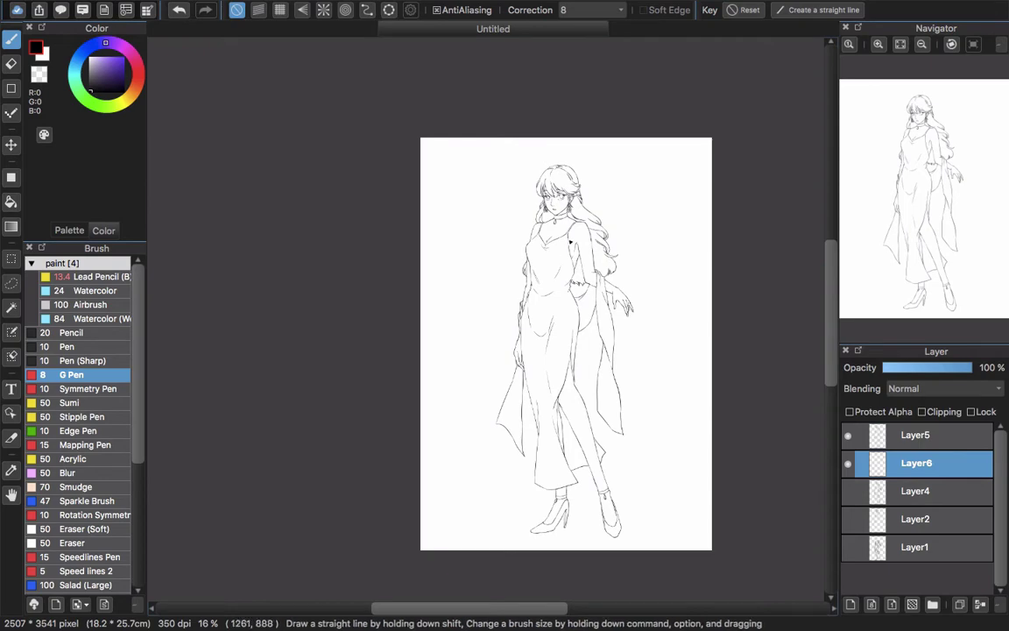
Display the saved colour palette, add a new layer above Layer6 and make Layer6 active
{"action": "scroll", "coordinate": [570, 241], "scroll_direction": "up", "scroll_amount": 3}
{"action": "left_click_drag", "start_coordinate": [455, 175], "coordinate": [436, 231]}
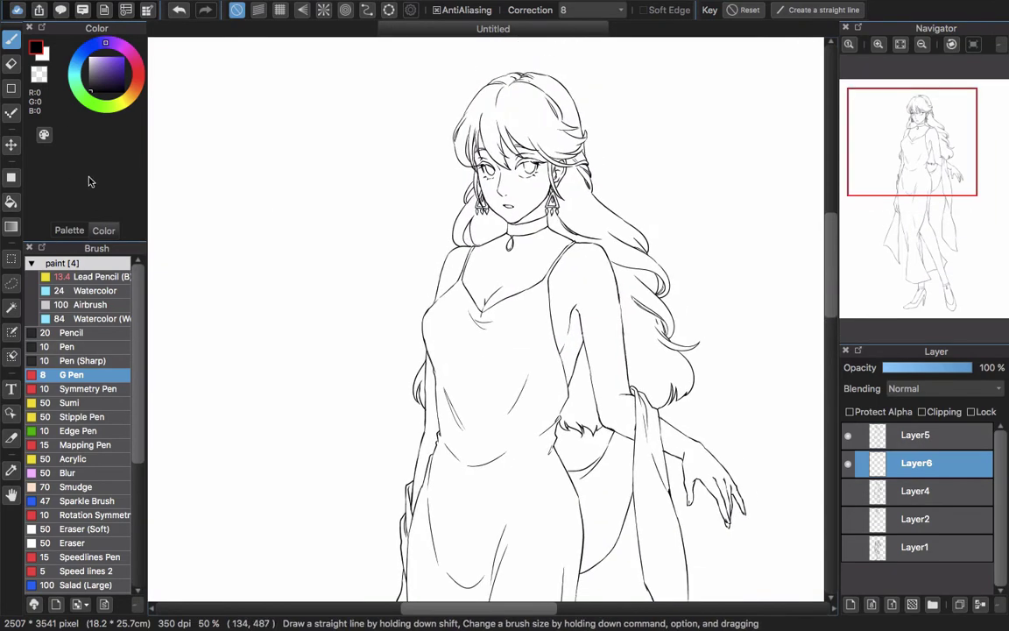
{"action": "left_click", "coordinate": [70, 229]}
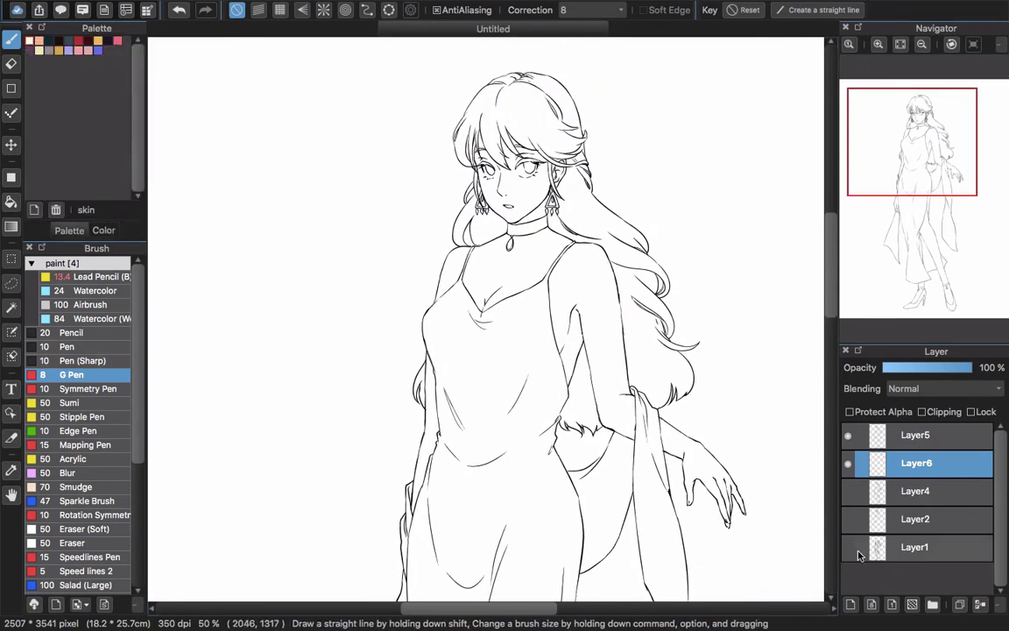
{"action": "left_click", "coordinate": [850, 603]}
{"action": "left_click", "coordinate": [918, 493]}
Cover the whole canvas on Layer6 with a filled rectangle in the palette colour "den hair"
{"action": "scroll", "coordinate": [375, 366], "scroll_direction": "down", "scroll_amount": 3}
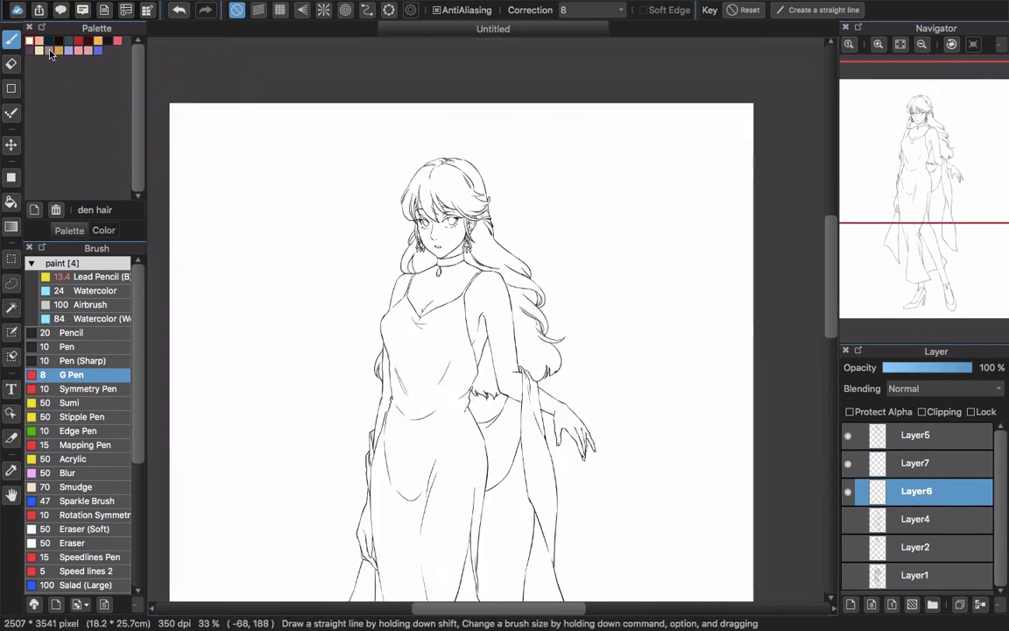
{"action": "scroll", "coordinate": [202, 191], "scroll_direction": "down", "scroll_amount": 2}
{"action": "left_click_drag", "start_coordinate": [224, 233], "coordinate": [346, 235]}
{"action": "left_click", "coordinate": [12, 178]}
{"action": "left_click_drag", "start_coordinate": [249, 106], "coordinate": [686, 594]}
On Layer7, bucket-fill the face, chest and upper arm of the raised arm with the palette colour "skin"
{"action": "left_click", "coordinate": [928, 465]}
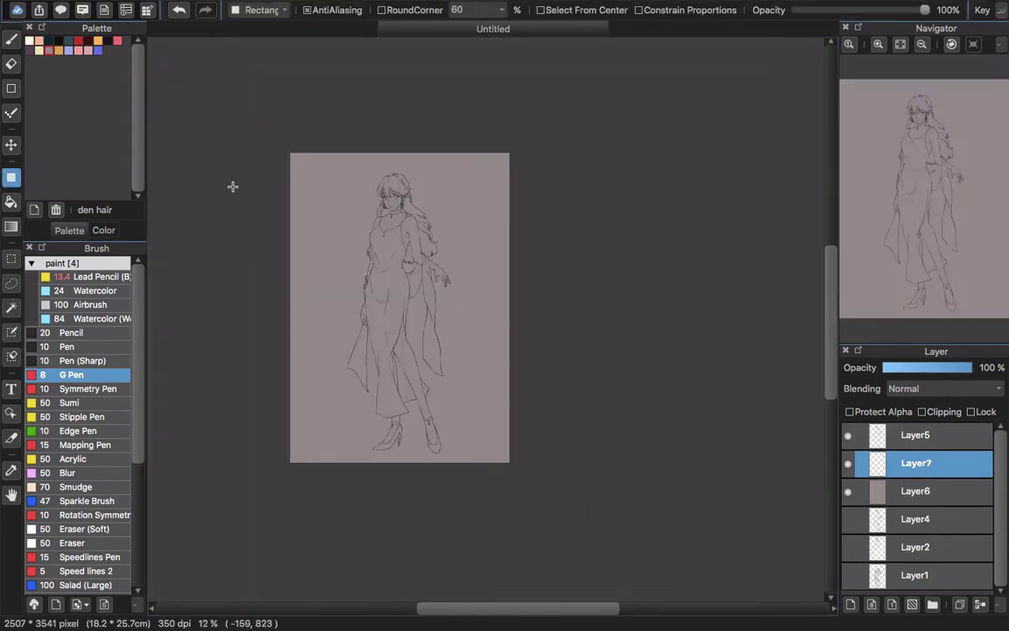
{"action": "scroll", "coordinate": [386, 224], "scroll_direction": "up", "scroll_amount": 4}
{"action": "key", "text": "g"}
{"action": "left_click", "coordinate": [401, 200]}
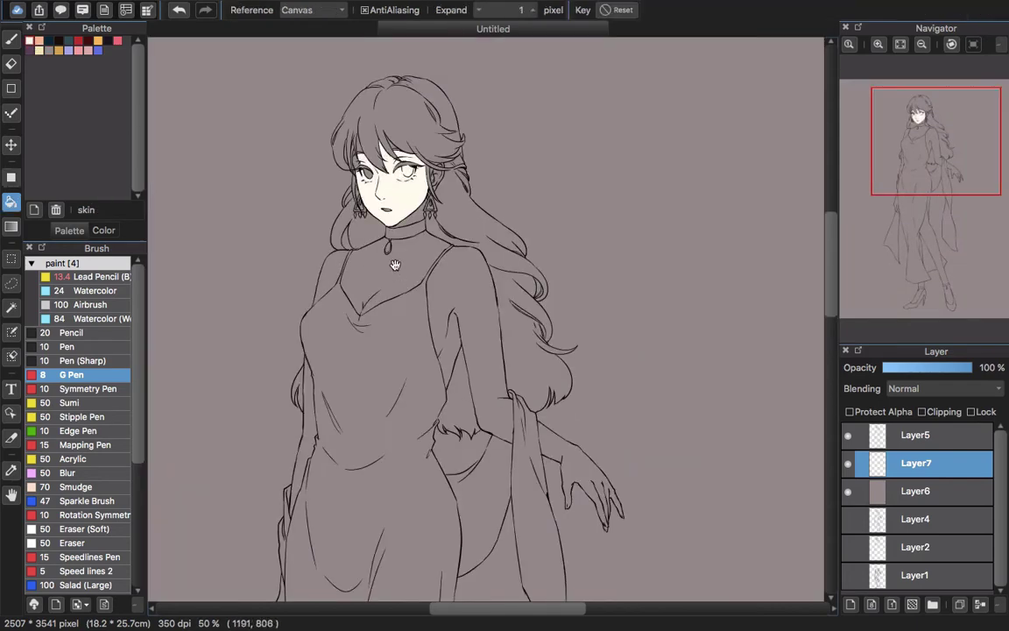
{"action": "left_click_drag", "start_coordinate": [394, 265], "coordinate": [405, 206]}
{"action": "left_click", "coordinate": [406, 207]}
{"action": "left_click", "coordinate": [476, 230]}
{"action": "scroll", "coordinate": [426, 153], "scroll_direction": "down", "scroll_amount": 2}
{"action": "scroll", "coordinate": [426, 153], "scroll_direction": "left", "scroll_amount": 2}
{"action": "scroll", "coordinate": [383, 131], "scroll_direction": "up", "scroll_amount": 1}
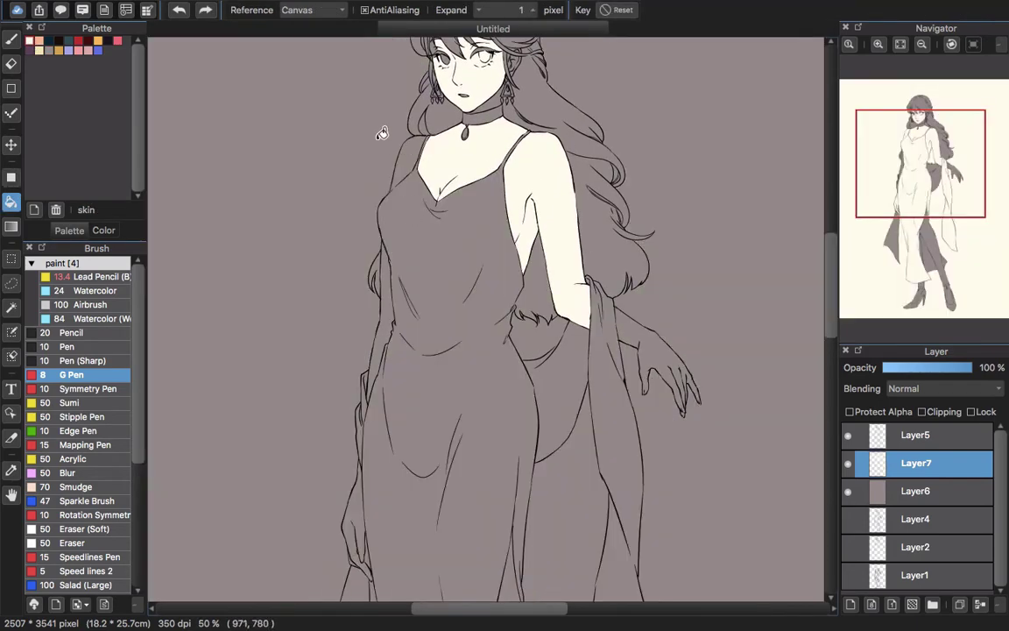
Close the line gap at the dress strap and armpit with the G Pen and fill the far shoulder with the skin colour
{"action": "scroll", "coordinate": [399, 202], "scroll_direction": "up", "scroll_amount": 2}
{"action": "key", "text": "b"}
{"action": "scroll", "coordinate": [361, 253], "scroll_direction": "up", "scroll_amount": 3}
{"action": "scroll", "coordinate": [362, 253], "scroll_direction": "down", "scroll_amount": 1}
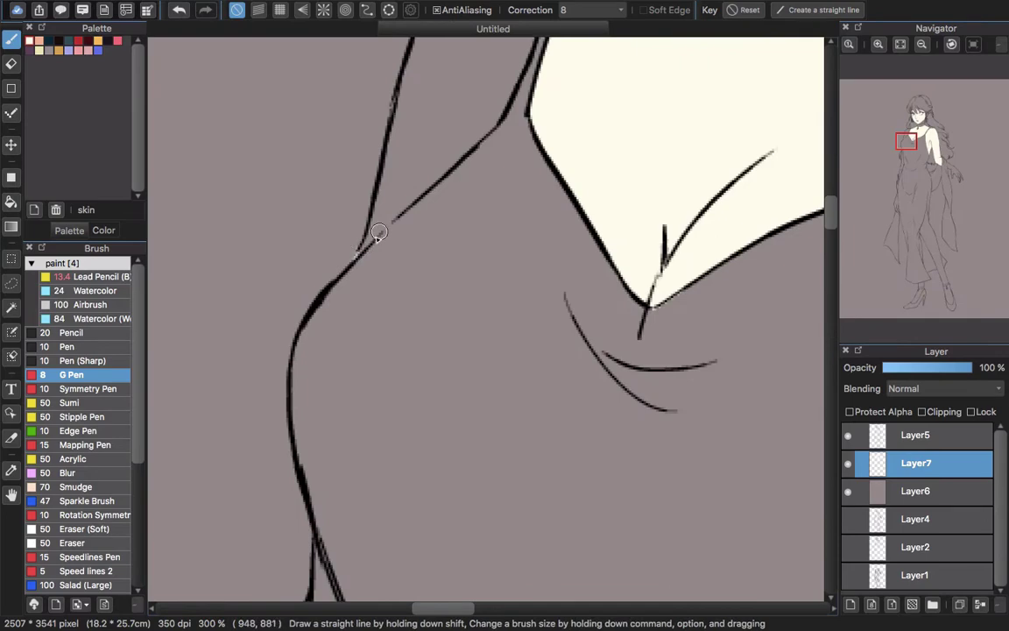
{"action": "key", "text": "g"}
{"action": "left_click", "coordinate": [442, 179]}
{"action": "scroll", "coordinate": [433, 188], "scroll_direction": "down", "scroll_amount": 1}
{"action": "scroll", "coordinate": [433, 188], "scroll_direction": "up", "scroll_amount": 5}
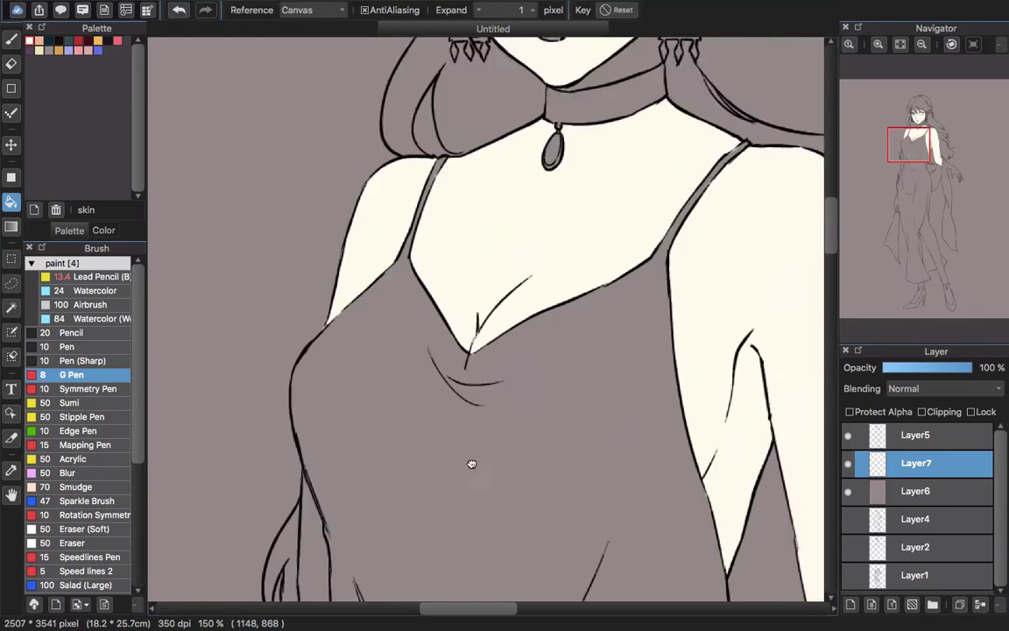
Close the gap beside the earring with the G Pen and fill the neck and the forehead areas between the bangs with the skin colour
{"action": "key", "text": "b"}
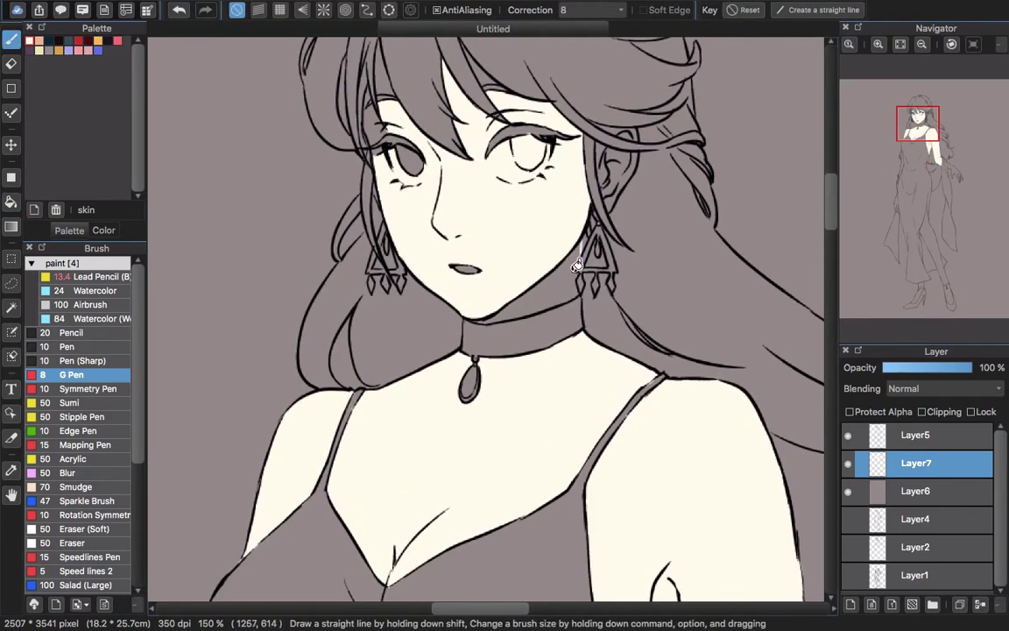
{"action": "key", "text": "g"}
{"action": "scroll", "coordinate": [580, 239], "scroll_direction": "up", "scroll_amount": 2}
{"action": "key", "text": "b"}
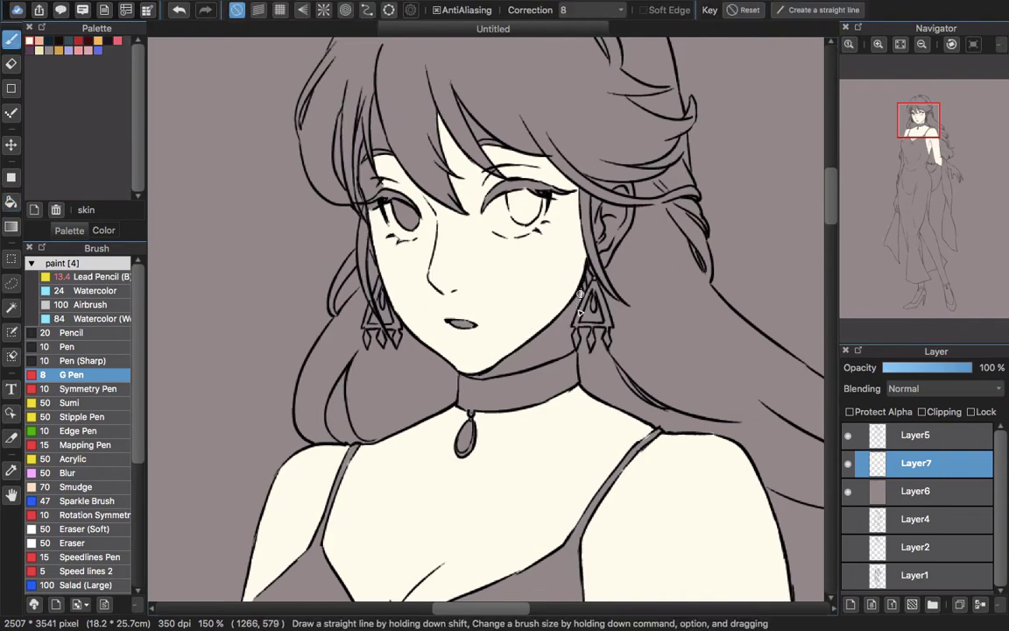
{"action": "key", "text": "g"}
{"action": "scroll", "coordinate": [556, 419], "scroll_direction": "down", "scroll_amount": 2}
{"action": "scroll", "coordinate": [564, 420], "scroll_direction": "up", "scroll_amount": 2}
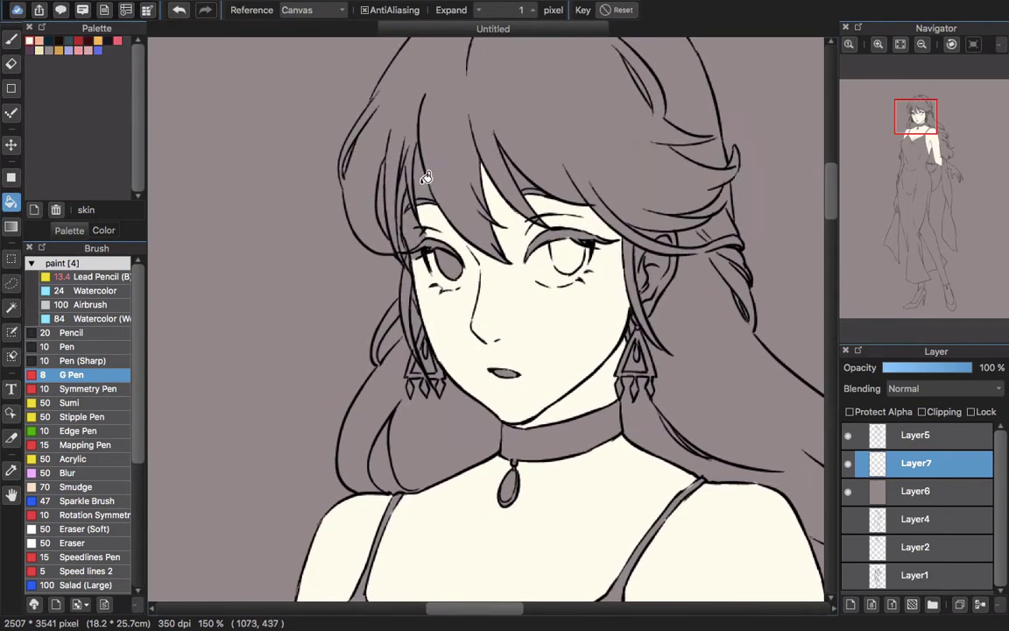
{"action": "scroll", "coordinate": [438, 256], "scroll_direction": "up", "scroll_amount": 1}
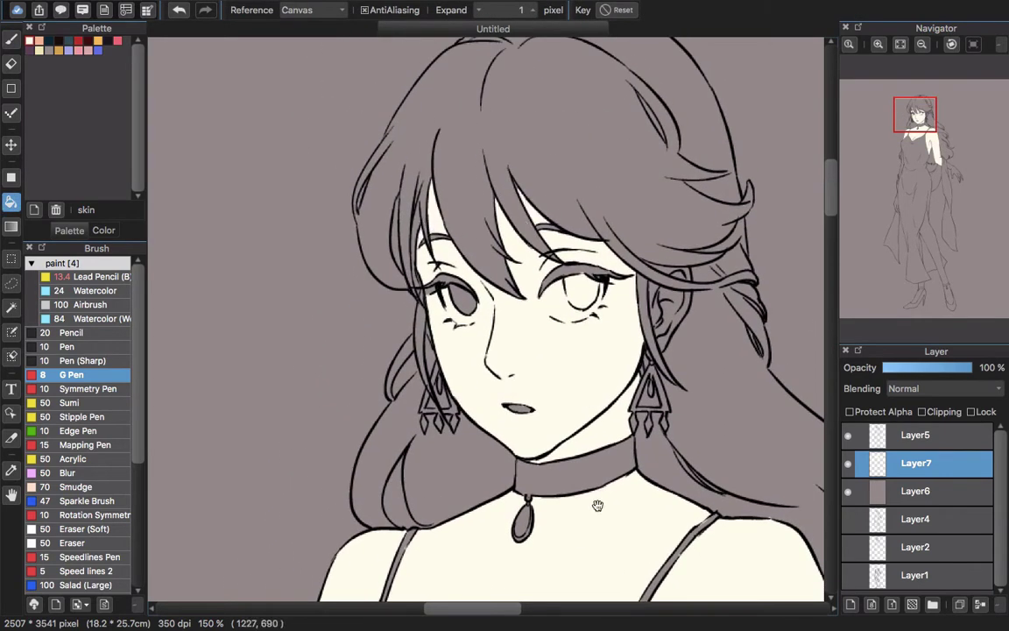
Fill the forearm, hand and fingers of the raised arm with the skin colour
{"action": "left_click_drag", "start_coordinate": [597, 505], "coordinate": [588, 368]}
{"action": "left_click_drag", "start_coordinate": [587, 442], "coordinate": [544, 302]}
{"action": "left_click_drag", "start_coordinate": [656, 421], "coordinate": [320, 131]}
{"action": "left_click", "coordinate": [642, 408]}
{"action": "left_click_drag", "start_coordinate": [637, 494], "coordinate": [556, 275]}
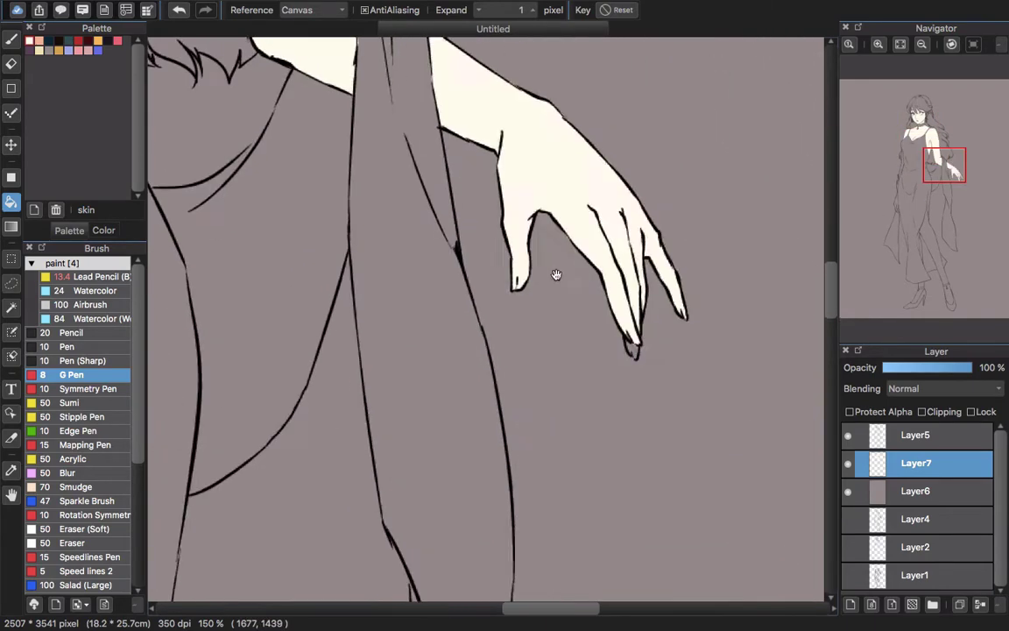
Fill the lowered arm and hand with the skin colour, closing the outline gap at the fingers with the G Pen
{"action": "scroll", "coordinate": [556, 274], "scroll_direction": "down", "scroll_amount": 2}
{"action": "scroll", "coordinate": [407, 406], "scroll_direction": "left", "scroll_amount": 15}
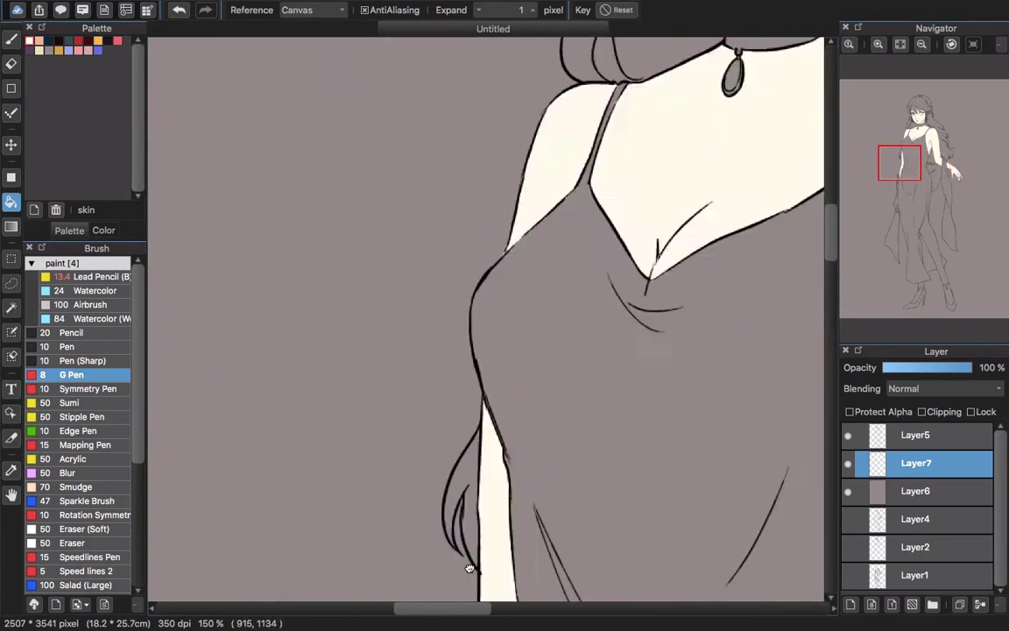
{"action": "scroll", "coordinate": [469, 570], "scroll_direction": "down", "scroll_amount": 10}
{"action": "key", "text": "b"}
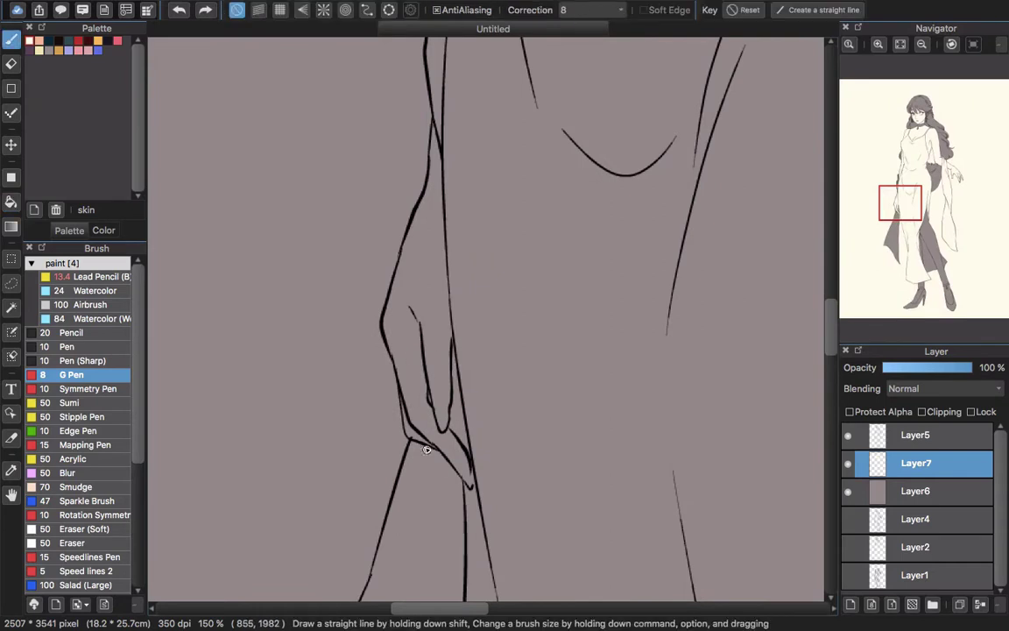
{"action": "key", "text": "g"}
{"action": "left_click", "coordinate": [436, 275]}
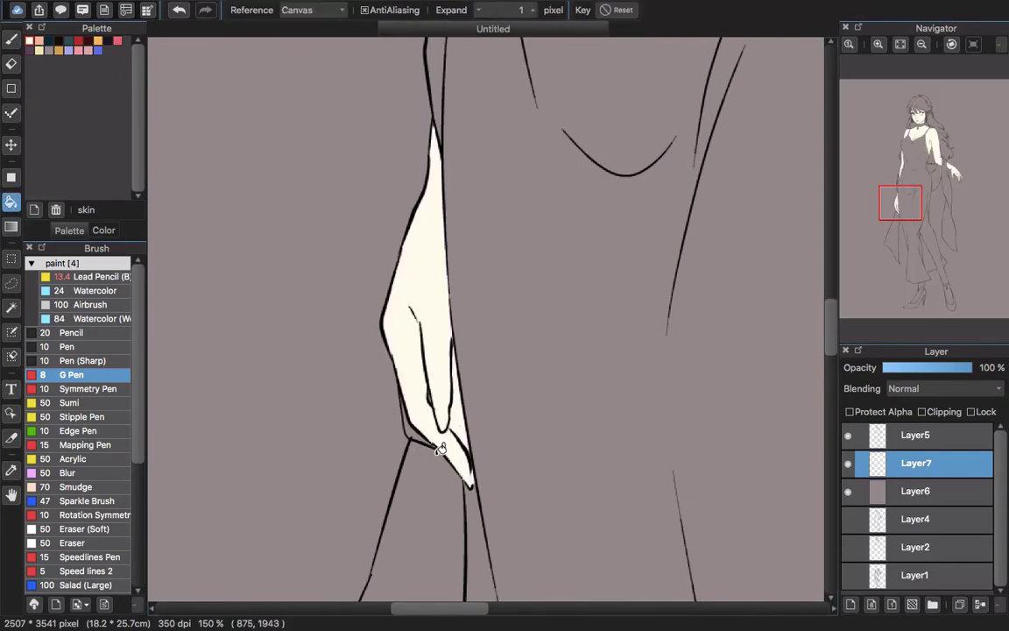
{"action": "key", "text": "b"}
{"action": "scroll", "coordinate": [613, 464], "scroll_direction": "down", "scroll_amount": 5}
{"action": "scroll", "coordinate": [614, 464], "scroll_direction": "right", "scroll_amount": 3}
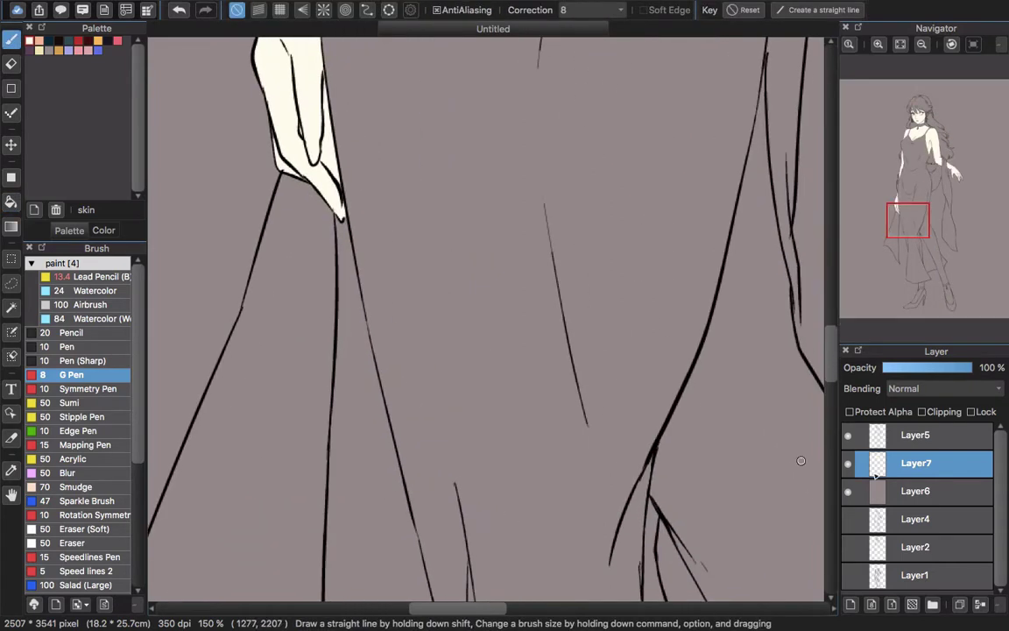
Darken the flat base colour on Layer6 with a hue and brightness adjustment
{"action": "left_click", "coordinate": [890, 491]}
{"action": "key", "text": "super+u"}
{"action": "left_click_drag", "start_coordinate": [511, 333], "coordinate": [481, 333]}
{"action": "left_click", "coordinate": [650, 368]}
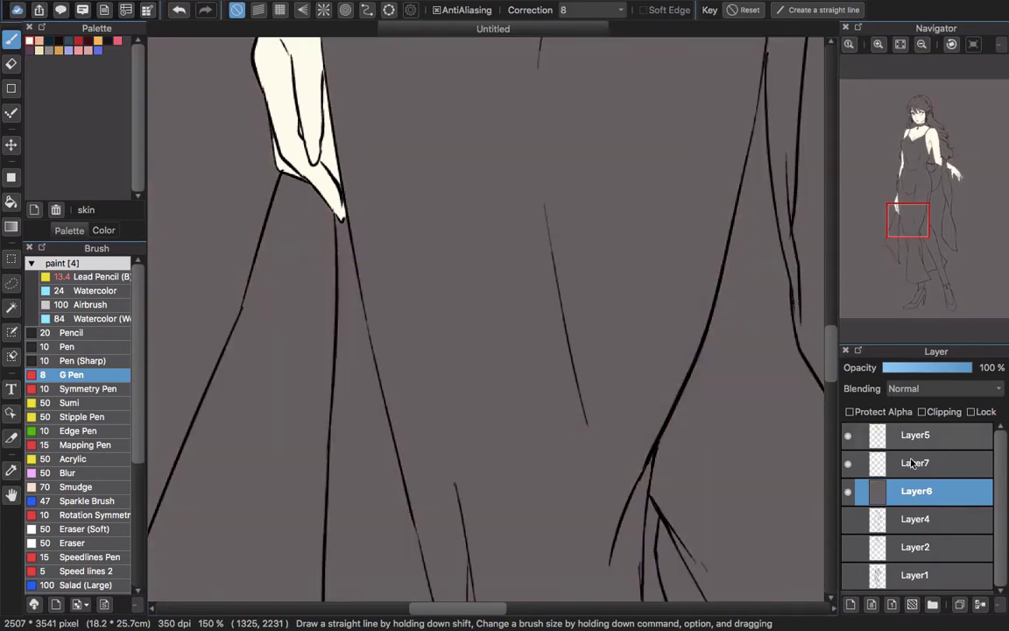
On Layer7, fill the leg exposed by the dress slit with the skin colour
{"action": "left_click", "coordinate": [913, 462]}
{"action": "left_click_drag", "start_coordinate": [727, 464], "coordinate": [592, 283]}
{"action": "key", "text": "g"}
{"action": "left_click", "coordinate": [698, 383]}
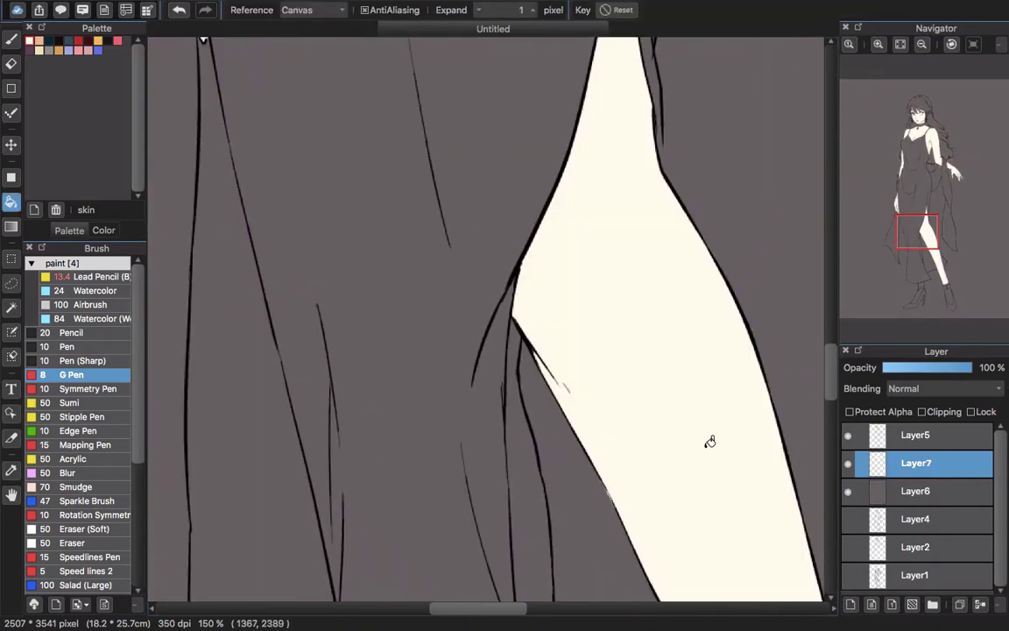
Fill both feet, the ankle and the narrow visible strip of the rear leg with the skin colour
{"action": "scroll", "coordinate": [695, 456], "scroll_direction": "down", "scroll_amount": 2}
{"action": "left_click_drag", "start_coordinate": [682, 501], "coordinate": [572, 112]}
{"action": "left_click", "coordinate": [699, 438]}
{"action": "left_click", "coordinate": [497, 449]}
{"action": "left_click", "coordinate": [514, 387]}
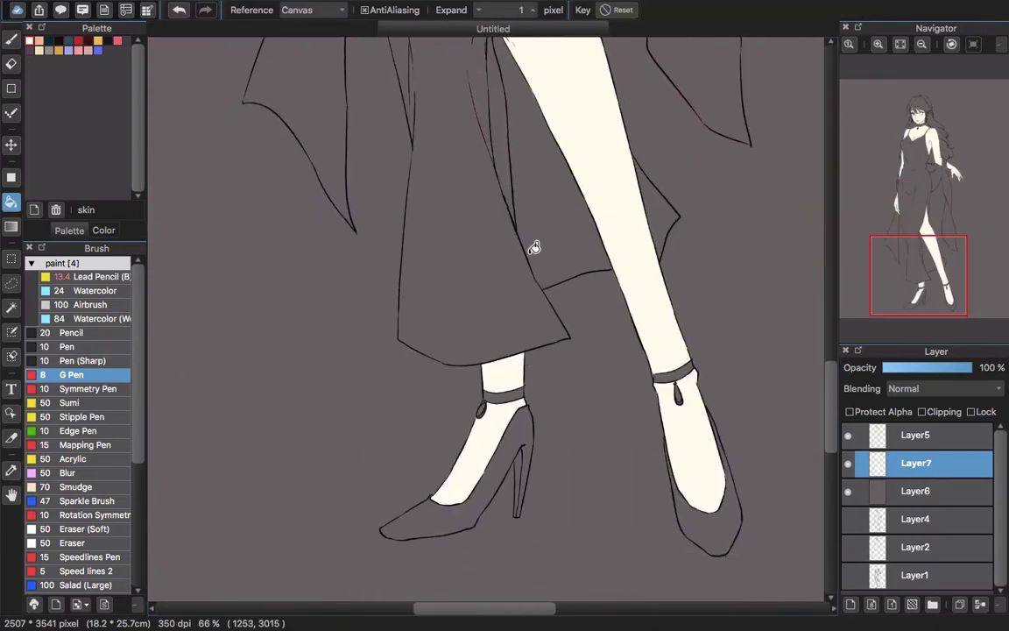
{"action": "left_click_drag", "start_coordinate": [534, 245], "coordinate": [548, 452]}
{"action": "left_click", "coordinate": [528, 324]}
Touch up the unfilled skin edges around the chin, mouth, eyes and bangs with the G Pen
{"action": "key", "text": "super+minus"}
{"action": "key", "text": "super+minus"}
{"action": "key", "text": "super+minus"}
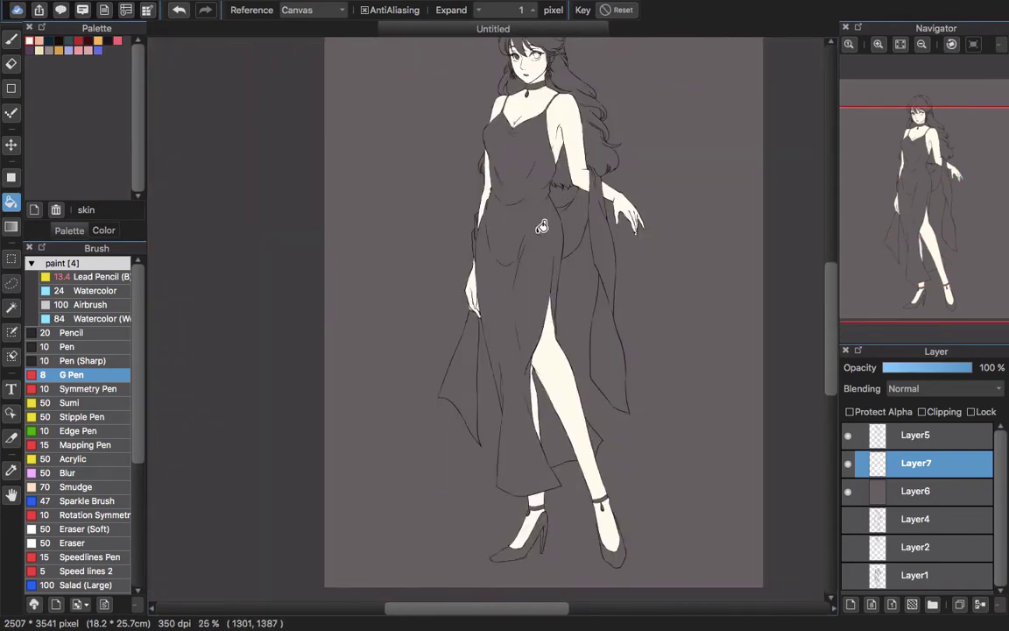
{"action": "left_click_drag", "start_coordinate": [511, 259], "coordinate": [537, 329]}
{"action": "scroll", "coordinate": [555, 134], "scroll_direction": "up", "scroll_amount": 6}
{"action": "left_click_drag", "start_coordinate": [545, 113], "coordinate": [553, 246]}
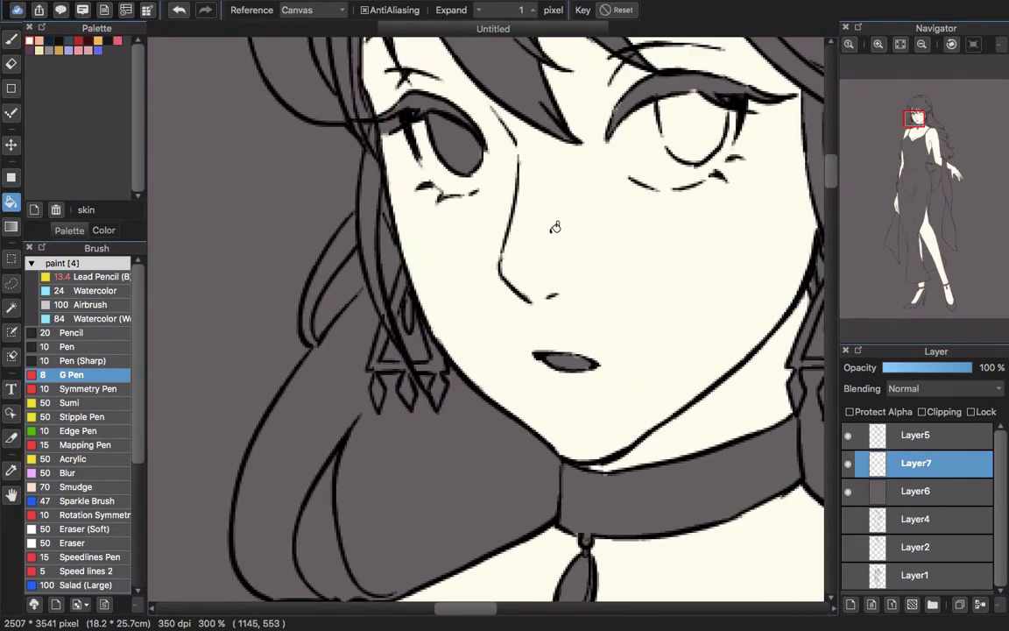
{"action": "key", "text": "b"}
{"action": "scroll", "coordinate": [526, 248], "scroll_direction": "down", "scroll_amount": 3}
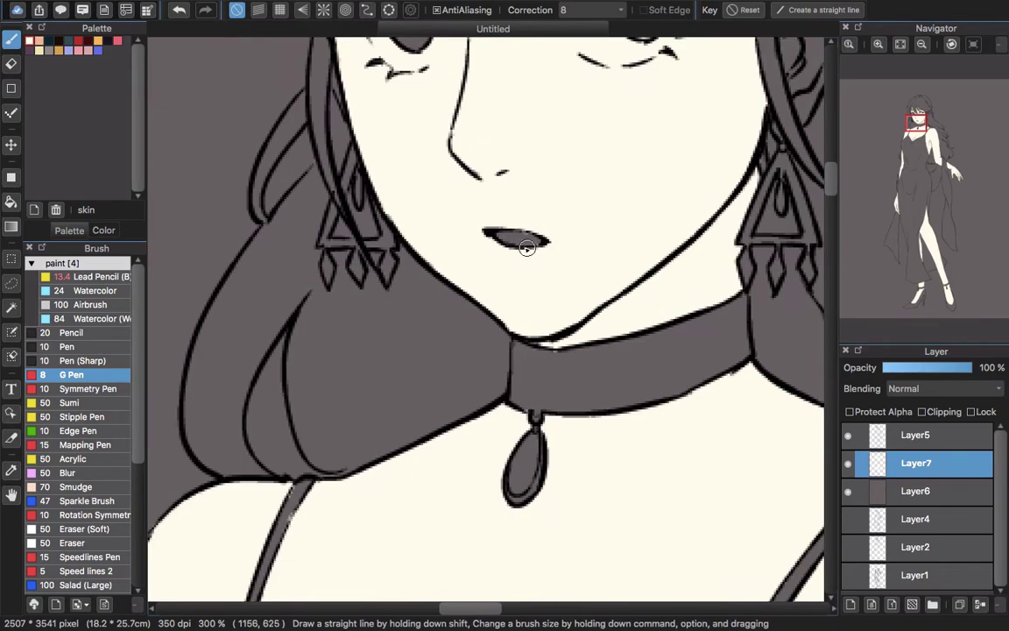
{"action": "scroll", "coordinate": [532, 342], "scroll_direction": "up", "scroll_amount": 8}
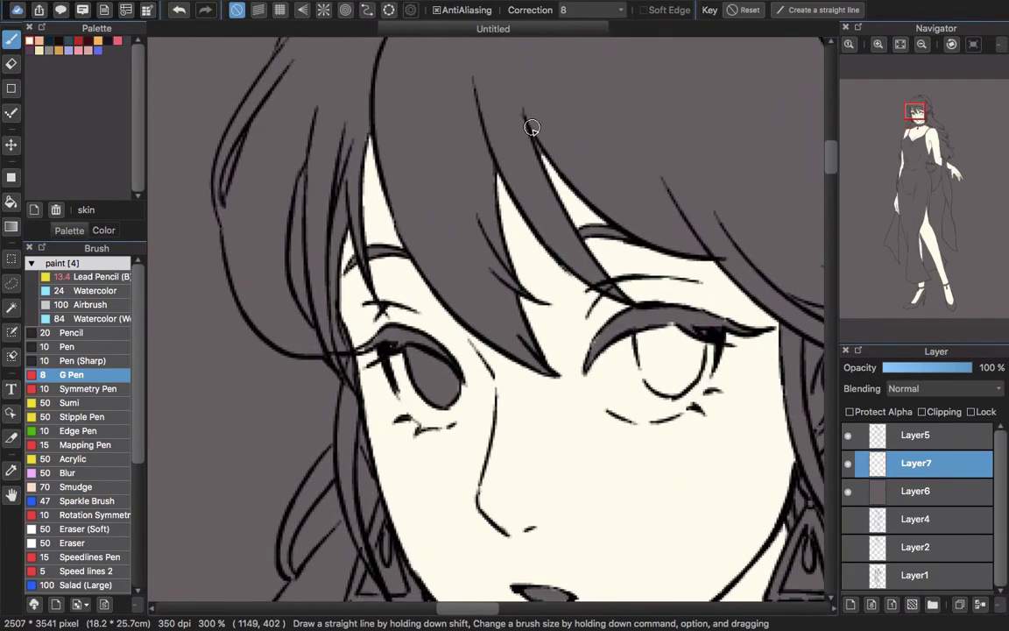
{"action": "scroll", "coordinate": [515, 195], "scroll_direction": "down", "scroll_amount": 10}
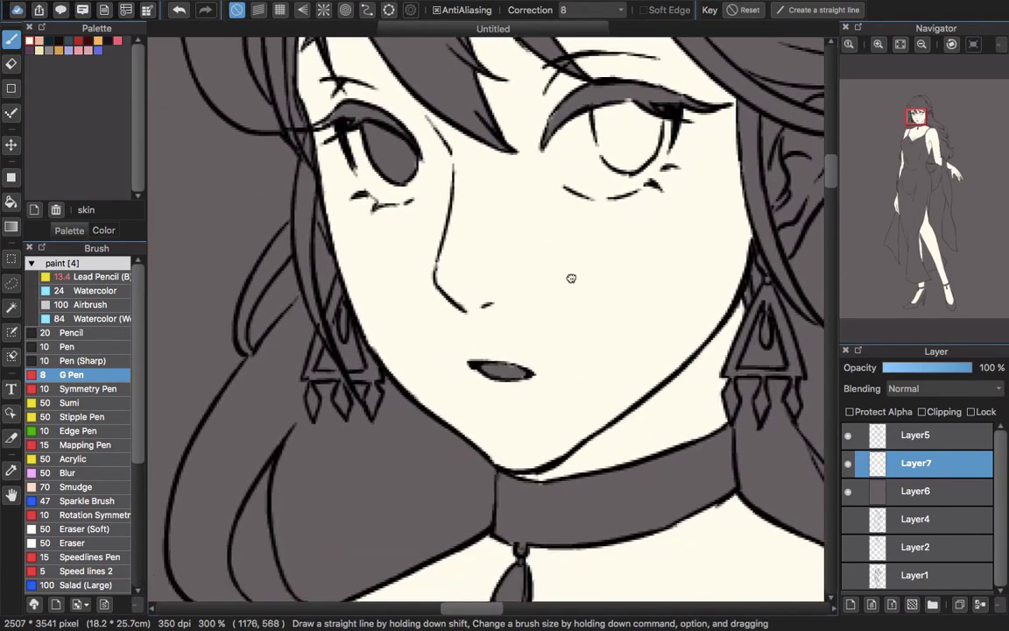
{"action": "scroll", "coordinate": [500, 170], "scroll_direction": "up", "scroll_amount": 8}
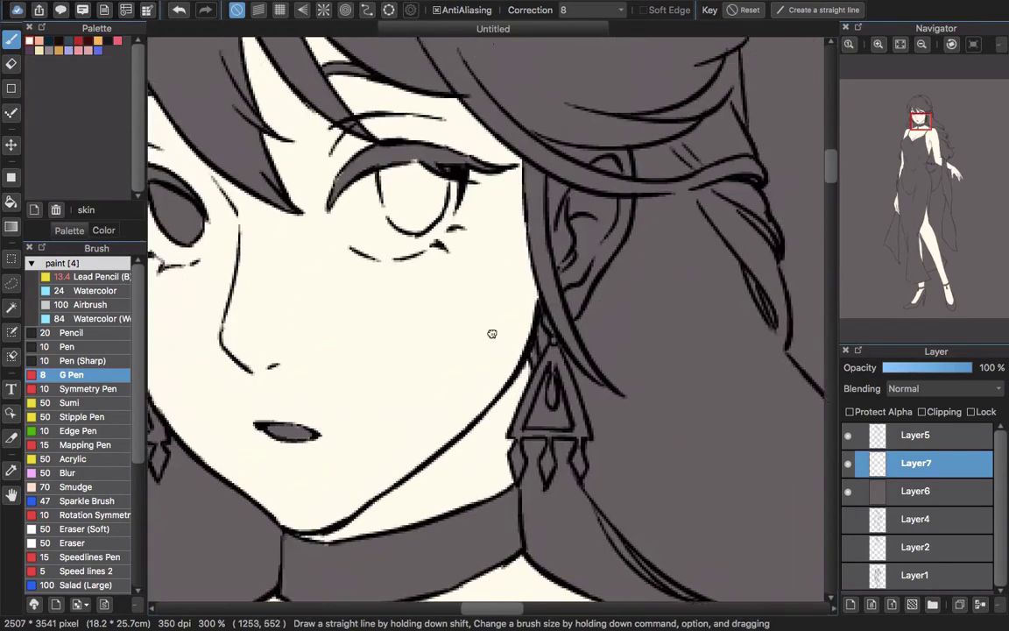
Fill the ear with the skin colour and paint over its remaining small gaps with the G Pen
{"action": "key", "text": "g"}
{"action": "key", "text": "b"}
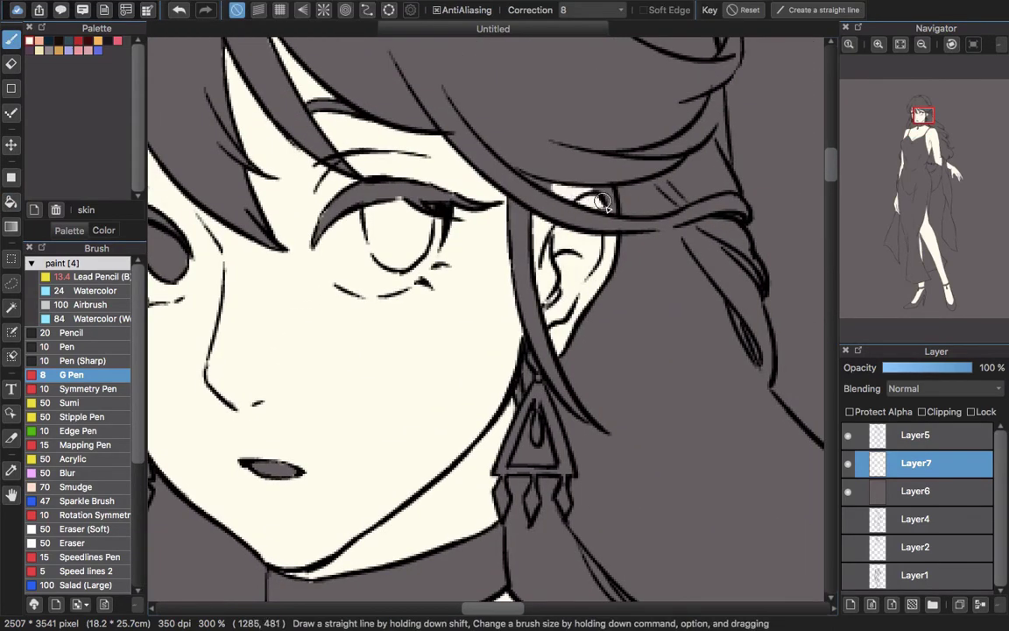
{"action": "key", "text": "g"}
{"action": "key", "text": "b"}
Touch up the unfilled skin edges along the raised arm, hand and fingertips with the G Pen
{"action": "scroll", "coordinate": [590, 360], "scroll_direction": "down", "scroll_amount": 15}
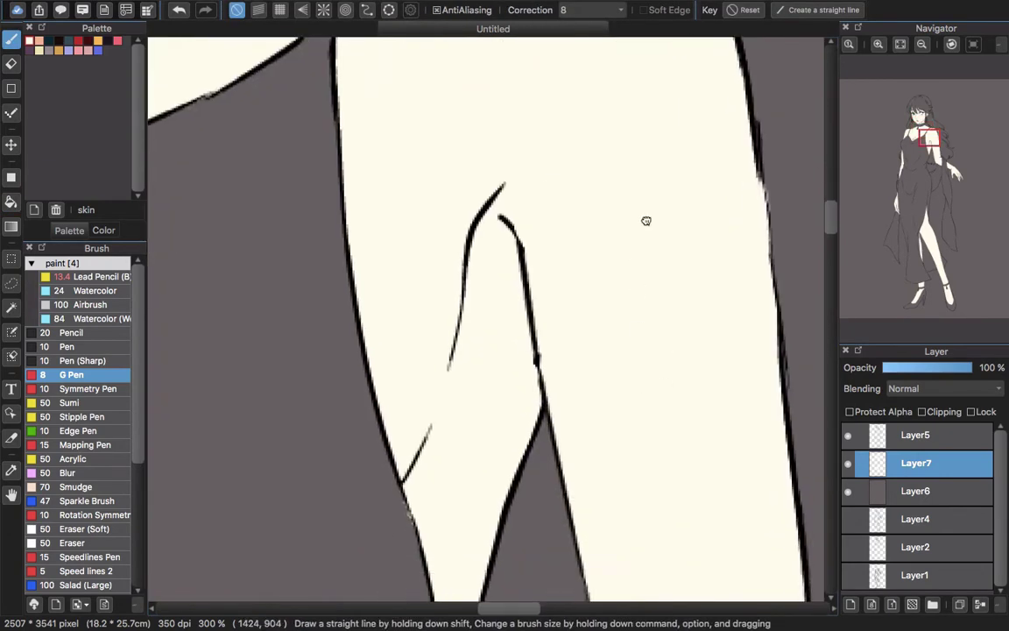
{"action": "scroll", "coordinate": [646, 221], "scroll_direction": "down", "scroll_amount": 20}
{"action": "scroll", "coordinate": [646, 221], "scroll_direction": "right", "scroll_amount": 10}
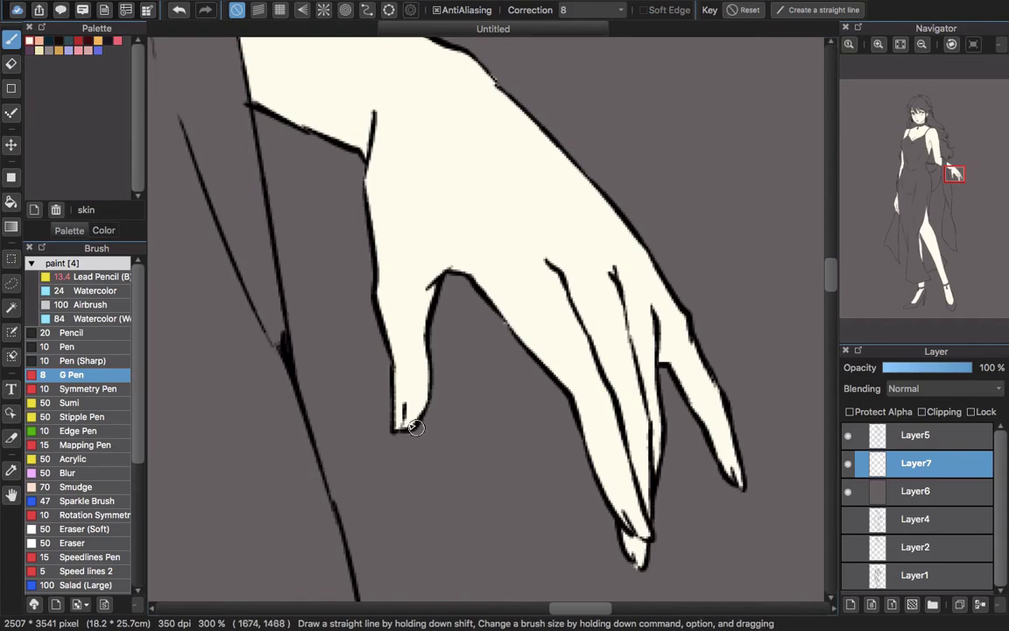
{"action": "left_click_drag", "start_coordinate": [482, 320], "coordinate": [745, 468]}
{"action": "key", "text": "super+minus"}
{"action": "left_click_drag", "start_coordinate": [420, 327], "coordinate": [780, 376]}
Touch up the unfilled skin edges on the lowered hand and fingers with the G Pen
{"action": "left_click_drag", "start_coordinate": [210, 232], "coordinate": [510, 265]}
{"action": "scroll", "coordinate": [509, 263], "scroll_direction": "down", "scroll_amount": 15}
{"action": "scroll", "coordinate": [465, 190], "scroll_direction": "left", "scroll_amount": 3}
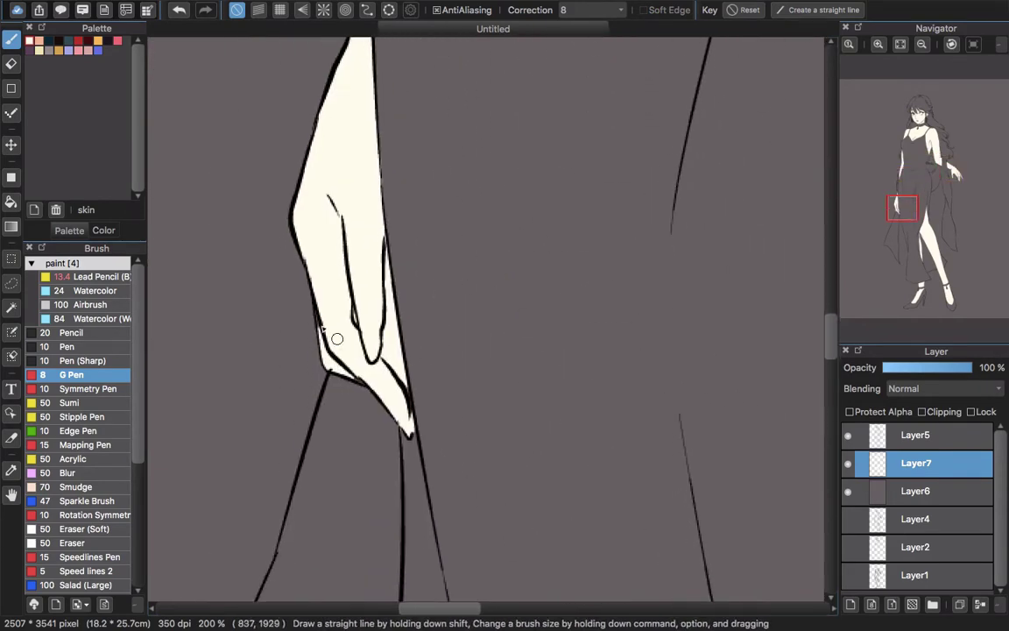
{"action": "scroll", "coordinate": [317, 317], "scroll_direction": "up", "scroll_amount": 5}
{"action": "scroll", "coordinate": [453, 500], "scroll_direction": "down", "scroll_amount": 3}
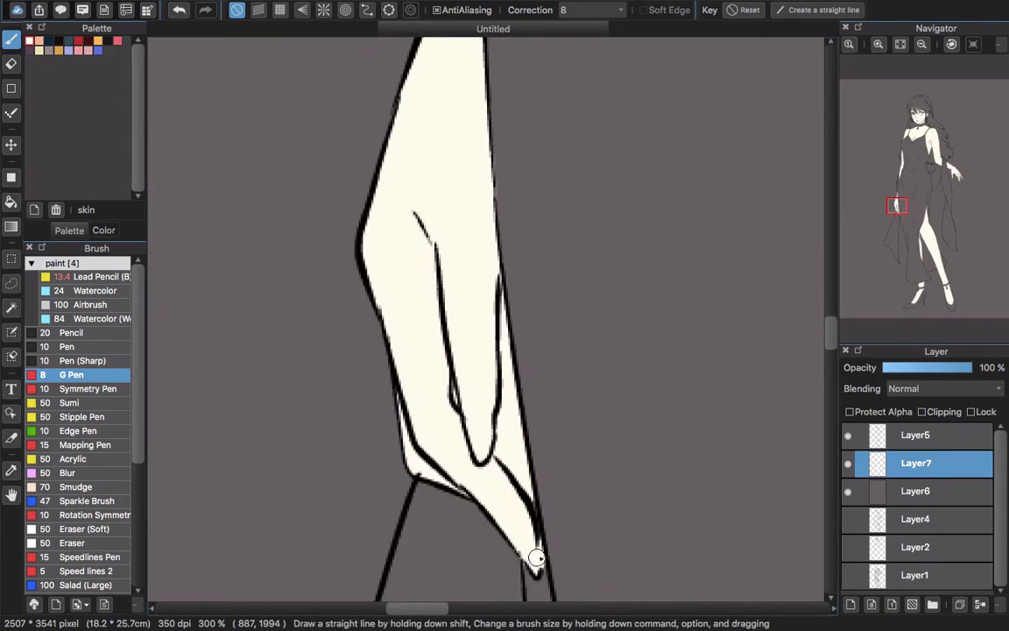
{"action": "scroll", "coordinate": [481, 436], "scroll_direction": "down", "scroll_amount": 2}
Add a new layer, move it above Layer7 and make Layer7 active again
{"action": "left_click_drag", "start_coordinate": [486, 208], "coordinate": [477, 440]}
{"action": "left_click_drag", "start_coordinate": [517, 151], "coordinate": [484, 443]}
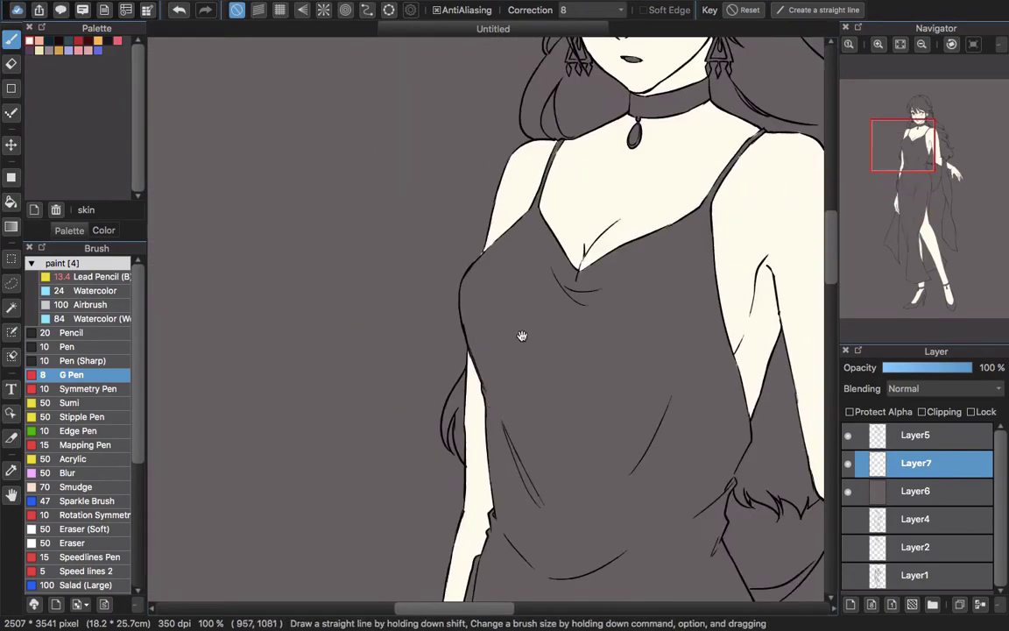
{"action": "left_click_drag", "start_coordinate": [549, 236], "coordinate": [476, 438]}
{"action": "scroll", "coordinate": [514, 343], "scroll_direction": "up", "scroll_amount": 2}
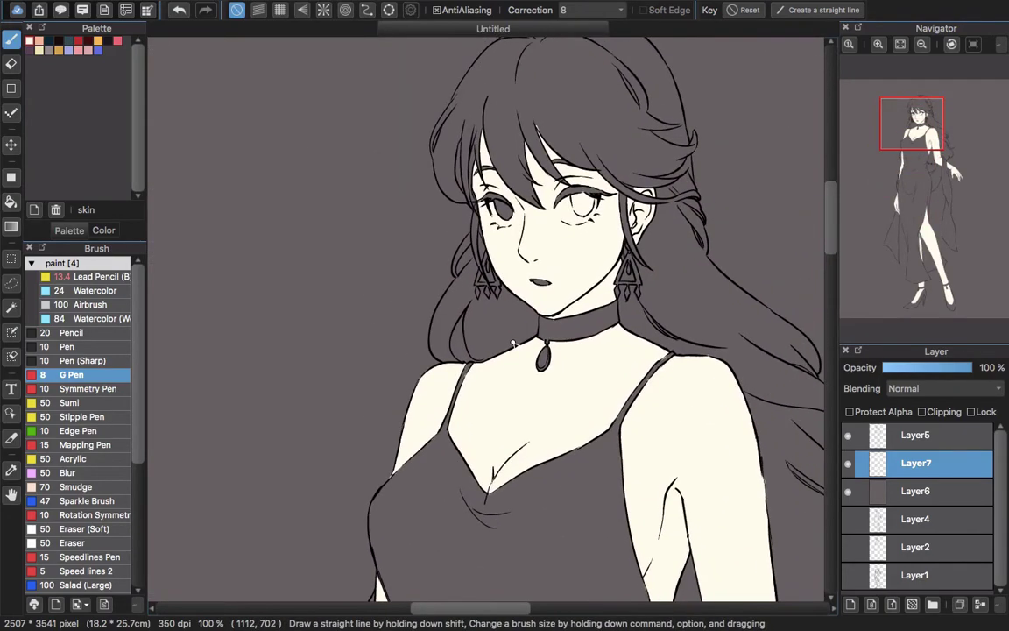
{"action": "left_click", "coordinate": [919, 490]}
{"action": "left_click", "coordinate": [850, 604]}
{"action": "left_click_drag", "start_coordinate": [916, 490], "coordinate": [928, 447]}
{"action": "left_click", "coordinate": [906, 494]}
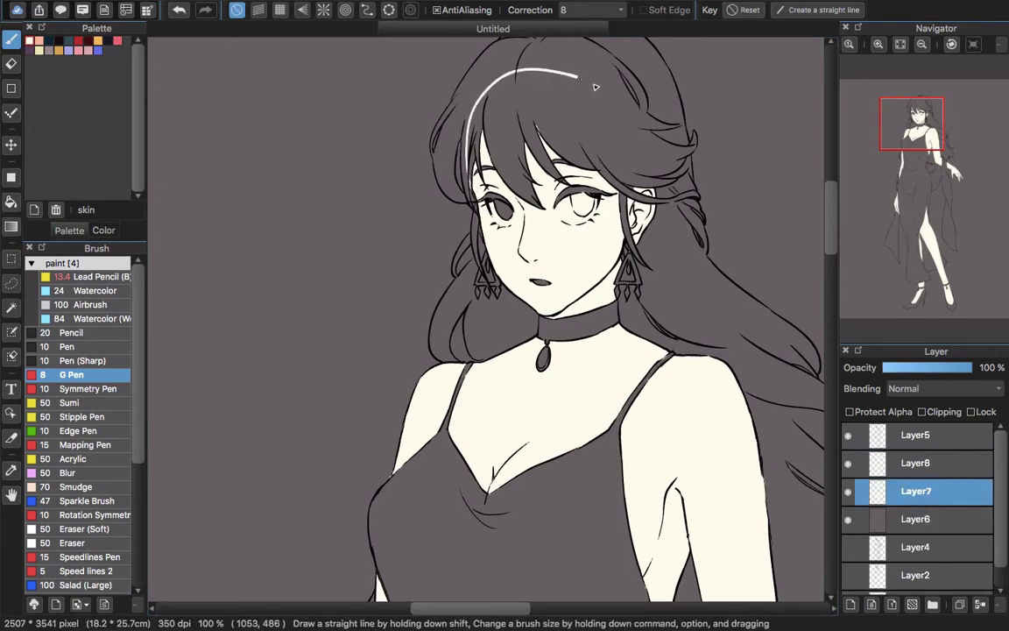
Undo the light stroke drawn across the hair
{"action": "key", "text": "super+z"}
{"action": "scroll", "coordinate": [583, 331], "scroll_direction": "up", "scroll_amount": 2}
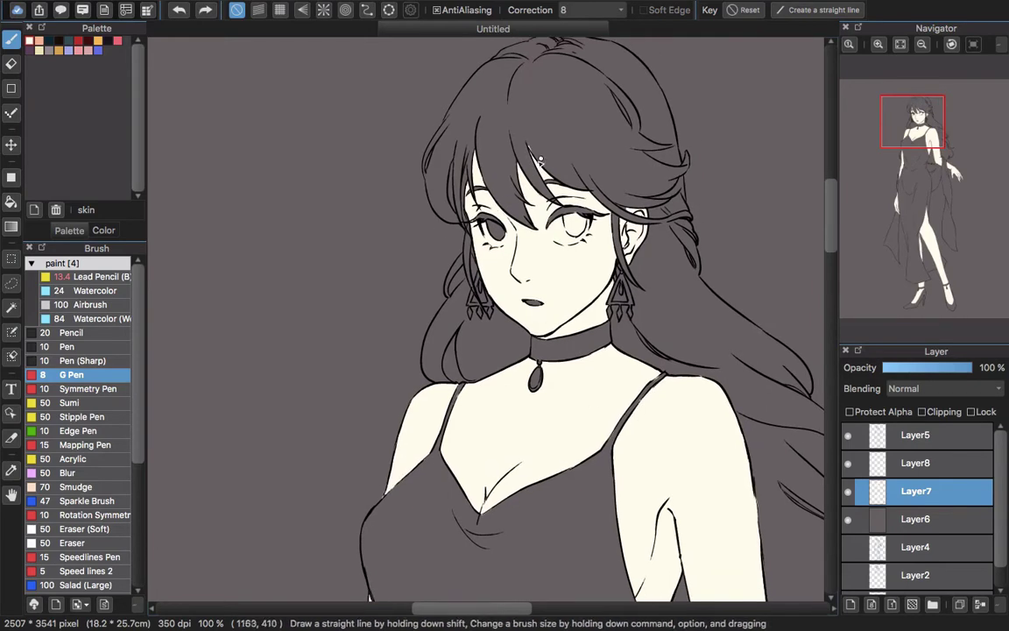
Fill the front hair section with the light skin colour on Layer7
{"action": "key", "text": "g"}
{"action": "left_click", "coordinate": [580, 191]}
{"action": "left_click_drag", "start_coordinate": [616, 419], "coordinate": [559, 254]}
{"action": "left_click_drag", "start_coordinate": [517, 438], "coordinate": [589, 215]}
Try to fill the dress with the light skin colour on Layer7
{"action": "left_click", "coordinate": [593, 192]}
{"action": "key", "text": "super+z"}
Close the gap in the dress outline beside the leg slit with the G Pen and fill the dress with the skin colour
{"action": "key", "text": "p"}
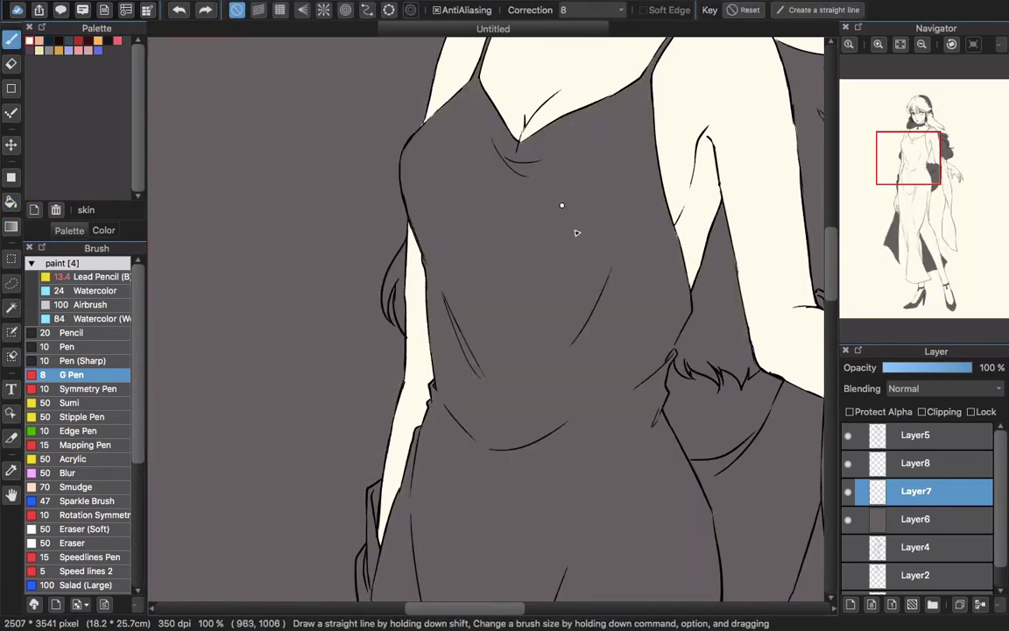
{"action": "scroll", "coordinate": [516, 135], "scroll_direction": "down", "scroll_amount": 5}
{"action": "scroll", "coordinate": [513, 101], "scroll_direction": "down", "scroll_amount": 5}
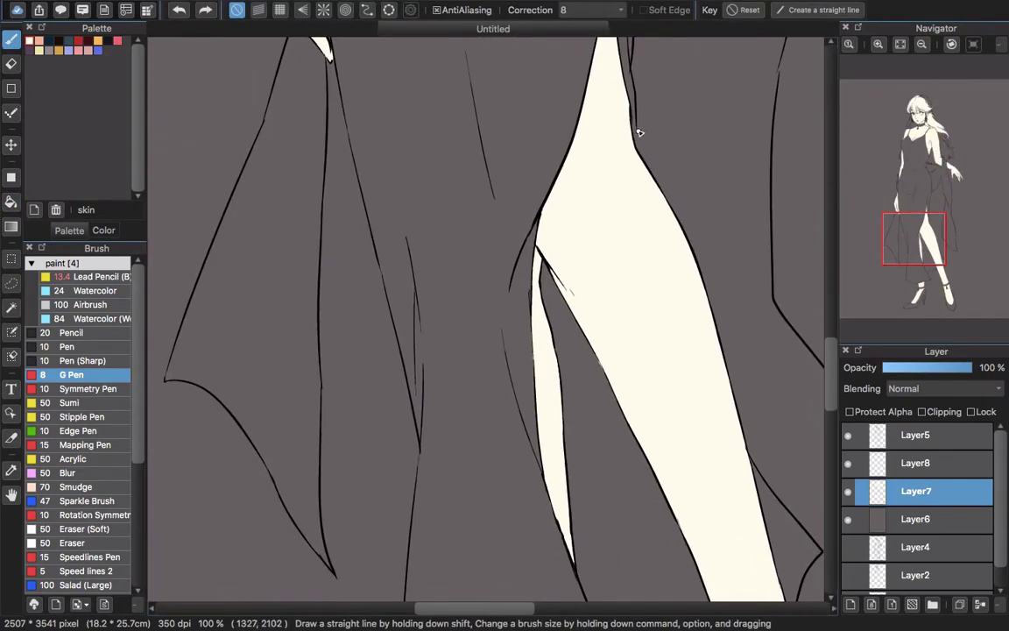
{"action": "scroll", "coordinate": [490, 282], "scroll_direction": "down", "scroll_amount": 2}
{"action": "key", "text": "g"}
{"action": "left_click", "coordinate": [485, 192]}
{"action": "scroll", "coordinate": [482, 241], "scroll_direction": "up", "scroll_amount": 10}
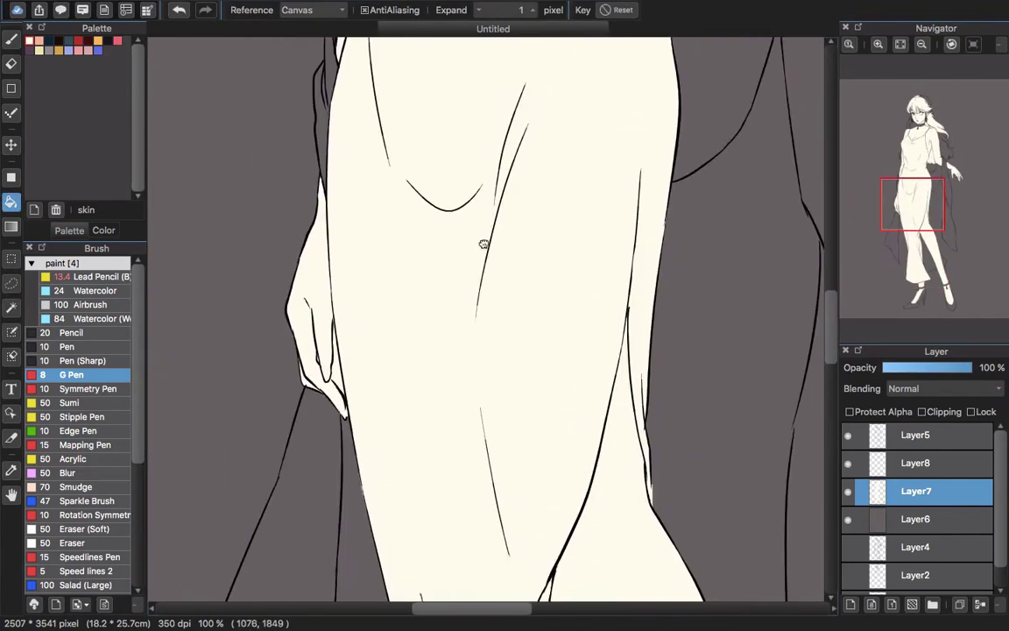
{"action": "scroll", "coordinate": [542, 248], "scroll_direction": "down", "scroll_amount": 3}
{"action": "scroll", "coordinate": [580, 246], "scroll_direction": "up", "scroll_amount": 3}
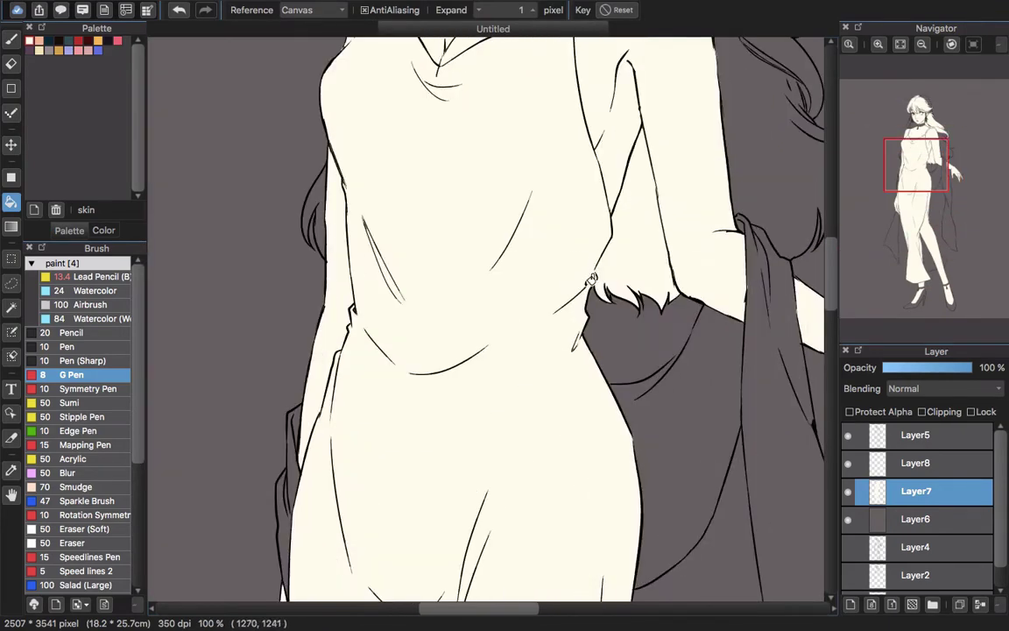
Trace both forearm edges across the draped cloth with the G Pen and fill the arm area between them with the skin colour
{"action": "key", "text": "b"}
{"action": "scroll", "coordinate": [613, 298], "scroll_direction": "right", "scroll_amount": 3}
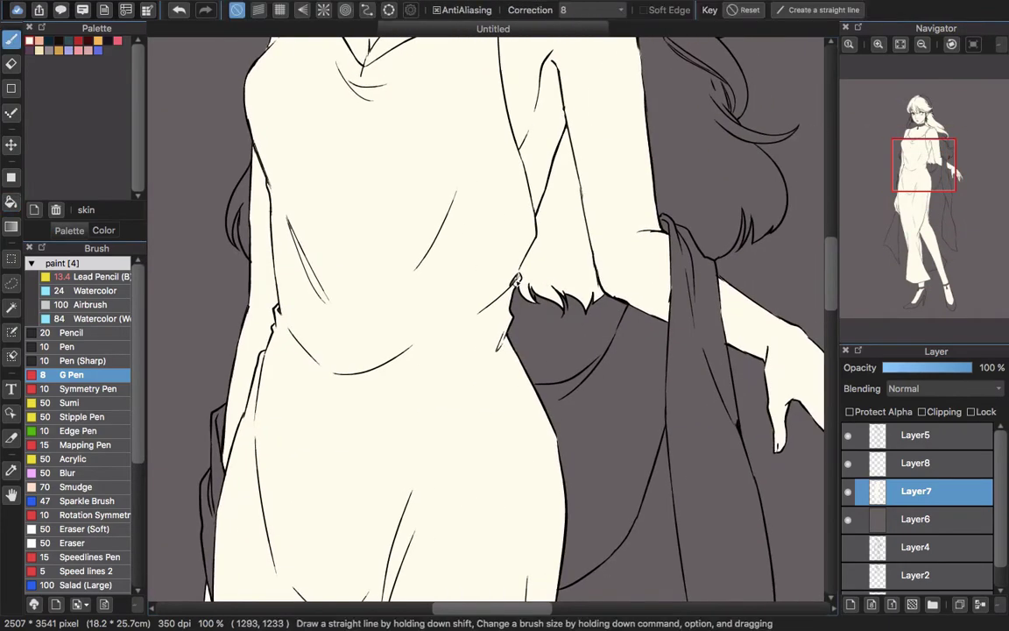
{"action": "scroll", "coordinate": [572, 226], "scroll_direction": "right", "scroll_amount": 5}
{"action": "left_click_drag", "start_coordinate": [562, 198], "coordinate": [609, 248]}
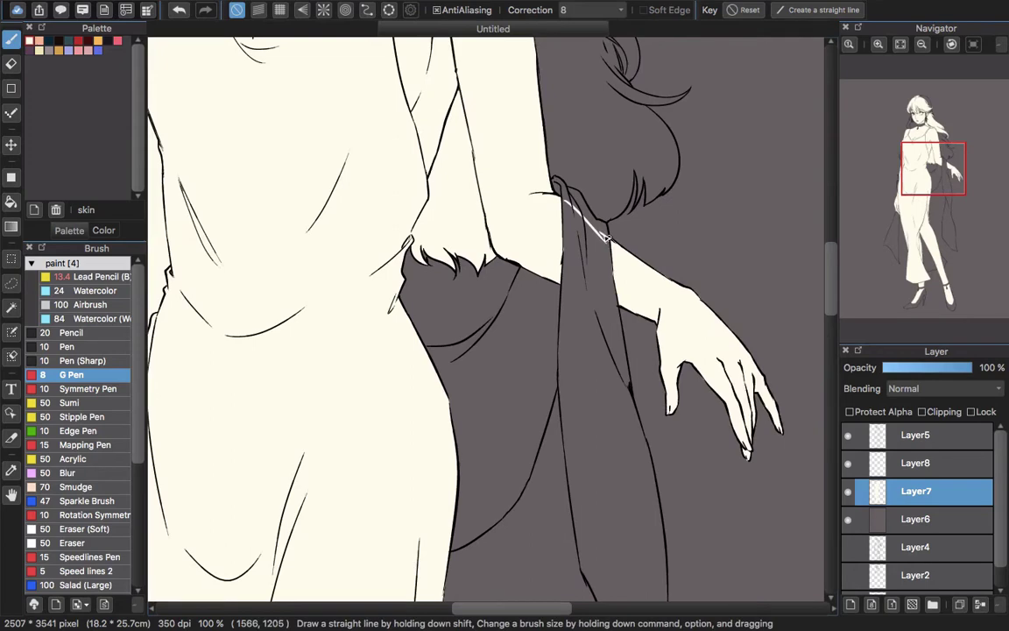
{"action": "left_click_drag", "start_coordinate": [561, 282], "coordinate": [624, 311]}
{"action": "key", "text": "g"}
{"action": "left_click", "coordinate": [604, 271]}
{"action": "left_click_drag", "start_coordinate": [521, 178], "coordinate": [602, 293]}
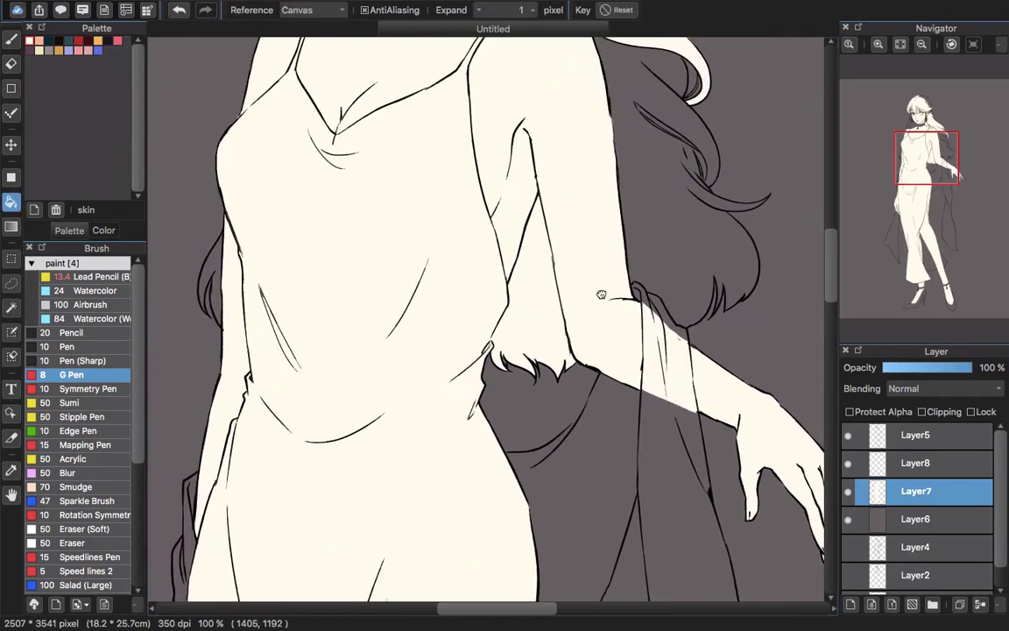
Trace the lowered forearm's edge through the cloth beside the hip and fill the enclosed gap with the skin colour
{"action": "left_click_drag", "start_coordinate": [360, 561], "coordinate": [552, 202]}
{"action": "key", "text": "b"}
{"action": "left_click_drag", "start_coordinate": [403, 167], "coordinate": [394, 311]}
{"action": "key", "text": "super+z"}
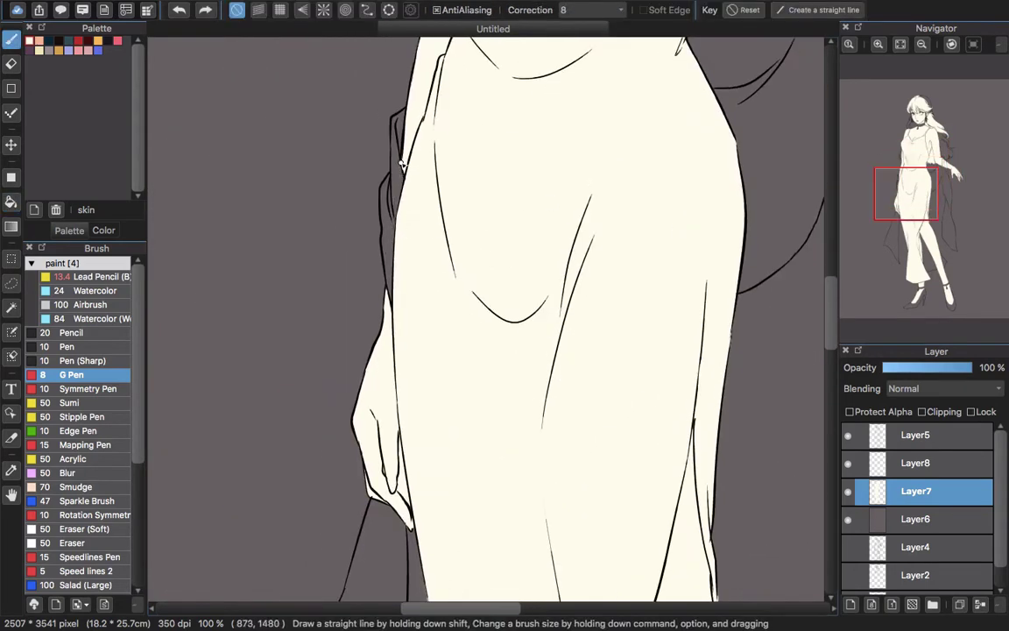
{"action": "left_click_drag", "start_coordinate": [403, 166], "coordinate": [389, 303]}
{"action": "key", "text": "g"}
{"action": "key", "text": "b"}
{"action": "key", "text": "g"}
{"action": "left_click", "coordinate": [400, 187]}
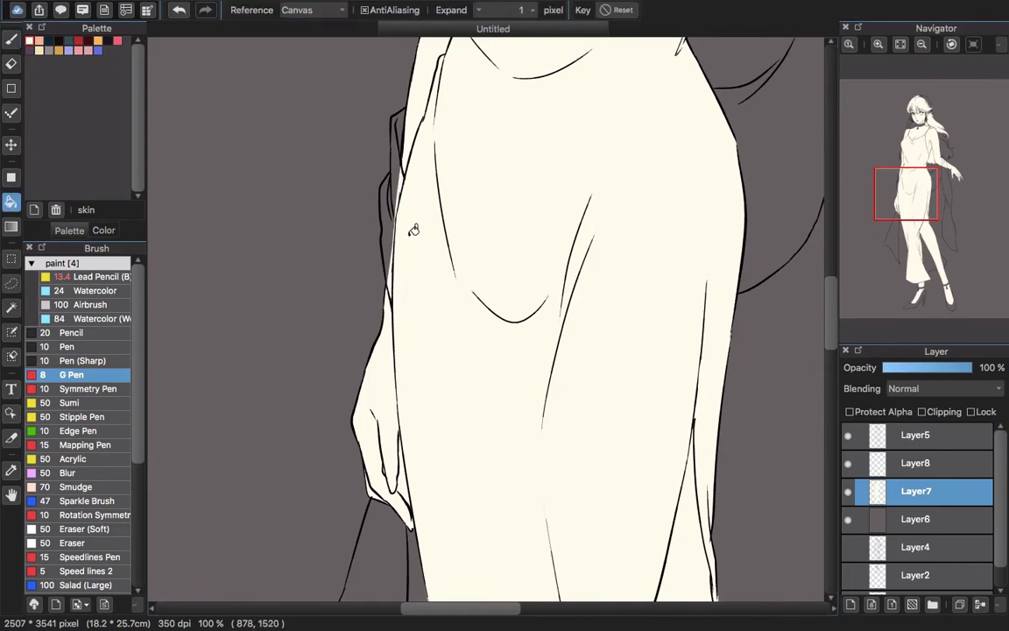
Make Layer8 the active layer and hide Layer7
{"action": "left_click_drag", "start_coordinate": [532, 179], "coordinate": [506, 279]}
{"action": "scroll", "coordinate": [507, 199], "scroll_direction": "down", "scroll_amount": 3}
{"action": "left_click_drag", "start_coordinate": [591, 455], "coordinate": [589, 284]}
{"action": "left_click_drag", "start_coordinate": [598, 206], "coordinate": [638, 548]}
{"action": "left_click", "coordinate": [937, 464]}
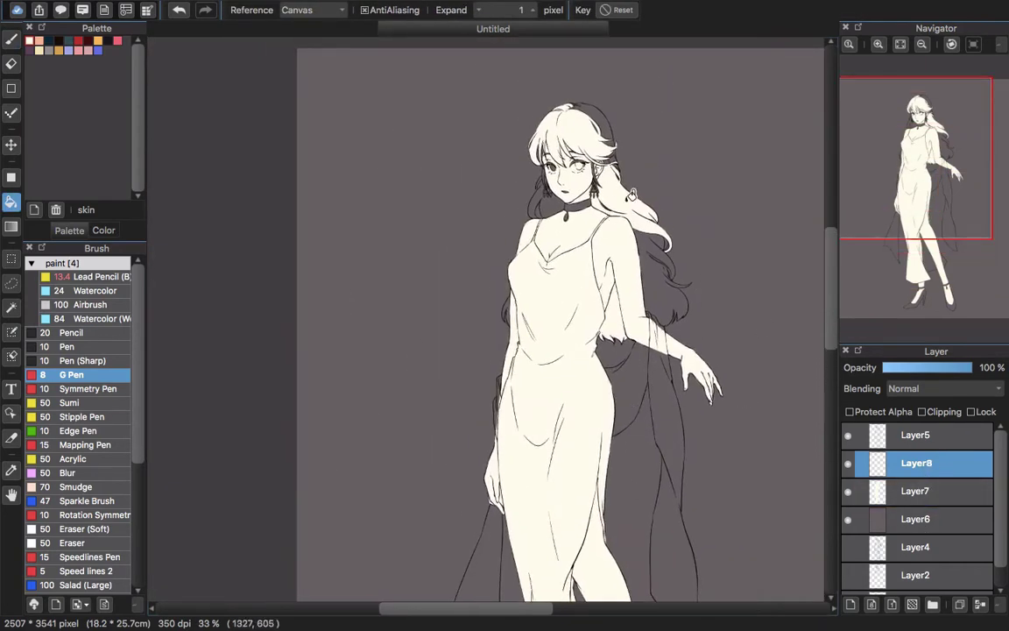
{"action": "left_click", "coordinate": [847, 491]}
{"action": "scroll", "coordinate": [607, 151], "scroll_direction": "up", "scroll_amount": 5}
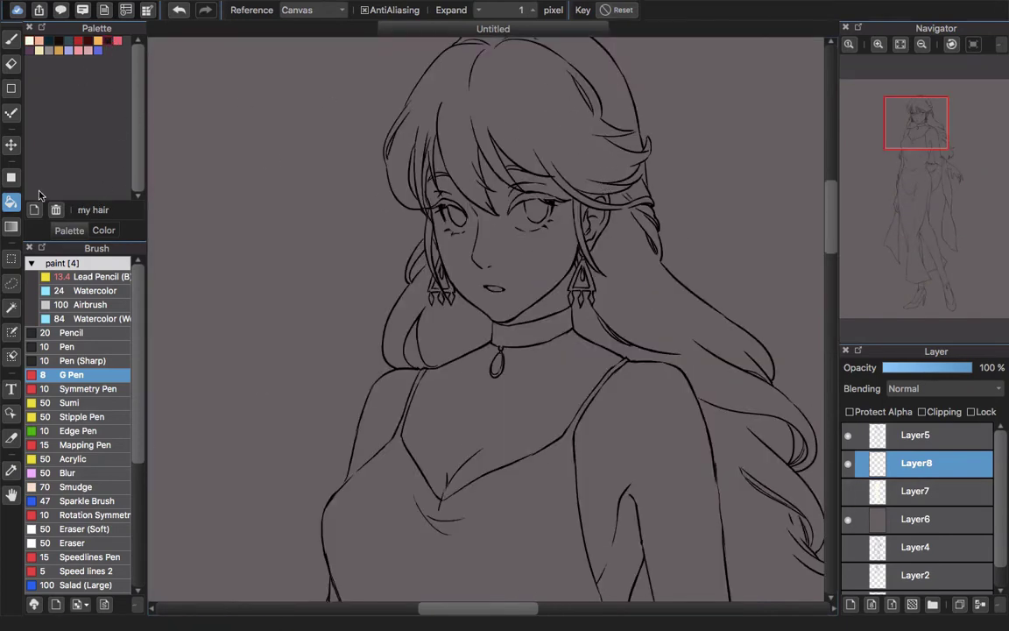
Set the colour to dark brown (R72, G61, B46) and fill the main hair area on Layer8
{"action": "left_click", "coordinate": [99, 231]}
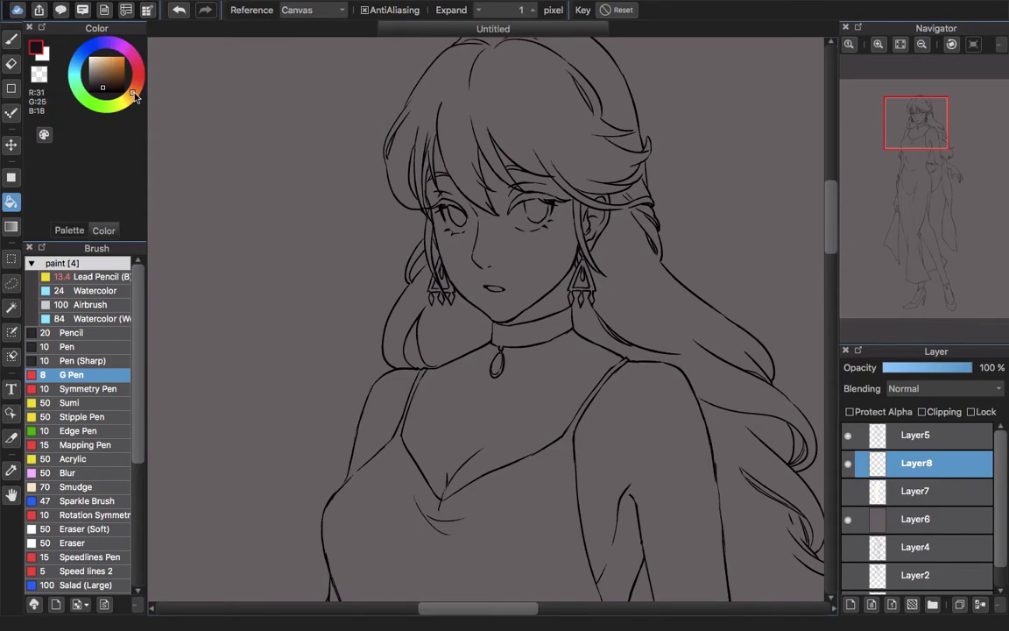
{"action": "left_click_drag", "start_coordinate": [102, 81], "coordinate": [102, 81]}
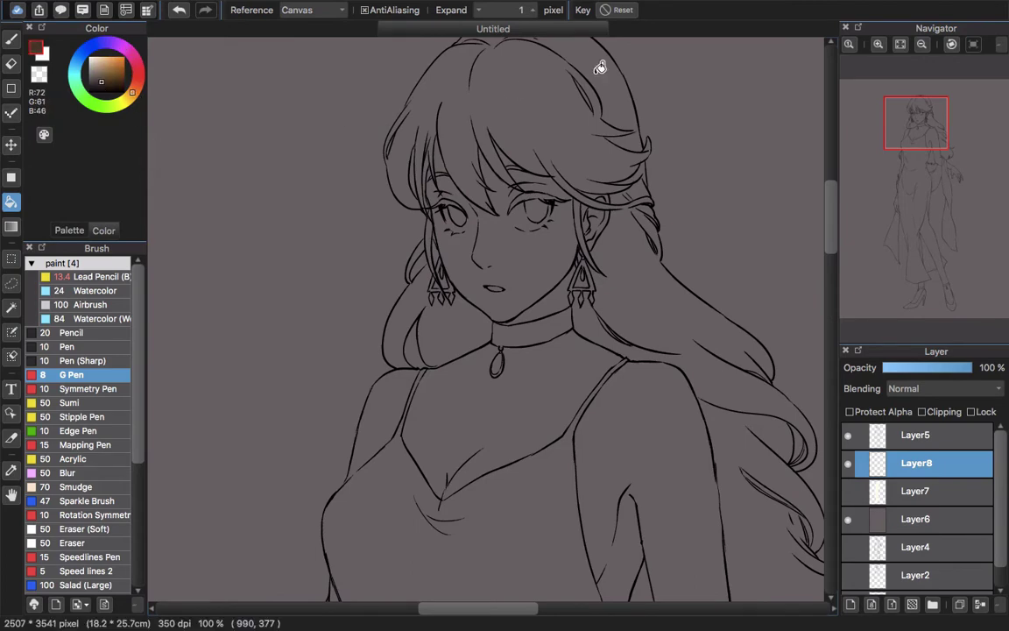
{"action": "left_click", "coordinate": [564, 130]}
{"action": "scroll", "coordinate": [602, 156], "scroll_direction": "up", "scroll_amount": 3}
Hide the Layer6 background and adjust the hair colour to hue -17, saturation 90% and brightness 119%
{"action": "left_click", "coordinate": [847, 520]}
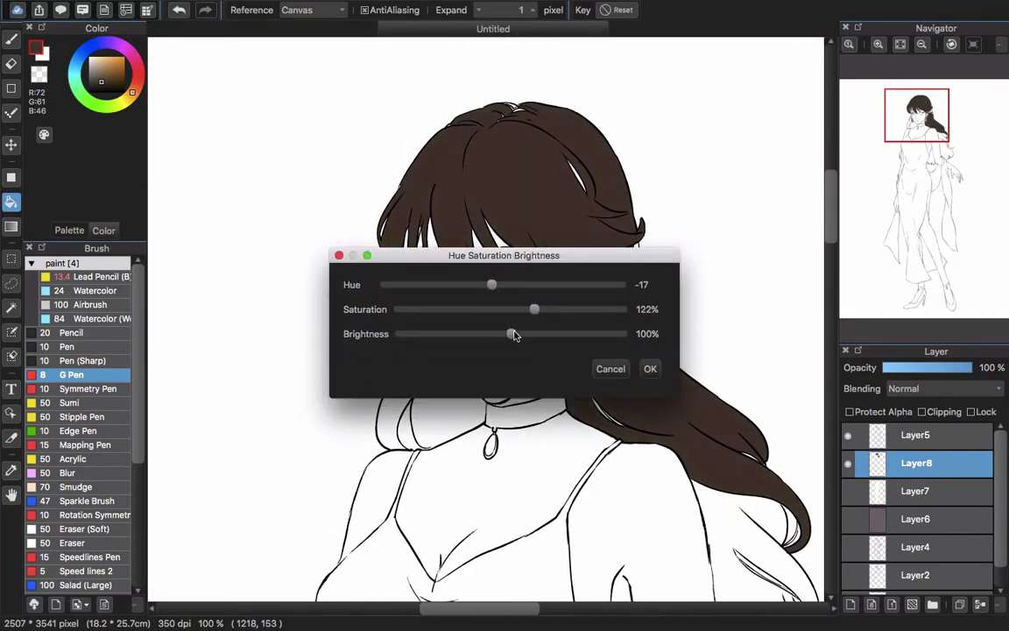
{"action": "left_click_drag", "start_coordinate": [513, 334], "coordinate": [536, 335]}
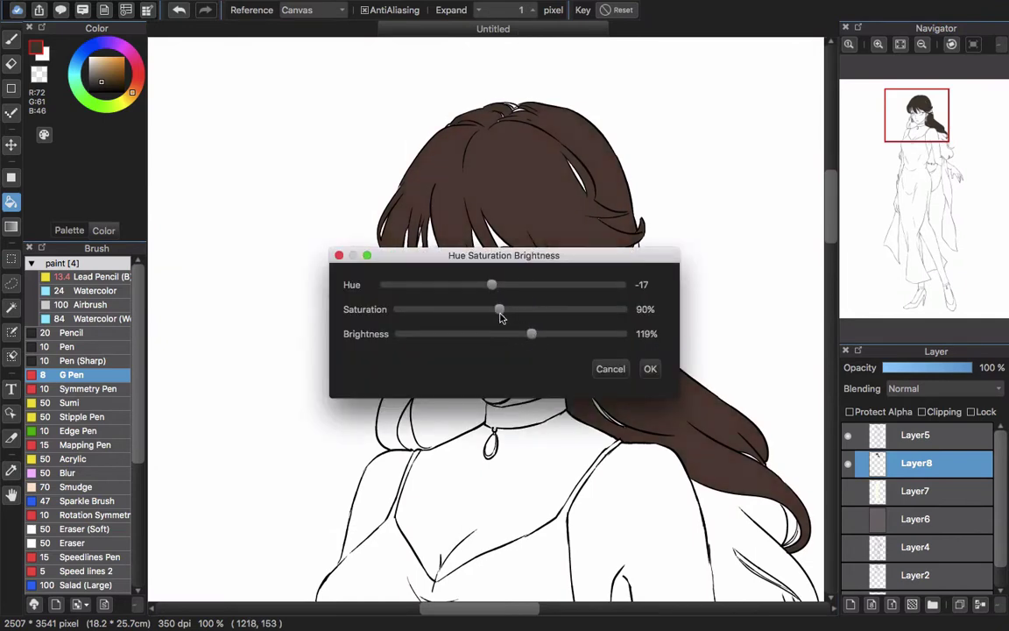
{"action": "left_click", "coordinate": [650, 368]}
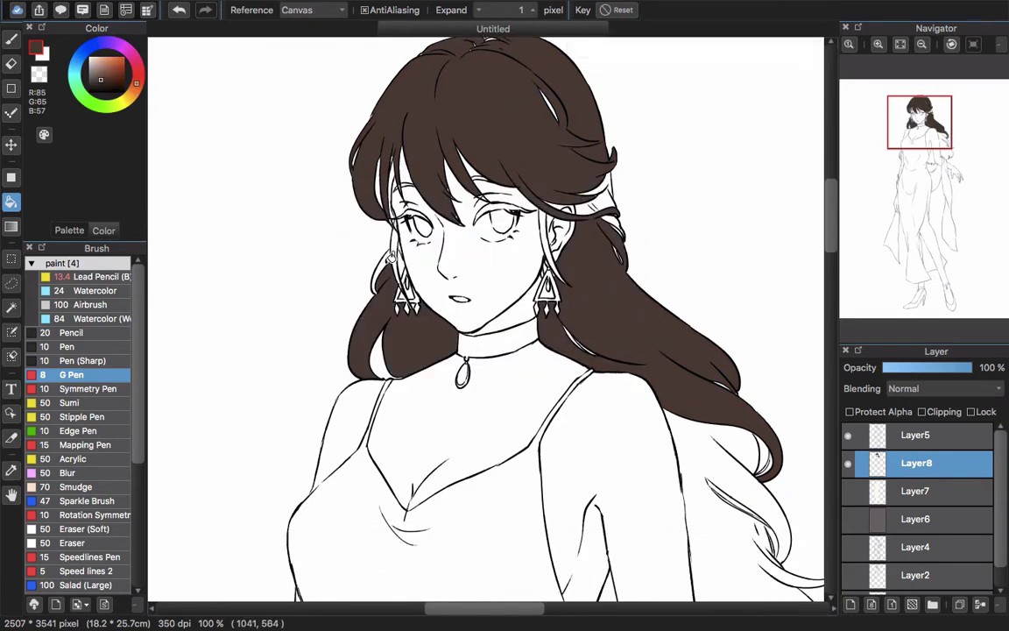
Fill the hair behind the earring on the hair-covered side of the face, plus its side loop and strand, with brown
{"action": "key", "text": "p"}
{"action": "scroll", "coordinate": [387, 266], "scroll_direction": "up", "scroll_amount": 3}
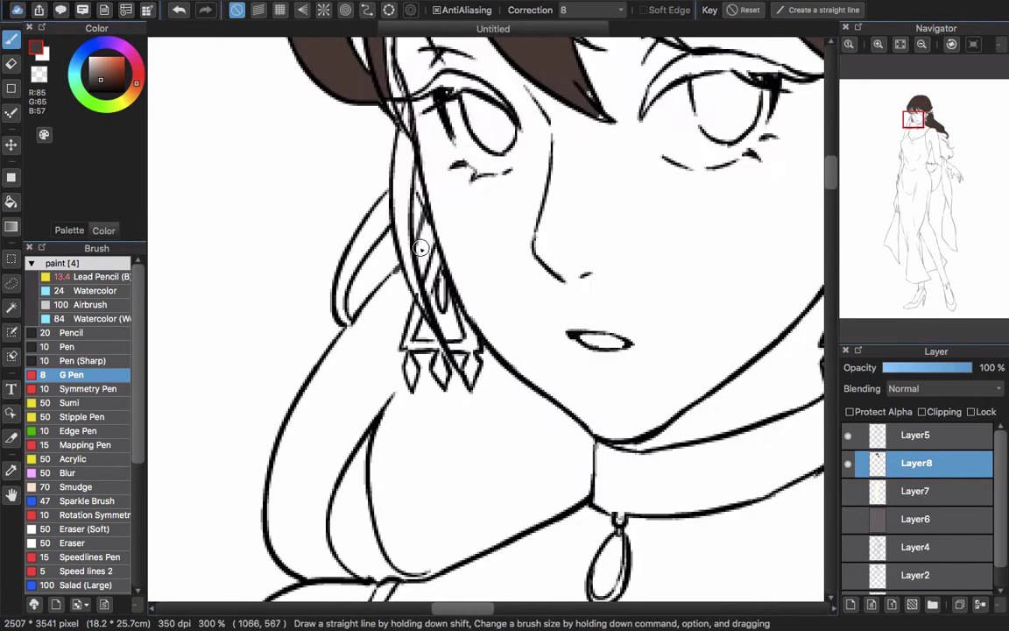
{"action": "key", "text": "g"}
{"action": "left_click", "coordinate": [425, 259]}
{"action": "left_click", "coordinate": [398, 407]}
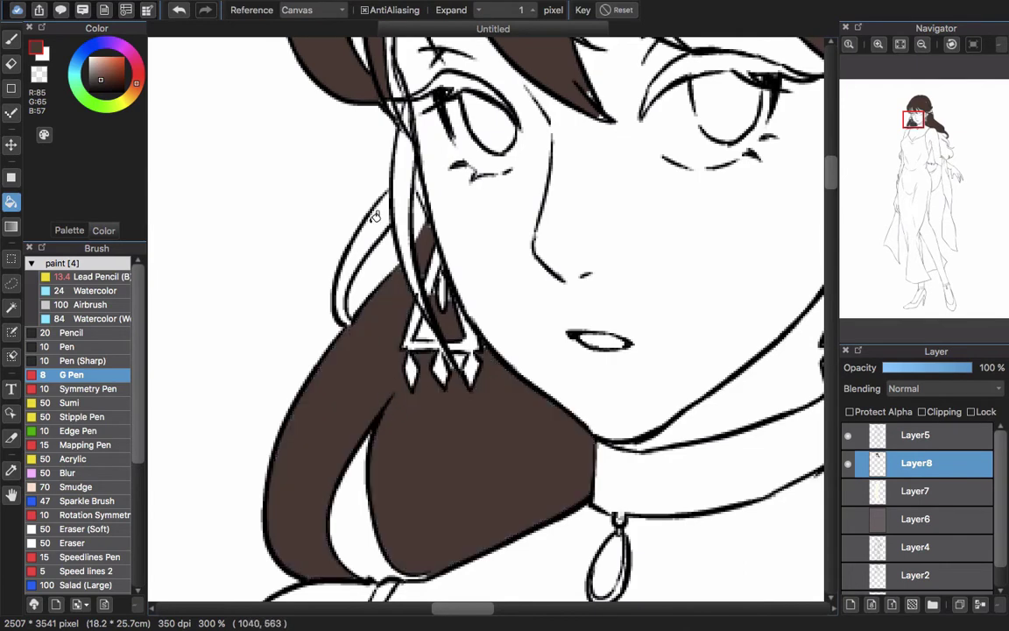
{"action": "left_click", "coordinate": [373, 217]}
{"action": "left_click", "coordinate": [403, 178]}
Fill the thin face-framing strands beside the fringe with brown
{"action": "left_click_drag", "start_coordinate": [406, 135], "coordinate": [418, 358]}
{"action": "key", "text": "b"}
{"action": "key", "text": "g"}
{"action": "left_click", "coordinate": [408, 196]}
{"action": "key", "text": "b"}
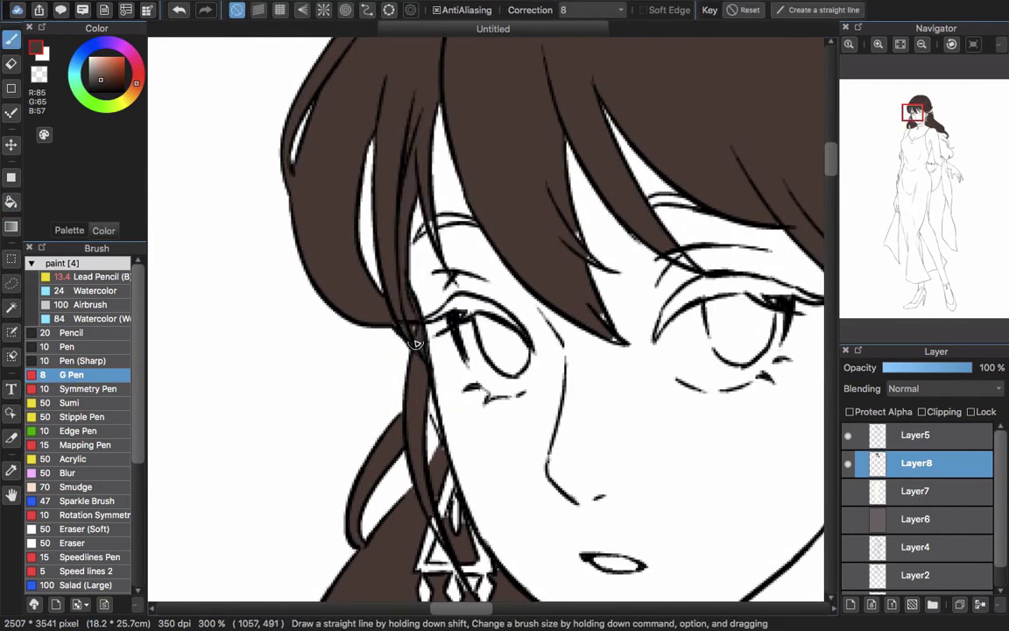
Touch up the unfilled slivers in the fringe and crown of the hair with the G Pen
{"action": "scroll", "coordinate": [421, 315], "scroll_direction": "up", "scroll_amount": 3}
{"action": "left_click_drag", "start_coordinate": [545, 356], "coordinate": [454, 280]}
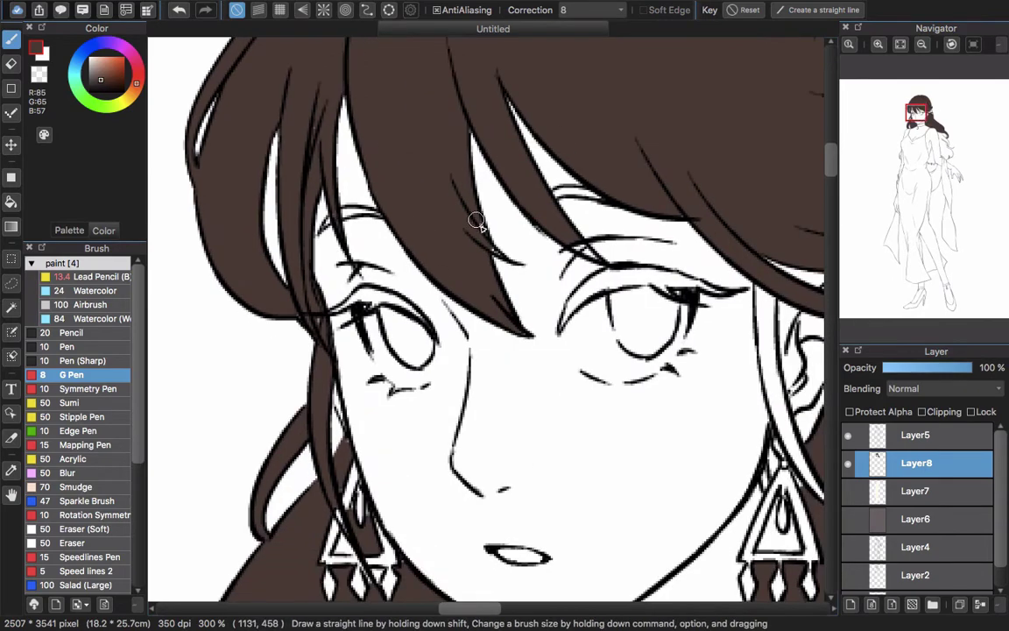
{"action": "scroll", "coordinate": [498, 255], "scroll_direction": "right", "scroll_amount": 3}
{"action": "scroll", "coordinate": [521, 232], "scroll_direction": "up", "scroll_amount": 10}
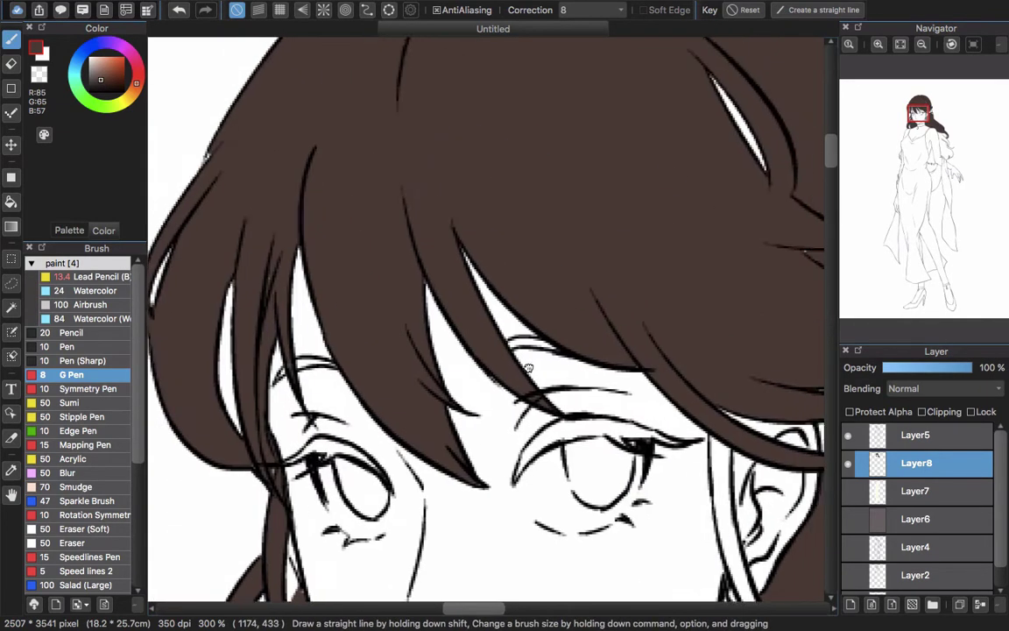
{"action": "scroll", "coordinate": [666, 417], "scroll_direction": "up", "scroll_amount": 3}
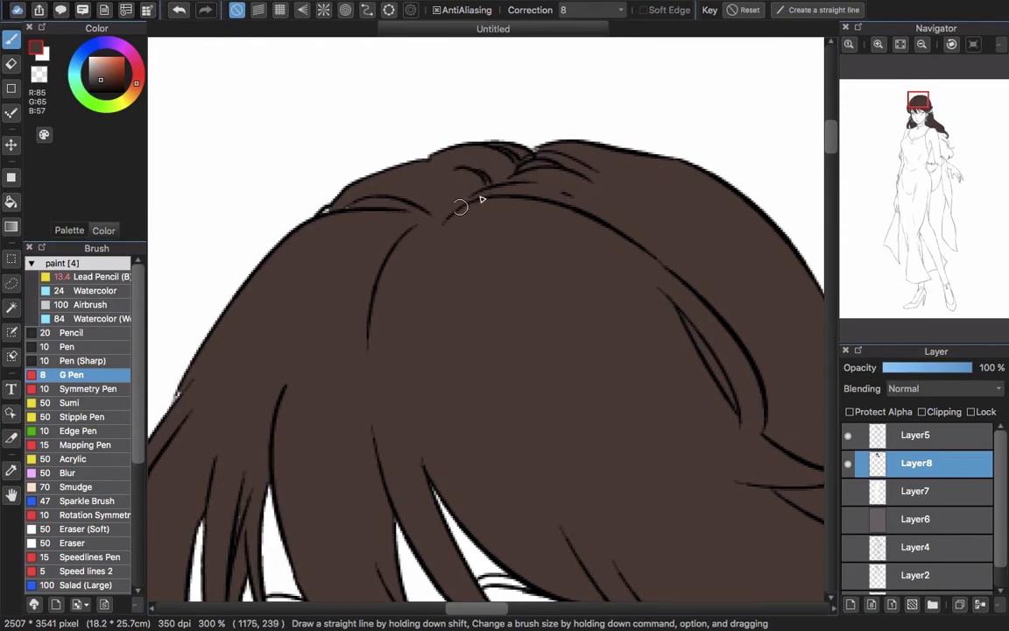
{"action": "scroll", "coordinate": [460, 207], "scroll_direction": "left", "scroll_amount": 3}
{"action": "scroll", "coordinate": [398, 288], "scroll_direction": "down", "scroll_amount": 8}
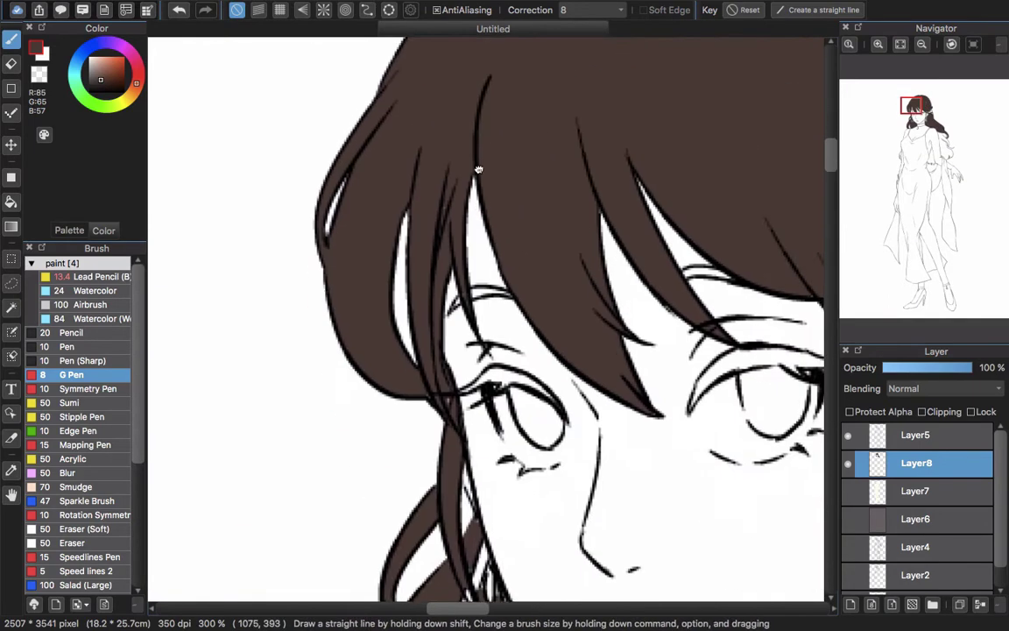
Fill the hair around the earring by the visible ear and the tied-back strands behind that ear with brown
{"action": "scroll", "coordinate": [338, 305], "scroll_direction": "right", "scroll_amount": 5}
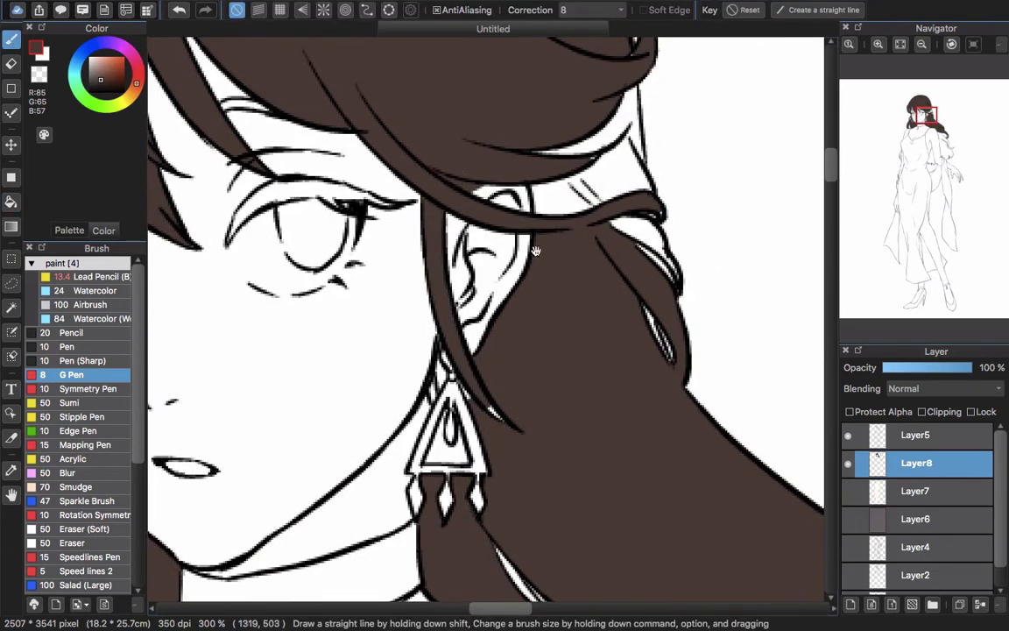
{"action": "scroll", "coordinate": [535, 251], "scroll_direction": "down", "scroll_amount": 3}
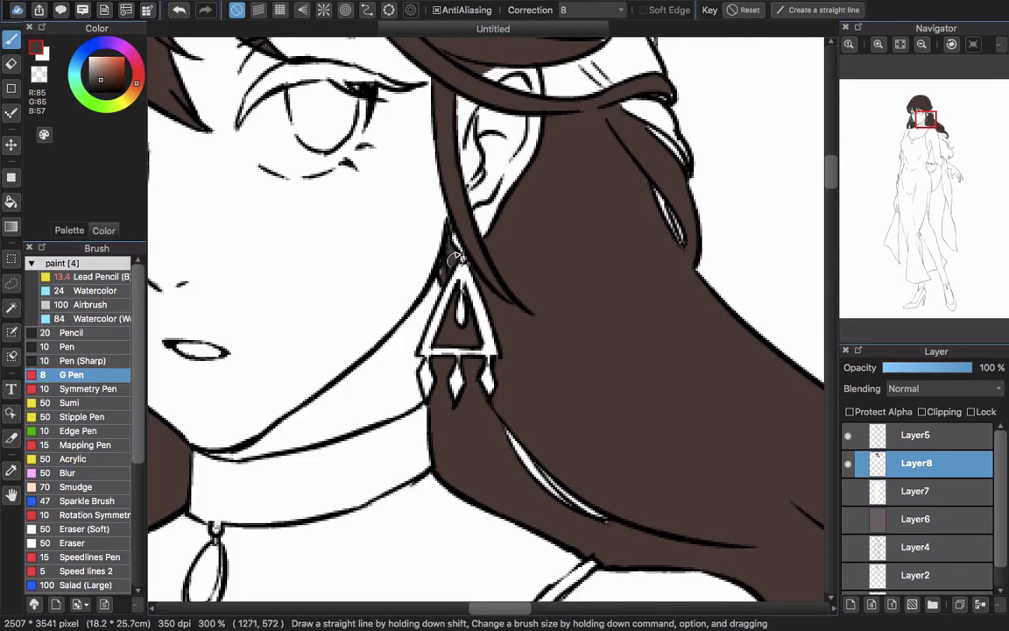
{"action": "scroll", "coordinate": [464, 249], "scroll_direction": "up", "scroll_amount": 5}
{"action": "key", "text": "g"}
{"action": "left_click", "coordinate": [587, 239]}
{"action": "left_click", "coordinate": [592, 171]}
{"action": "left_click", "coordinate": [619, 301]}
{"action": "key", "text": "b"}
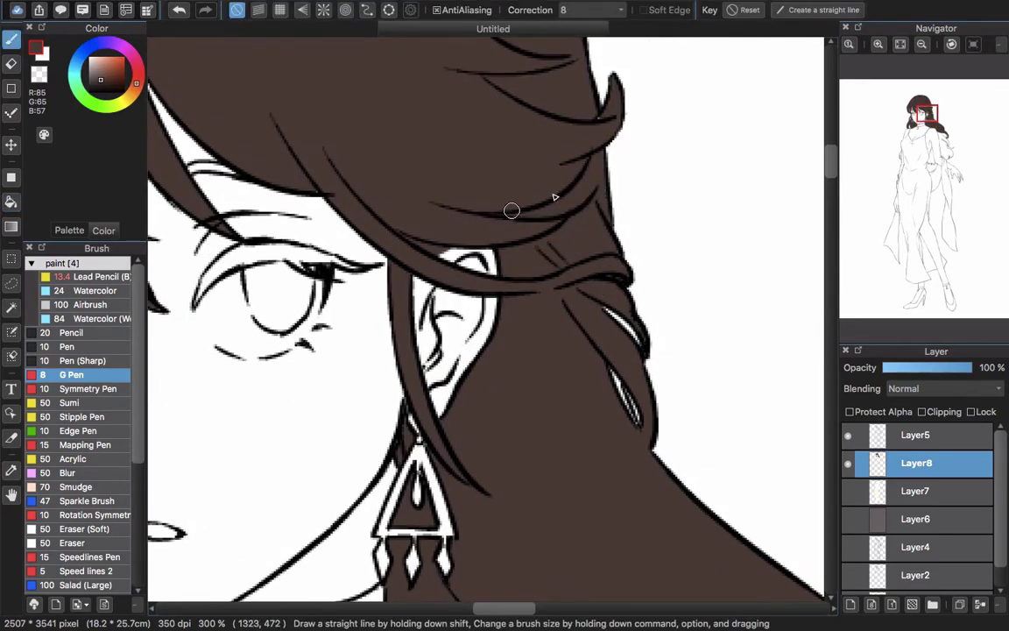
Paint over the white sliver in the hair below the visible ear's earring with a larger G Pen
{"action": "scroll", "coordinate": [511, 210], "scroll_direction": "down", "scroll_amount": 3}
{"action": "scroll", "coordinate": [512, 210], "scroll_direction": "right", "scroll_amount": 2}
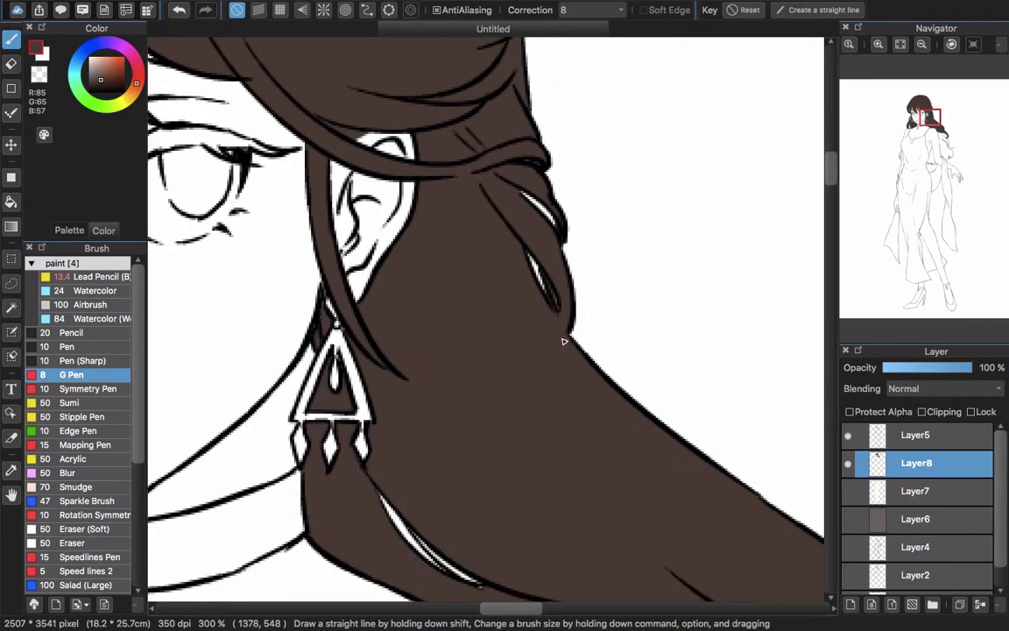
{"action": "scroll", "coordinate": [564, 341], "scroll_direction": "down", "scroll_amount": 5}
{"action": "left_click_drag", "start_coordinate": [341, 185], "coordinate": [445, 273]}
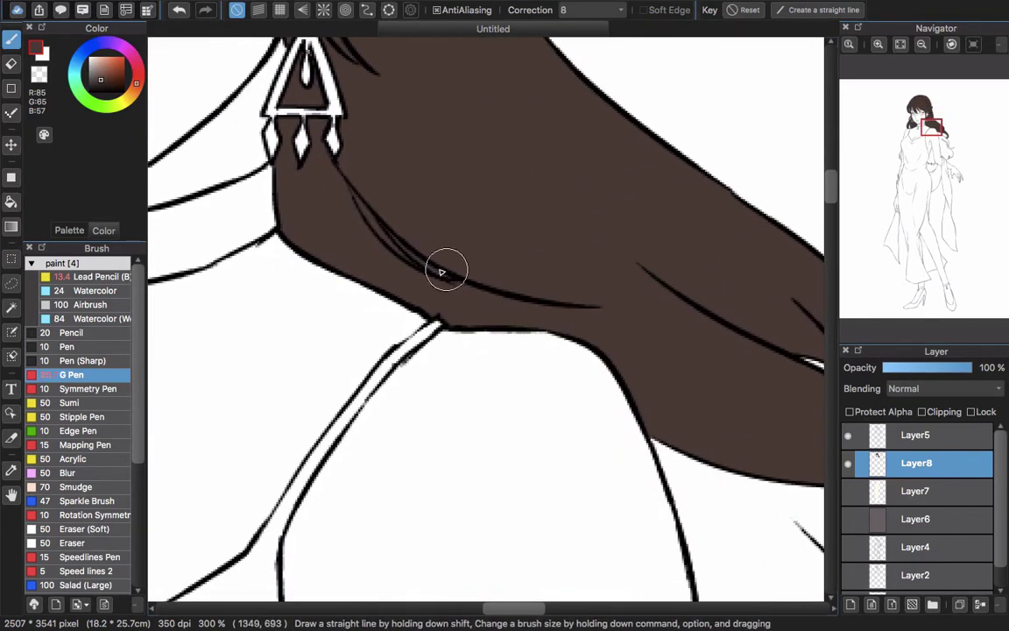
Paint over the sliver in the ponytail past the shoulder and fill the long curls behind the arm with brown
{"action": "scroll", "coordinate": [448, 270], "scroll_direction": "down", "scroll_amount": 3}
{"action": "scroll", "coordinate": [449, 269], "scroll_direction": "right", "scroll_amount": 4}
{"action": "left_click_drag", "start_coordinate": [533, 186], "coordinate": [612, 233]}
{"action": "scroll", "coordinate": [615, 241], "scroll_direction": "down", "scroll_amount": 2}
{"action": "key", "text": "g"}
{"action": "left_click", "coordinate": [622, 281]}
{"action": "scroll", "coordinate": [621, 281], "scroll_direction": "down", "scroll_amount": 4}
{"action": "scroll", "coordinate": [621, 281], "scroll_direction": "right", "scroll_amount": 2}
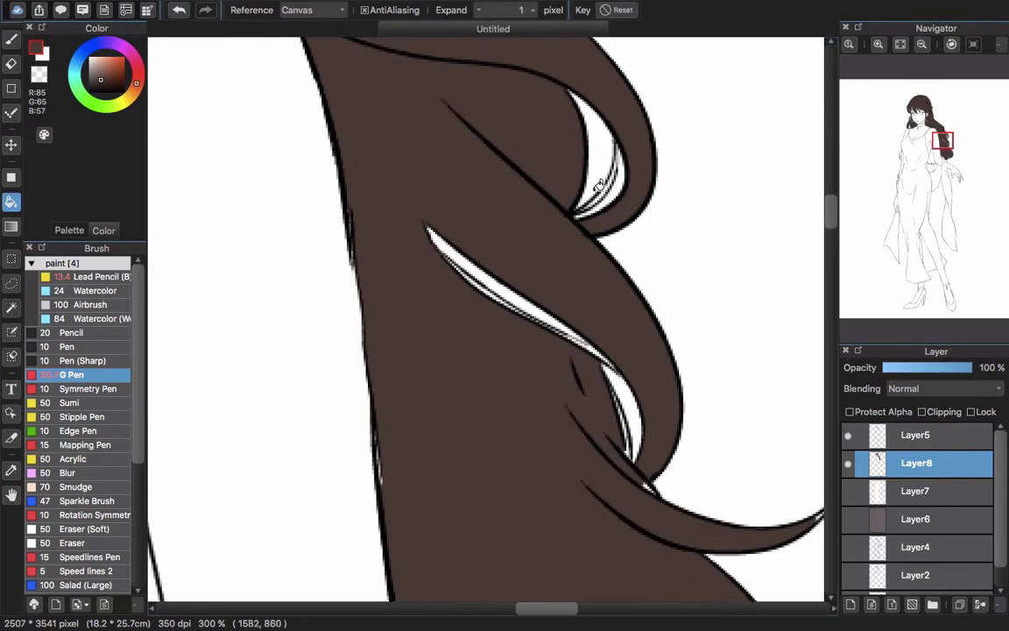
Cover the unfilled slivers between the lower curls and along the upper arm's outer edge with the G Pen
{"action": "key", "text": "b"}
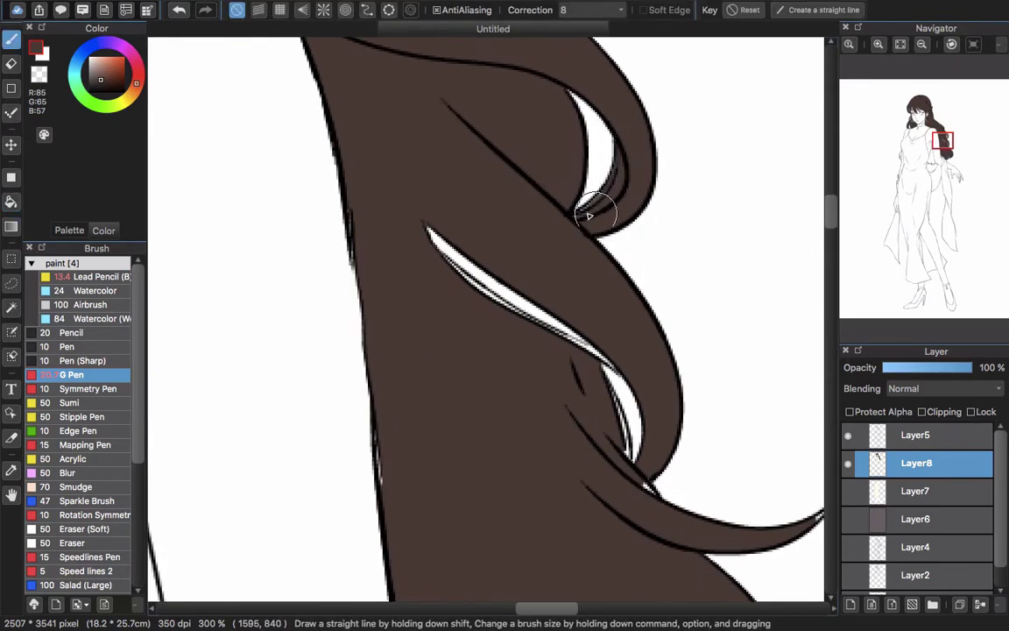
{"action": "scroll", "coordinate": [538, 234], "scroll_direction": "down", "scroll_amount": 3}
{"action": "scroll", "coordinate": [538, 234], "scroll_direction": "right", "scroll_amount": 2}
{"action": "left_click_drag", "start_coordinate": [386, 166], "coordinate": [511, 263]}
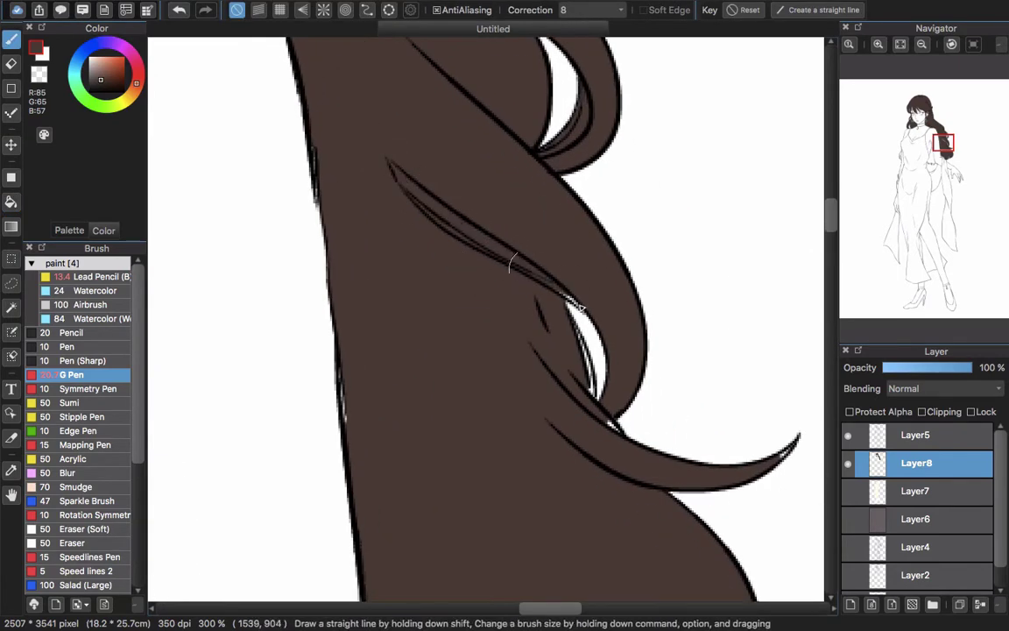
{"action": "scroll", "coordinate": [638, 399], "scroll_direction": "down", "scroll_amount": 4}
{"action": "scroll", "coordinate": [638, 398], "scroll_direction": "right", "scroll_amount": 1}
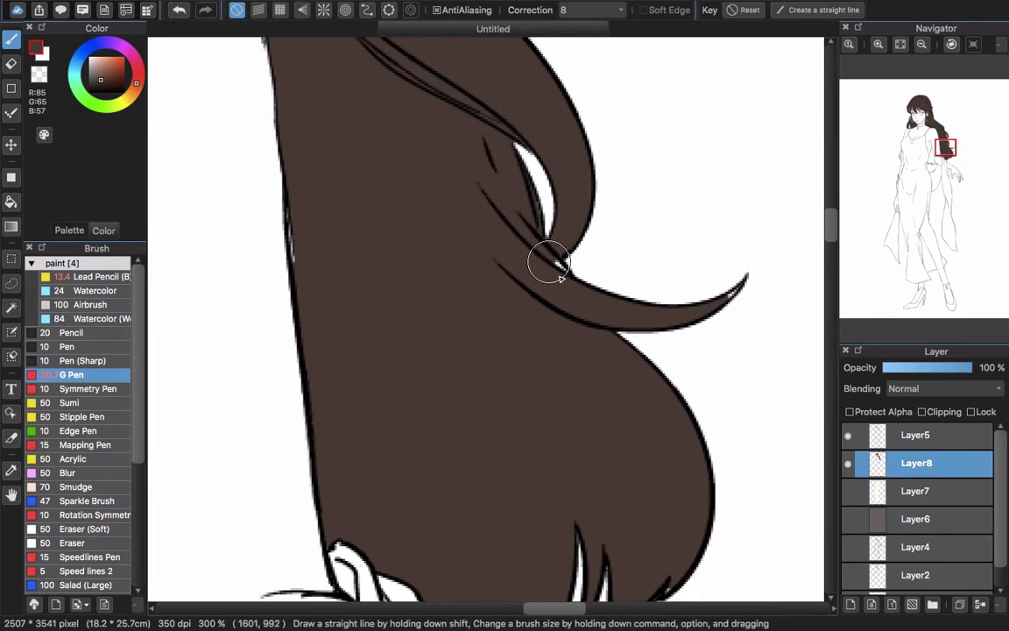
{"action": "scroll", "coordinate": [612, 372], "scroll_direction": "left", "scroll_amount": 4}
{"action": "scroll", "coordinate": [611, 372], "scroll_direction": "down", "scroll_amount": 1}
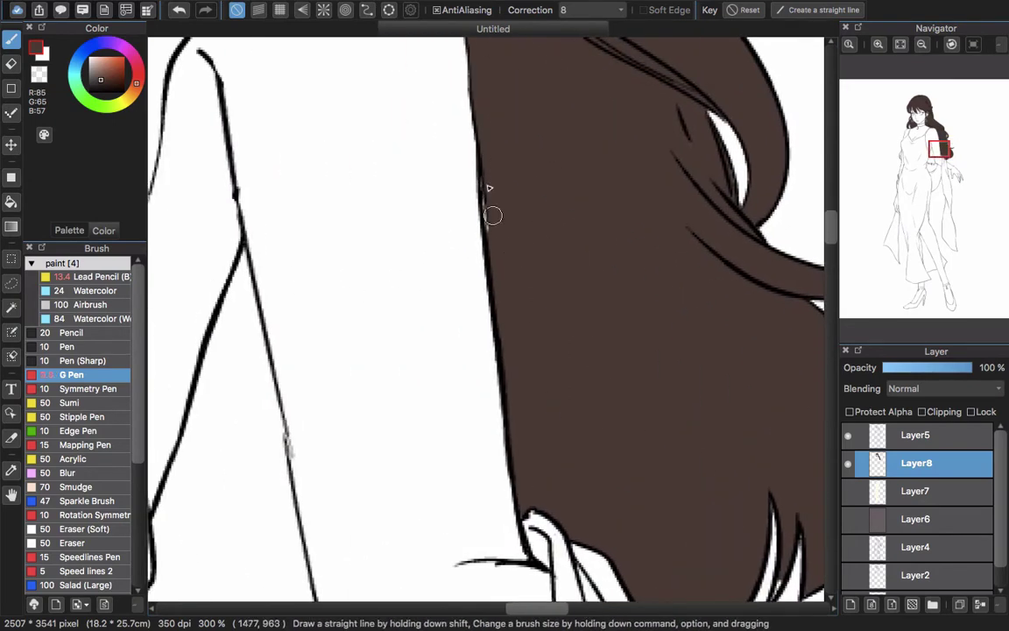
Try to fill the hair showing between the arm and the torso with brown
{"action": "scroll", "coordinate": [492, 298], "scroll_direction": "down", "scroll_amount": 6}
{"action": "scroll", "coordinate": [491, 298], "scroll_direction": "left", "scroll_amount": 4}
{"action": "key", "text": "g"}
{"action": "left_click", "coordinate": [458, 368]}
{"action": "key", "text": "super+z"}
Close the outline gap at the waist with the G Pen and fill the hair between the arm and the torso with brown
{"action": "key", "text": "b"}
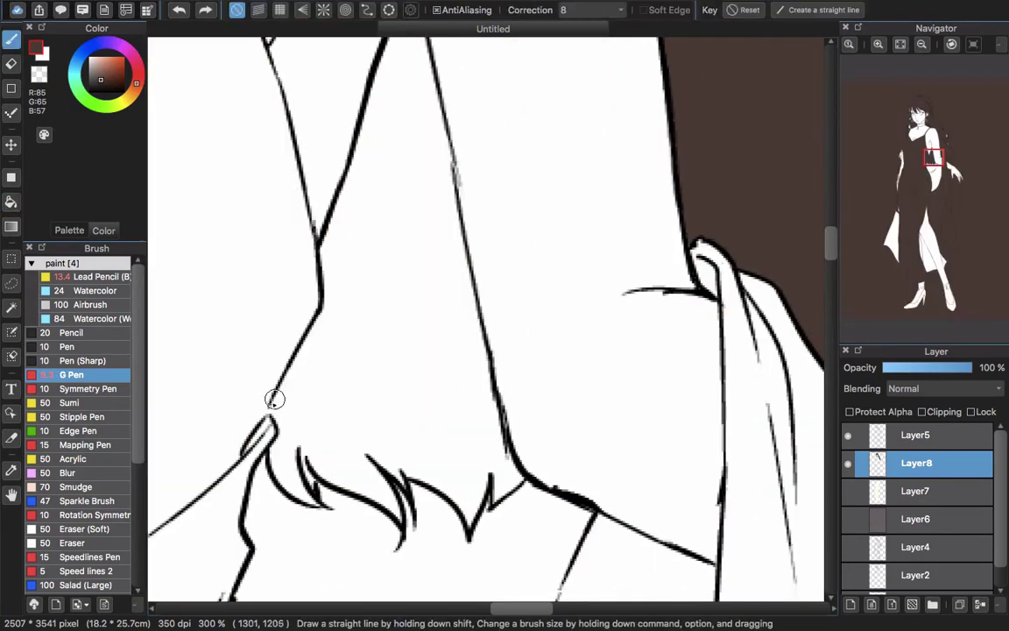
{"action": "left_click_drag", "start_coordinate": [272, 399], "coordinate": [273, 419]}
{"action": "key", "text": "g"}
{"action": "left_click", "coordinate": [341, 394]}
{"action": "key", "text": "b"}
{"action": "scroll", "coordinate": [383, 456], "scroll_direction": "down", "scroll_amount": 2}
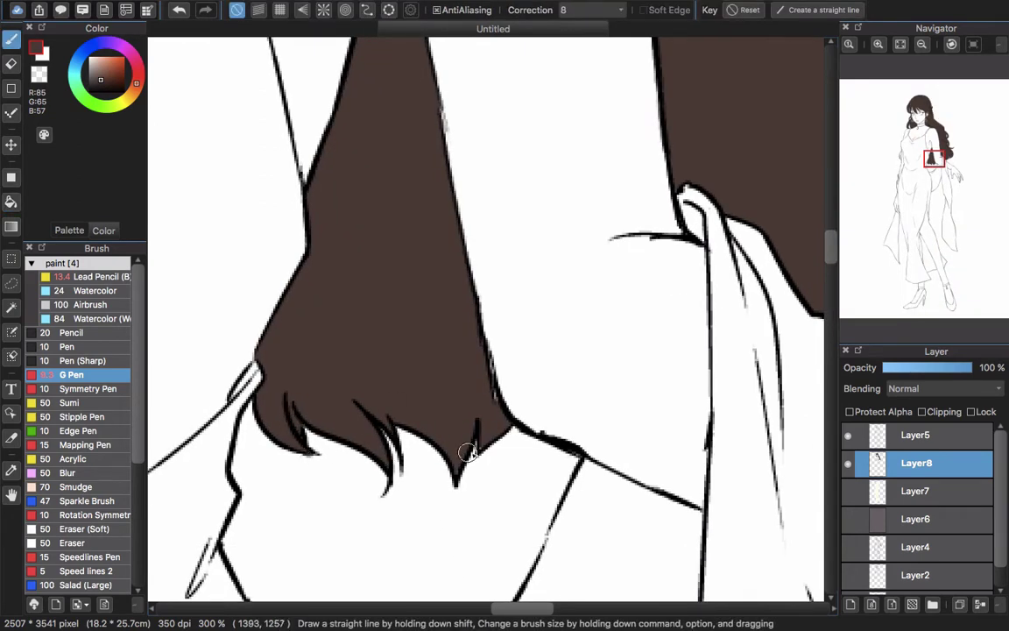
Touch up the unfilled slivers along the inner arm's edge and at the tips of the lower curls with the brown G Pen
{"action": "scroll", "coordinate": [480, 448], "scroll_direction": "up", "scroll_amount": 3}
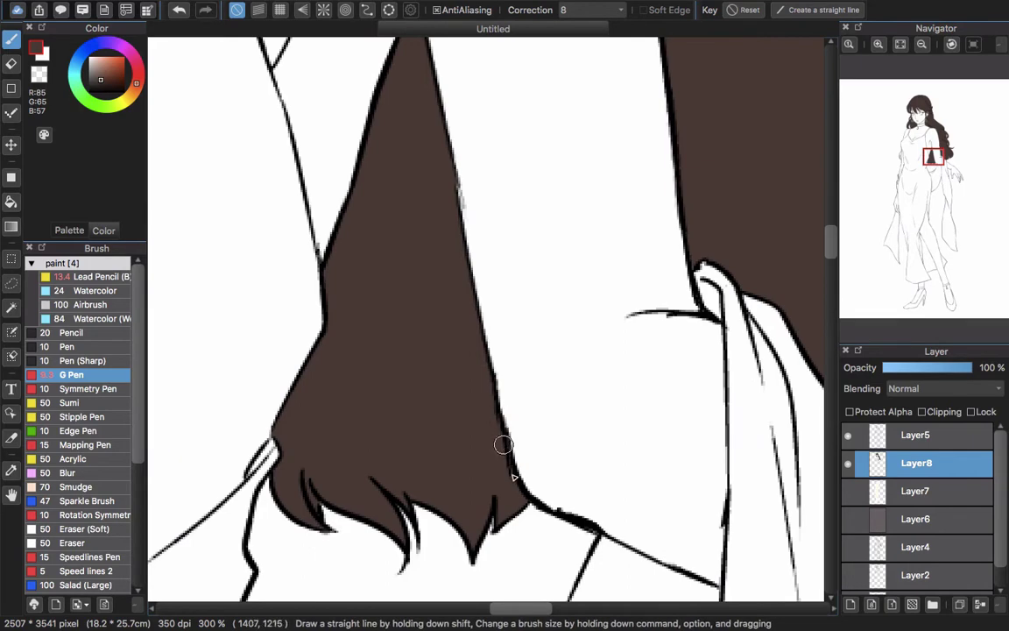
{"action": "scroll", "coordinate": [500, 444], "scroll_direction": "up", "scroll_amount": 8}
{"action": "scroll", "coordinate": [410, 233], "scroll_direction": "down", "scroll_amount": 5}
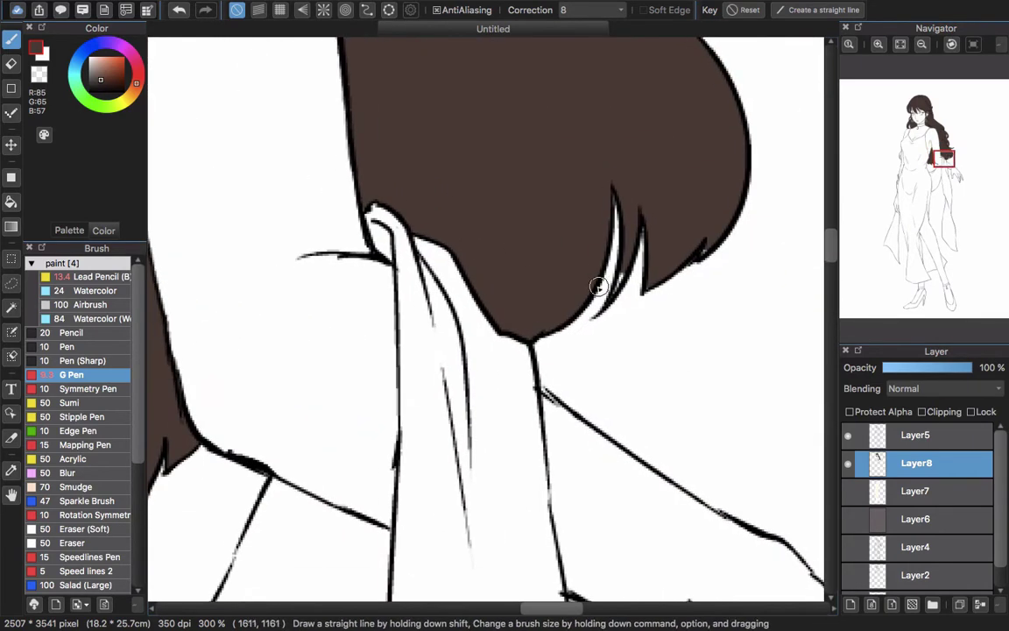
{"action": "scroll", "coordinate": [695, 223], "scroll_direction": "down", "scroll_amount": 5}
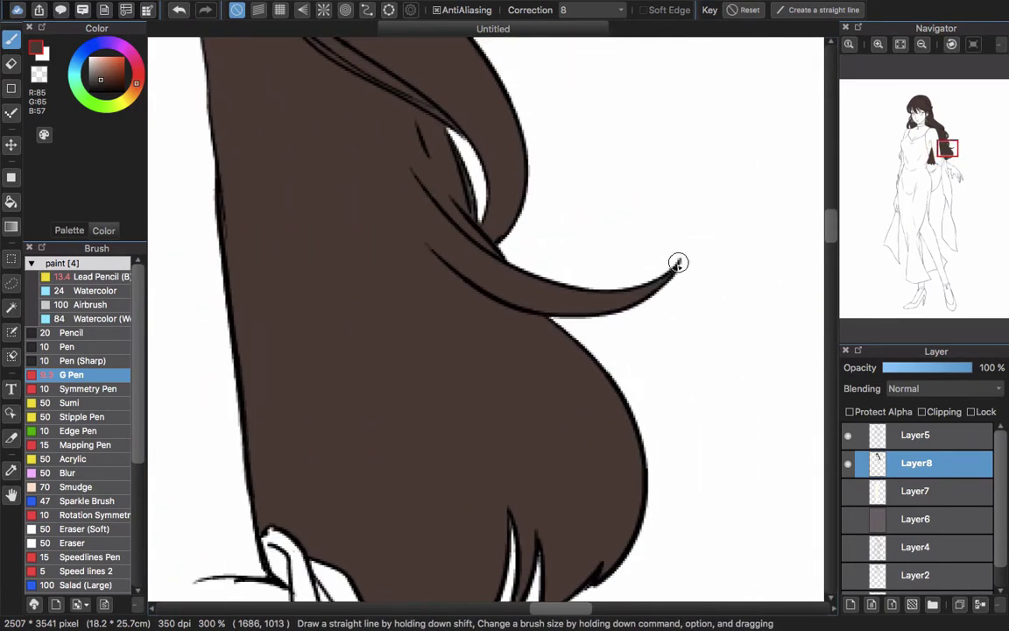
{"action": "scroll", "coordinate": [541, 256], "scroll_direction": "down", "scroll_amount": 3}
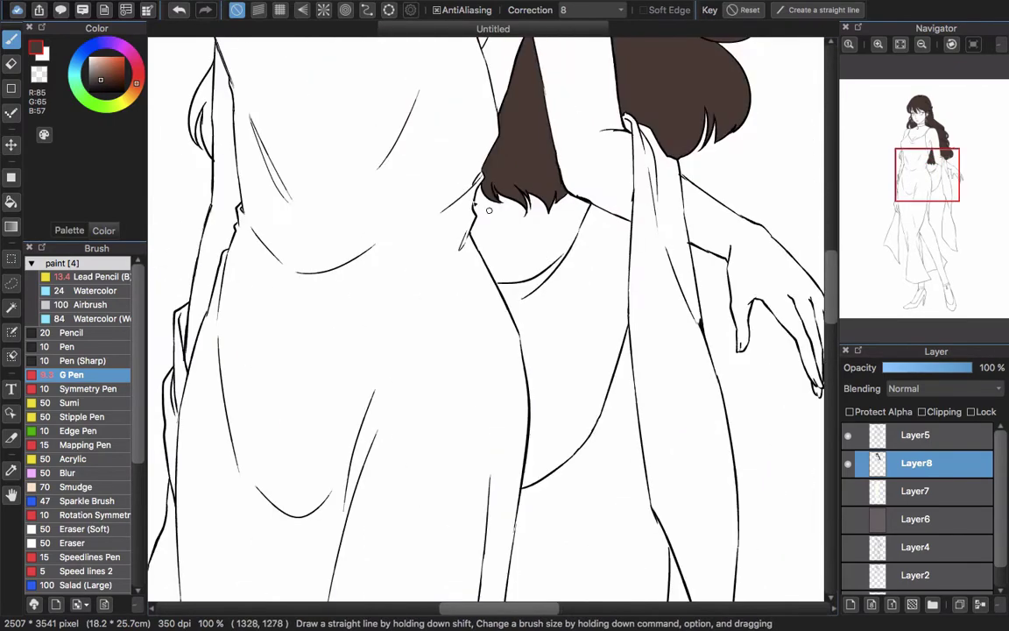
Fill the small lock of hair behind the other arm with brown
{"action": "left_click_drag", "start_coordinate": [317, 81], "coordinate": [561, 403]}
{"action": "left_click_drag", "start_coordinate": [536, 198], "coordinate": [503, 371]}
{"action": "scroll", "coordinate": [502, 371], "scroll_direction": "down", "scroll_amount": 3}
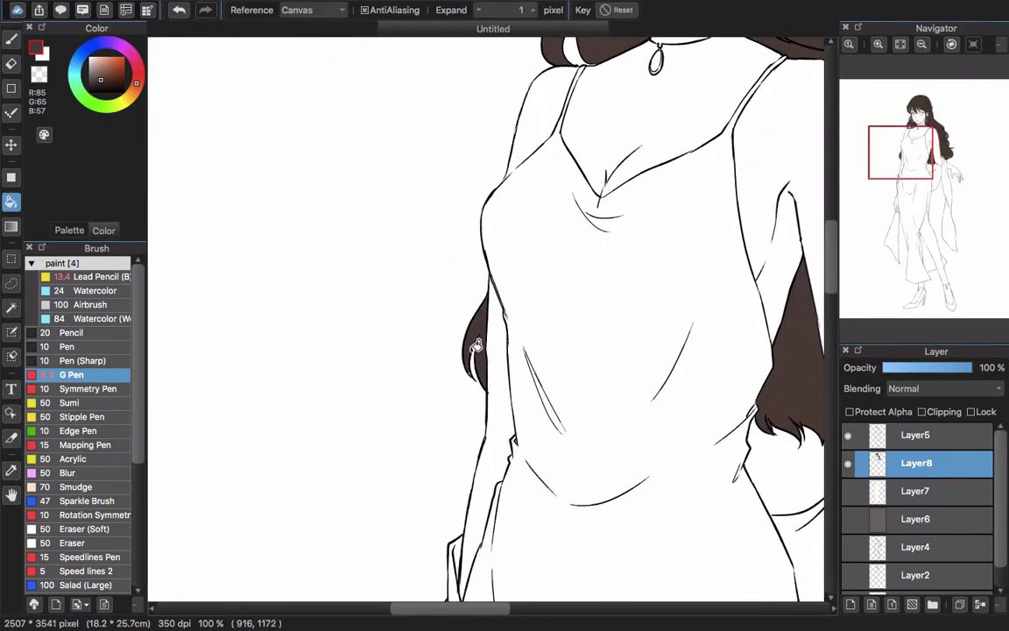
{"action": "scroll", "coordinate": [473, 342], "scroll_direction": "up", "scroll_amount": 5}
{"action": "scroll", "coordinate": [482, 351], "scroll_direction": "down", "scroll_amount": 8}
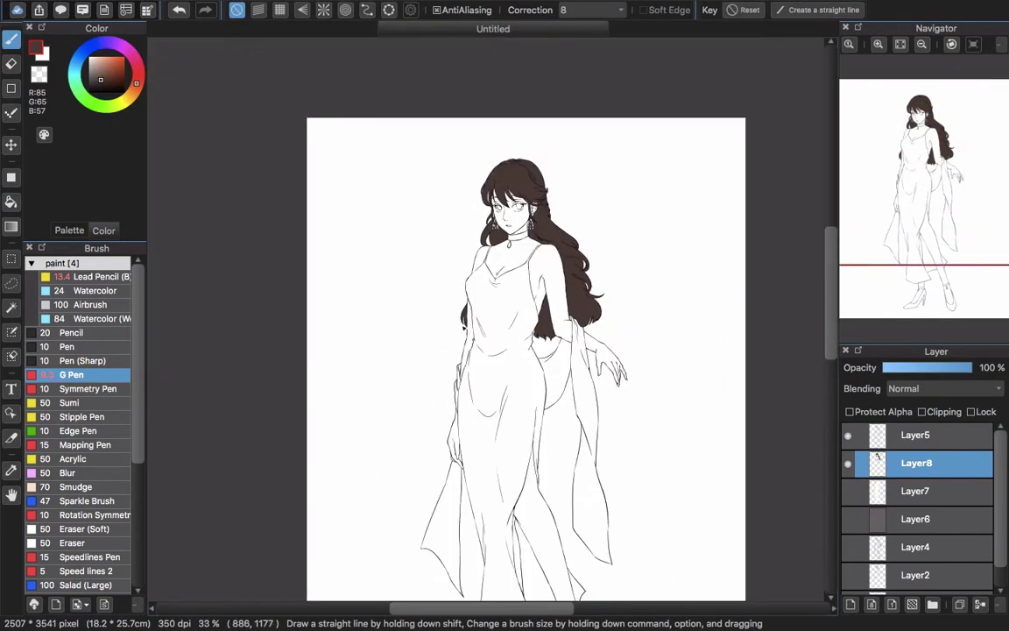
Show the skin layer, protect the hair layer's alpha and set up a transparent Airbrush at size 260
{"action": "scroll", "coordinate": [533, 182], "scroll_direction": "up", "scroll_amount": 3}
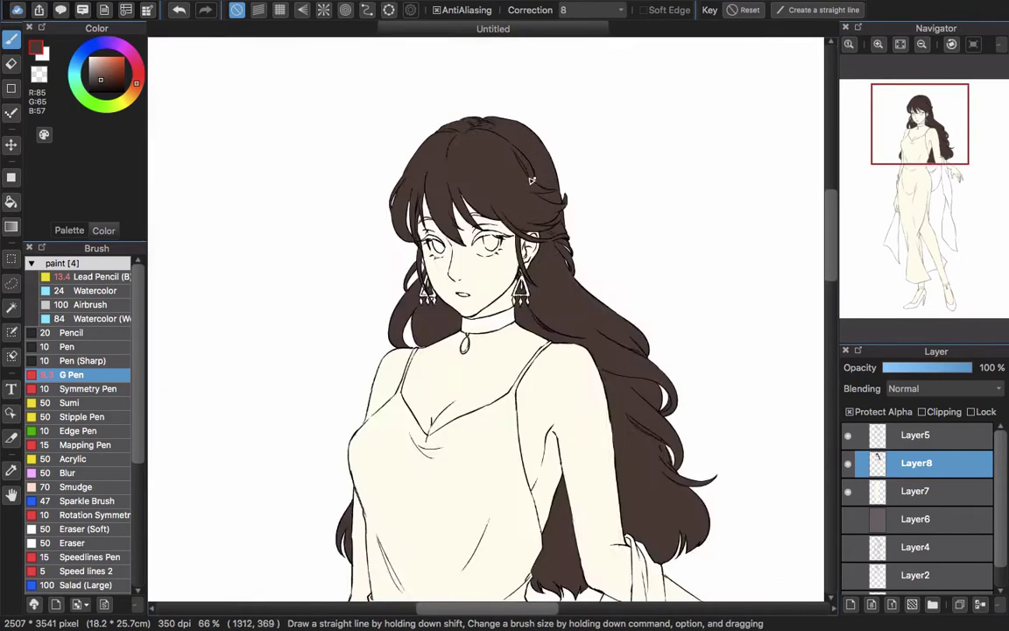
{"action": "scroll", "coordinate": [533, 181], "scroll_direction": "down", "scroll_amount": 1}
{"action": "left_click", "coordinate": [95, 304]}
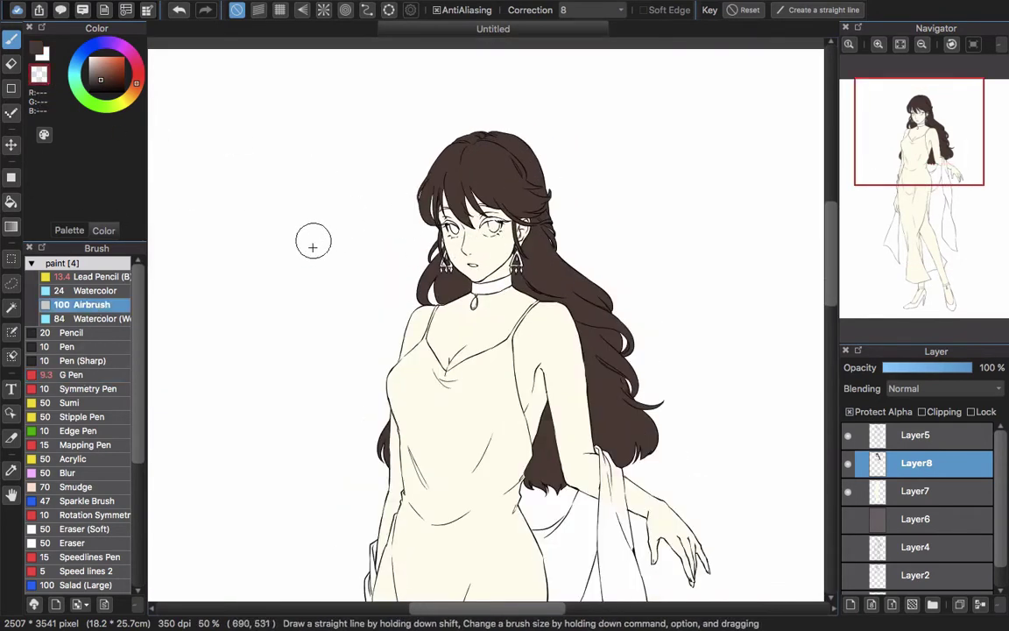
{"action": "key", "text": "bracketright"}
{"action": "key", "text": "bracketright"}
{"action": "key", "text": "bracketright"}
{"action": "key", "text": "bracketright"}
{"action": "key", "text": "bracketright"}
{"action": "key", "text": "bracketright"}
{"action": "key", "text": "bracketright"}
{"action": "key", "text": "bracketright"}
Fade the bangs above the face with the transparent Airbrush, undoing and repeating strokes until the fade is soft
{"action": "mouse_move", "coordinate": [511, 219]}
{"action": "left_mouse_down"}
{"action": "mouse_move", "coordinate": [443, 261]}
{"action": "mouse_move", "coordinate": [503, 249]}
{"action": "left_mouse_up"}
{"action": "key", "text": "super+z"}
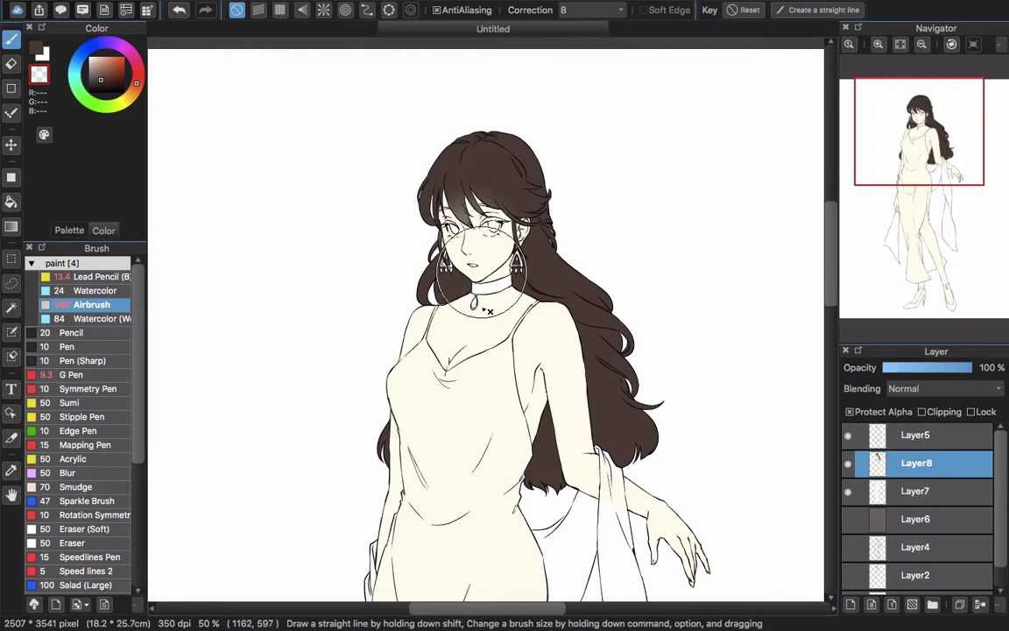
{"action": "left_click_drag", "start_coordinate": [461, 348], "coordinate": [478, 349]}
{"action": "key", "text": "super+z"}
{"action": "key", "text": "super+z"}
{"action": "mouse_move", "coordinate": [469, 241]}
{"action": "left_mouse_down"}
{"action": "mouse_move", "coordinate": [495, 225]}
{"action": "mouse_move", "coordinate": [514, 241]}
{"action": "mouse_move", "coordinate": [509, 229]}
{"action": "left_mouse_up"}
{"action": "key", "text": "super+z"}
{"action": "key", "text": "super+z"}
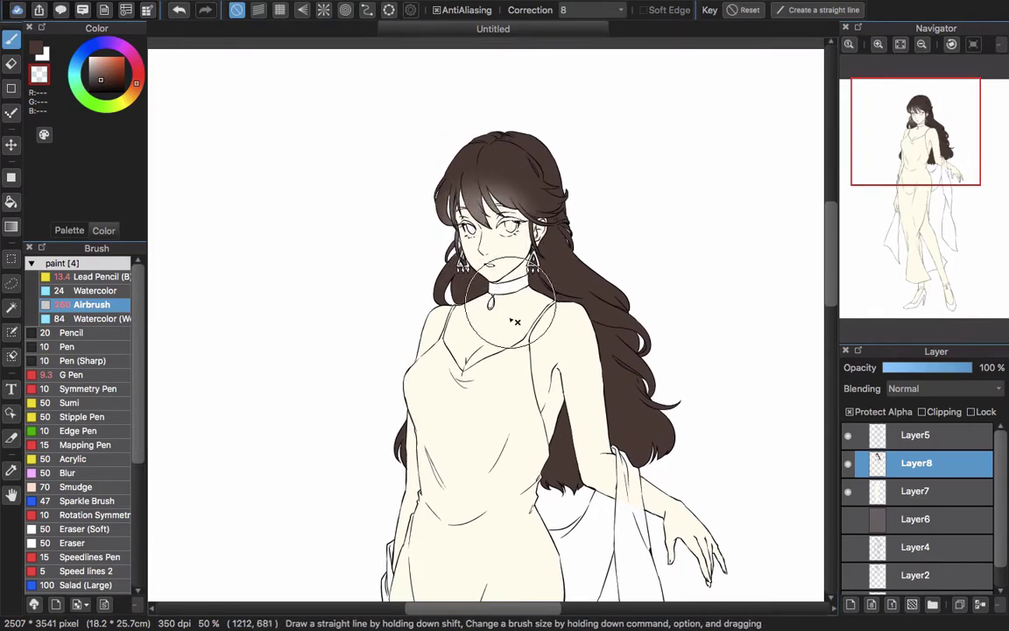
{"action": "left_click_drag", "start_coordinate": [515, 322], "coordinate": [534, 336]}
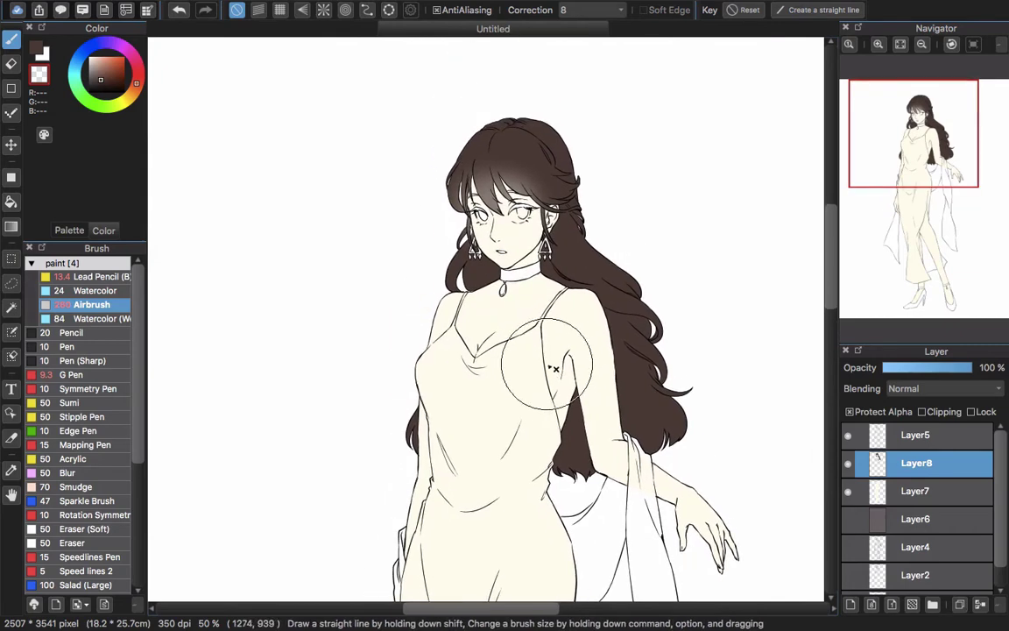
Fill the upper lash shape of the eye nearest the visible ear with the hair's brown
{"action": "scroll", "coordinate": [522, 212], "scroll_direction": "up", "scroll_amount": 4}
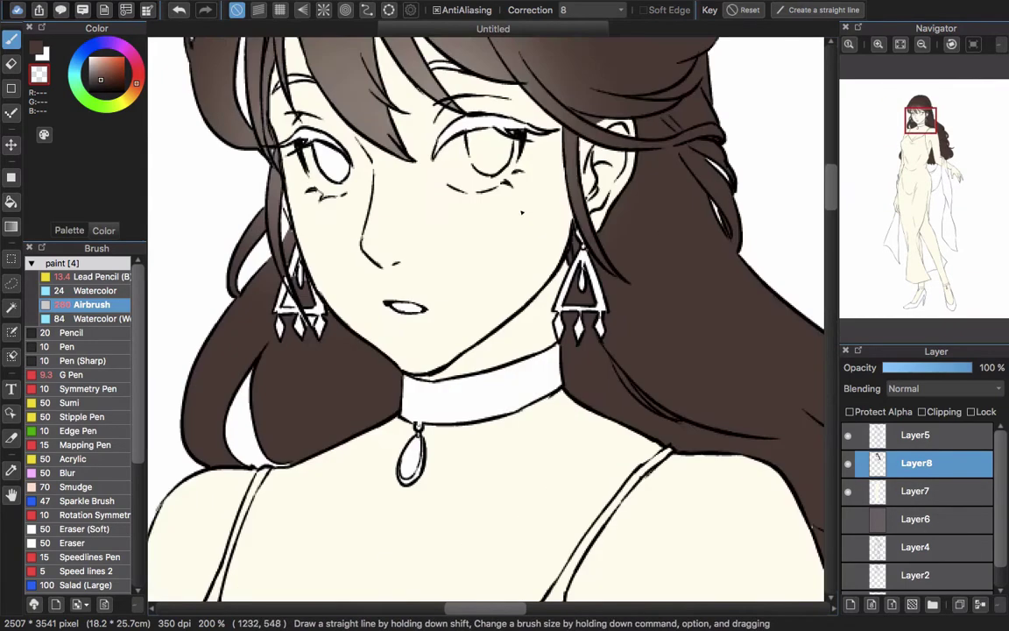
{"action": "left_click", "coordinate": [38, 54]}
{"action": "key", "text": "g"}
{"action": "left_click", "coordinate": [483, 121]}
{"action": "left_click_drag", "start_coordinate": [446, 141], "coordinate": [500, 179]}
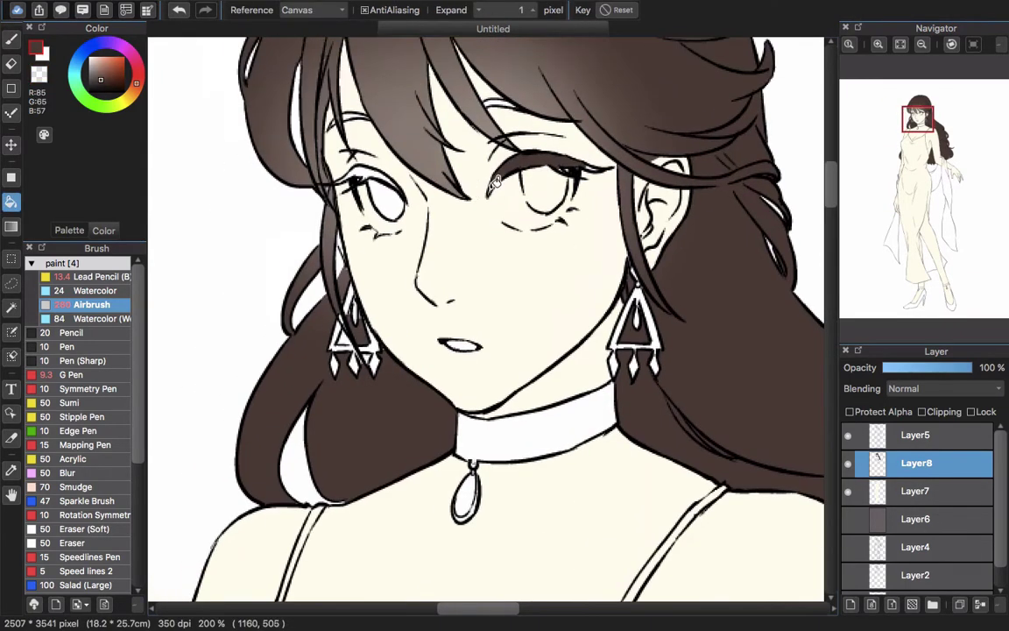
Paint both eyebrows and the remaining upper lash areas brown with the G Pen
{"action": "key", "text": "b"}
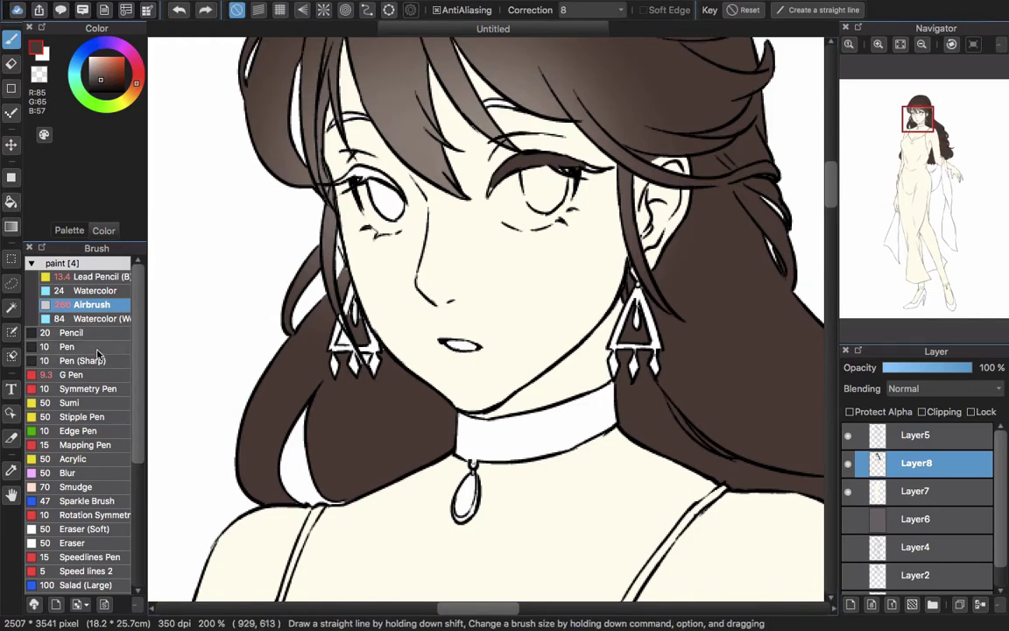
{"action": "left_click", "coordinate": [70, 374]}
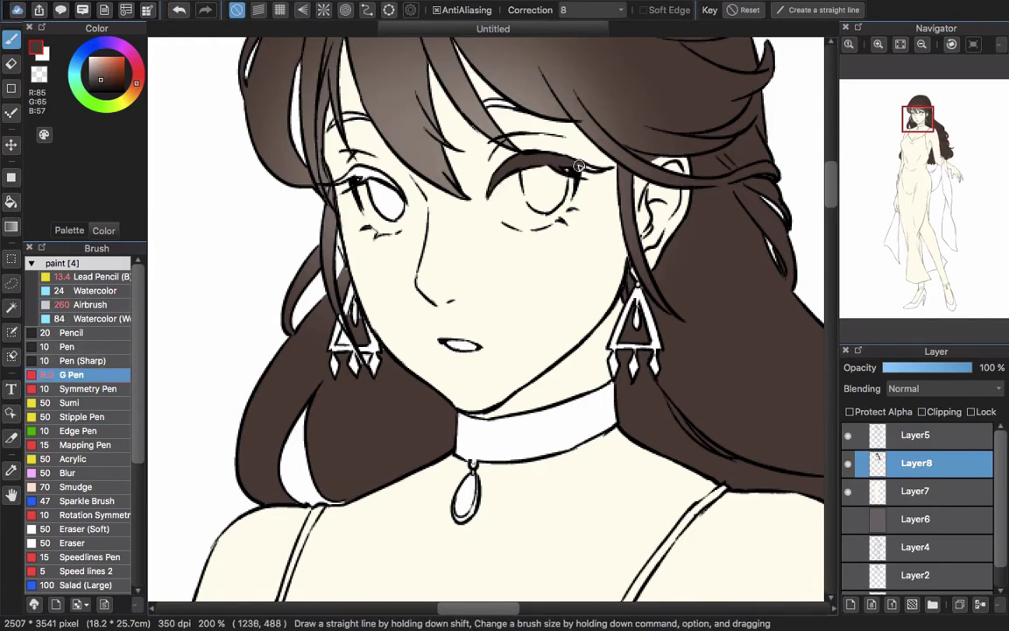
{"action": "left_click_drag", "start_coordinate": [545, 149], "coordinate": [568, 223]}
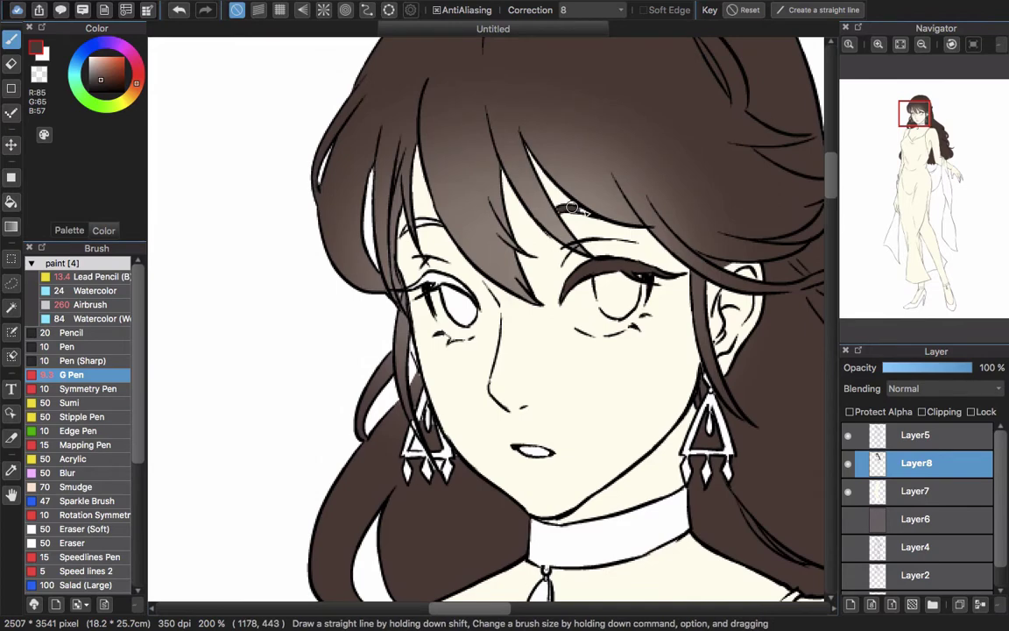
{"action": "scroll", "coordinate": [557, 210], "scroll_direction": "left", "scroll_amount": 3}
{"action": "scroll", "coordinate": [481, 234], "scroll_direction": "up", "scroll_amount": 1}
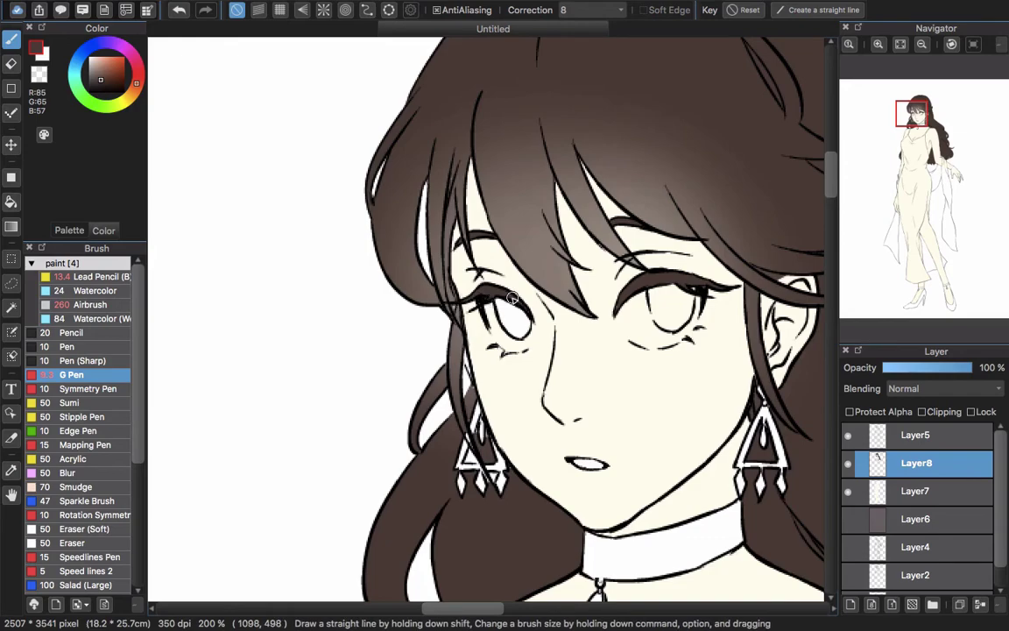
{"action": "scroll", "coordinate": [513, 298], "scroll_direction": "down", "scroll_amount": 4}
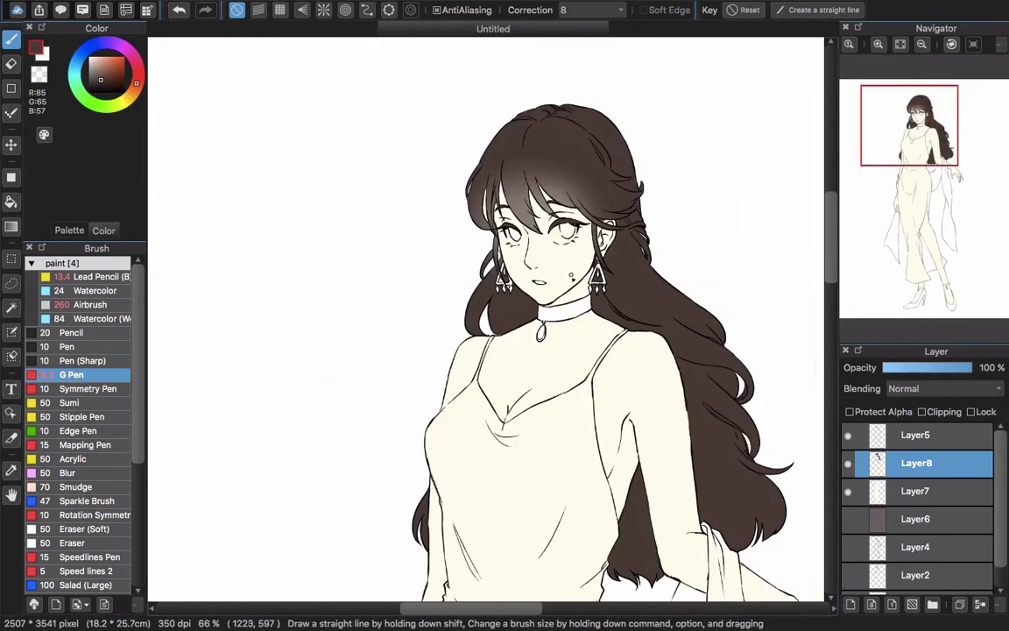
Sample the cream skin colour and fill the mouth with it on Layer7
{"action": "left_click", "coordinate": [916, 490]}
{"action": "scroll", "coordinate": [536, 289], "scroll_direction": "up", "scroll_amount": 5}
{"action": "left_click", "coordinate": [523, 294], "text": "alt"}
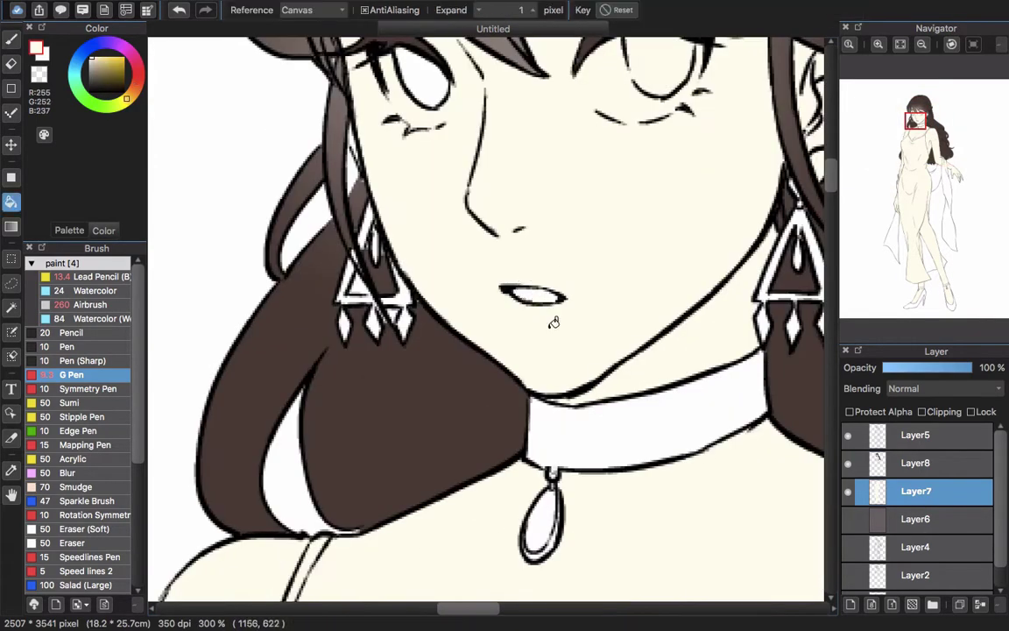
{"action": "scroll", "coordinate": [599, 279], "scroll_direction": "down", "scroll_amount": 5}
Add a new layer above the hair layer and hide the skin layer
{"action": "left_click_drag", "start_coordinate": [635, 529], "coordinate": [633, 379]}
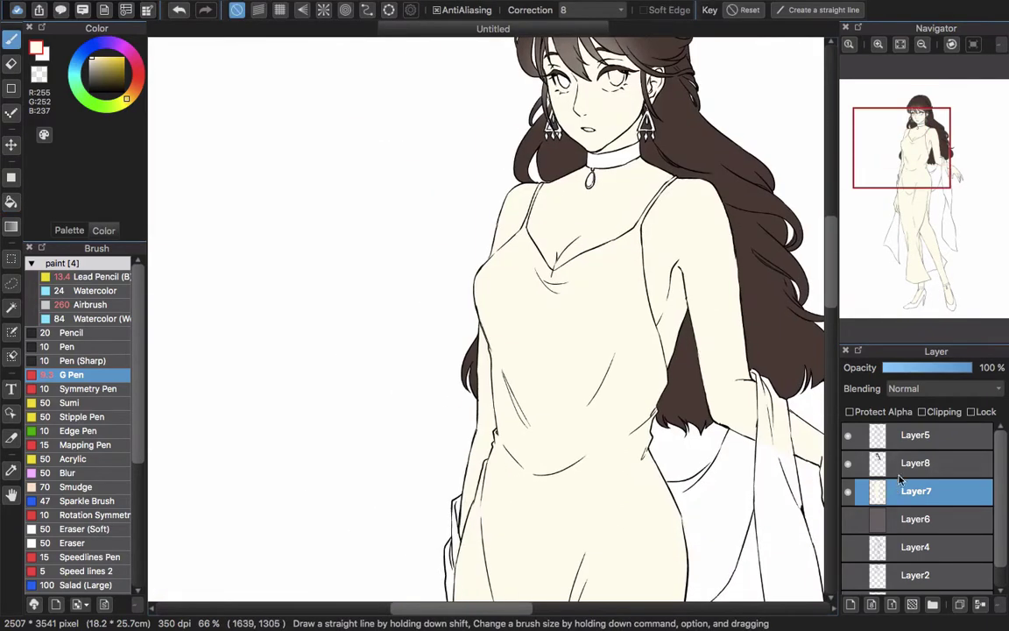
{"action": "left_click", "coordinate": [903, 469]}
{"action": "left_click", "coordinate": [851, 605]}
{"action": "left_click_drag", "start_coordinate": [711, 473], "coordinate": [706, 385]}
{"action": "left_click", "coordinate": [847, 518]}
{"action": "left_click_drag", "start_coordinate": [682, 421], "coordinate": [688, 466]}
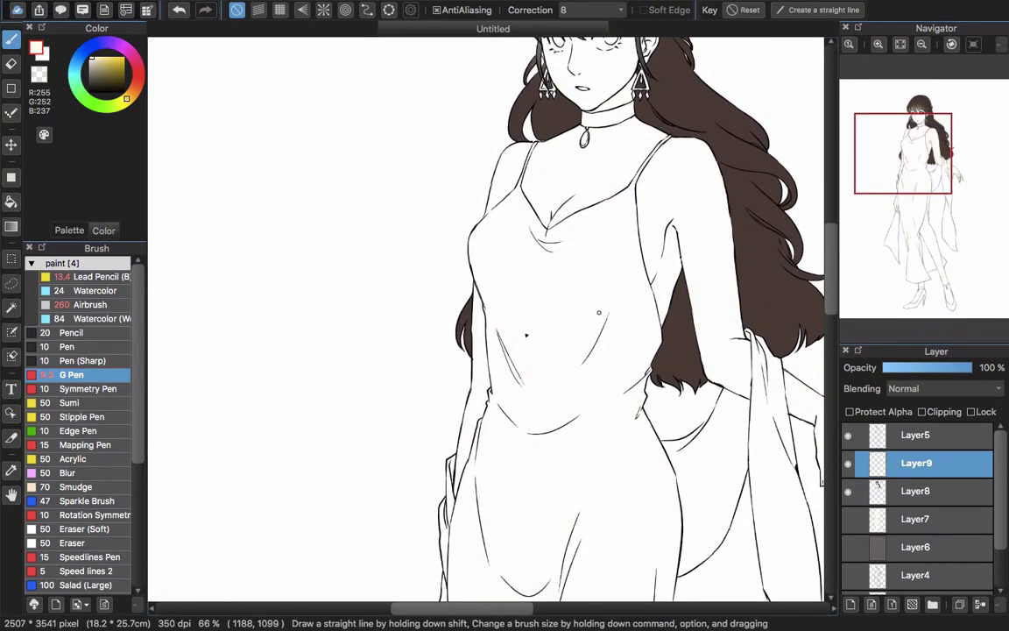
Choose a dark purple of R68 G56 B82 and try to fill the dress with it
{"action": "left_click", "coordinate": [100, 80]}
{"action": "key", "text": "g"}
{"action": "left_click", "coordinate": [633, 368]}
{"action": "key", "text": "super+z"}
Close the outline gap at the lower end of the dress's side slit with the G Pen
{"action": "left_click_drag", "start_coordinate": [596, 493], "coordinate": [567, 233]}
{"action": "key", "text": "b"}
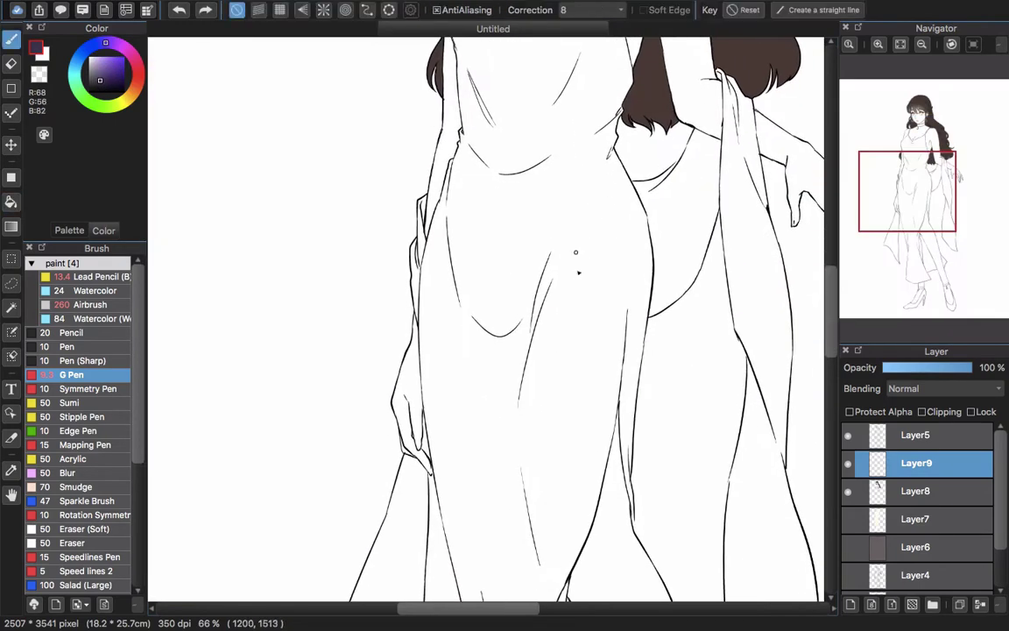
{"action": "key", "text": "u"}
{"action": "key", "text": "b"}
{"action": "scroll", "coordinate": [636, 532], "scroll_direction": "up", "scroll_amount": 2}
{"action": "left_click_drag", "start_coordinate": [627, 502], "coordinate": [637, 544]}
{"action": "scroll", "coordinate": [642, 492], "scroll_direction": "down", "scroll_amount": 4}
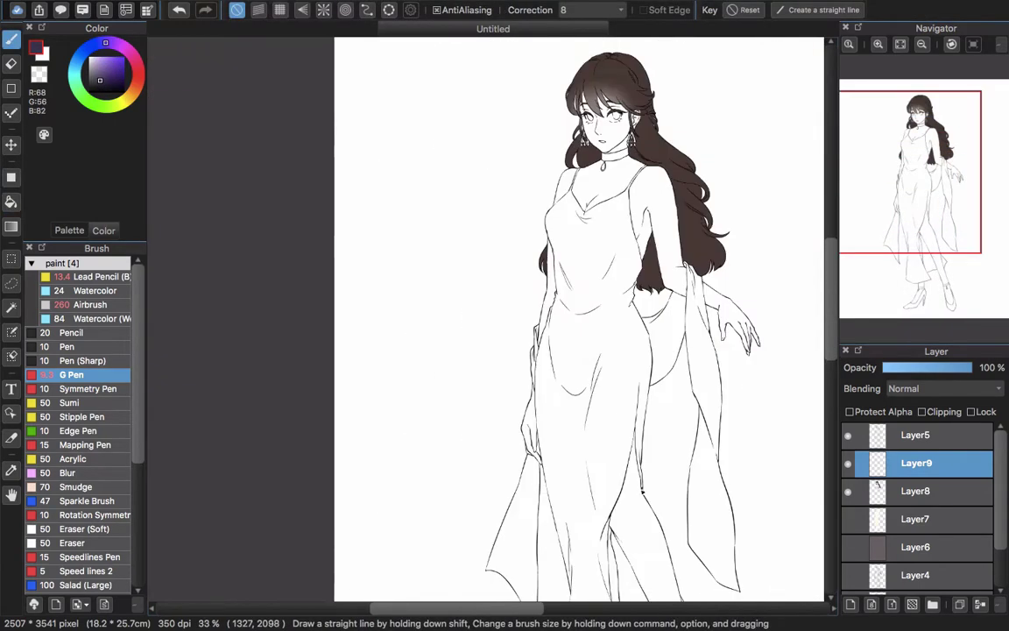
Try to fill the dress with dark purple again
{"action": "key", "text": "g"}
{"action": "left_click", "coordinate": [604, 450]}
{"action": "key", "text": "super+z"}
Close the outline gap at the dress's neckline edge beside the shoulder and fill the dress with dark purple
{"action": "scroll", "coordinate": [561, 212], "scroll_direction": "up", "scroll_amount": 5}
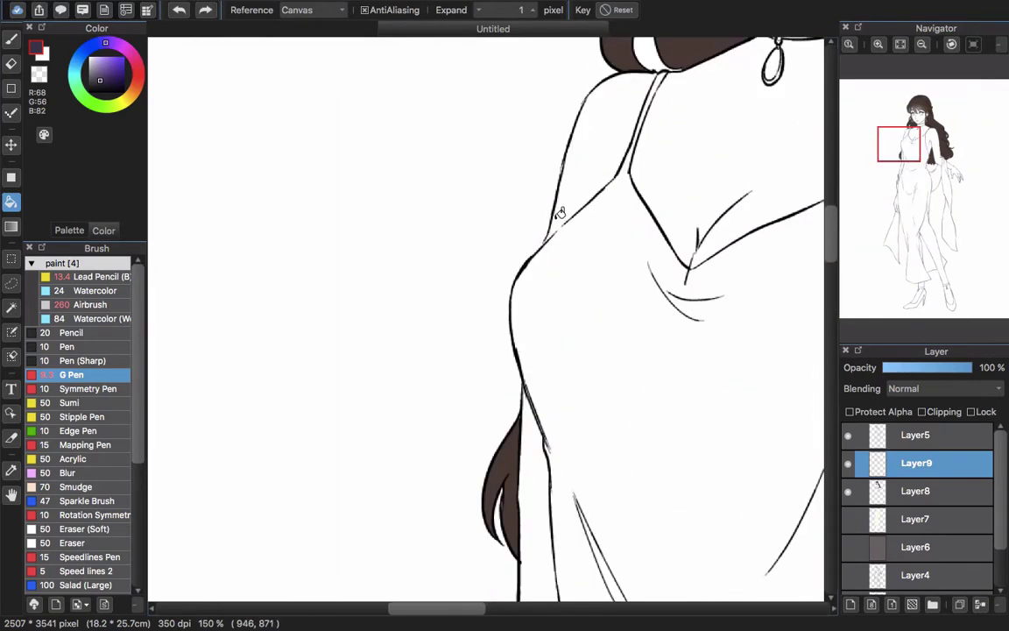
{"action": "key", "text": "b"}
{"action": "key", "text": "g"}
{"action": "left_click", "coordinate": [601, 300]}
{"action": "scroll", "coordinate": [606, 333], "scroll_direction": "down", "scroll_amount": 5}
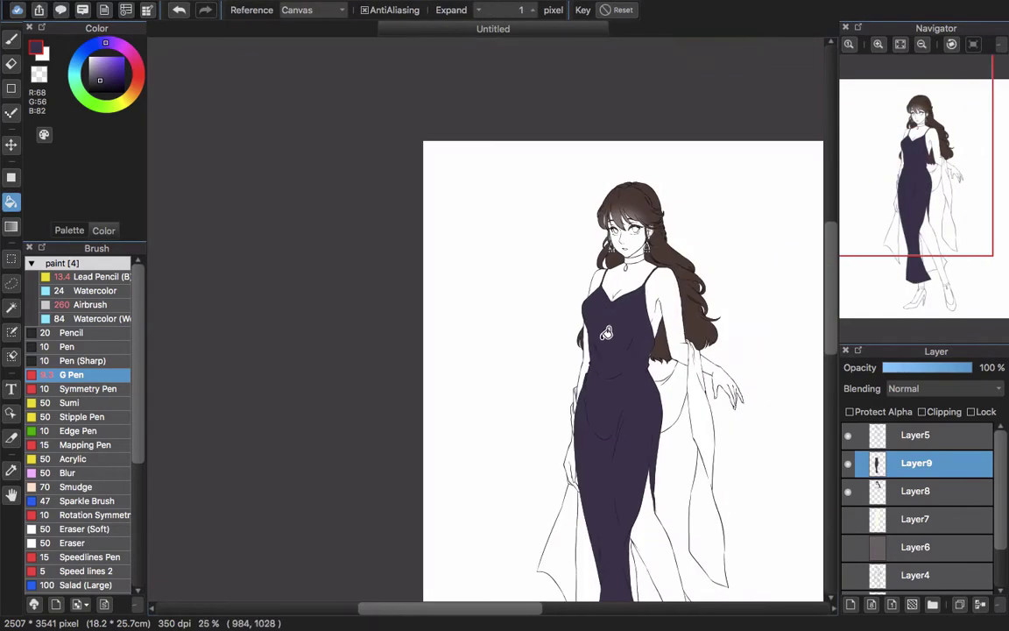
Adjust the dress colour to hue -22, saturation 88% and brightness 78%
{"action": "left_click_drag", "start_coordinate": [589, 313], "coordinate": [492, 107]}
{"action": "key", "text": "super+u"}
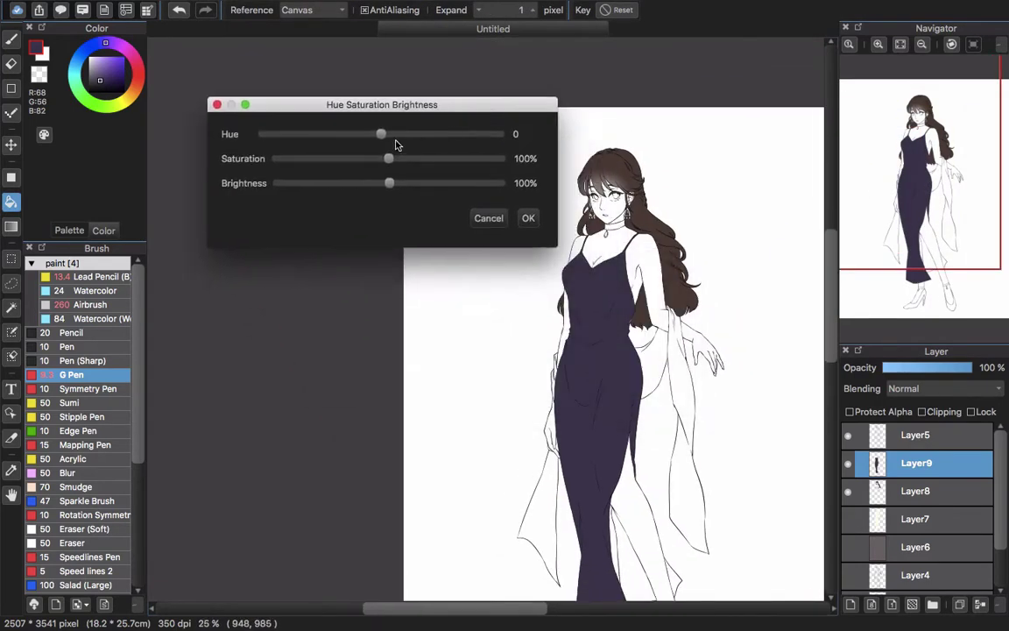
{"action": "left_click_drag", "start_coordinate": [383, 134], "coordinate": [355, 144]}
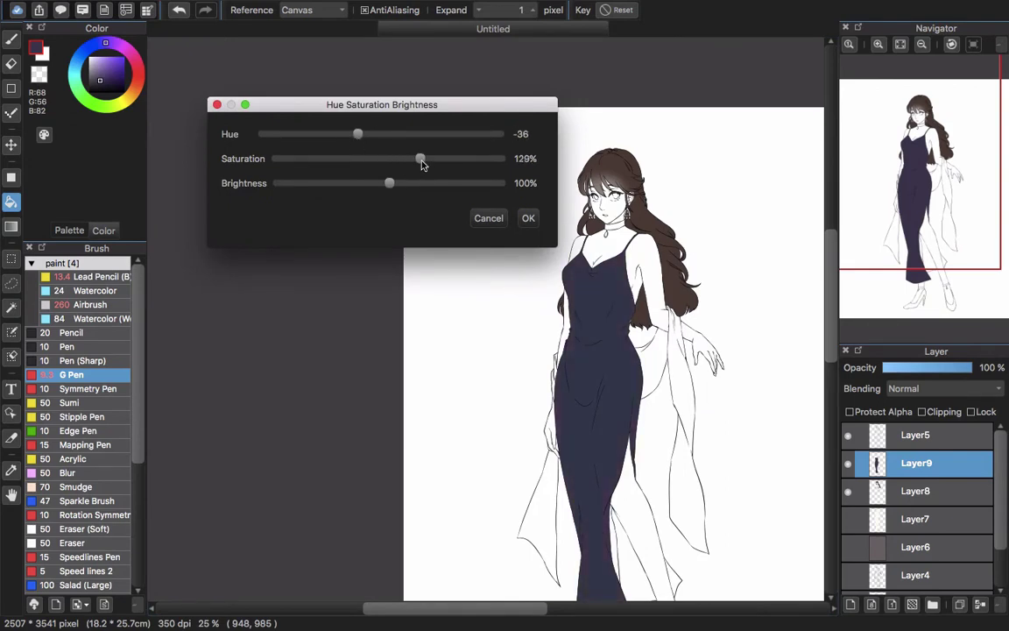
{"action": "left_click_drag", "start_coordinate": [412, 189], "coordinate": [365, 183]}
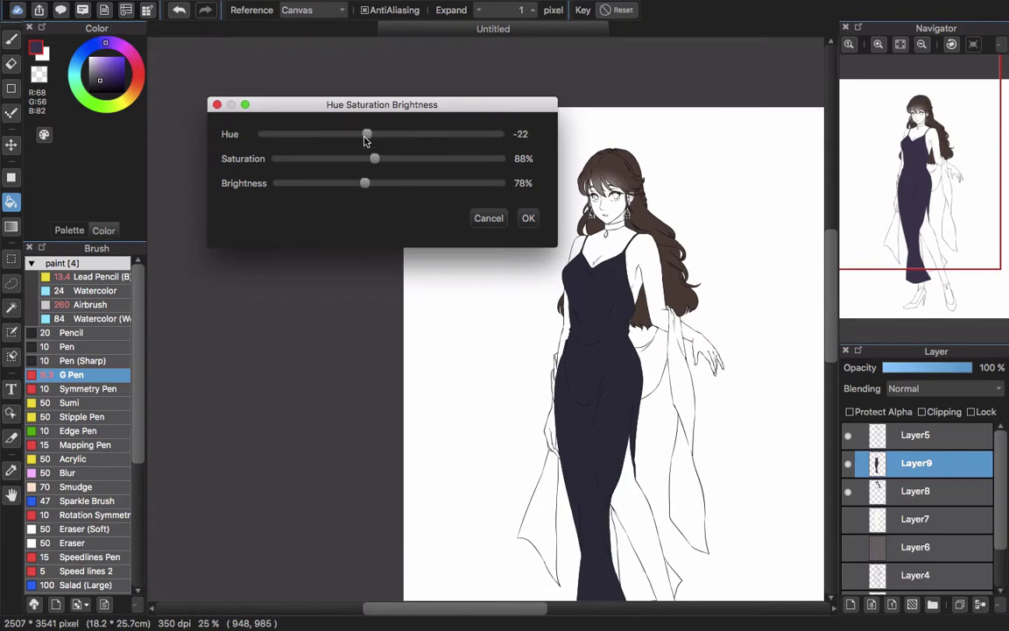
{"action": "left_click", "coordinate": [528, 218]}
Sample the adjusted dress colour and paint over the unfilled slivers at the waist folds with the G Pen
{"action": "scroll", "coordinate": [617, 333], "scroll_direction": "down", "scroll_amount": 3}
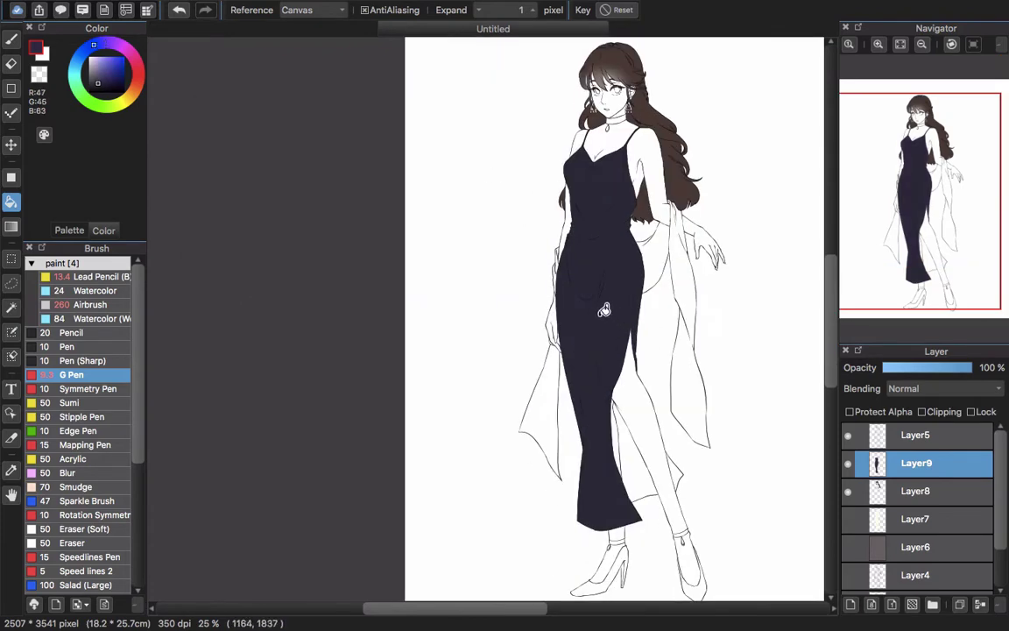
{"action": "scroll", "coordinate": [605, 310], "scroll_direction": "up", "scroll_amount": 1}
{"action": "key", "text": "b"}
{"action": "scroll", "coordinate": [575, 162], "scroll_direction": "up", "scroll_amount": 2}
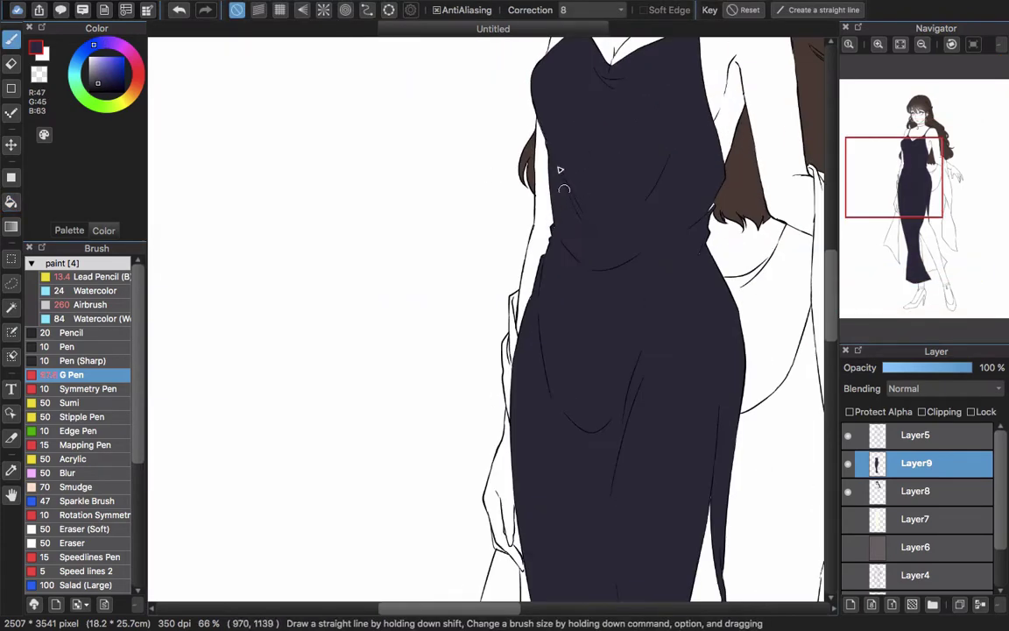
{"action": "scroll", "coordinate": [711, 198], "scroll_direction": "up", "scroll_amount": 1}
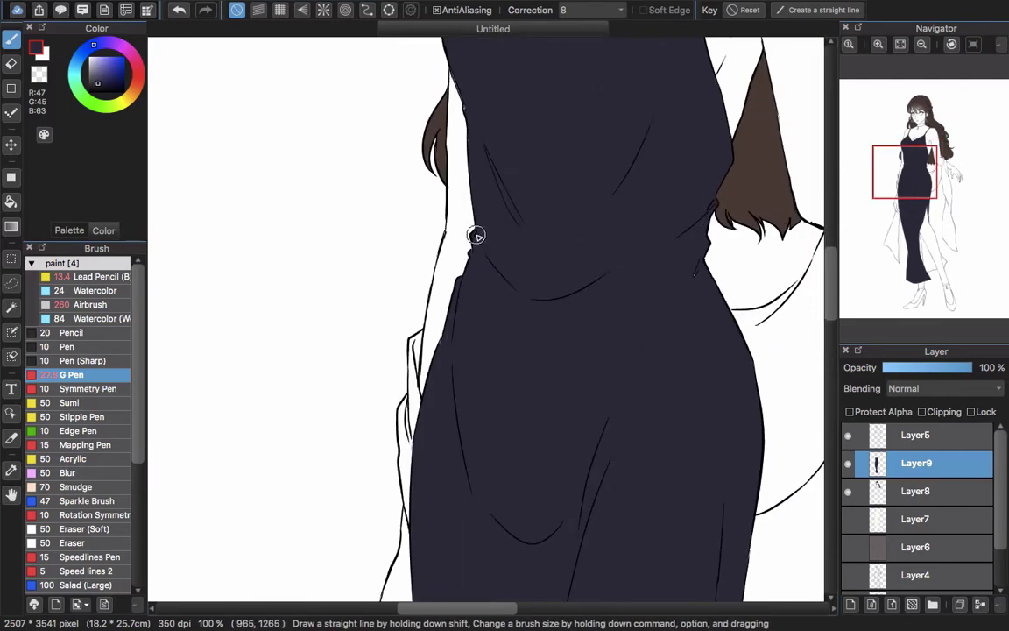
{"action": "scroll", "coordinate": [595, 421], "scroll_direction": "left", "scroll_amount": 3}
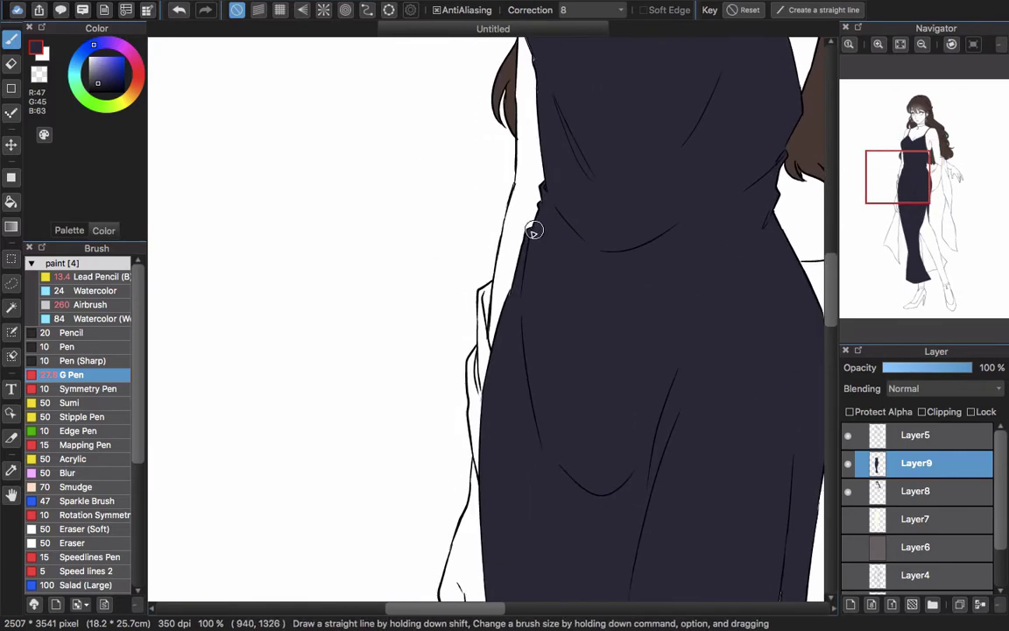
Paint over the unfilled slivers along the skirt's folds and edges with the G Pen
{"action": "left_click_drag", "start_coordinate": [547, 380], "coordinate": [499, 40]}
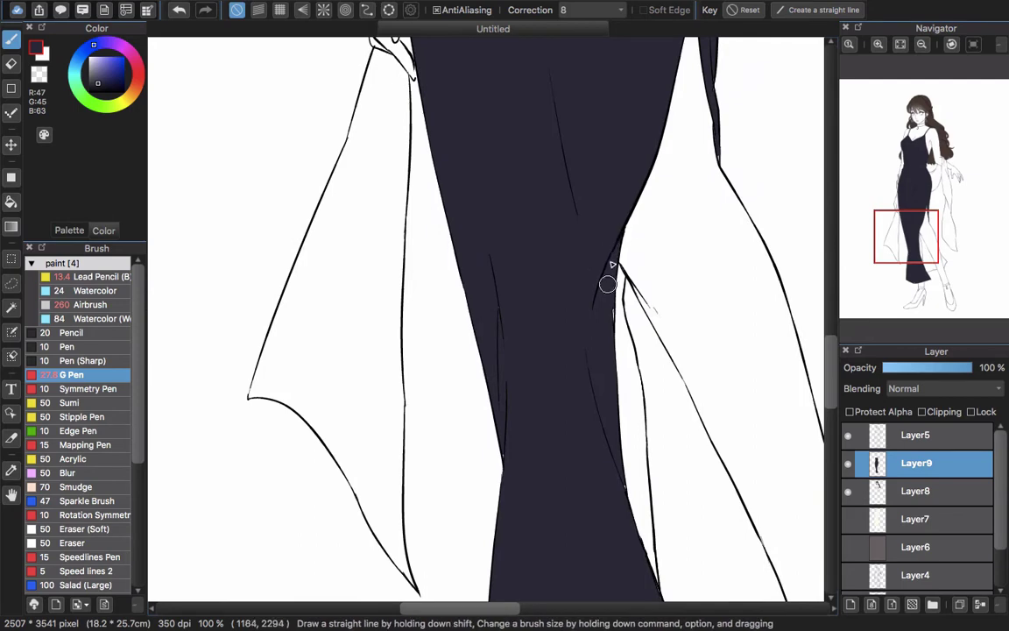
{"action": "scroll", "coordinate": [541, 235], "scroll_direction": "down", "scroll_amount": 5}
{"action": "scroll", "coordinate": [541, 236], "scroll_direction": "left", "scroll_amount": 3}
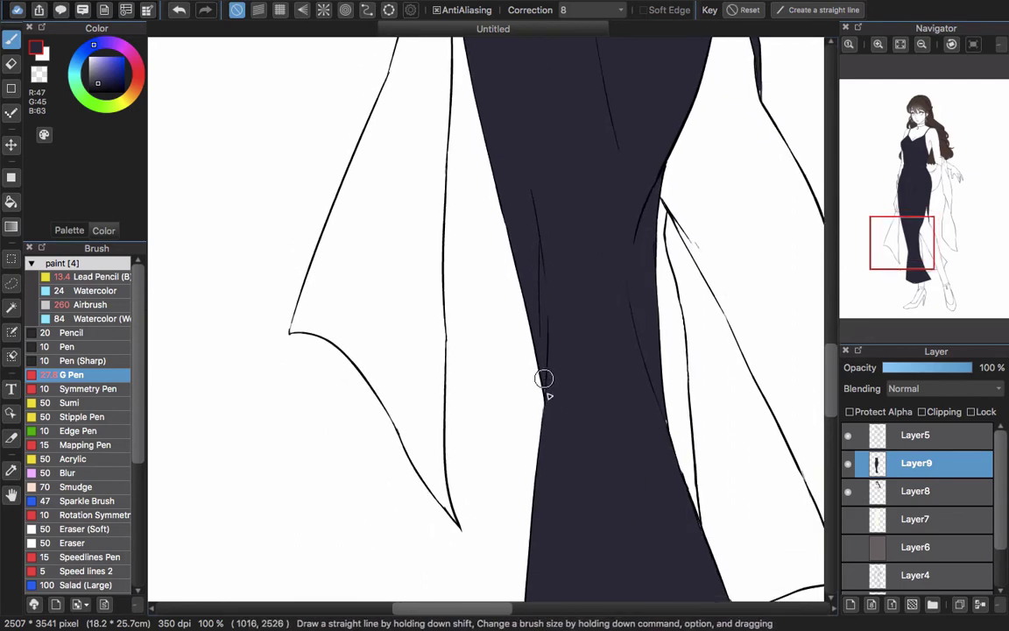
{"action": "scroll", "coordinate": [543, 377], "scroll_direction": "down", "scroll_amount": 3}
{"action": "scroll", "coordinate": [597, 302], "scroll_direction": "down", "scroll_amount": 5}
{"action": "scroll", "coordinate": [469, 325], "scroll_direction": "up", "scroll_amount": 5}
{"action": "scroll", "coordinate": [469, 324], "scroll_direction": "right", "scroll_amount": 2}
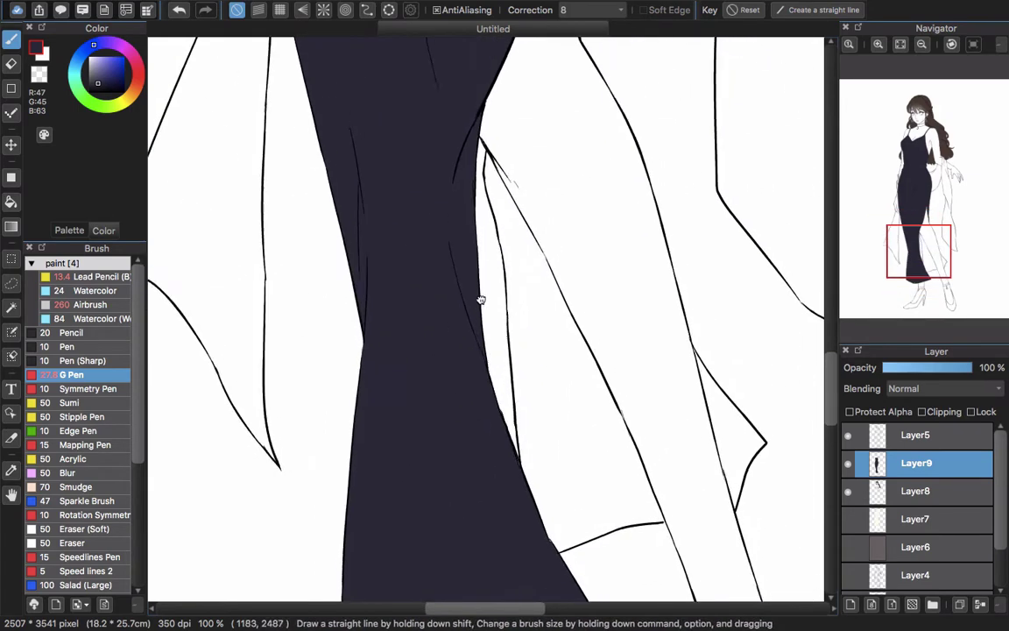
Fill the two back skirt panels on either side of the exposed leg with the dress colour
{"action": "left_click_drag", "start_coordinate": [481, 300], "coordinate": [485, 360]}
{"action": "left_click", "coordinate": [11, 202]}
{"action": "left_click", "coordinate": [627, 537]}
{"action": "left_click_drag", "start_coordinate": [628, 536], "coordinate": [579, 401]}
{"action": "left_click", "coordinate": [682, 405]}
{"action": "left_click_drag", "start_coordinate": [544, 311], "coordinate": [523, 347]}
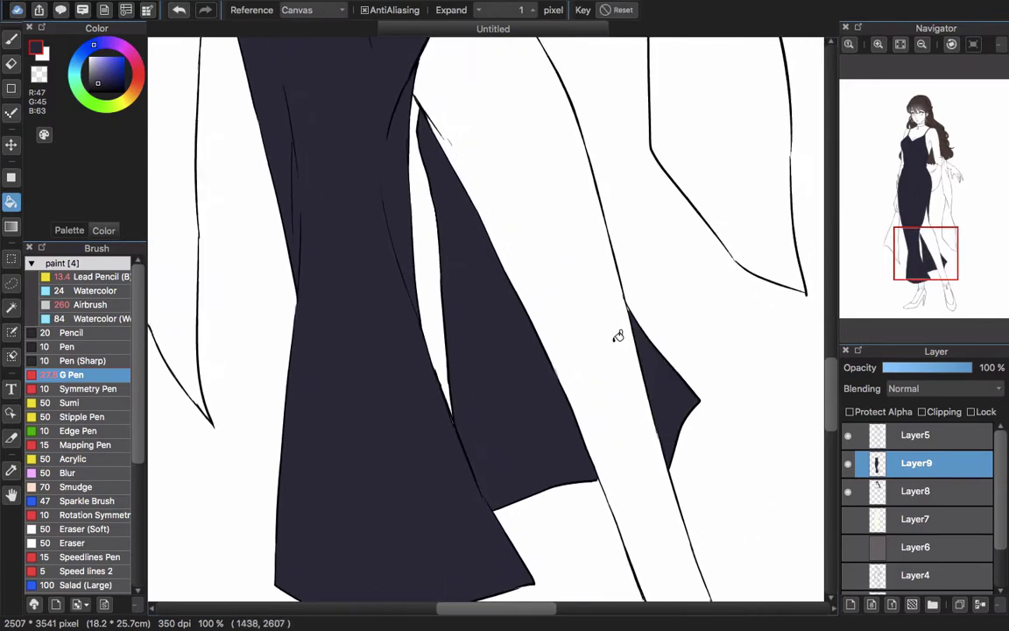
Touch up the unfilled edges and corners of the back skirt panels and slit with a smaller G Pen
{"action": "key", "text": "b"}
{"action": "scroll", "coordinate": [636, 314], "scroll_direction": "up", "scroll_amount": 2}
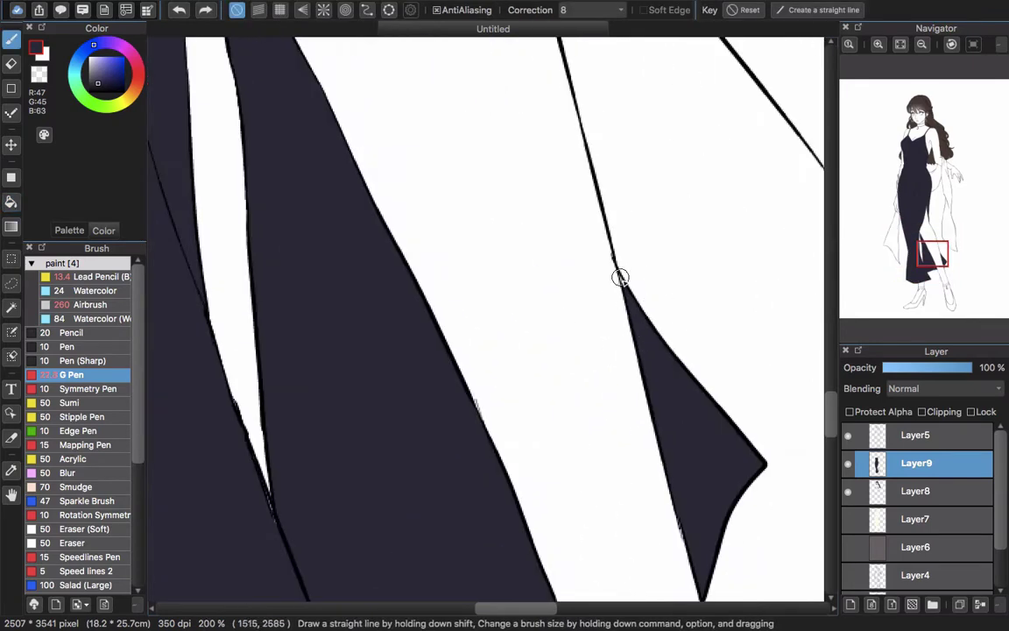
{"action": "scroll", "coordinate": [620, 277], "scroll_direction": "down", "scroll_amount": 8}
{"action": "scroll", "coordinate": [620, 277], "scroll_direction": "left", "scroll_amount": 6}
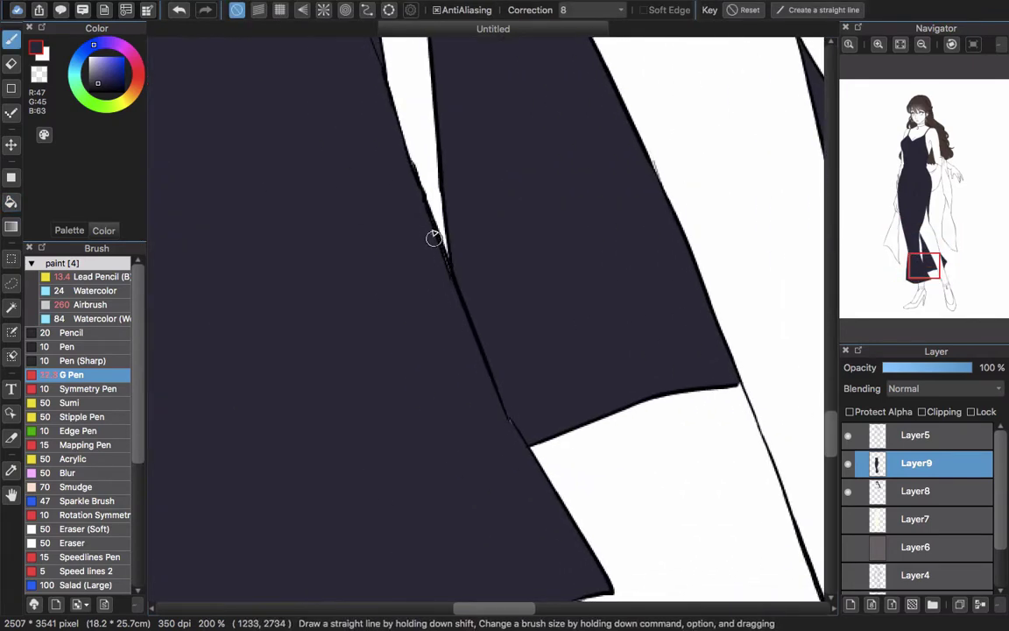
{"action": "scroll", "coordinate": [517, 430], "scroll_direction": "up", "scroll_amount": 10}
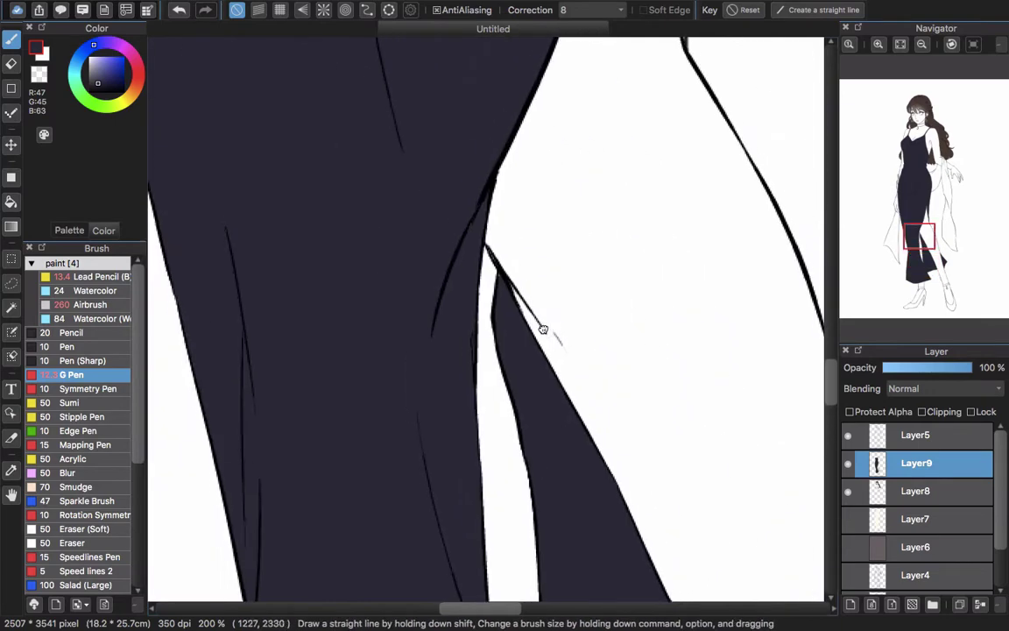
{"action": "scroll", "coordinate": [527, 311], "scroll_direction": "down", "scroll_amount": 5}
{"action": "scroll", "coordinate": [569, 307], "scroll_direction": "up", "scroll_amount": 6}
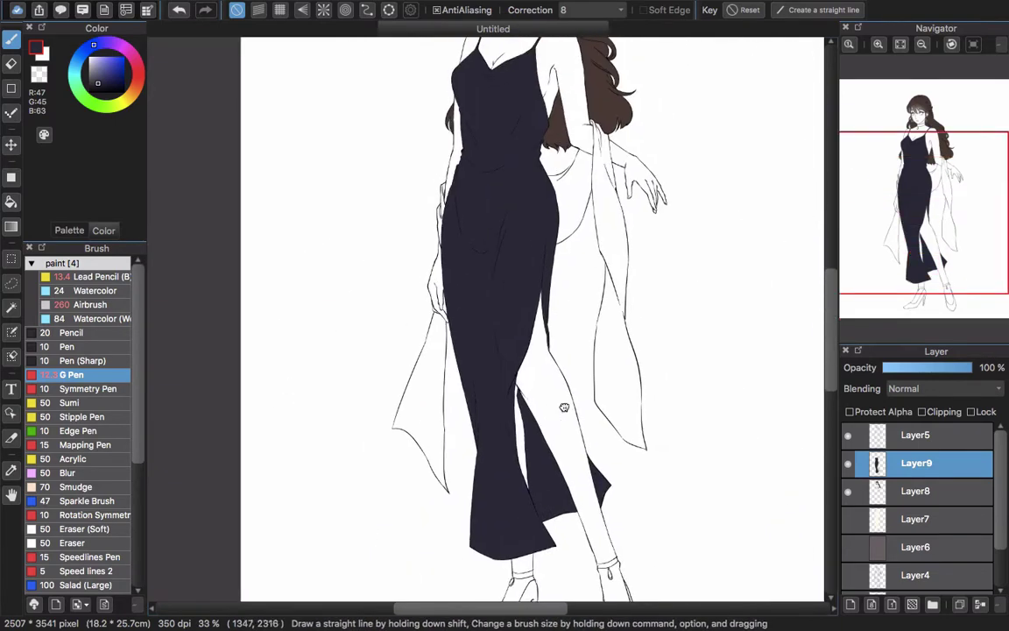
Close the outline gaps of the shawl hanging from the bent arm and fill it with the dress colour
{"action": "key", "text": "g"}
{"action": "scroll", "coordinate": [627, 297], "scroll_direction": "up", "scroll_amount": 8}
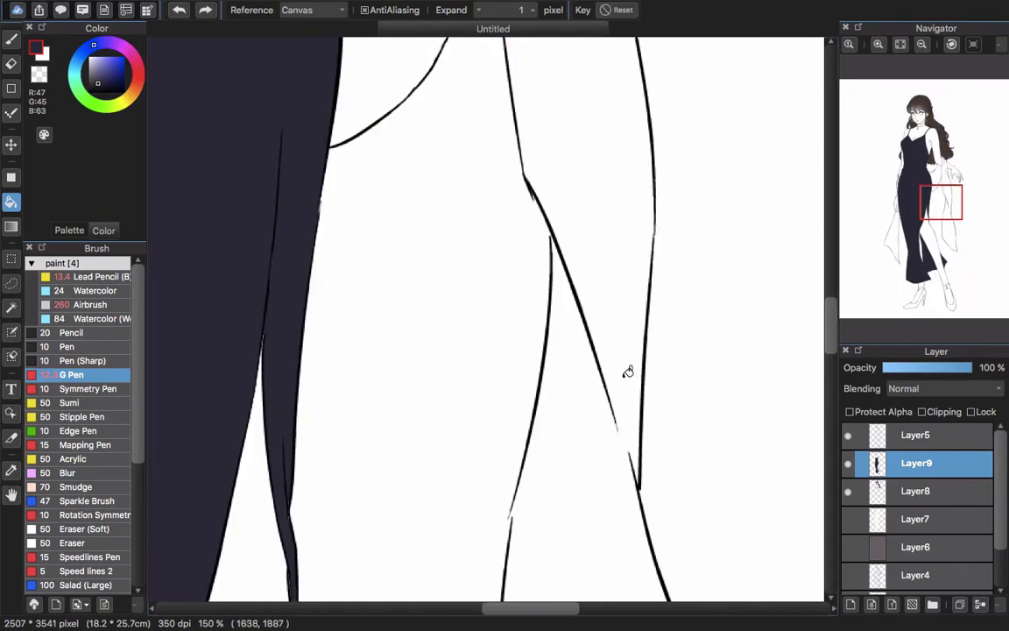
{"action": "key", "text": "b"}
{"action": "scroll", "coordinate": [552, 343], "scroll_direction": "up", "scroll_amount": 12}
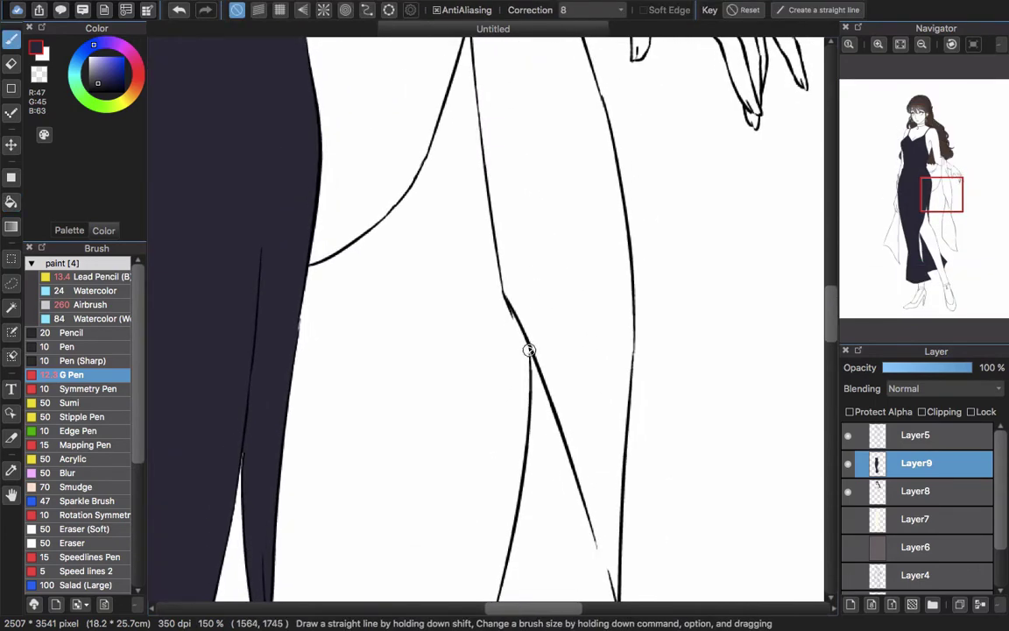
{"action": "key", "text": "g"}
{"action": "left_click", "coordinate": [601, 390]}
Seal the outline of the shawl drape behind the hip and fill only the drape with the dress colour
{"action": "left_click", "coordinate": [448, 272]}
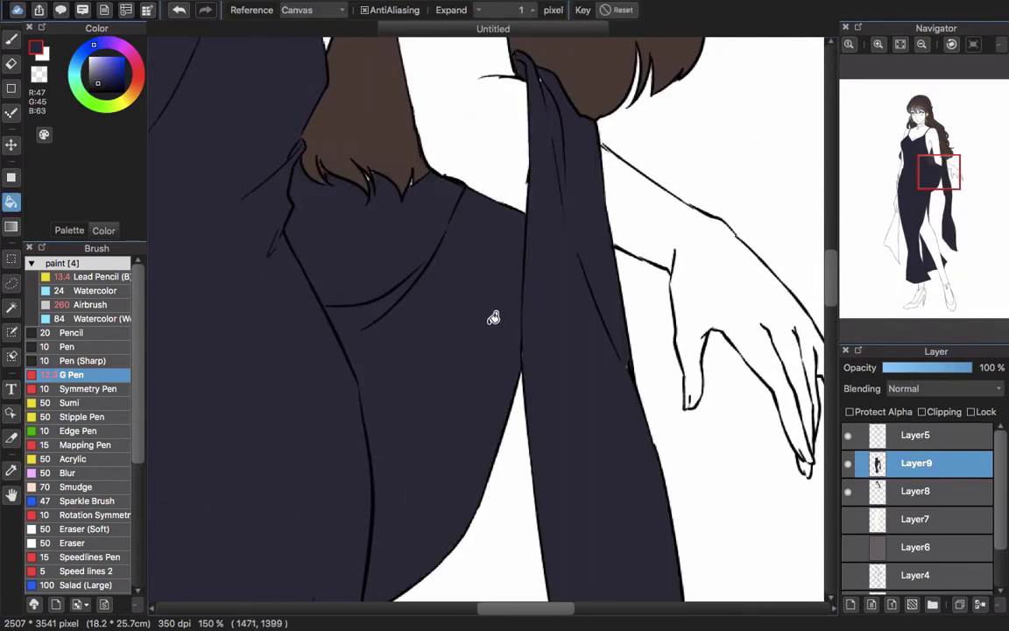
{"action": "key", "text": "super+z"}
{"action": "key", "text": "b"}
{"action": "key", "text": "g"}
{"action": "left_click", "coordinate": [450, 260]}
{"action": "scroll", "coordinate": [449, 260], "scroll_direction": "up", "scroll_amount": 4}
Paint over the unfilled slivers on the drape, the hanging shawl and the thigh slit with the G Pen
{"action": "key", "text": "b"}
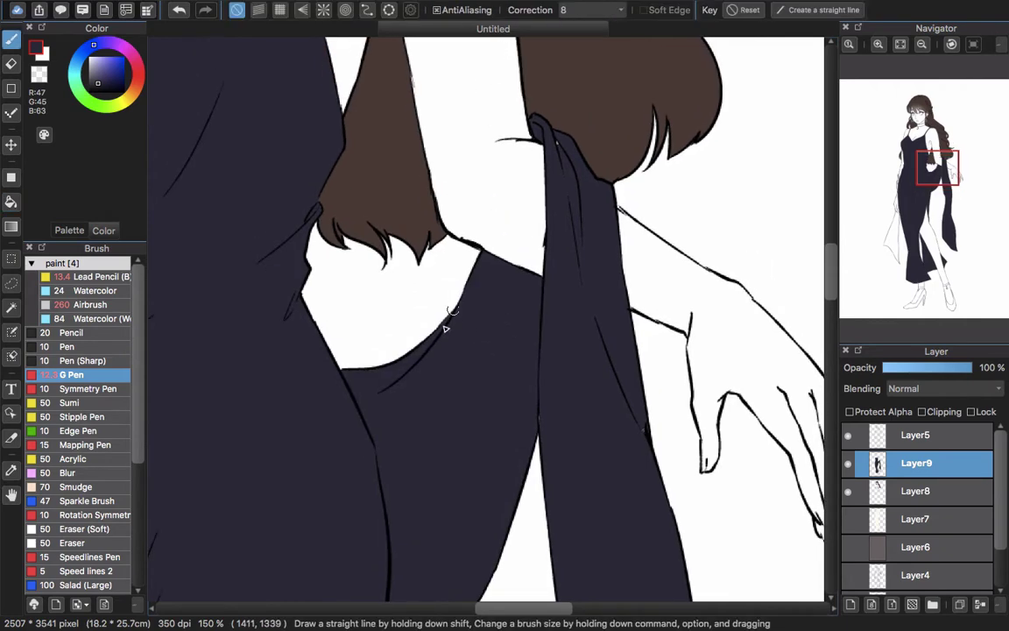
{"action": "scroll", "coordinate": [553, 140], "scroll_direction": "down", "scroll_amount": 4}
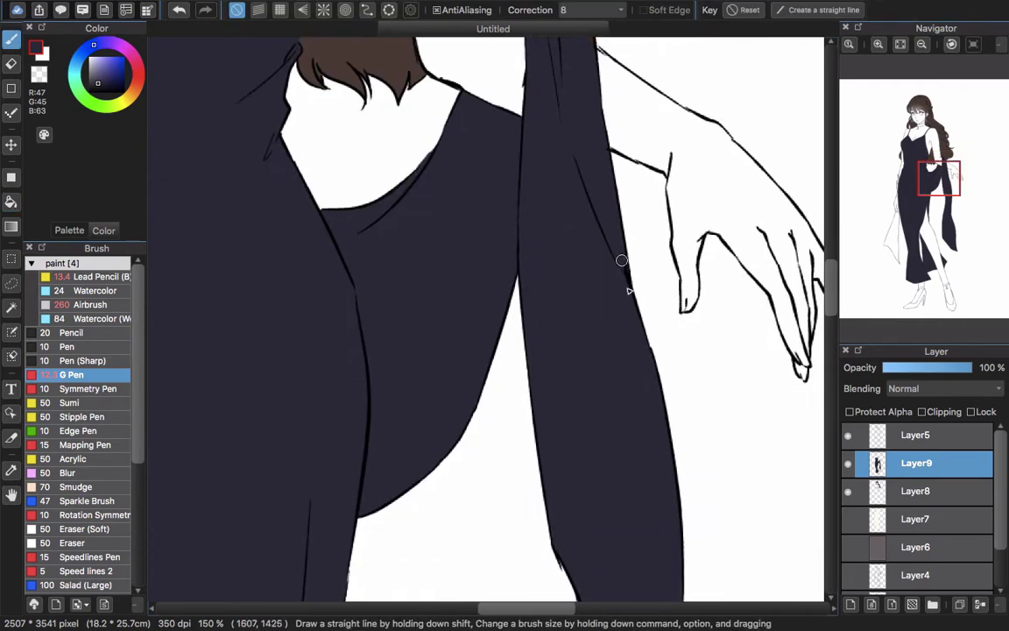
{"action": "scroll", "coordinate": [622, 260], "scroll_direction": "up", "scroll_amount": 2}
{"action": "scroll", "coordinate": [579, 340], "scroll_direction": "down", "scroll_amount": 10}
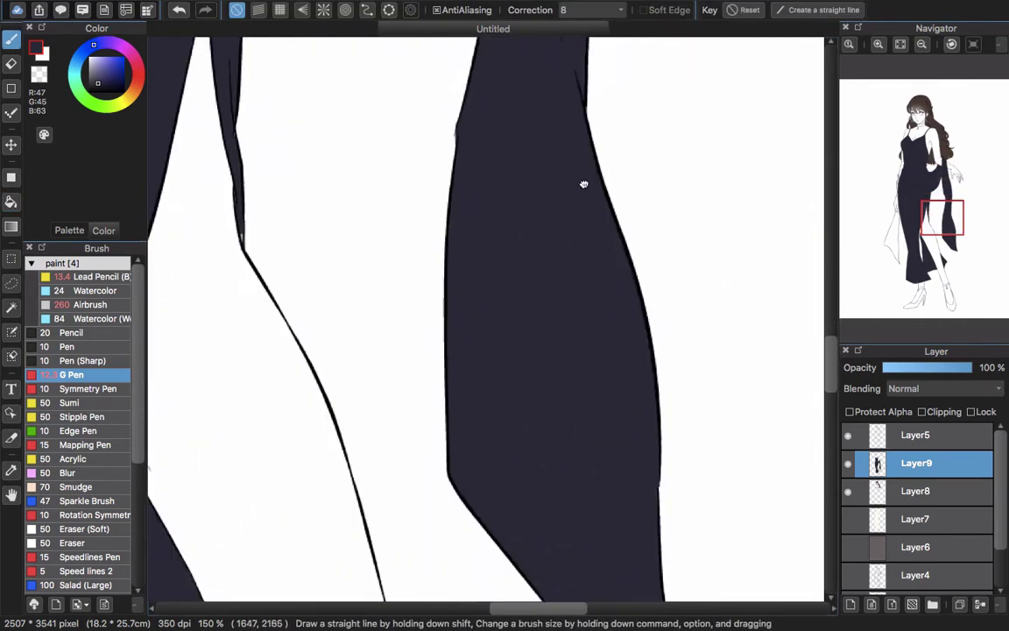
{"action": "scroll", "coordinate": [584, 184], "scroll_direction": "left", "scroll_amount": 5}
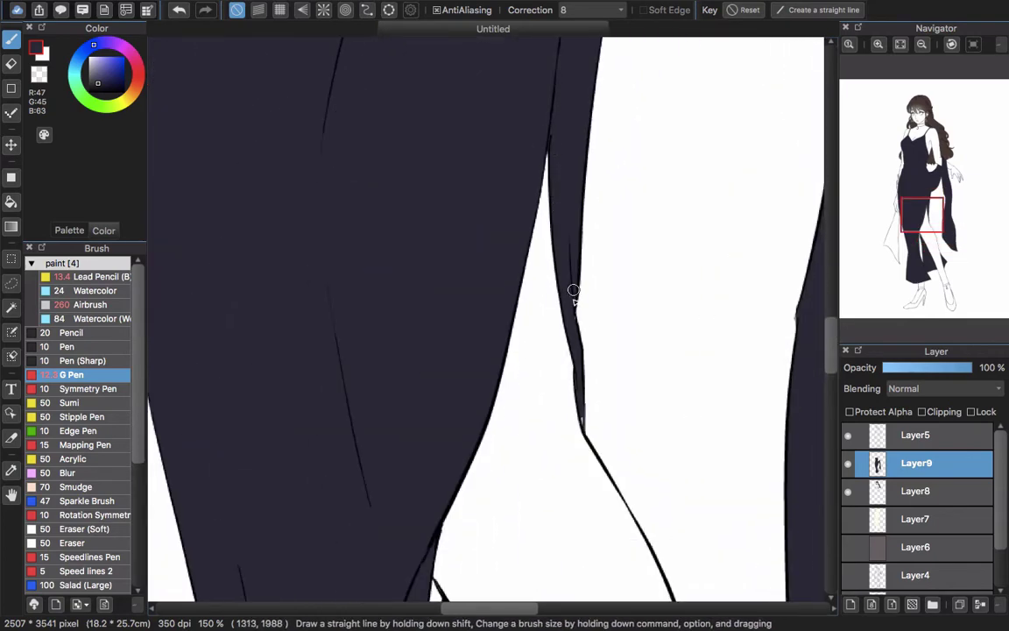
Fill the shawl folds behind the lowered forearm with the dress colour and touch up their slivers with the G Pen
{"action": "left_click_drag", "start_coordinate": [292, 108], "coordinate": [523, 379]}
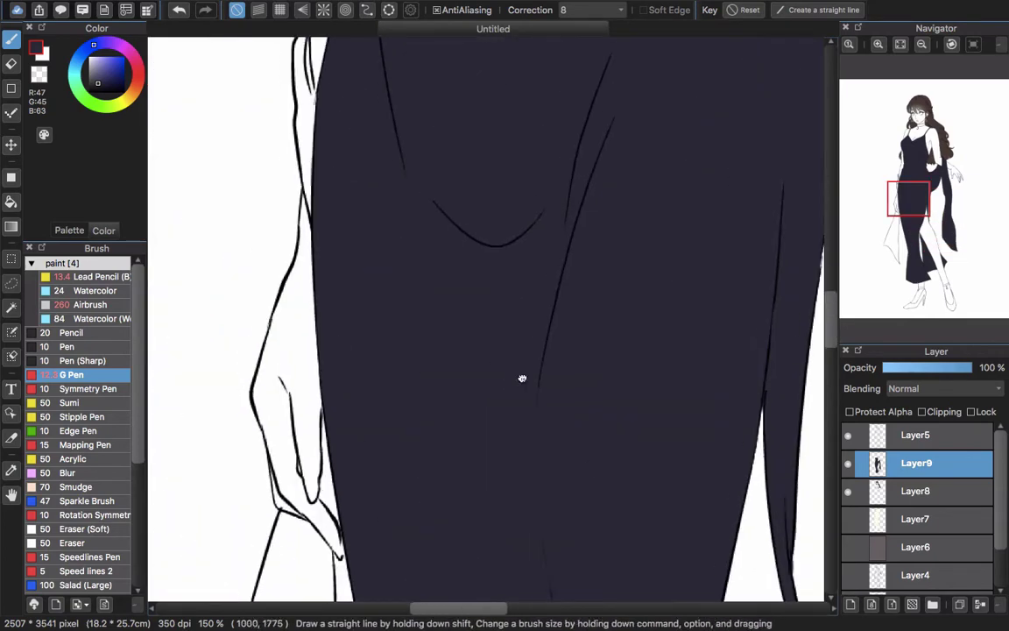
{"action": "left_click_drag", "start_coordinate": [338, 79], "coordinate": [530, 421]}
{"action": "key", "text": "g"}
{"action": "left_click", "coordinate": [510, 354]}
{"action": "left_click", "coordinate": [497, 452]}
{"action": "key", "text": "b"}
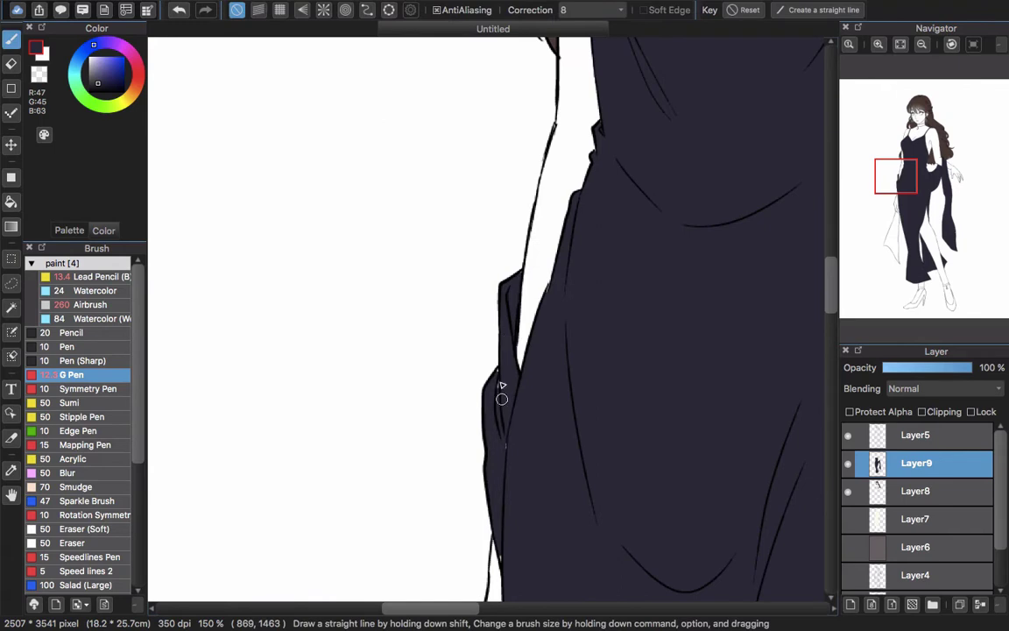
{"action": "scroll", "coordinate": [505, 444], "scroll_direction": "down", "scroll_amount": 3}
{"action": "scroll", "coordinate": [491, 434], "scroll_direction": "right", "scroll_amount": 1}
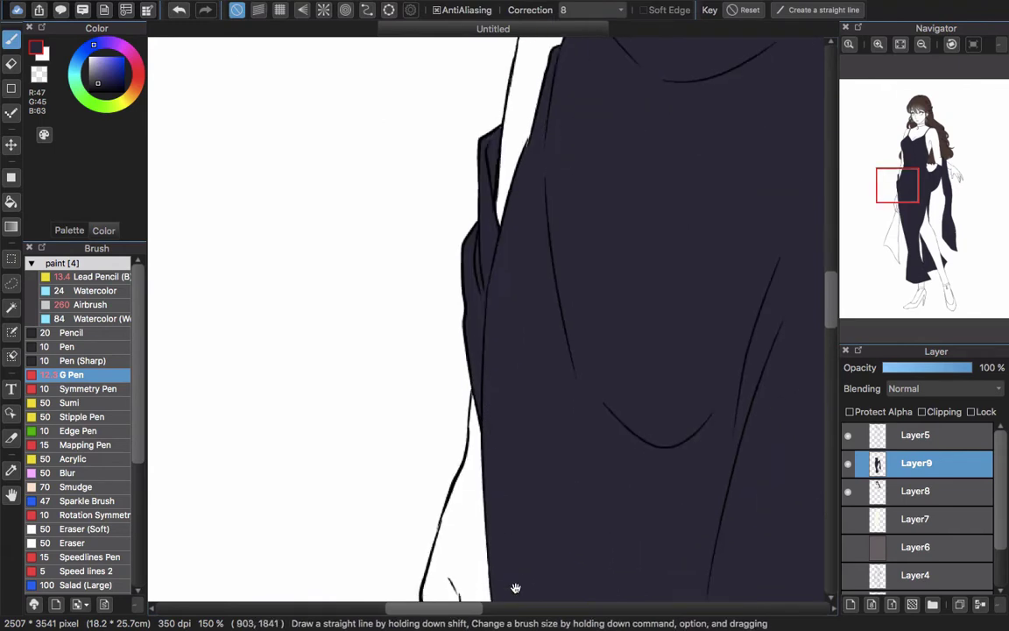
Fill the shawl tail hanging below the lowered hand with the dress colour and touch up its pointed tip
{"action": "left_click_drag", "start_coordinate": [515, 588], "coordinate": [527, 172]}
{"action": "key", "text": "g"}
{"action": "left_click", "coordinate": [493, 379]}
{"action": "left_click_drag", "start_coordinate": [476, 477], "coordinate": [493, 254]}
{"action": "left_click_drag", "start_coordinate": [477, 308], "coordinate": [473, 501]}
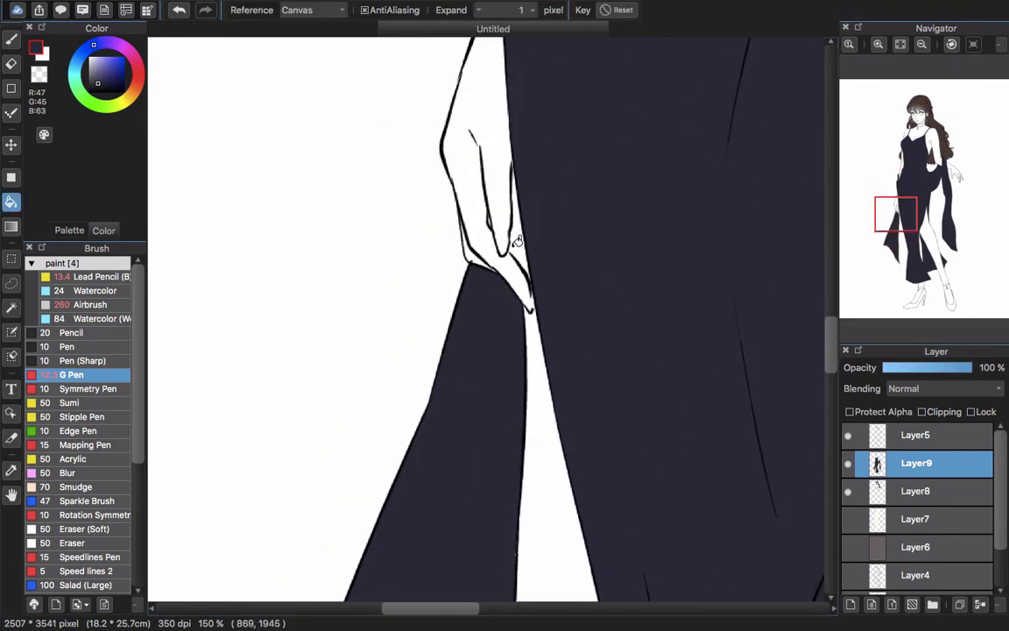
{"action": "key", "text": "super+z"}
{"action": "scroll", "coordinate": [480, 396], "scroll_direction": "down", "scroll_amount": 5}
{"action": "key", "text": "b"}
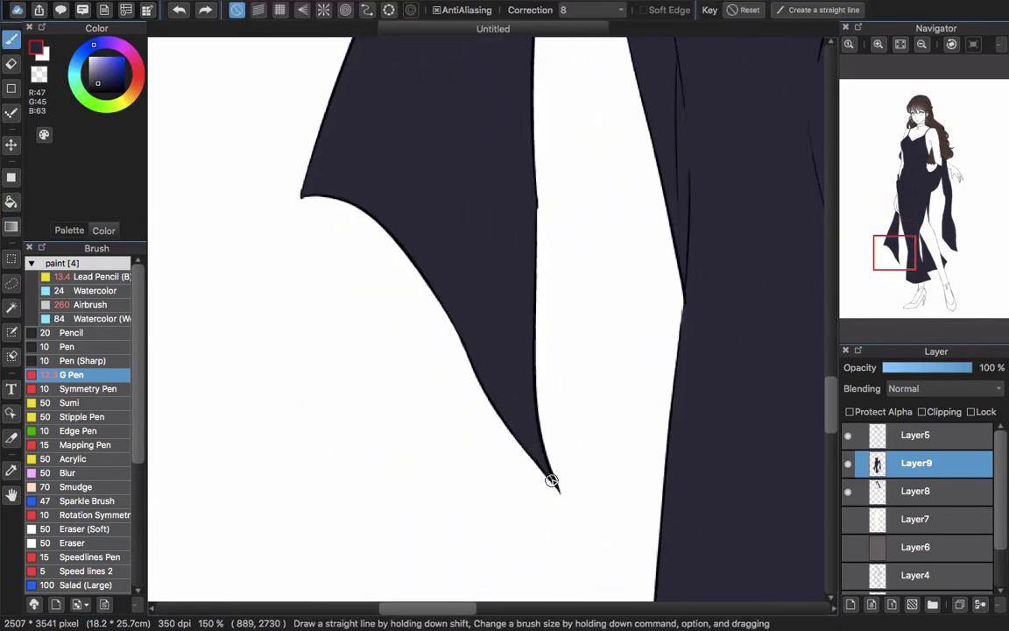
Fill the side-view high-heeled shoe, including its heel, and the ankle strap above it with the dress colour
{"action": "scroll", "coordinate": [559, 483], "scroll_direction": "down", "scroll_amount": 6}
{"action": "scroll", "coordinate": [544, 263], "scroll_direction": "right", "scroll_amount": 2}
{"action": "key", "text": "g"}
{"action": "left_click", "coordinate": [683, 378]}
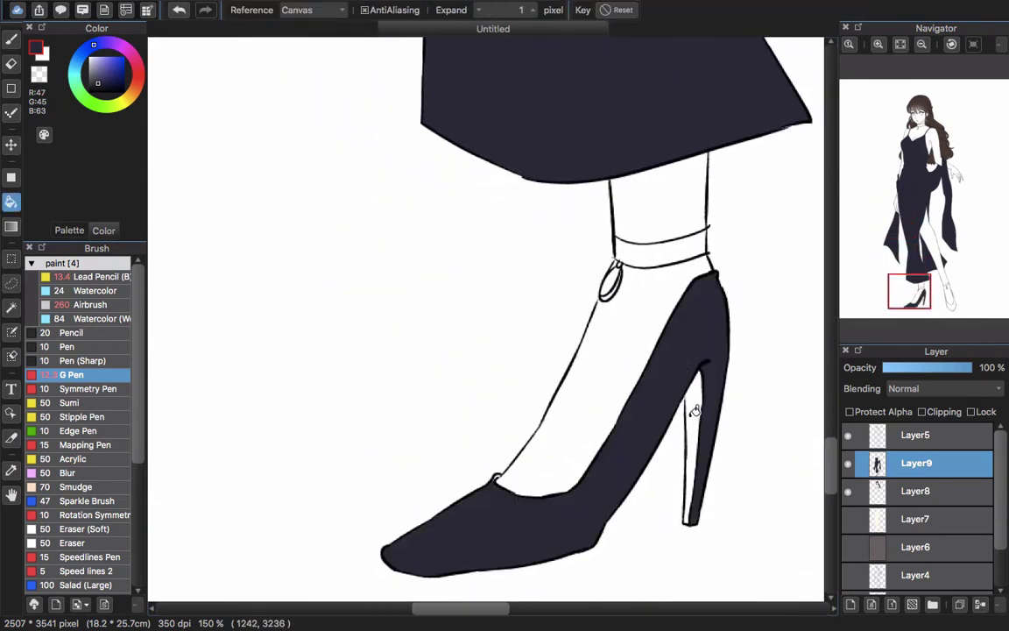
{"action": "left_click", "coordinate": [694, 411]}
{"action": "key", "text": "b"}
{"action": "key", "text": "g"}
{"action": "left_click", "coordinate": [669, 254]}
Fill the front-facing shoe and its ankle strap with the dress colour and touch up the shoe's thin edges
{"action": "scroll", "coordinate": [642, 271], "scroll_direction": "right", "scroll_amount": 5}
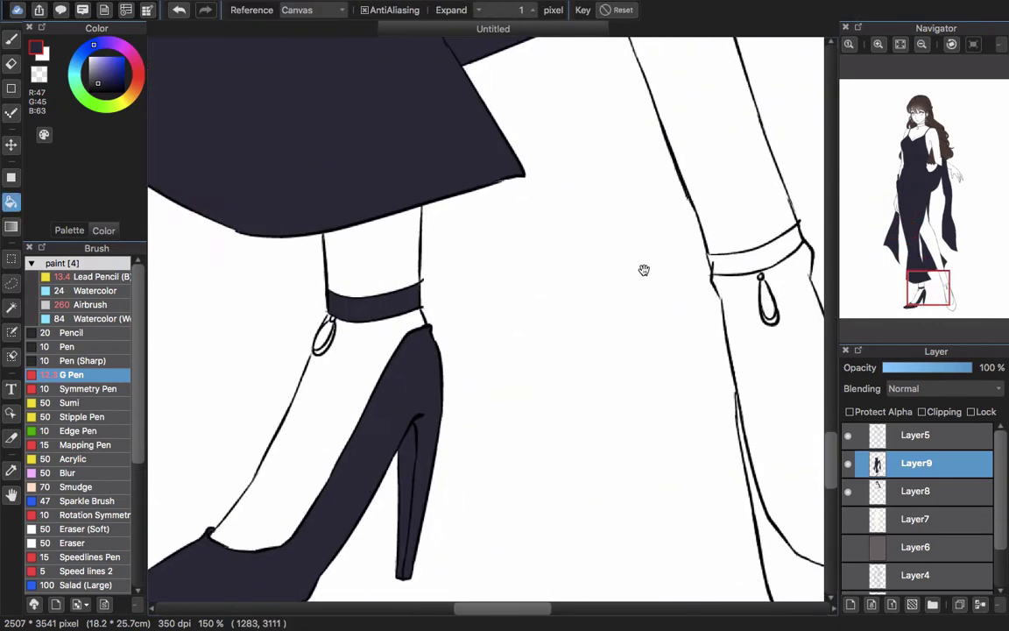
{"action": "left_click", "coordinate": [624, 298]}
{"action": "scroll", "coordinate": [644, 332], "scroll_direction": "down", "scroll_amount": 3}
{"action": "left_click", "coordinate": [675, 430]}
{"action": "key", "text": "b"}
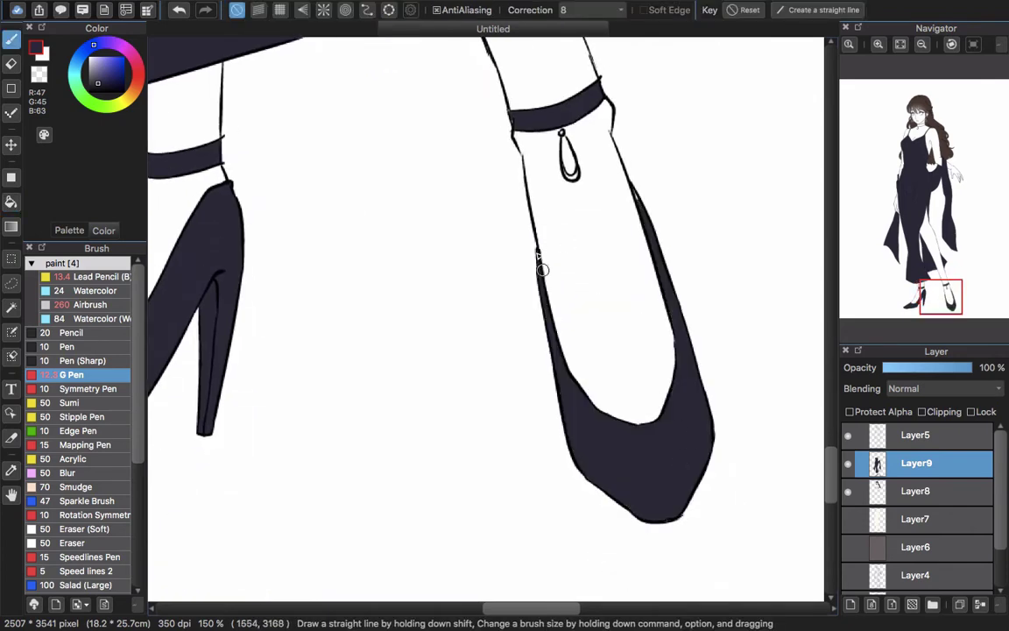
Fill the teardrop pendants on both ankle straps with the dress colour
{"action": "scroll", "coordinate": [517, 124], "scroll_direction": "left", "scroll_amount": 5}
{"action": "key", "text": "g"}
{"action": "left_click", "coordinate": [379, 240]}
{"action": "scroll", "coordinate": [608, 219], "scroll_direction": "right", "scroll_amount": 4}
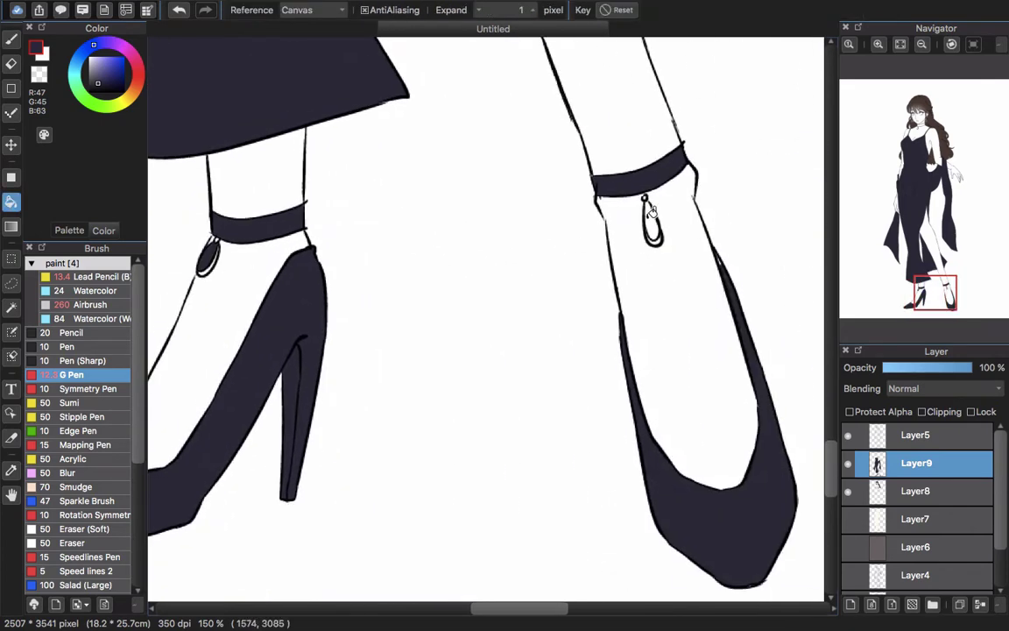
{"action": "scroll", "coordinate": [626, 213], "scroll_direction": "down", "scroll_amount": 4}
Fill the choker and its teardrop pendant with the dress colour and touch up their edges with the G Pen
{"action": "scroll", "coordinate": [517, 116], "scroll_direction": "up", "scroll_amount": 6}
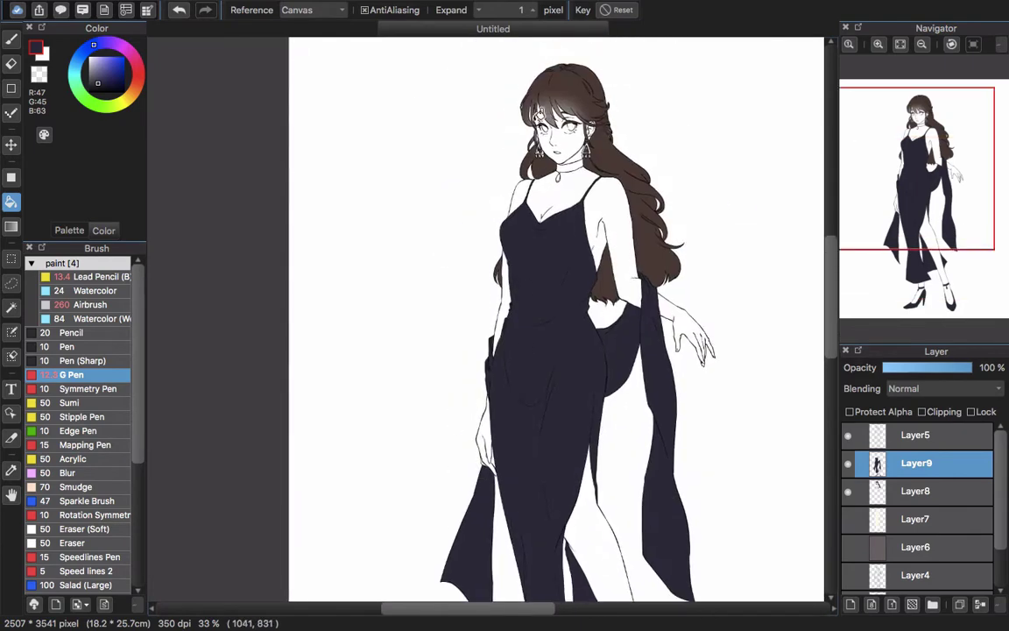
{"action": "scroll", "coordinate": [573, 167], "scroll_direction": "up", "scroll_amount": 5}
{"action": "left_click", "coordinate": [579, 156]}
{"action": "left_click", "coordinate": [478, 232]}
{"action": "key", "text": "b"}
{"action": "scroll", "coordinate": [543, 256], "scroll_direction": "up", "scroll_amount": 5}
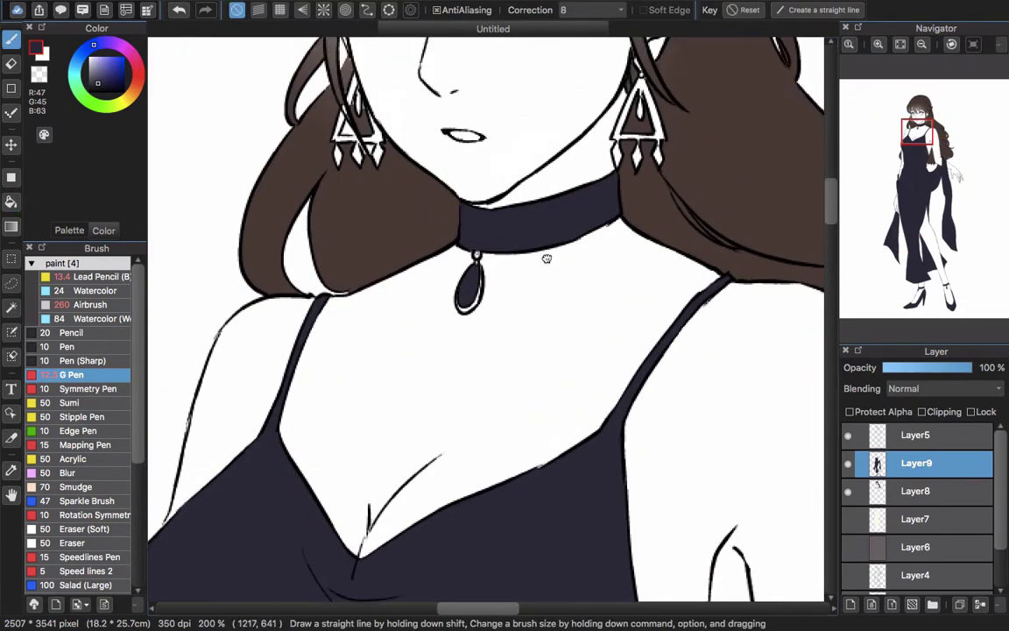
{"action": "scroll", "coordinate": [557, 438], "scroll_direction": "down", "scroll_amount": 4}
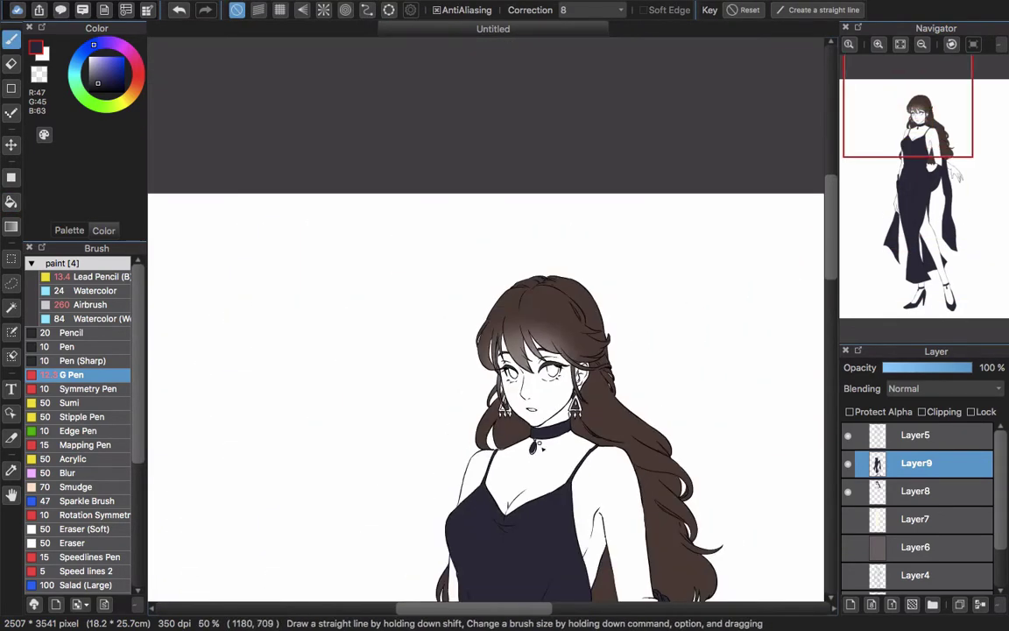
Show the skin layer, Layer7, and turn on Protect Alpha for the dress layer, Layer9
{"action": "left_click_drag", "start_coordinate": [544, 452], "coordinate": [544, 202]}
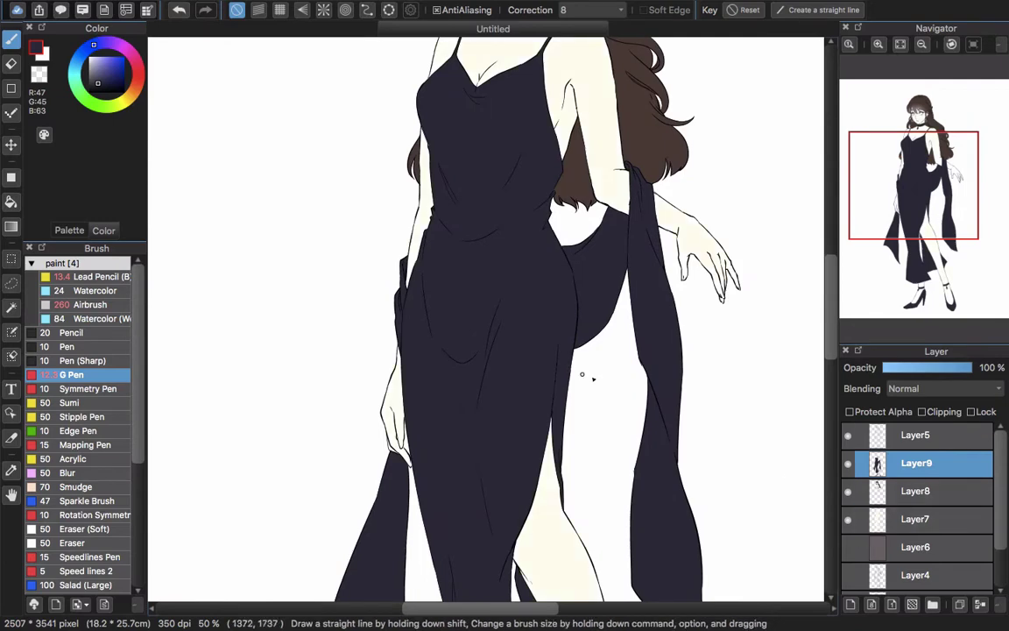
{"action": "scroll", "coordinate": [593, 378], "scroll_direction": "down", "scroll_amount": 3}
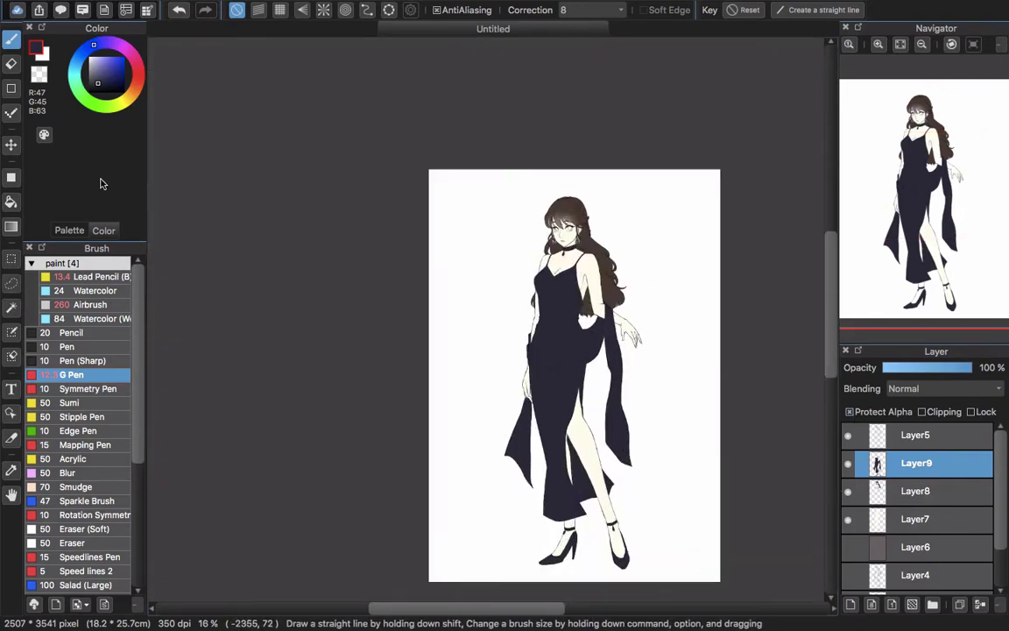
Airbrush a faint fade along the dress's neckline with the transparent colour, redoing the first stroke more lightly
{"action": "left_click", "coordinate": [109, 306]}
{"action": "scroll", "coordinate": [564, 276], "scroll_direction": "up", "scroll_amount": 2}
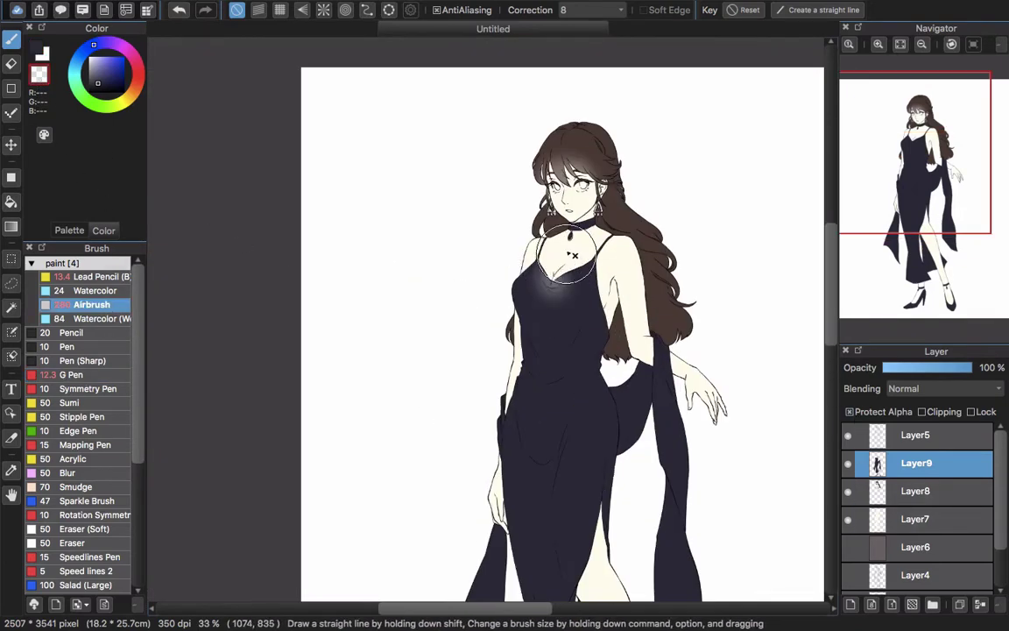
{"action": "key", "text": "super+z"}
{"action": "left_click_drag", "start_coordinate": [542, 274], "coordinate": [578, 265]}
{"action": "scroll", "coordinate": [553, 349], "scroll_direction": "down", "scroll_amount": 3}
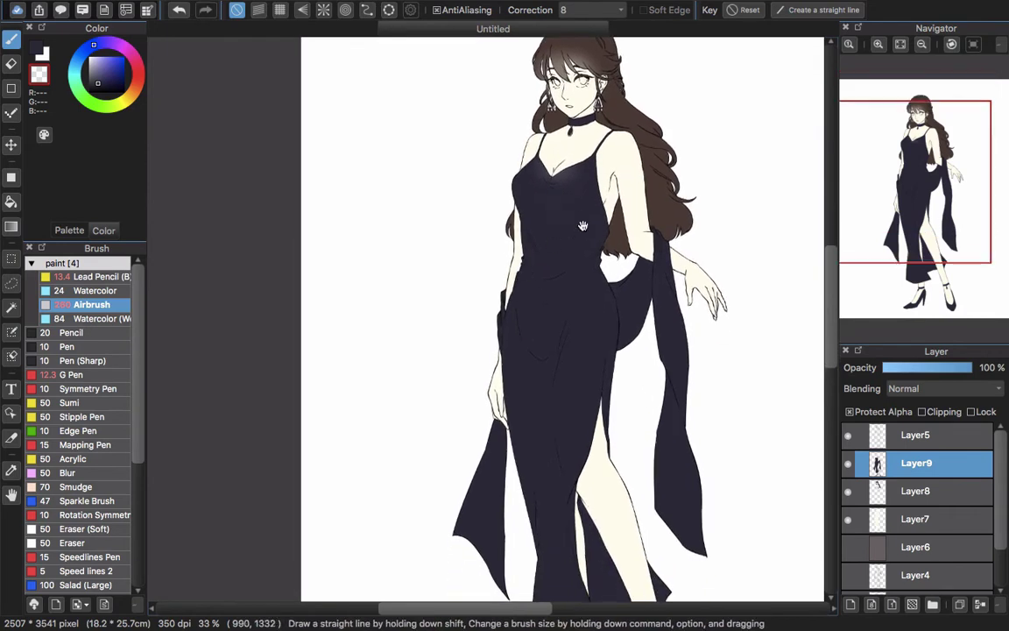
Enlarge the Airbrush and fade the side of the bodice beneath the bent arm with transparent colour, redoing unsatisfactory strokes
{"action": "left_click_drag", "start_coordinate": [560, 434], "coordinate": [539, 464]}
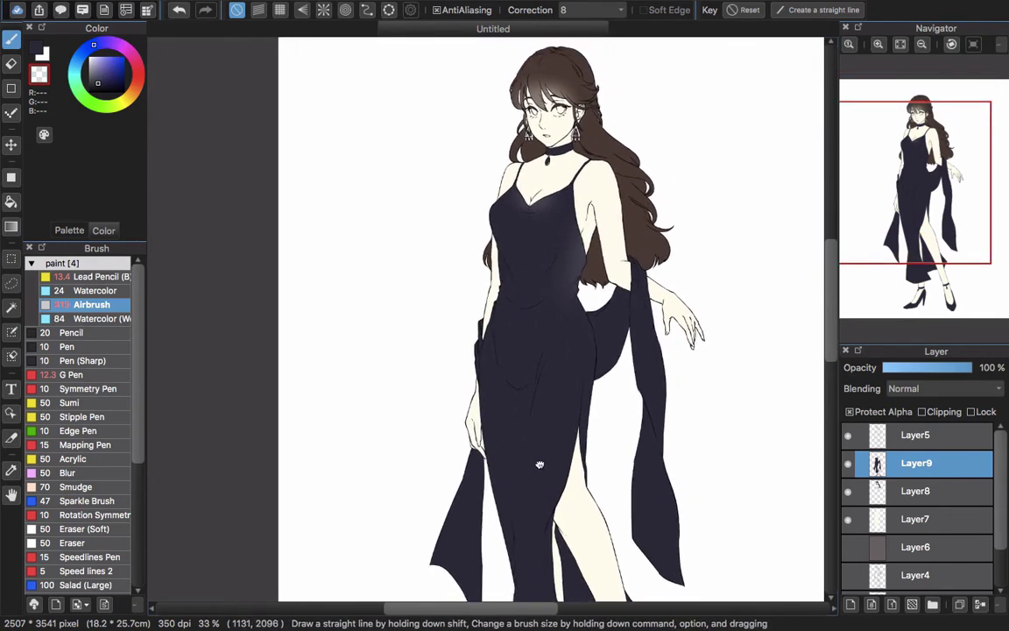
{"action": "key", "text": "super+z"}
{"action": "left_click_drag", "start_coordinate": [584, 237], "coordinate": [579, 307]}
{"action": "key", "text": "super+z"}
{"action": "left_click_drag", "start_coordinate": [587, 217], "coordinate": [598, 296]}
Airbrush faint transparent fades on the scarf near the elbow, on the hip beside the hand and along the skirt's leg slit
{"action": "scroll", "coordinate": [580, 436], "scroll_direction": "down", "scroll_amount": 3}
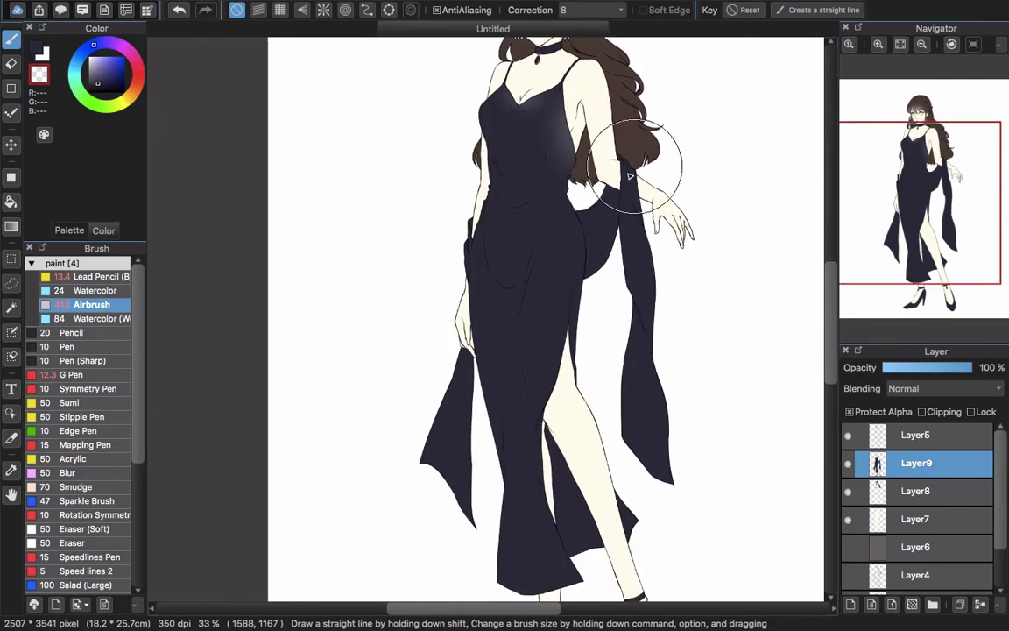
{"action": "scroll", "coordinate": [642, 322], "scroll_direction": "left", "scroll_amount": 3}
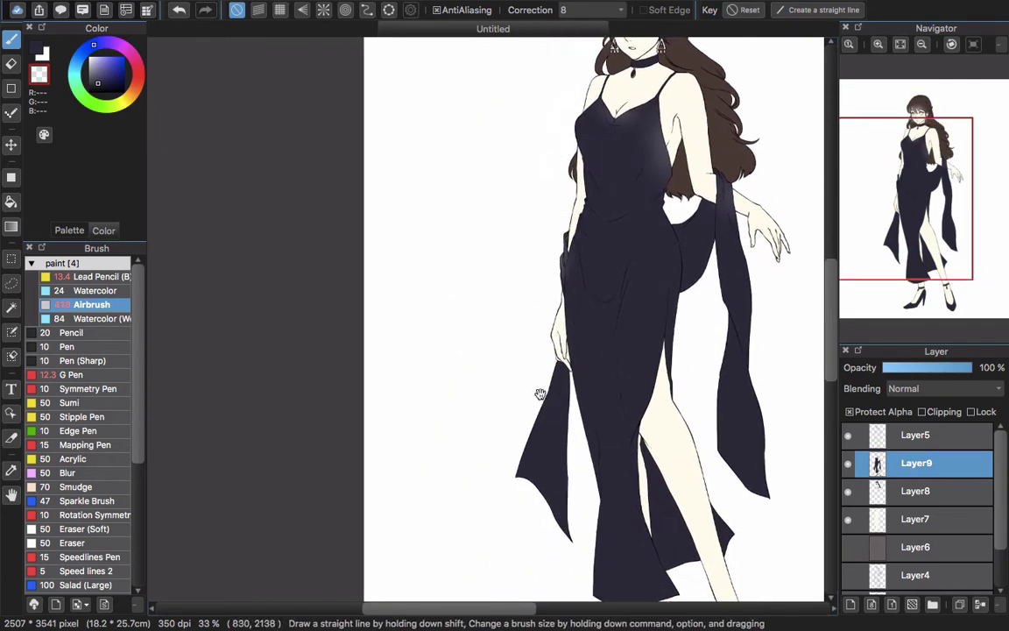
{"action": "scroll", "coordinate": [541, 393], "scroll_direction": "down", "scroll_amount": 2}
{"action": "scroll", "coordinate": [540, 394], "scroll_direction": "right", "scroll_amount": 1}
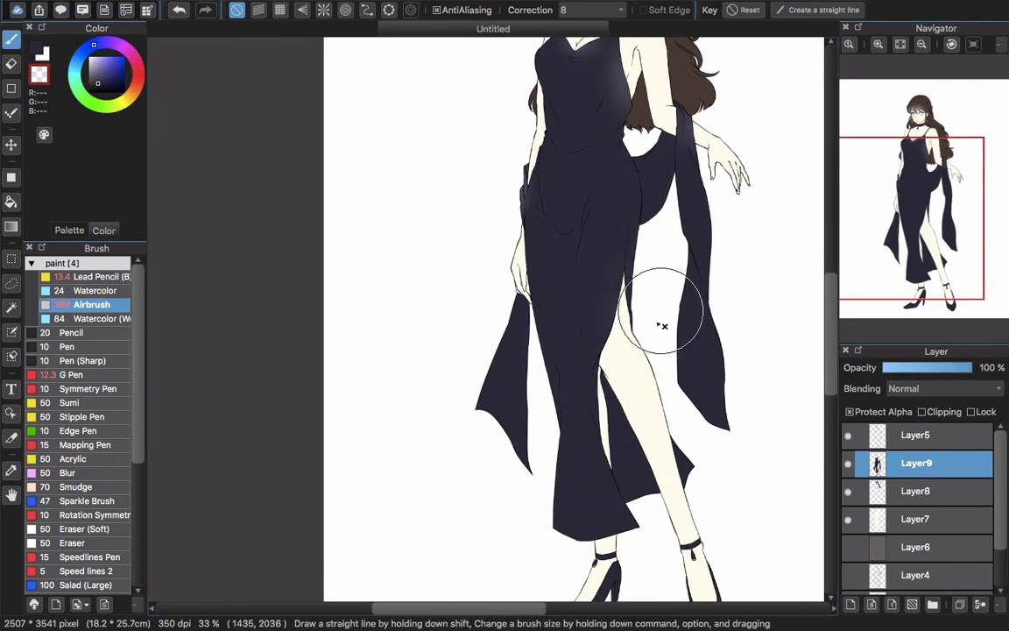
{"action": "mouse_move", "coordinate": [664, 326]}
{"action": "left_mouse_down"}
{"action": "mouse_move", "coordinate": [633, 353]}
{"action": "mouse_move", "coordinate": [652, 253]}
{"action": "mouse_move", "coordinate": [649, 350]}
{"action": "mouse_move", "coordinate": [620, 361]}
{"action": "mouse_move", "coordinate": [657, 279]}
{"action": "left_mouse_up"}
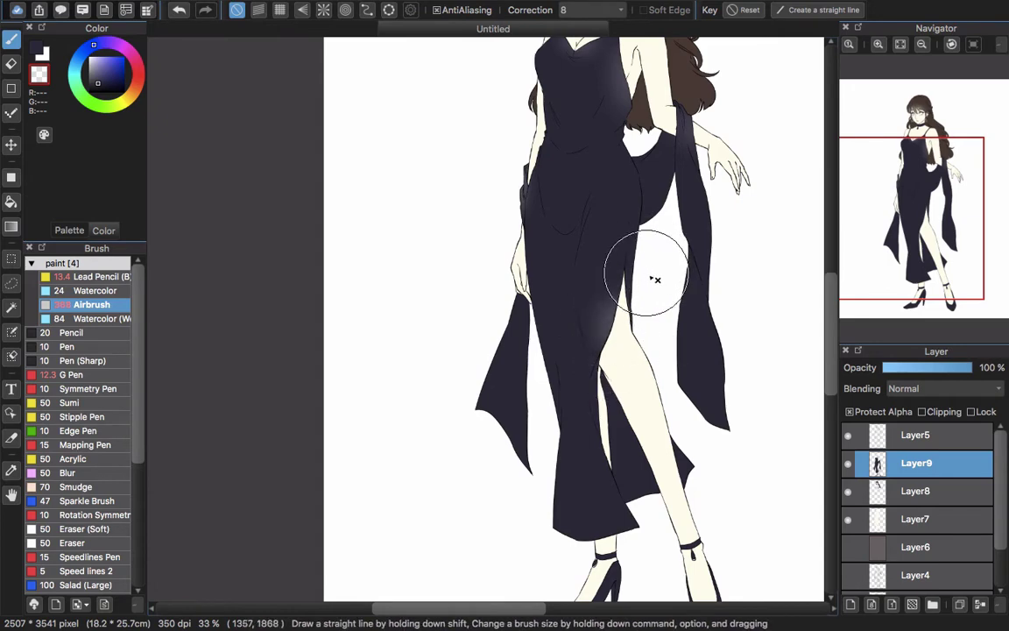
Examine the whole figure to judge the faded areas of the dress
{"action": "scroll", "coordinate": [655, 279], "scroll_direction": "up", "scroll_amount": 5}
{"action": "scroll", "coordinate": [595, 219], "scroll_direction": "down", "scroll_amount": 3}
{"action": "scroll", "coordinate": [579, 183], "scroll_direction": "up", "scroll_amount": 2}
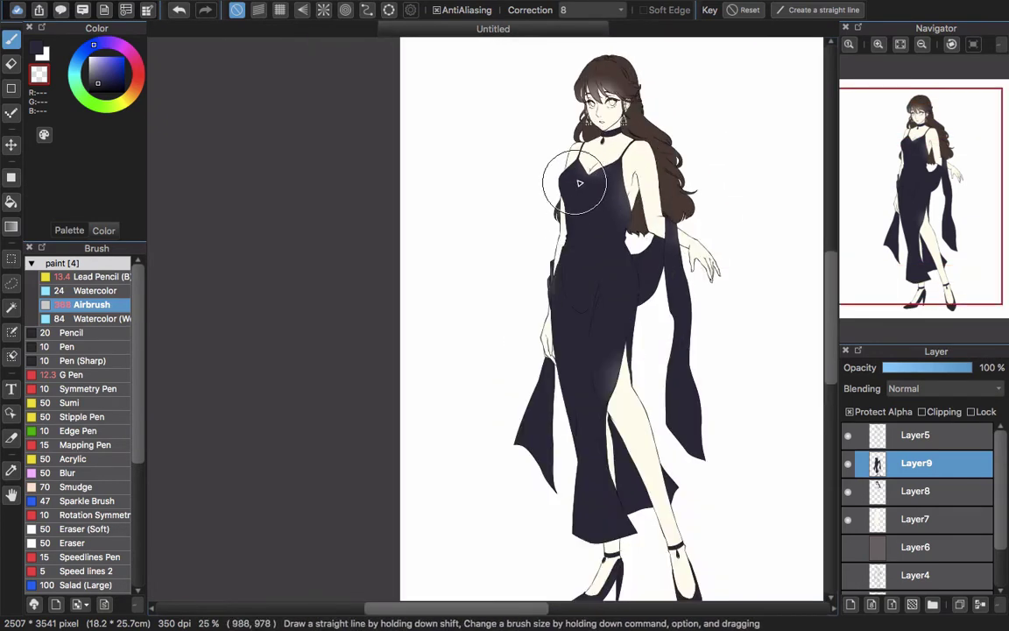
{"action": "scroll", "coordinate": [592, 166], "scroll_direction": "up", "scroll_amount": 2}
{"action": "scroll", "coordinate": [714, 140], "scroll_direction": "down", "scroll_amount": 2}
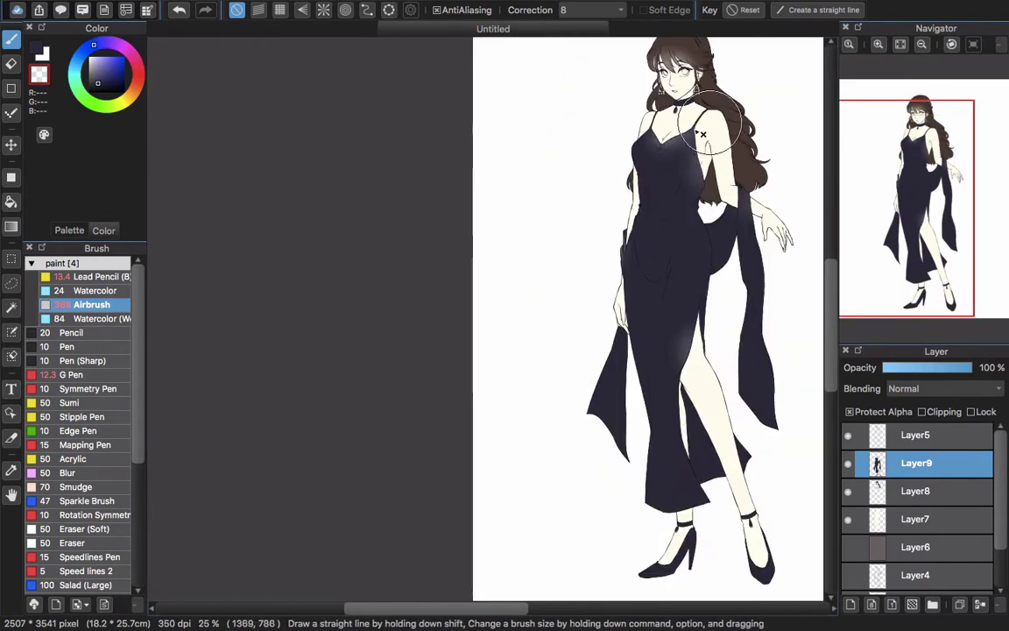
{"action": "scroll", "coordinate": [727, 350], "scroll_direction": "up", "scroll_amount": 2}
{"action": "scroll", "coordinate": [727, 350], "scroll_direction": "right", "scroll_amount": 3}
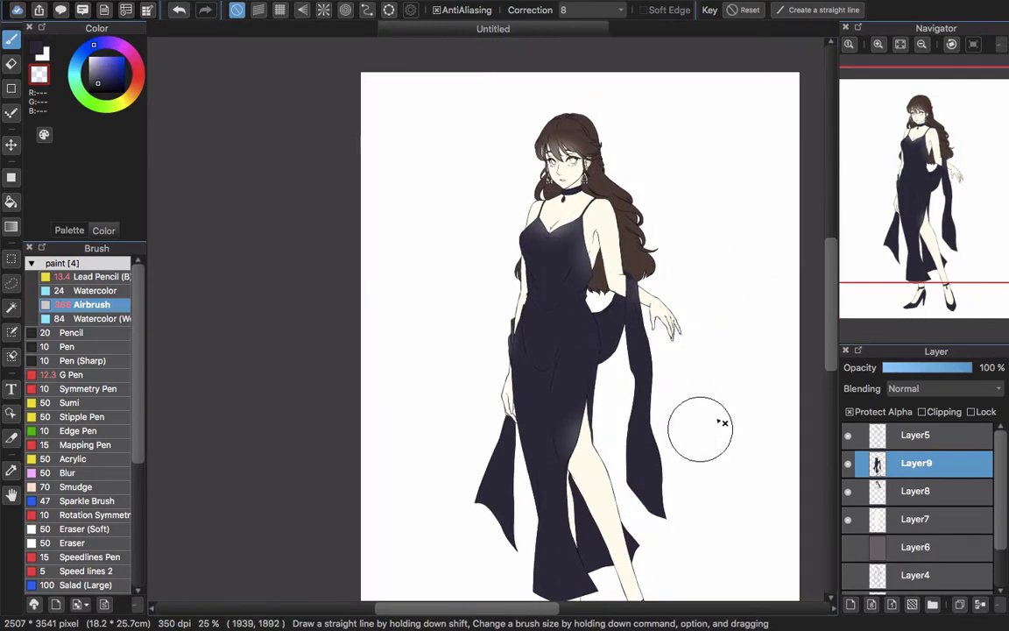
{"action": "scroll", "coordinate": [698, 401], "scroll_direction": "down", "scroll_amount": 2}
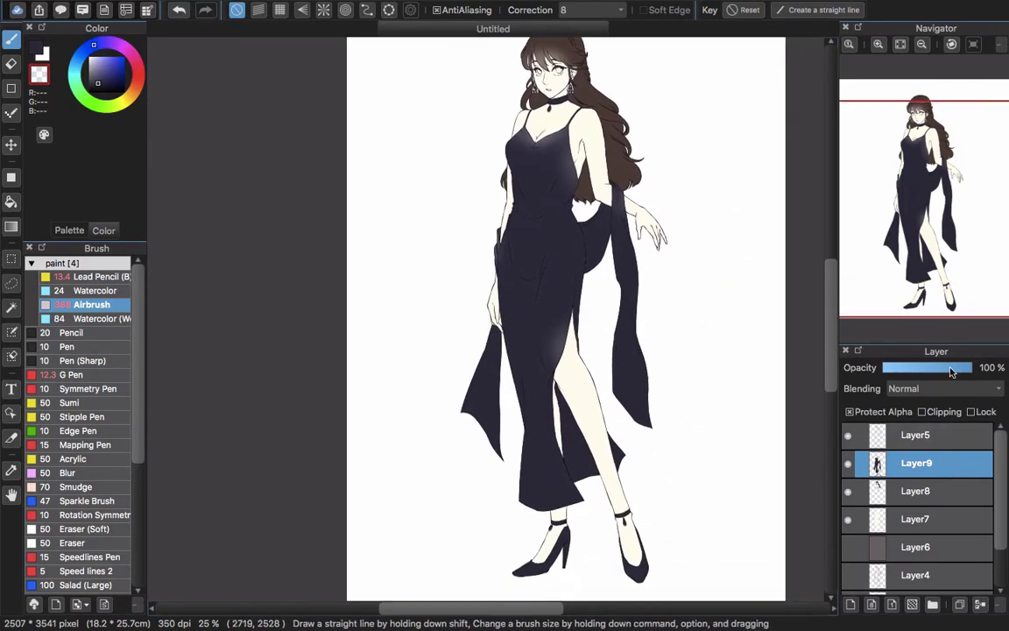
{"action": "scroll", "coordinate": [641, 291], "scroll_direction": "up", "scroll_amount": 2}
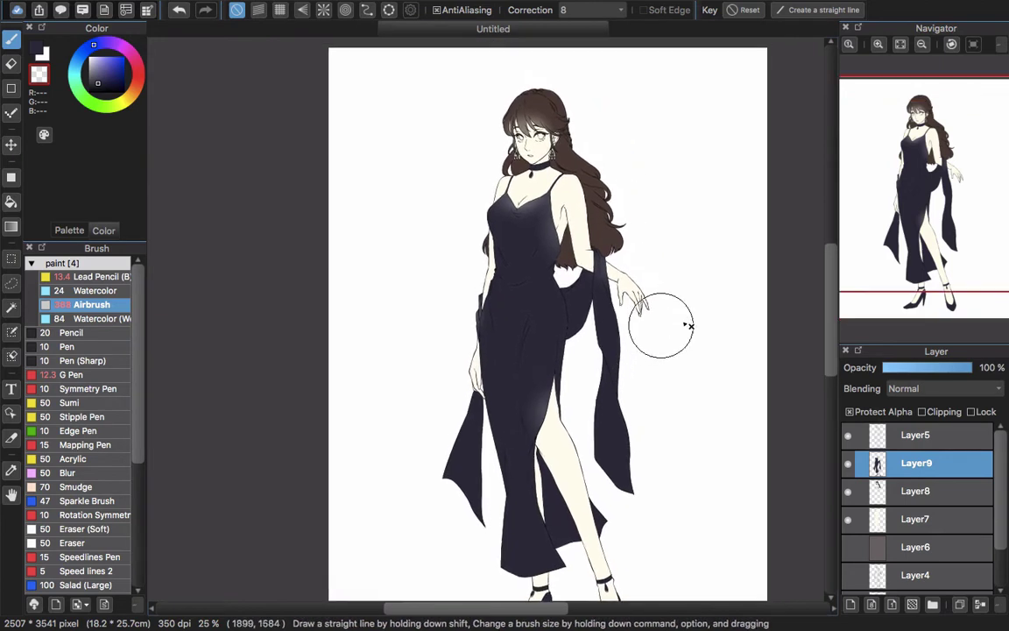
{"action": "scroll", "coordinate": [596, 225], "scroll_direction": "down", "scroll_amount": 2}
Add a new layer above the skin layer, Layer7, and clip it to that layer
{"action": "left_click", "coordinate": [886, 522]}
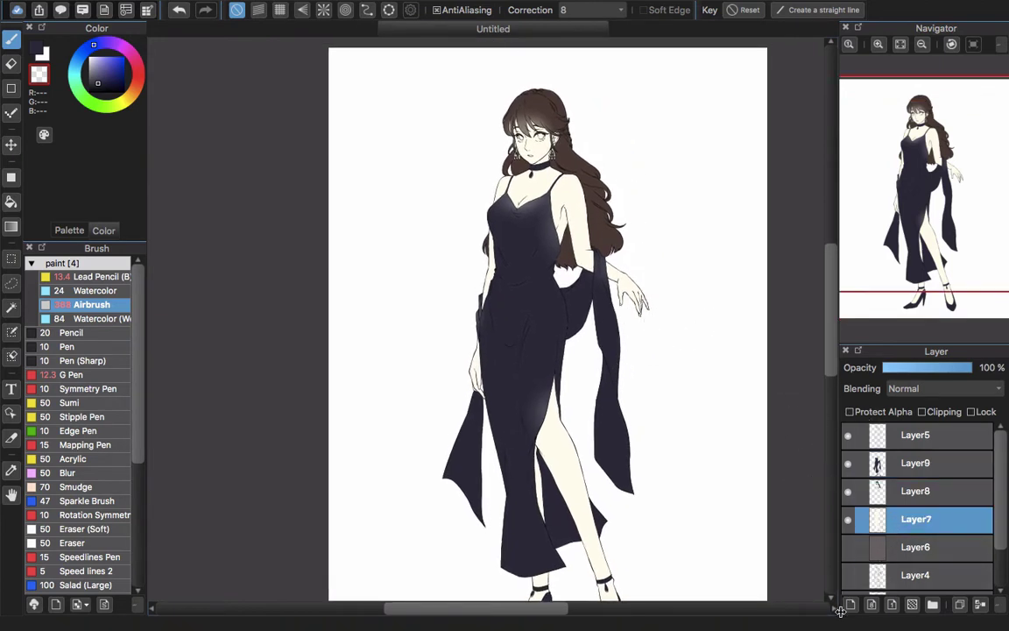
{"action": "left_click", "coordinate": [851, 604]}
{"action": "left_click", "coordinate": [931, 418]}
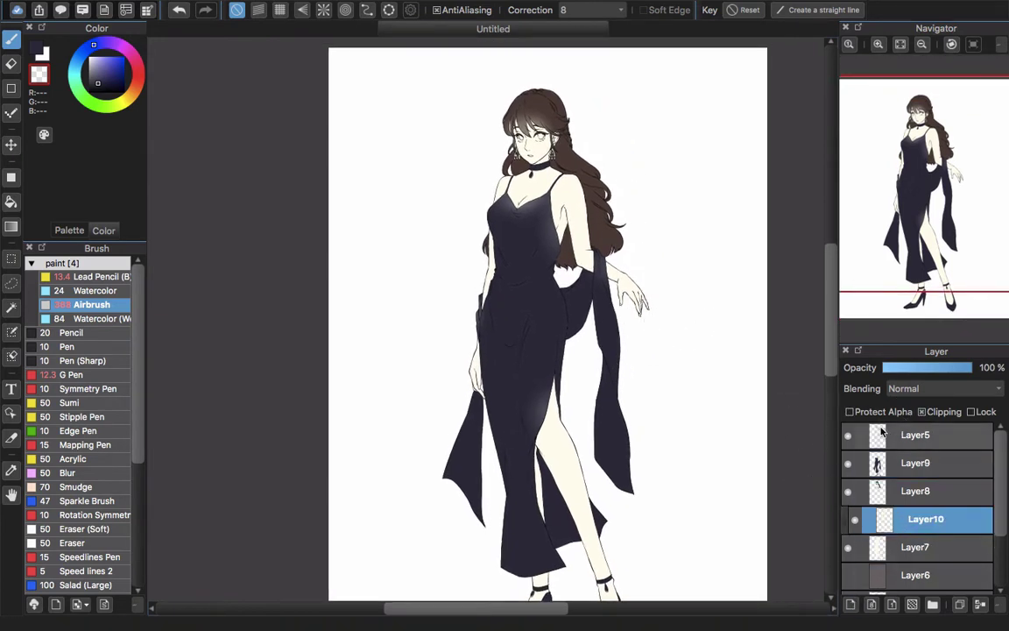
Show the swatch palette and shrink the Airbrush to 179, with the clipped Layer10 active for work on the face
{"action": "scroll", "coordinate": [532, 141], "scroll_direction": "up", "scroll_amount": 5}
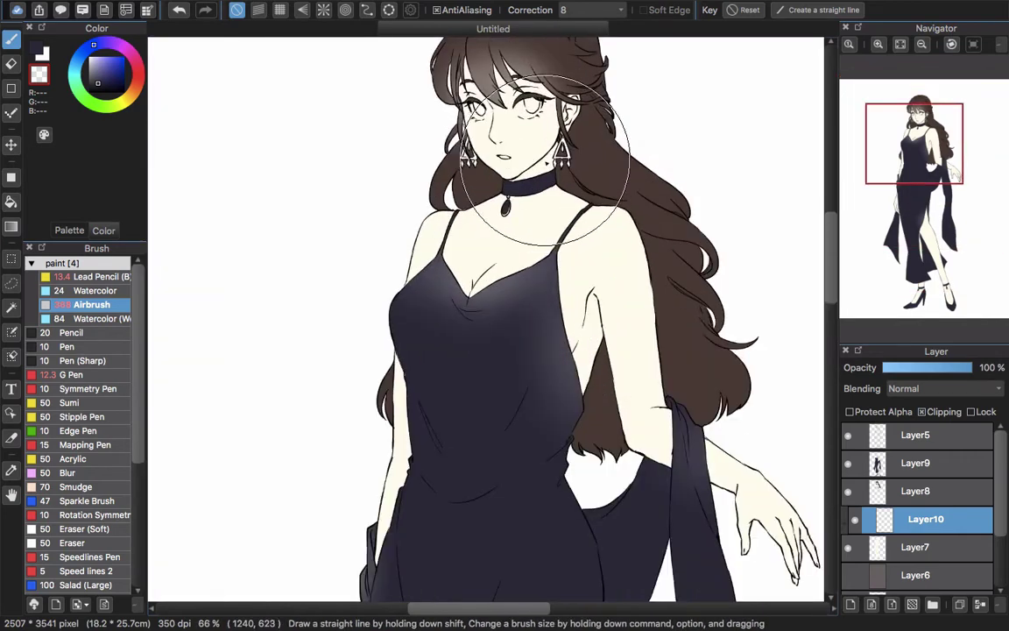
{"action": "scroll", "coordinate": [508, 204], "scroll_direction": "up", "scroll_amount": 1}
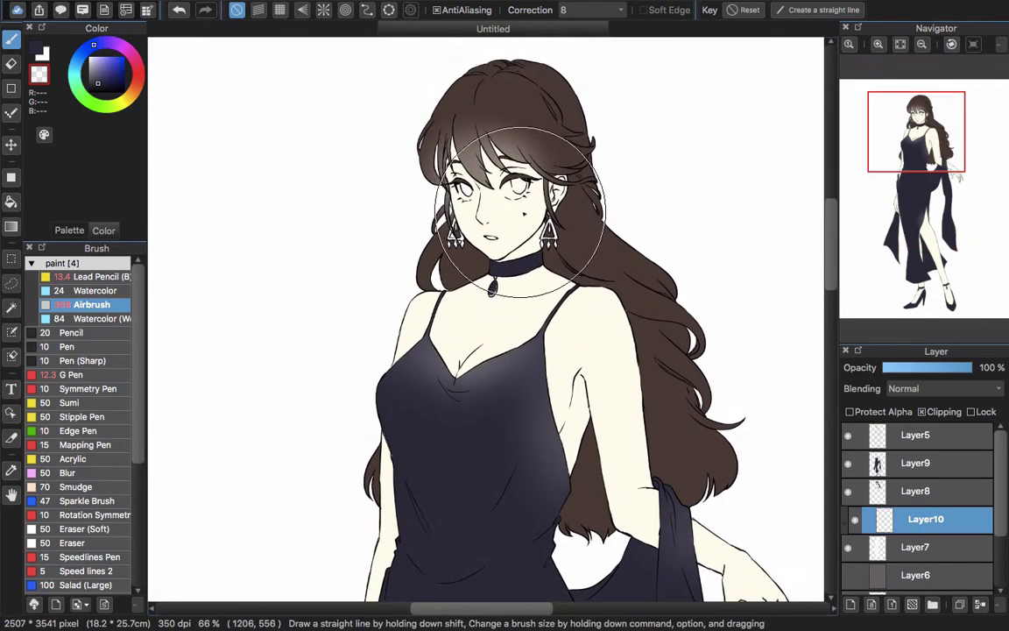
{"action": "scroll", "coordinate": [516, 210], "scroll_direction": "up", "scroll_amount": 1}
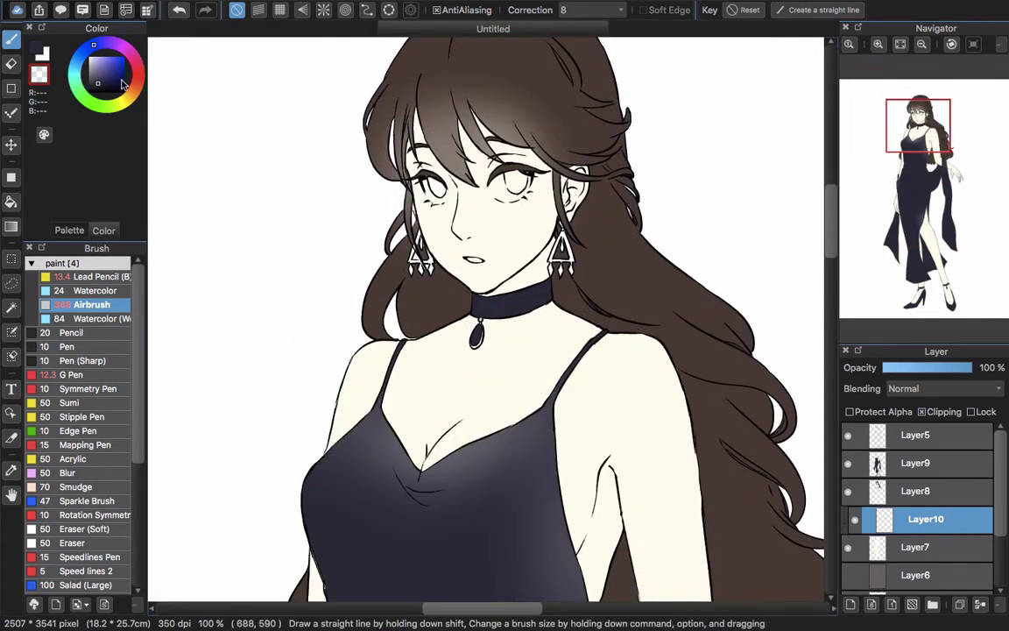
{"action": "left_click", "coordinate": [70, 229]}
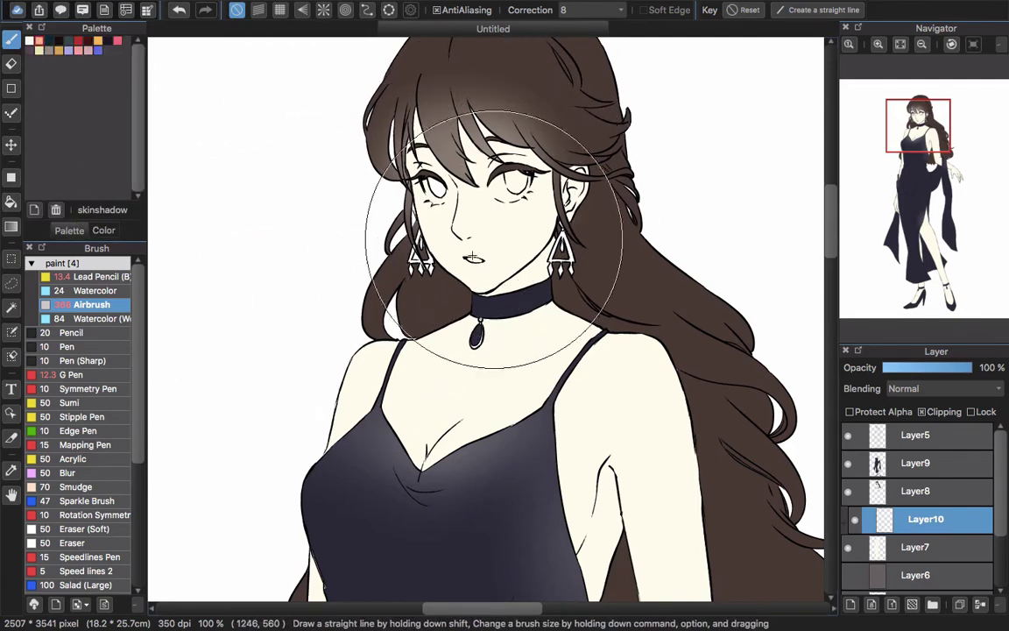
{"action": "key", "text": "["}
{"action": "key", "text": "["}
{"action": "key", "text": "["}
{"action": "key", "text": "["}
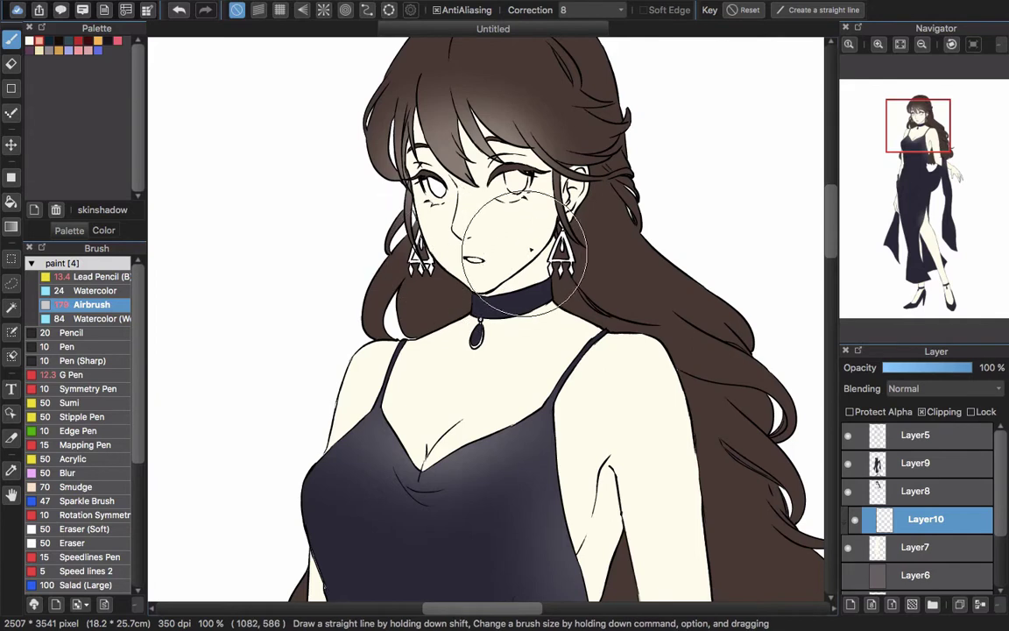
{"action": "left_click", "coordinate": [920, 548]}
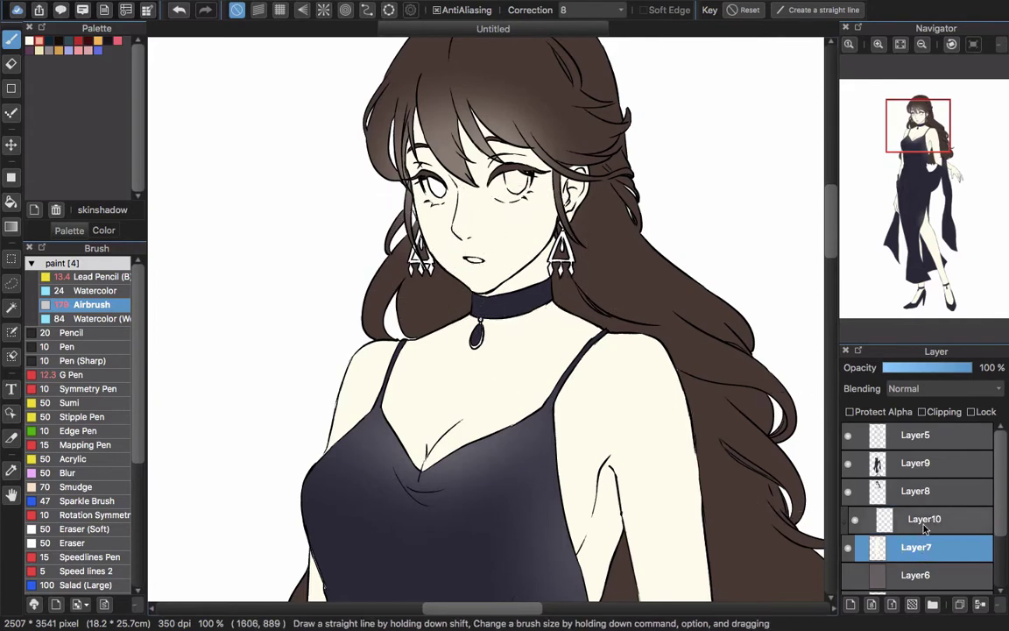
{"action": "left_click", "coordinate": [924, 524]}
{"action": "left_click", "coordinate": [918, 548]}
{"action": "left_click", "coordinate": [924, 521]}
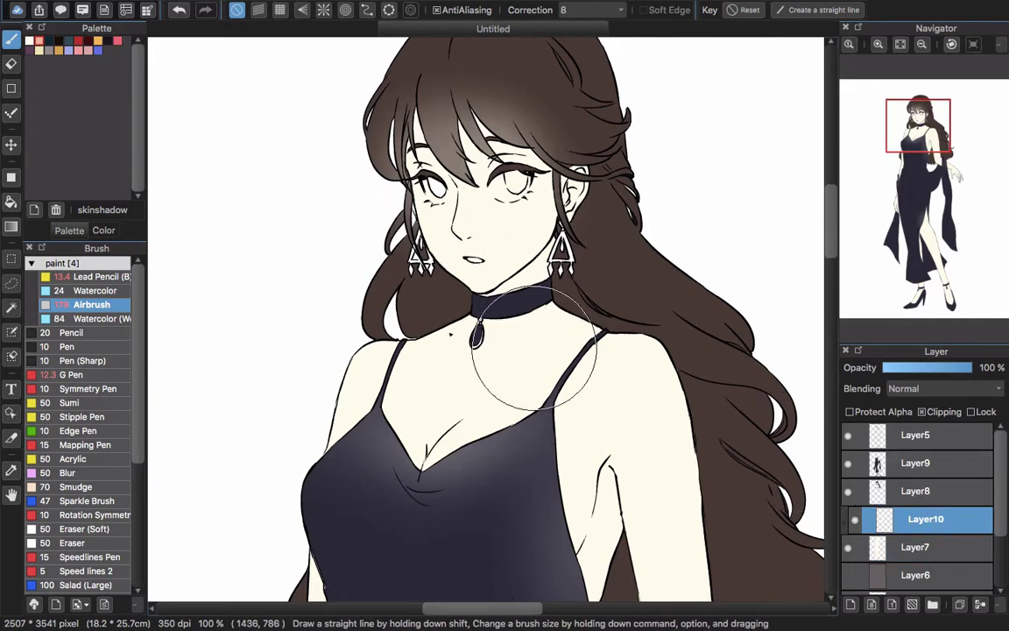
Bring back the colour wheel, widen the canvas area and close the Reference panel
{"action": "left_click", "coordinate": [102, 230]}
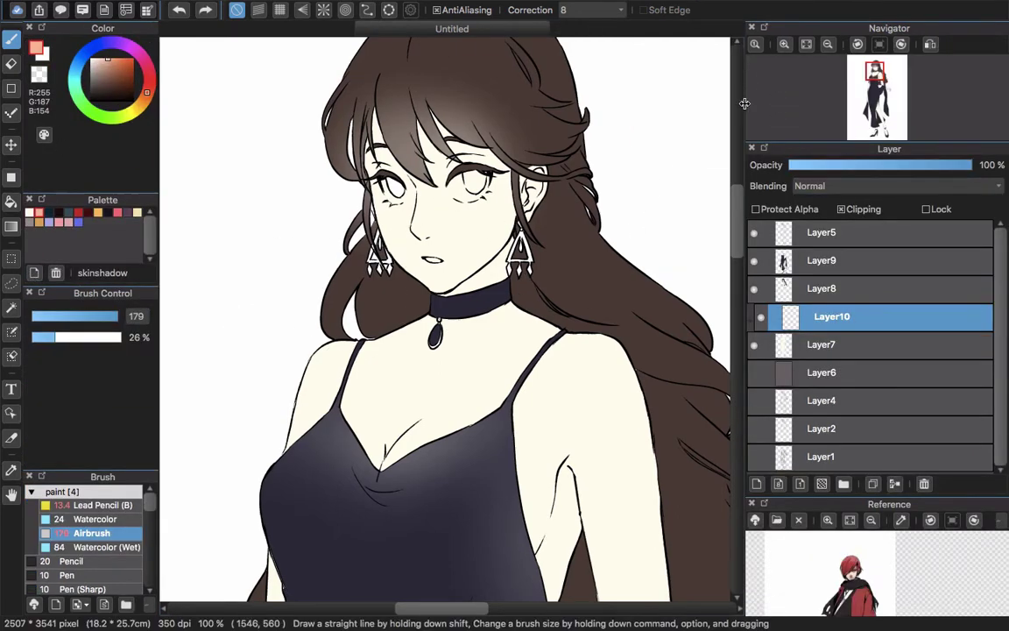
{"action": "left_click_drag", "start_coordinate": [745, 103], "coordinate": [846, 104]}
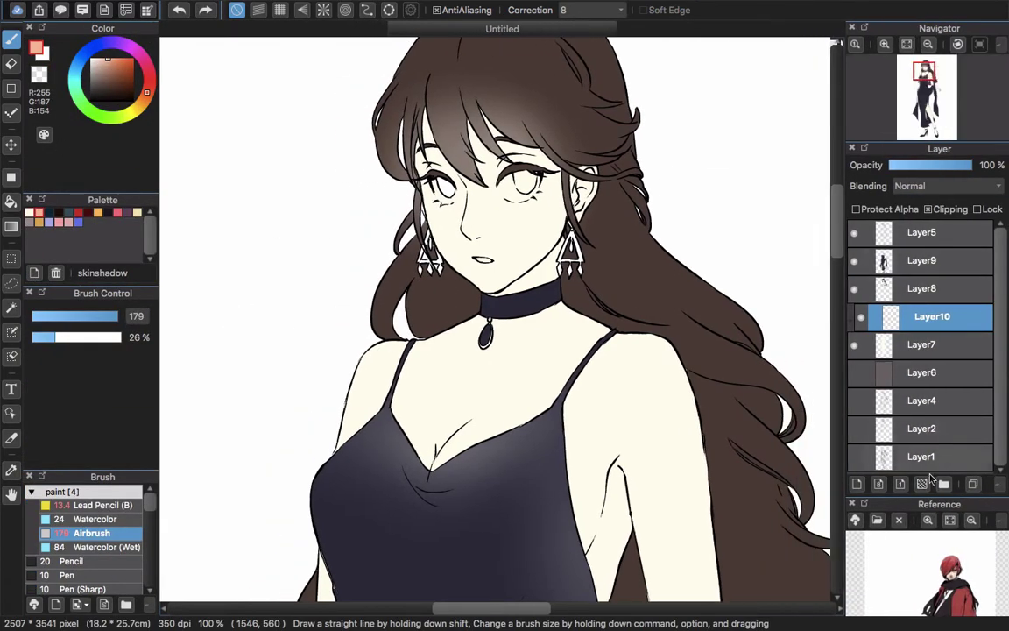
{"action": "left_click", "coordinate": [853, 504]}
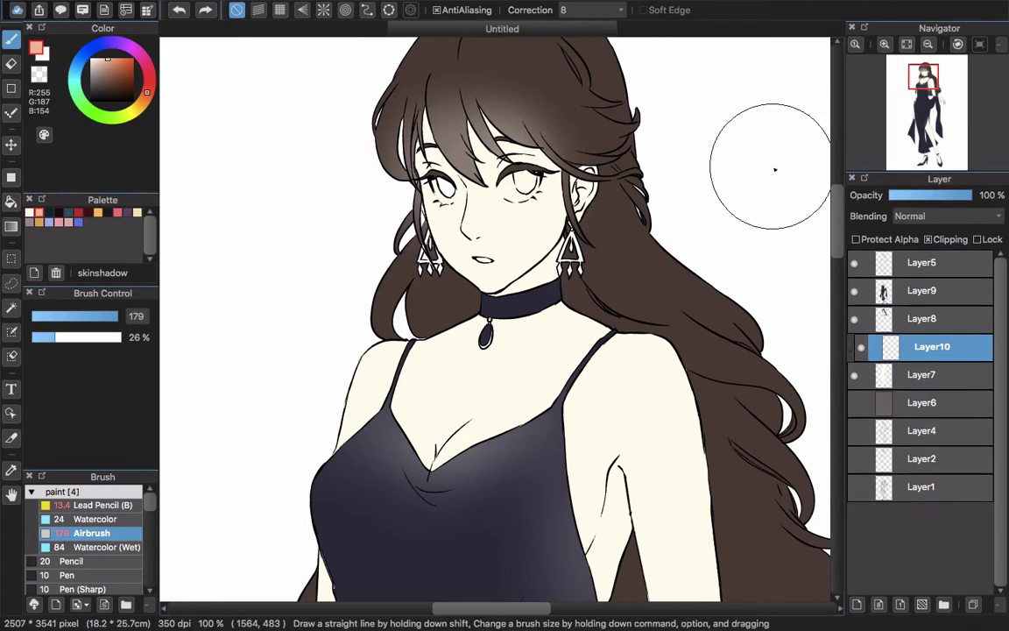
Shrink the Airbrush to 109 and try soft peach and pink tints on the lower face and neck, undoing the strokes
{"action": "left_click_drag", "start_coordinate": [542, 324], "coordinate": [553, 334]}
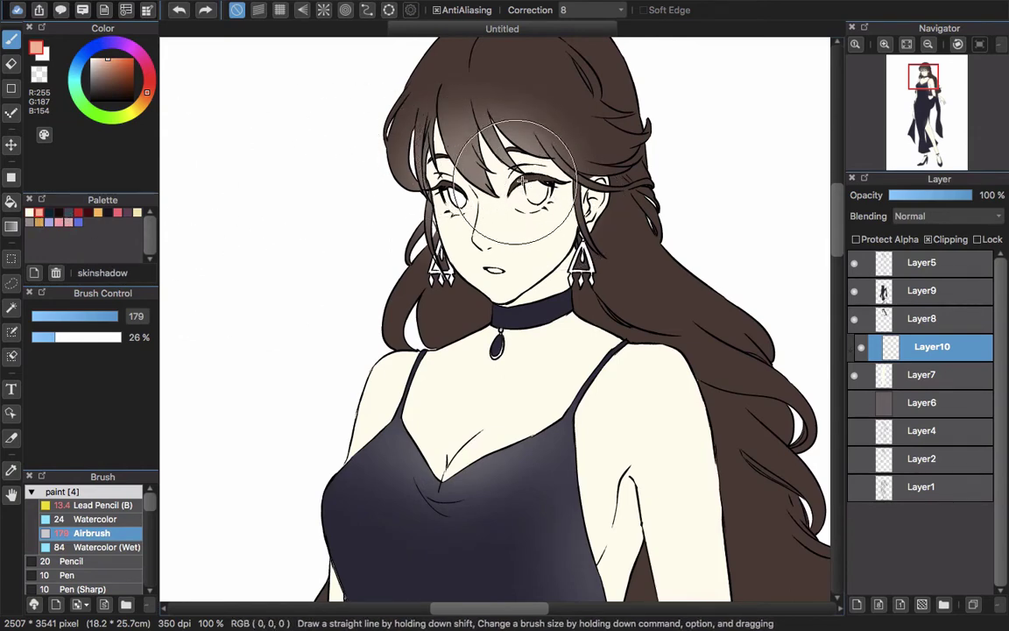
{"action": "key", "text": "["}
{"action": "key", "text": "["}
{"action": "key", "text": "["}
{"action": "key", "text": "["}
{"action": "key", "text": "["}
{"action": "key", "text": "["}
{"action": "key", "text": "["}
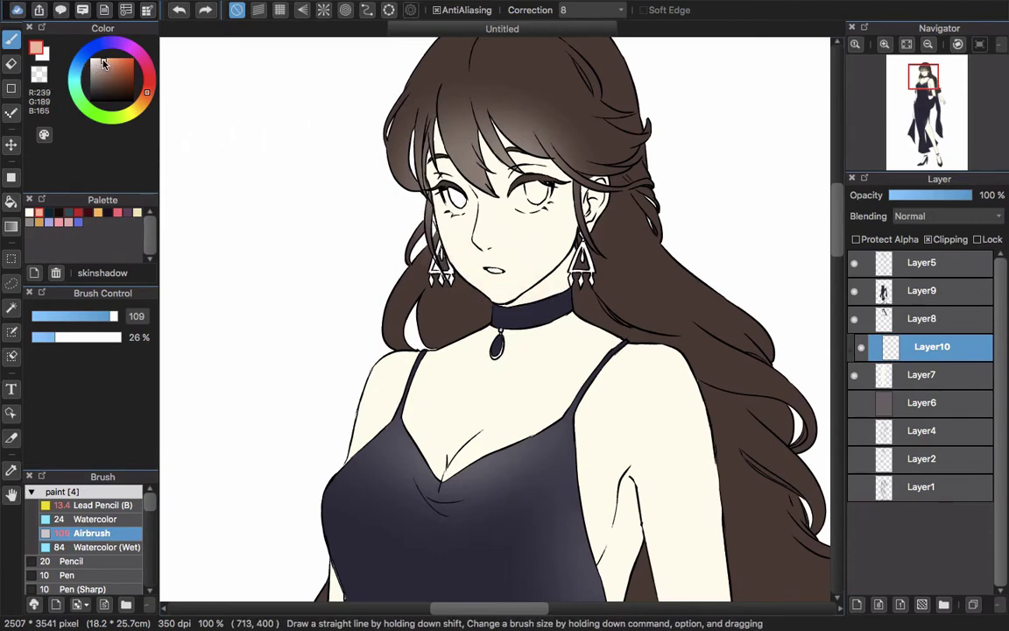
{"action": "left_click_drag", "start_coordinate": [448, 302], "coordinate": [560, 268]}
{"action": "mouse_move", "coordinate": [447, 272]}
{"action": "left_mouse_down"}
{"action": "mouse_move", "coordinate": [584, 268]}
{"action": "mouse_move", "coordinate": [471, 285]}
{"action": "mouse_move", "coordinate": [508, 254]}
{"action": "left_mouse_up"}
{"action": "key", "text": "super+z"}
{"action": "left_click", "coordinate": [148, 83]}
{"action": "key", "text": "super+z"}
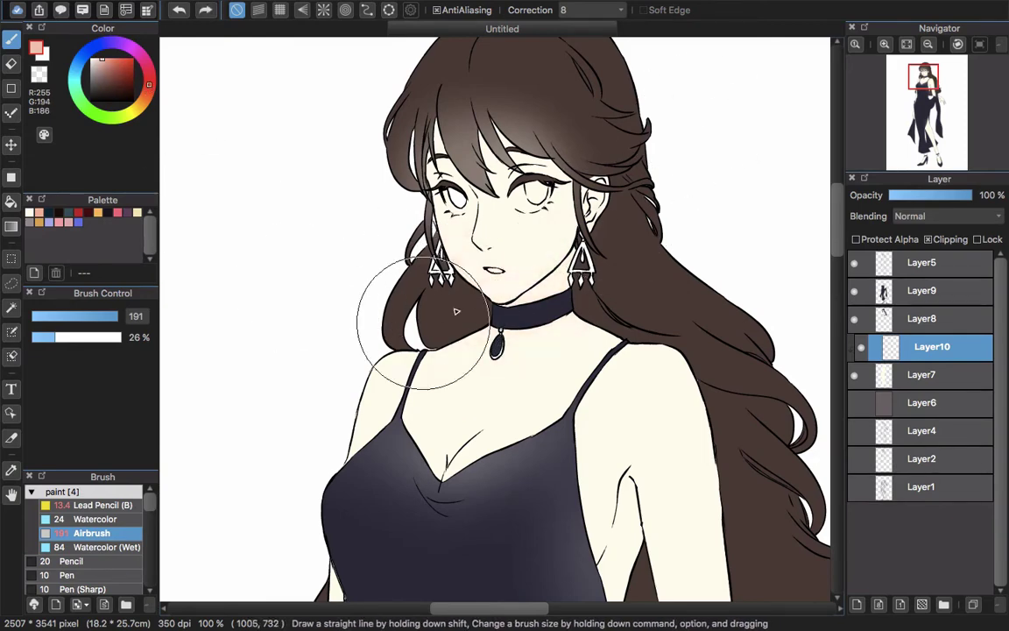
Airbrush a soft orange tint over the lower face, neck and upper chest with the brush enlarged to 313
{"action": "left_click", "coordinate": [141, 105]}
{"action": "left_click", "coordinate": [109, 59]}
{"action": "mouse_move", "coordinate": [394, 252]}
{"action": "left_mouse_down"}
{"action": "mouse_move", "coordinate": [466, 253]}
{"action": "mouse_move", "coordinate": [526, 302]}
{"action": "left_mouse_up"}
{"action": "left_click_drag", "start_coordinate": [557, 443], "coordinate": [545, 295]}
Airbrush a pink blush (R255 G144 B159) onto the shoulders, the bent elbow and the leg exposed by the dress slit
{"action": "left_click", "coordinate": [149, 76]}
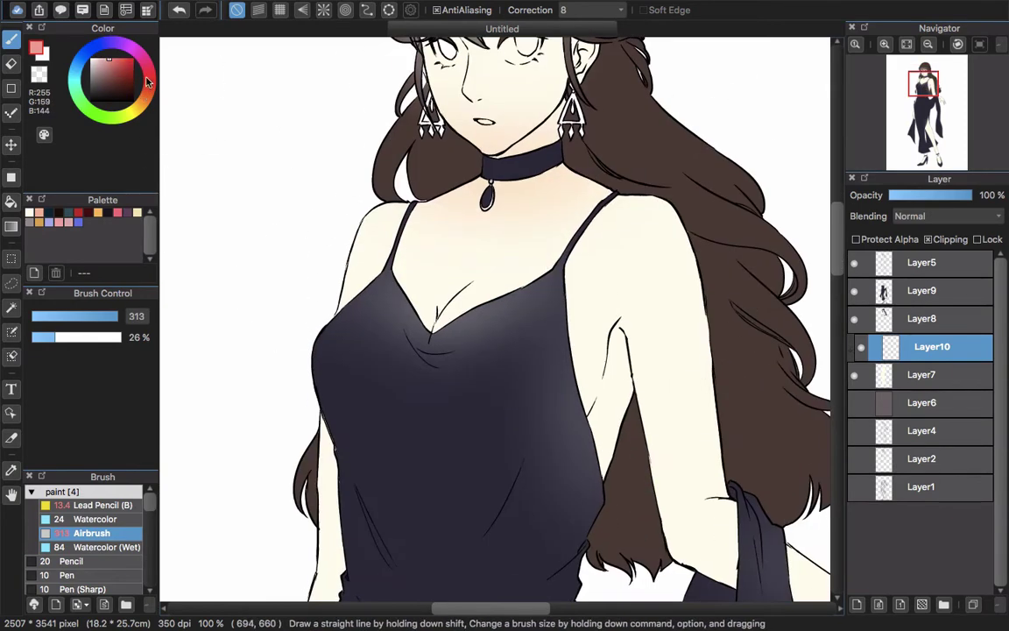
{"action": "left_click_drag", "start_coordinate": [648, 194], "coordinate": [675, 188]}
{"action": "scroll", "coordinate": [514, 439], "scroll_direction": "down", "scroll_amount": 10}
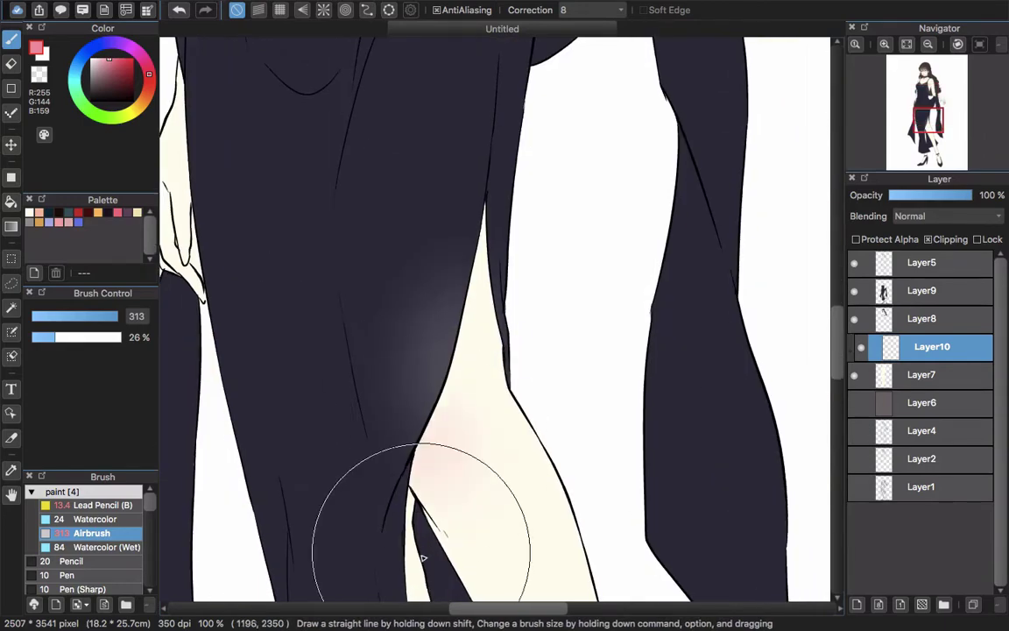
{"action": "left_click_drag", "start_coordinate": [419, 548], "coordinate": [533, 330]}
{"action": "scroll", "coordinate": [577, 294], "scroll_direction": "down", "scroll_amount": 3}
{"action": "left_click_drag", "start_coordinate": [561, 48], "coordinate": [543, 271]}
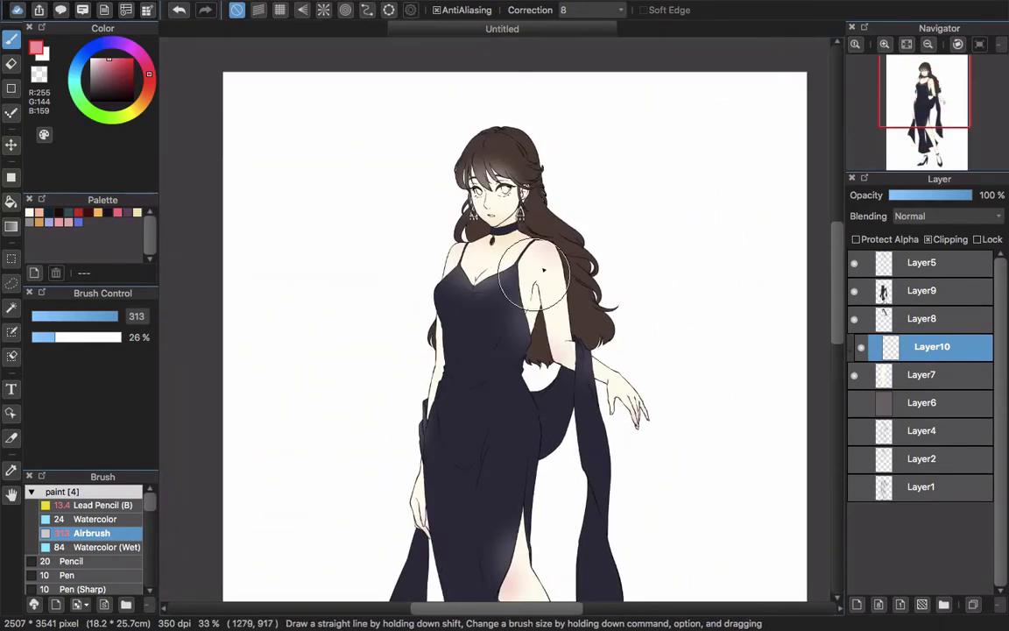
{"action": "scroll", "coordinate": [554, 245], "scroll_direction": "up", "scroll_amount": 4}
{"action": "left_click_drag", "start_coordinate": [326, 151], "coordinate": [530, 348]}
Add another clipped layer above Layer10 and choose the Watercolor brush at size 24
{"action": "left_click", "coordinate": [857, 605]}
{"action": "left_click", "coordinate": [929, 239]}
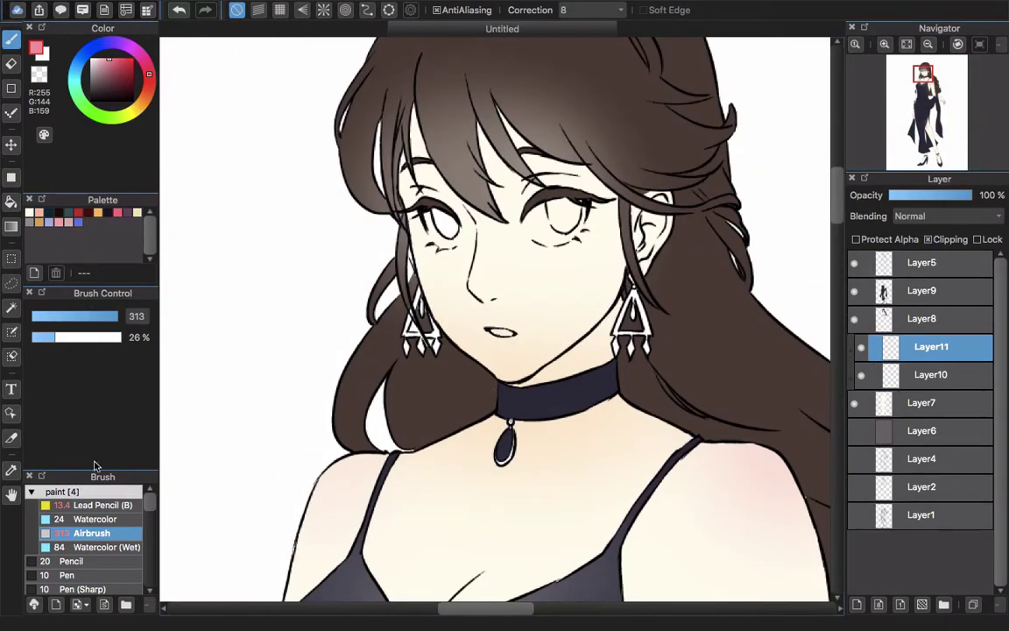
{"action": "left_click", "coordinate": [96, 519]}
Dab Watercolor shadow above the outer corner of the eye, trying peach, pink (R237 G166 B181) and mauve (R176 G122 B151)
{"action": "left_click", "coordinate": [42, 213]}
{"action": "left_click", "coordinate": [127, 213]}
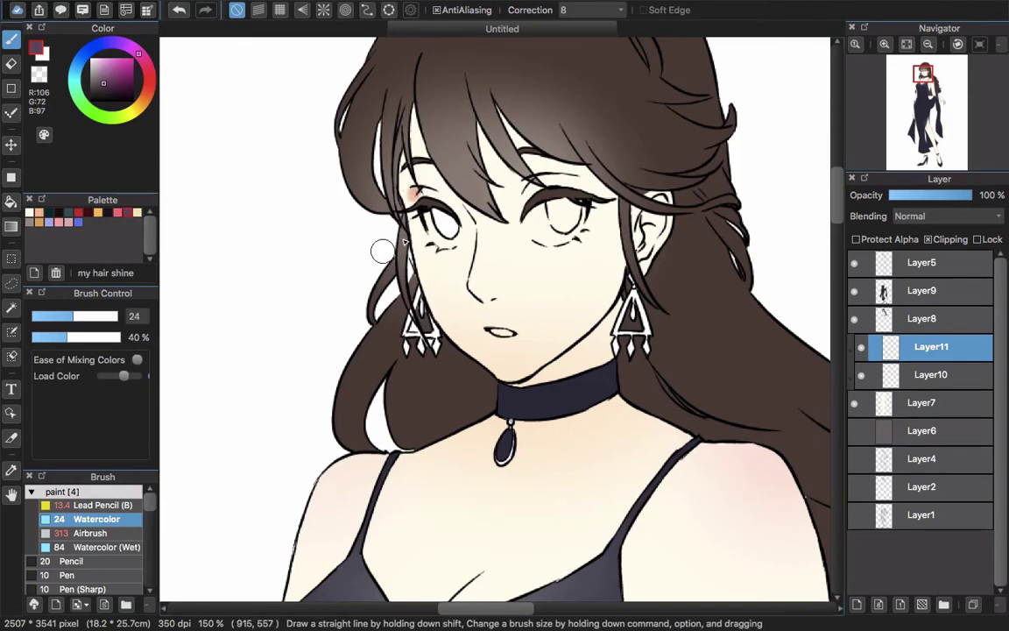
{"action": "left_click", "coordinate": [147, 67]}
{"action": "left_click", "coordinate": [103, 62]}
{"action": "scroll", "coordinate": [412, 192], "scroll_direction": "up", "scroll_amount": 3}
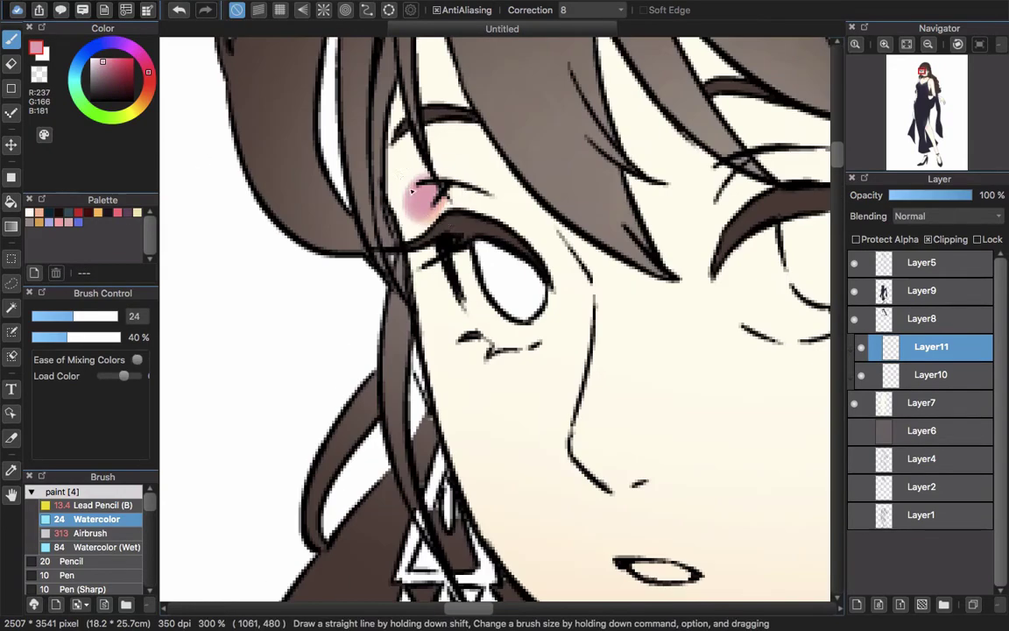
{"action": "mouse_move", "coordinate": [448, 194]}
{"action": "left_mouse_down"}
{"action": "mouse_move", "coordinate": [435, 226]}
{"action": "mouse_move", "coordinate": [445, 224]}
{"action": "left_mouse_up"}
{"action": "scroll", "coordinate": [435, 211], "scroll_direction": "down", "scroll_amount": 2}
{"action": "left_click", "coordinate": [145, 64]}
{"action": "scroll", "coordinate": [423, 196], "scroll_direction": "up", "scroll_amount": 2}
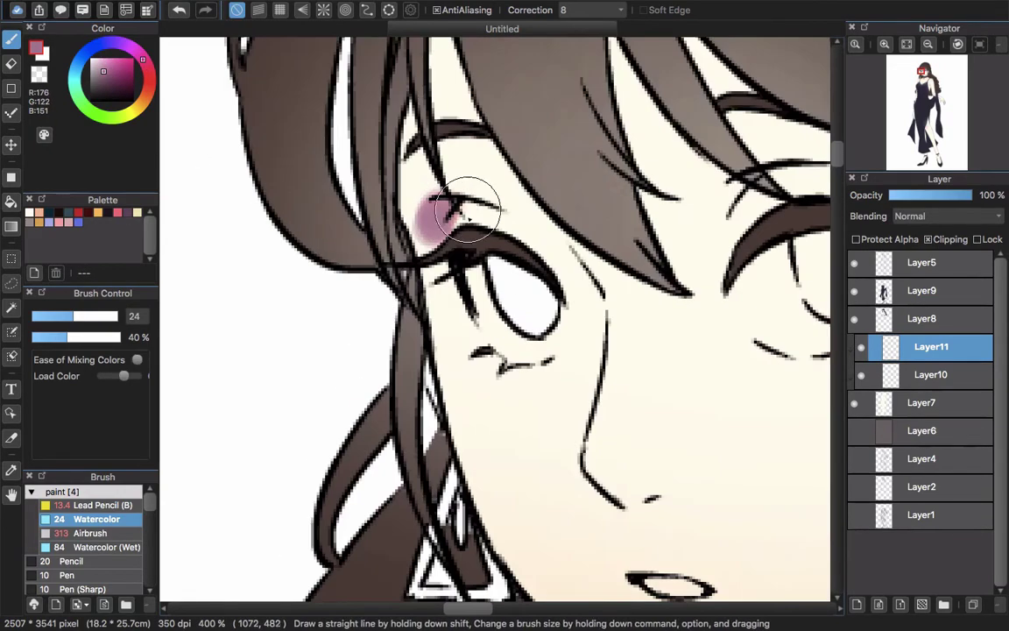
{"action": "left_click_drag", "start_coordinate": [604, 294], "coordinate": [448, 218]}
{"action": "mouse_move", "coordinate": [422, 189]}
{"action": "left_mouse_down"}
{"action": "mouse_move", "coordinate": [436, 230]}
{"action": "mouse_move", "coordinate": [433, 294]}
{"action": "left_mouse_up"}
Paint skin shadows in dusty pink (R221 G163 B157) around both eyes, on the nose and on the forehead beneath the bangs
{"action": "left_click", "coordinate": [40, 213]}
{"action": "left_click", "coordinate": [421, 210], "text": "alt"}
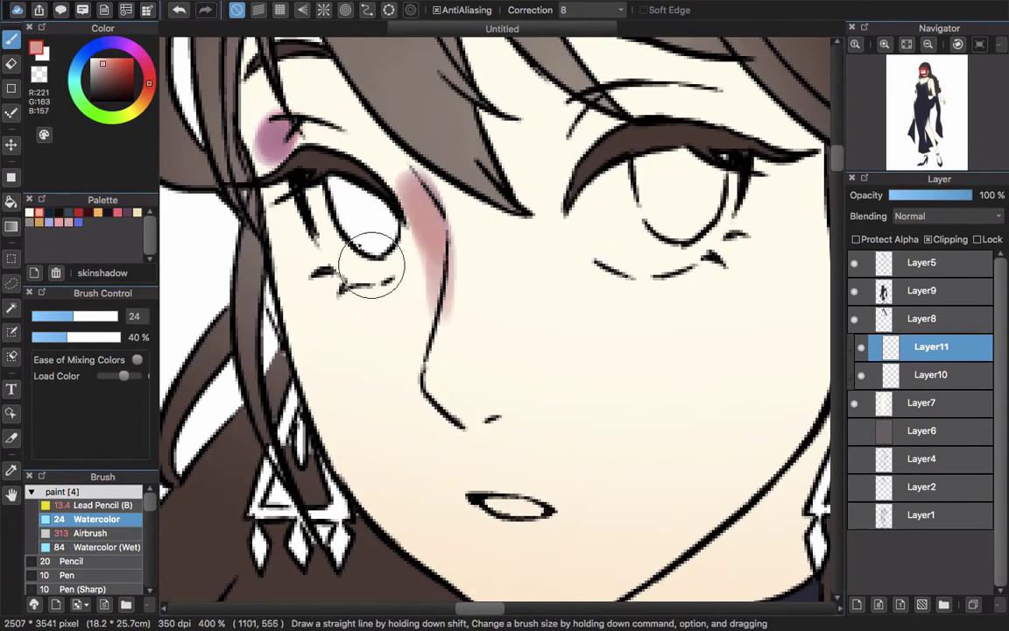
{"action": "left_click_drag", "start_coordinate": [350, 211], "coordinate": [416, 278]}
{"action": "left_click_drag", "start_coordinate": [352, 190], "coordinate": [338, 210]}
{"action": "left_click_drag", "start_coordinate": [525, 227], "coordinate": [371, 183]}
{"action": "mouse_move", "coordinate": [465, 167]}
{"action": "left_mouse_down"}
{"action": "mouse_move", "coordinate": [485, 147]}
{"action": "mouse_move", "coordinate": [458, 215]}
{"action": "left_mouse_up"}
{"action": "left_click_drag", "start_coordinate": [377, 426], "coordinate": [452, 202]}
{"action": "left_click_drag", "start_coordinate": [425, 208], "coordinate": [478, 219]}
{"action": "left_click_drag", "start_coordinate": [399, 234], "coordinate": [470, 385]}
{"action": "left_click_drag", "start_coordinate": [359, 213], "coordinate": [367, 224]}
{"action": "scroll", "coordinate": [575, 240], "scroll_direction": "up", "scroll_amount": 5}
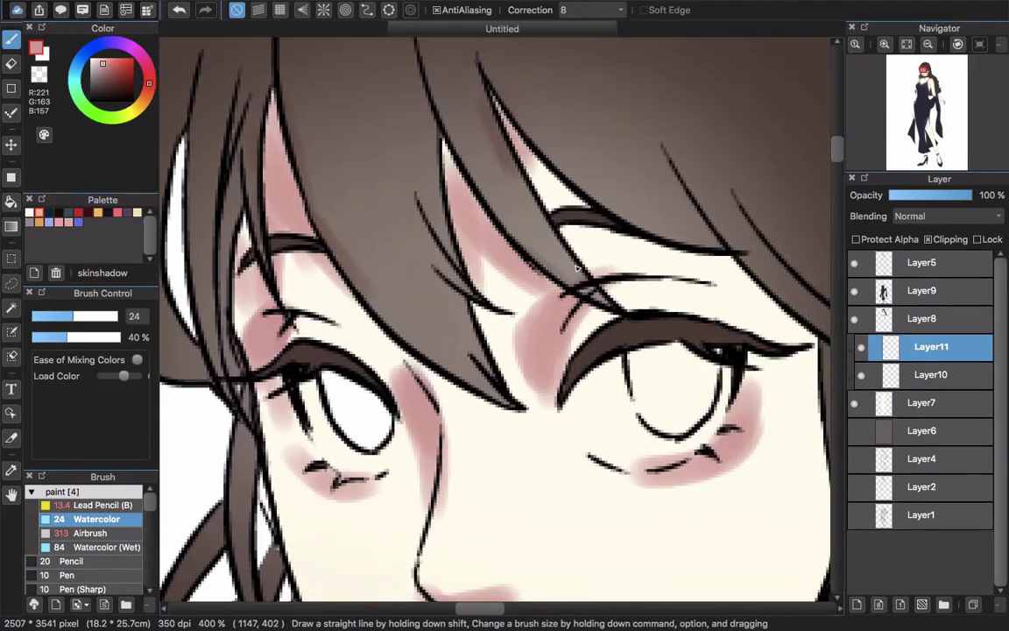
Move Layer11 below Layer10 and paint dusty pink Watercolor shadows on the neck beneath the jaw and inside the ear
{"action": "scroll", "coordinate": [496, 157], "scroll_direction": "down", "scroll_amount": 5}
{"action": "scroll", "coordinate": [495, 158], "scroll_direction": "right", "scroll_amount": 5}
{"action": "scroll", "coordinate": [614, 195], "scroll_direction": "down", "scroll_amount": 5}
{"action": "scroll", "coordinate": [613, 195], "scroll_direction": "left", "scroll_amount": 3}
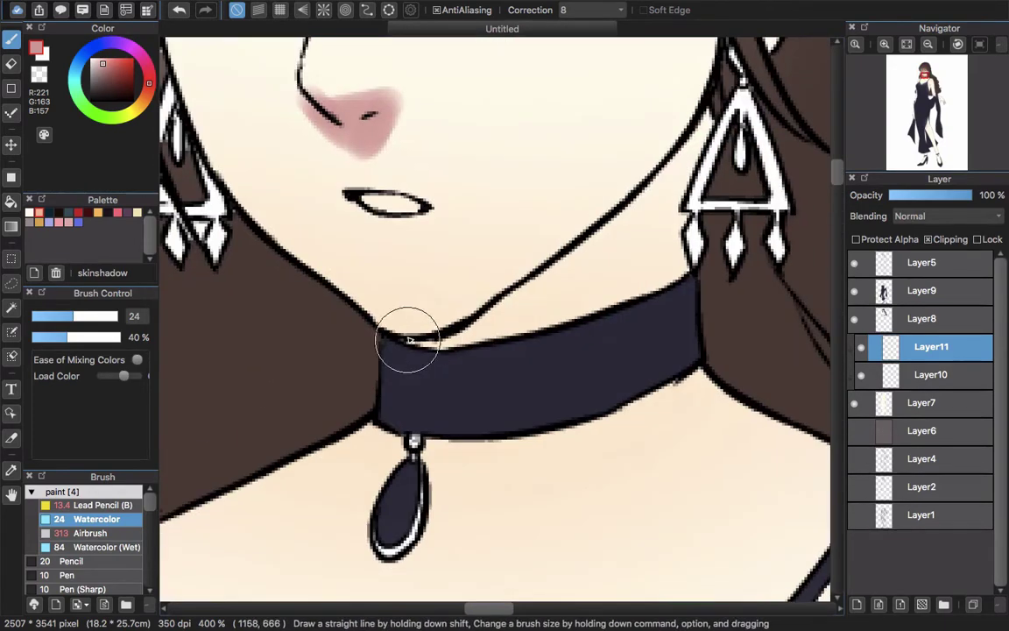
{"action": "left_click", "coordinate": [966, 375]}
{"action": "scroll", "coordinate": [672, 149], "scroll_direction": "down", "scroll_amount": 3}
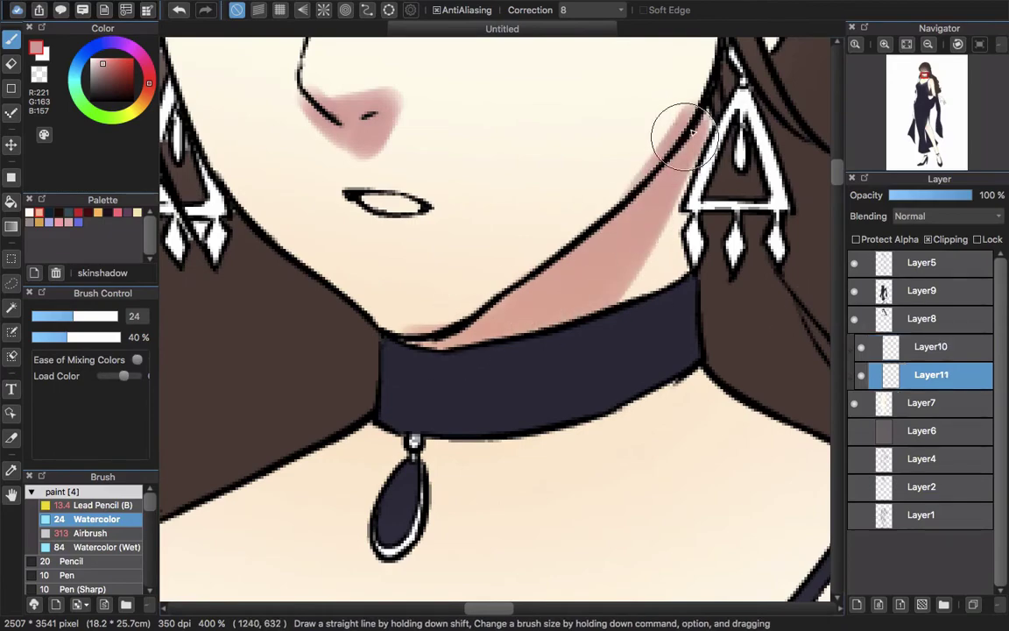
{"action": "scroll", "coordinate": [570, 169], "scroll_direction": "down", "scroll_amount": 3}
{"action": "scroll", "coordinate": [454, 285], "scroll_direction": "up", "scroll_amount": 3}
{"action": "scroll", "coordinate": [453, 284], "scroll_direction": "up", "scroll_amount": 1}
{"action": "scroll", "coordinate": [454, 284], "scroll_direction": "left", "scroll_amount": 2}
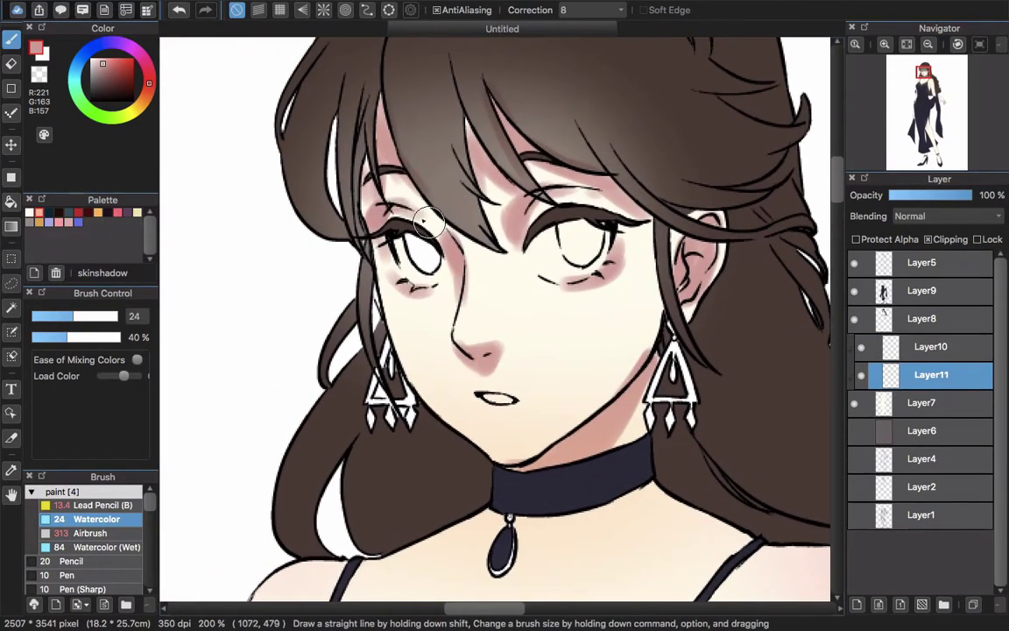
Paint dusty pink shadows in the cleavage and on the upper arm beside the dress, beneath the blushed shoulder
{"action": "scroll", "coordinate": [420, 395], "scroll_direction": "down", "scroll_amount": 6}
{"action": "left_click_drag", "start_coordinate": [397, 534], "coordinate": [454, 470]}
{"action": "scroll", "coordinate": [391, 510], "scroll_direction": "down", "scroll_amount": 3}
{"action": "scroll", "coordinate": [391, 510], "scroll_direction": "left", "scroll_amount": 2}
{"action": "mouse_move", "coordinate": [424, 388]}
{"action": "left_mouse_down"}
{"action": "mouse_move", "coordinate": [435, 429]}
{"action": "mouse_move", "coordinate": [453, 437]}
{"action": "mouse_move", "coordinate": [518, 375]}
{"action": "left_mouse_up"}
{"action": "scroll", "coordinate": [409, 325], "scroll_direction": "left", "scroll_amount": 3}
{"action": "left_click_drag", "start_coordinate": [404, 266], "coordinate": [361, 398]}
{"action": "left_click_drag", "start_coordinate": [381, 303], "coordinate": [355, 407]}
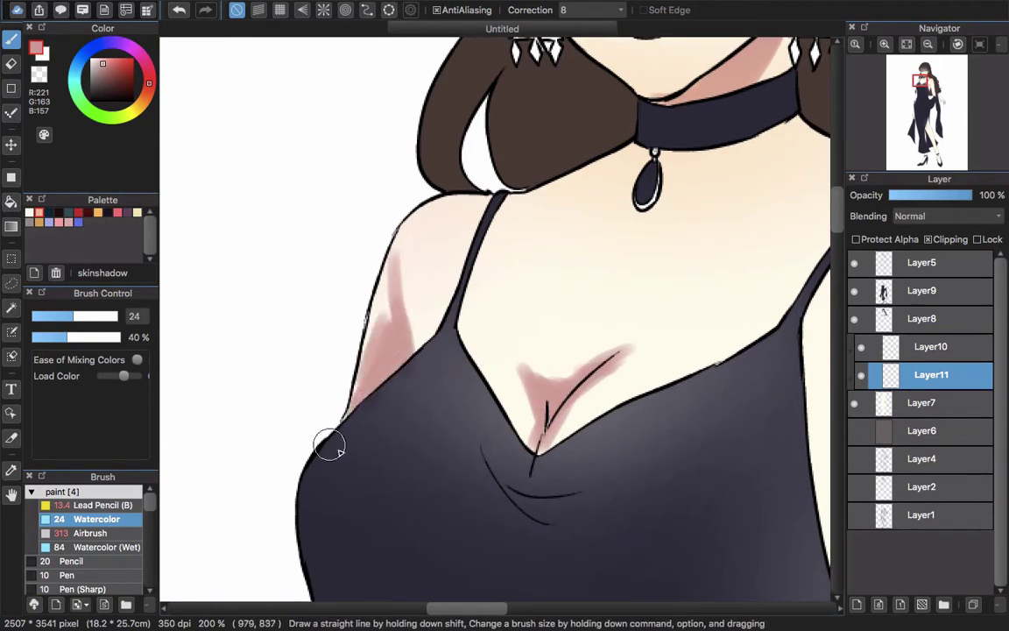
Shade the armpit and inner side of the bent arm, then the elbow with the brush enlarged to 36
{"action": "scroll", "coordinate": [329, 445], "scroll_direction": "right", "scroll_amount": 4}
{"action": "scroll", "coordinate": [329, 444], "scroll_direction": "down", "scroll_amount": 3}
{"action": "mouse_move", "coordinate": [566, 265]}
{"action": "left_mouse_down"}
{"action": "mouse_move", "coordinate": [579, 221]}
{"action": "mouse_move", "coordinate": [617, 229]}
{"action": "mouse_move", "coordinate": [571, 328]}
{"action": "left_mouse_up"}
{"action": "mouse_move", "coordinate": [592, 250]}
{"action": "left_mouse_down"}
{"action": "mouse_move", "coordinate": [579, 387]}
{"action": "mouse_move", "coordinate": [536, 493]}
{"action": "mouse_move", "coordinate": [596, 342]}
{"action": "left_mouse_up"}
{"action": "key", "text": "bracketright"}
{"action": "key", "text": "bracketright"}
{"action": "key", "text": "bracketright"}
{"action": "left_click_drag", "start_coordinate": [596, 341], "coordinate": [585, 460]}
{"action": "scroll", "coordinate": [571, 263], "scroll_direction": "down", "scroll_amount": 4}
{"action": "scroll", "coordinate": [570, 275], "scroll_direction": "down", "scroll_amount": 3}
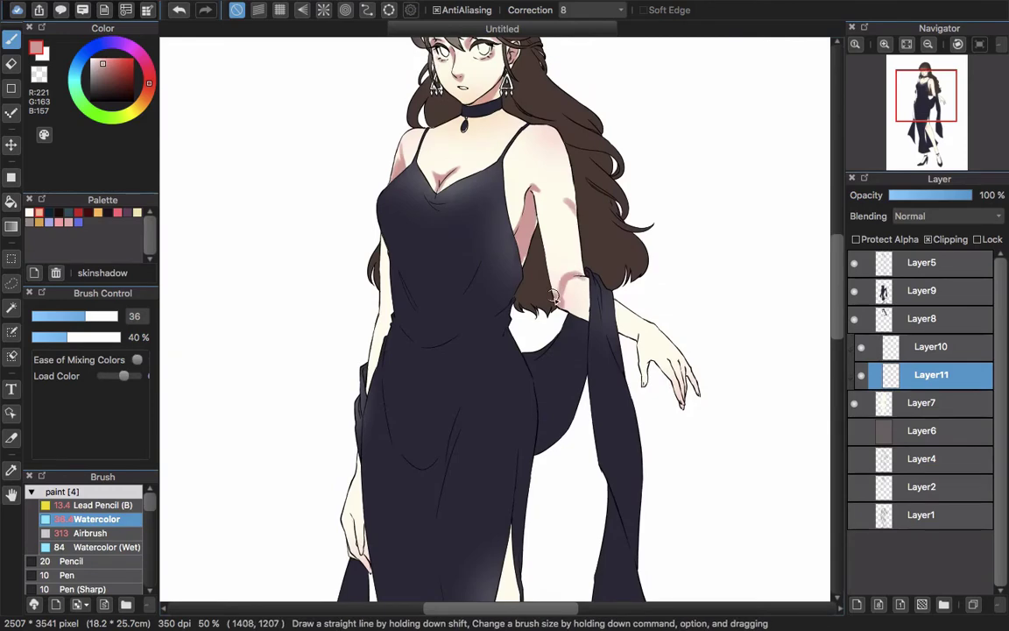
With the brush at size 76, paint shadows on the hands, the bent arm's wrist, the dress slit, the knee and the rear leg
{"action": "scroll", "coordinate": [554, 295], "scroll_direction": "down", "scroll_amount": 15}
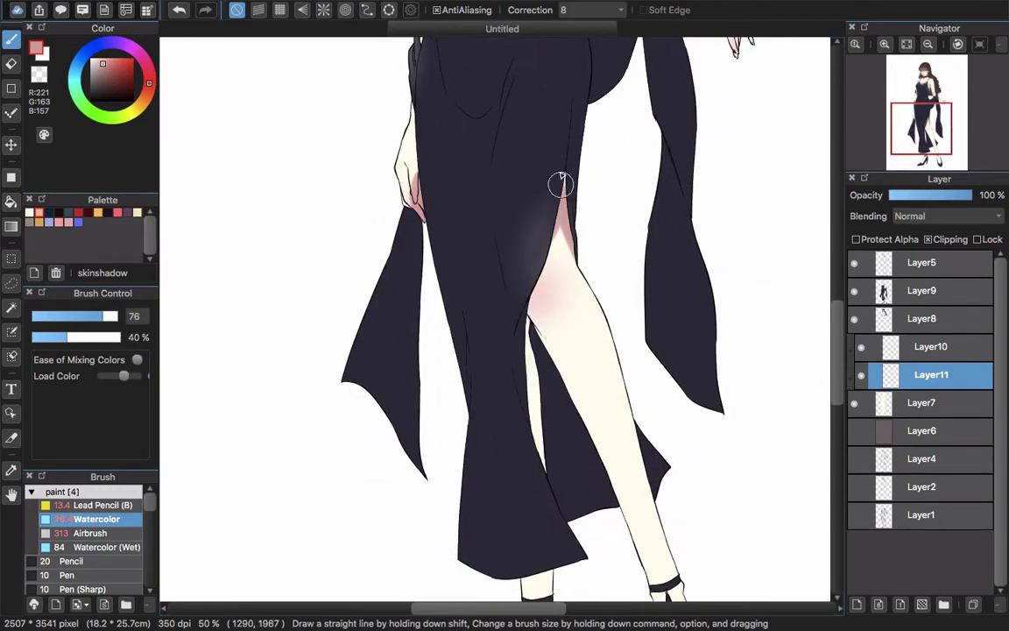
{"action": "scroll", "coordinate": [562, 182], "scroll_direction": "down", "scroll_amount": 7}
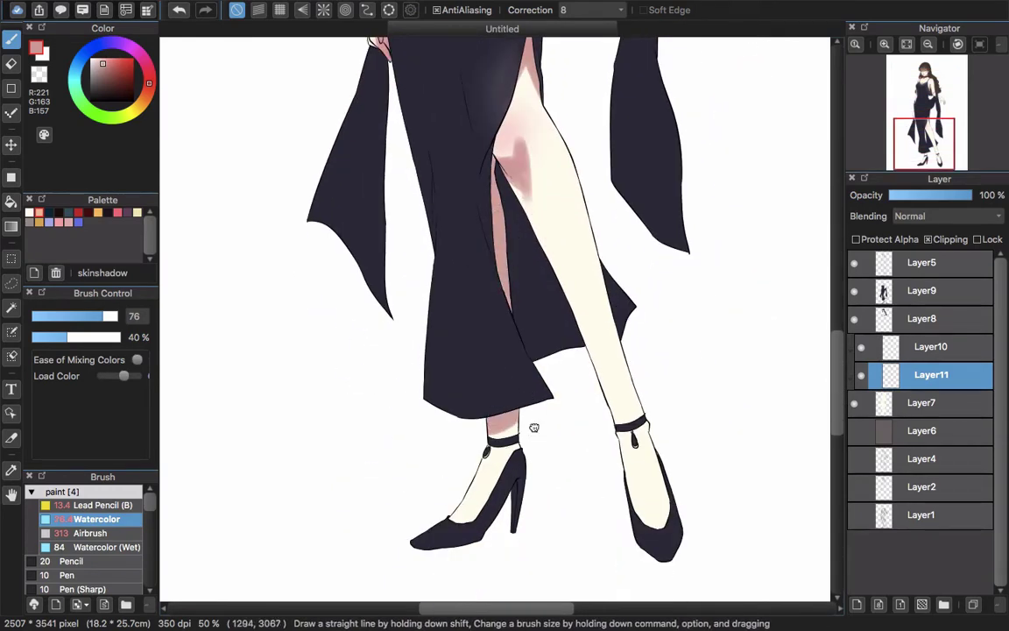
{"action": "scroll", "coordinate": [534, 427], "scroll_direction": "up", "scroll_amount": 12}
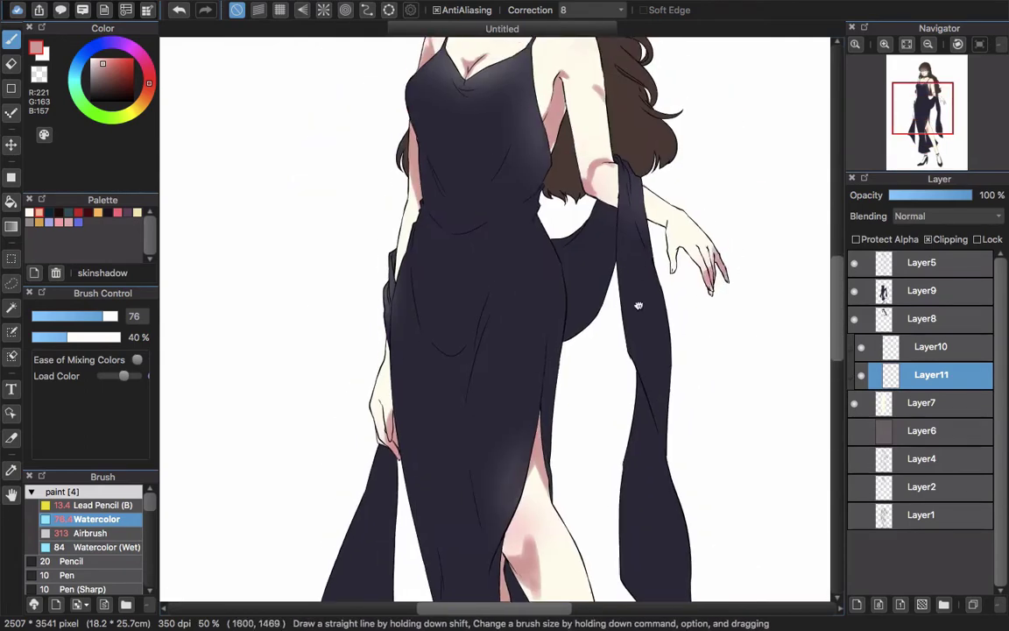
{"action": "scroll", "coordinate": [639, 304], "scroll_direction": "up", "scroll_amount": 4}
{"action": "scroll", "coordinate": [440, 255], "scroll_direction": "up", "scroll_amount": 4}
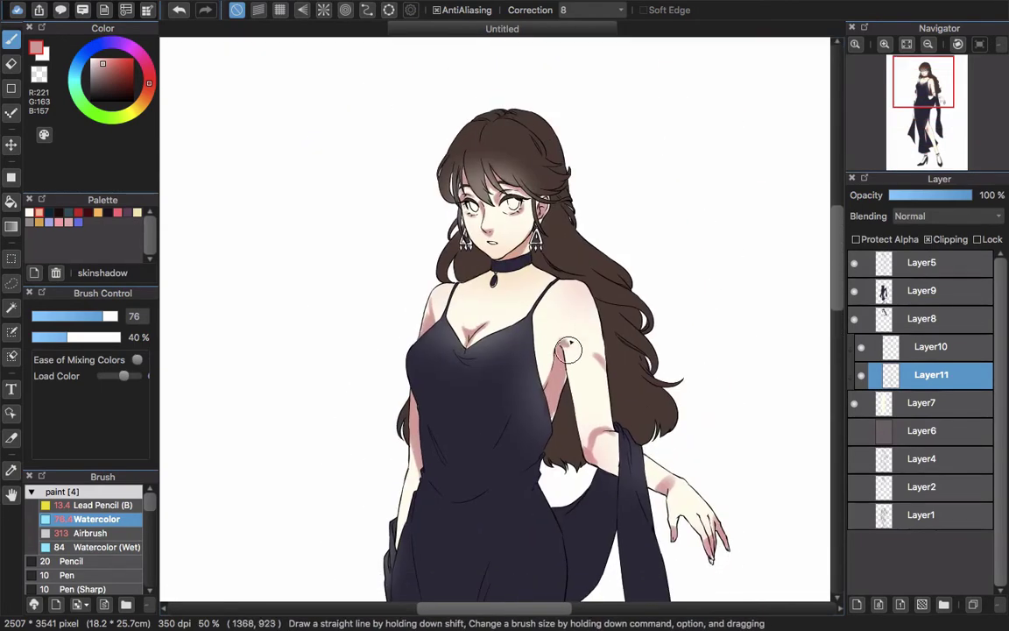
Extend the shadow across the bent arm's upper part and widen the shadow around its elbow
{"action": "left_click_drag", "start_coordinate": [582, 347], "coordinate": [597, 361]}
{"action": "mouse_move", "coordinate": [605, 422]}
{"action": "left_mouse_down"}
{"action": "mouse_move", "coordinate": [570, 350]}
{"action": "mouse_move", "coordinate": [590, 367]}
{"action": "left_mouse_up"}
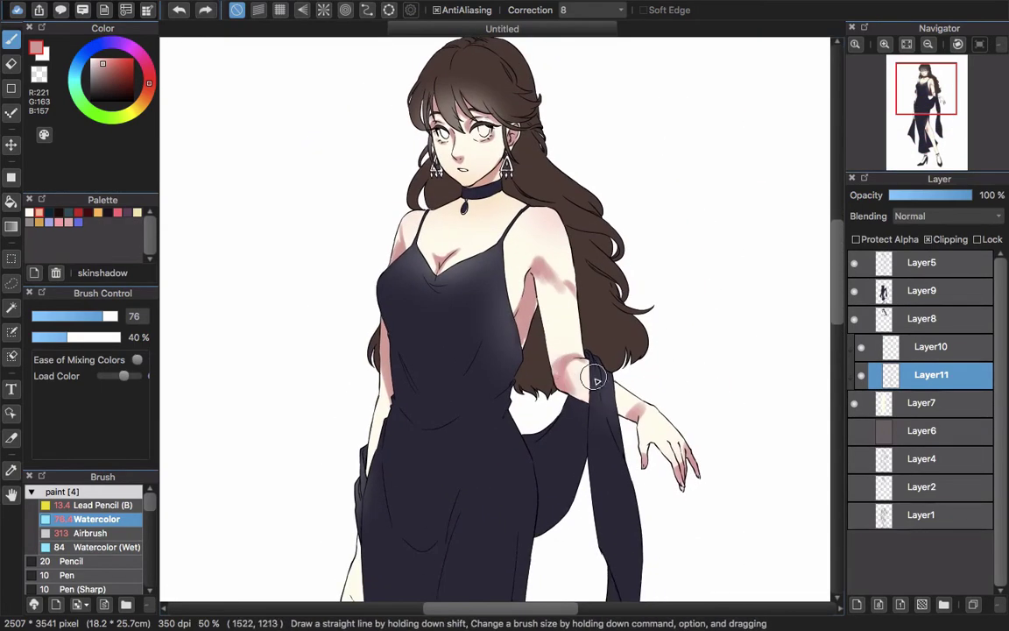
{"action": "left_click_drag", "start_coordinate": [479, 416], "coordinate": [549, 402]}
{"action": "scroll", "coordinate": [550, 402], "scroll_direction": "down", "scroll_amount": 10}
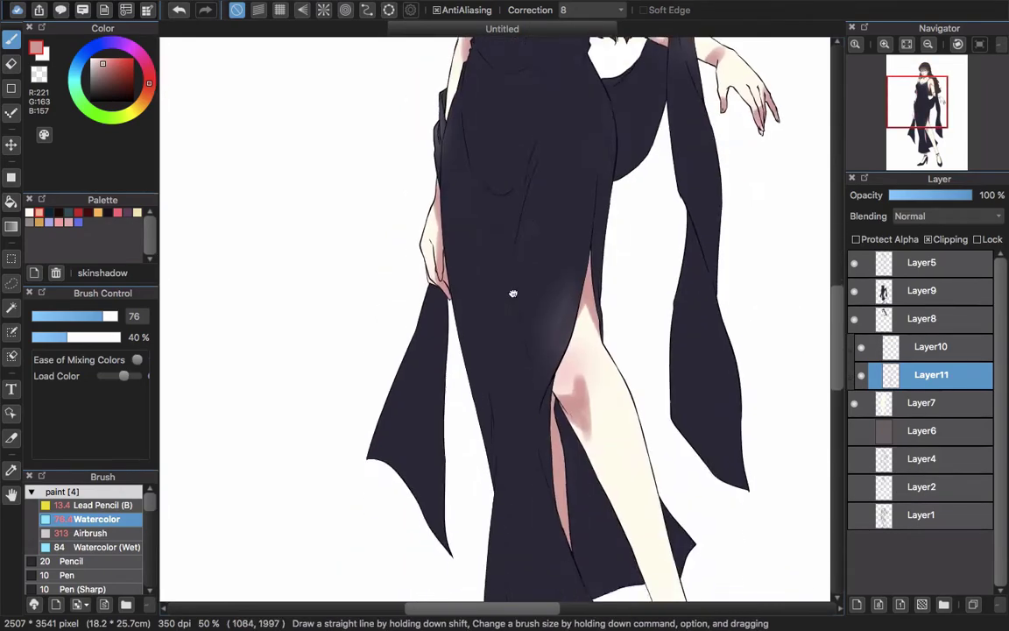
{"action": "scroll", "coordinate": [514, 500], "scroll_direction": "down", "scroll_amount": 6}
{"action": "scroll", "coordinate": [504, 474], "scroll_direction": "up", "scroll_amount": 20}
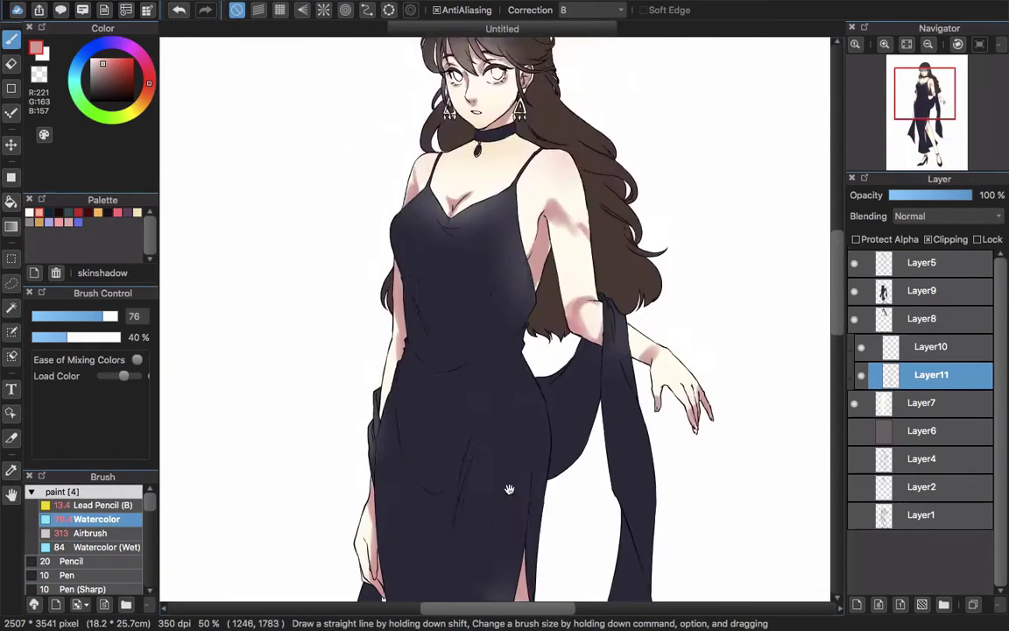
{"action": "scroll", "coordinate": [481, 221], "scroll_direction": "up", "scroll_amount": 3}
Blend the shadows beneath both eyes using Watercolor (Wet) at size 22 in the sampled light skin tone (R255 G252 B237)
{"action": "left_click", "coordinate": [459, 199], "text": "alt"}
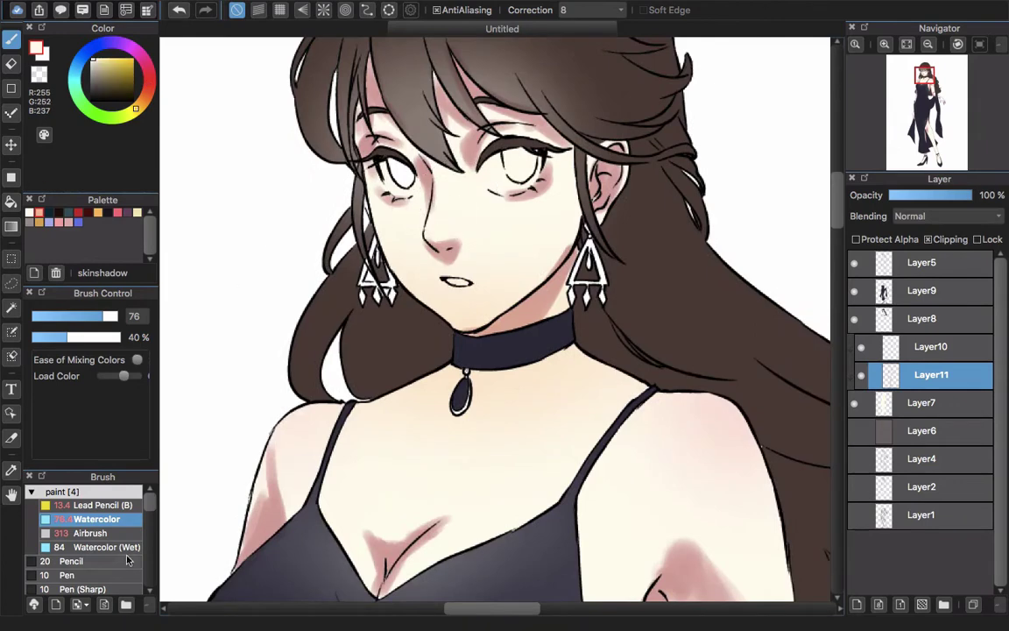
{"action": "left_click", "coordinate": [128, 549]}
{"action": "mouse_move", "coordinate": [428, 155]}
{"action": "left_mouse_down"}
{"action": "mouse_move", "coordinate": [431, 217]}
{"action": "mouse_move", "coordinate": [359, 215]}
{"action": "left_mouse_up"}
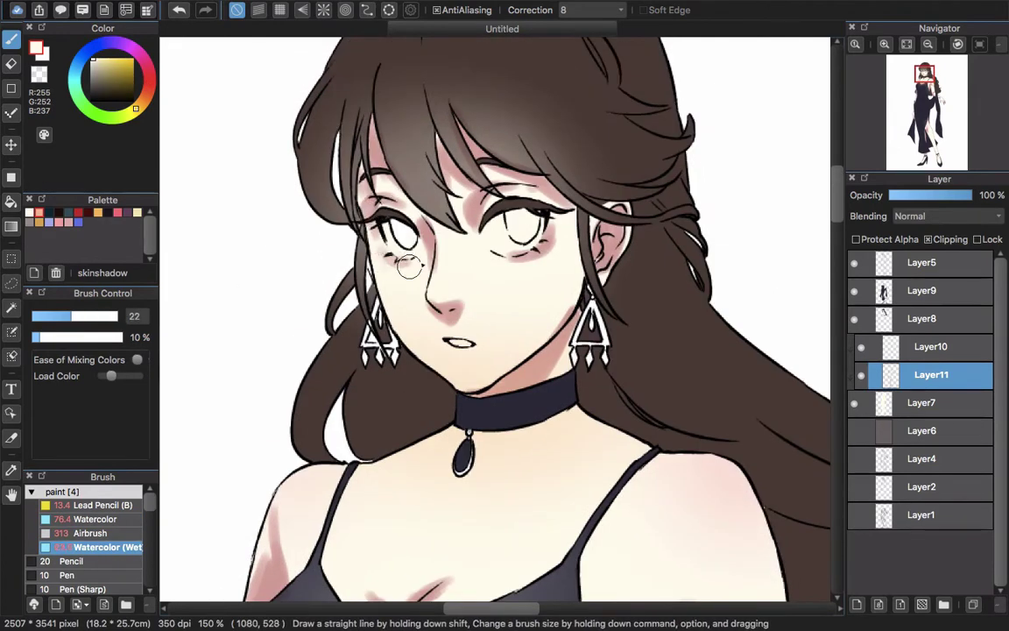
{"action": "scroll", "coordinate": [498, 225], "scroll_direction": "up", "scroll_amount": 2}
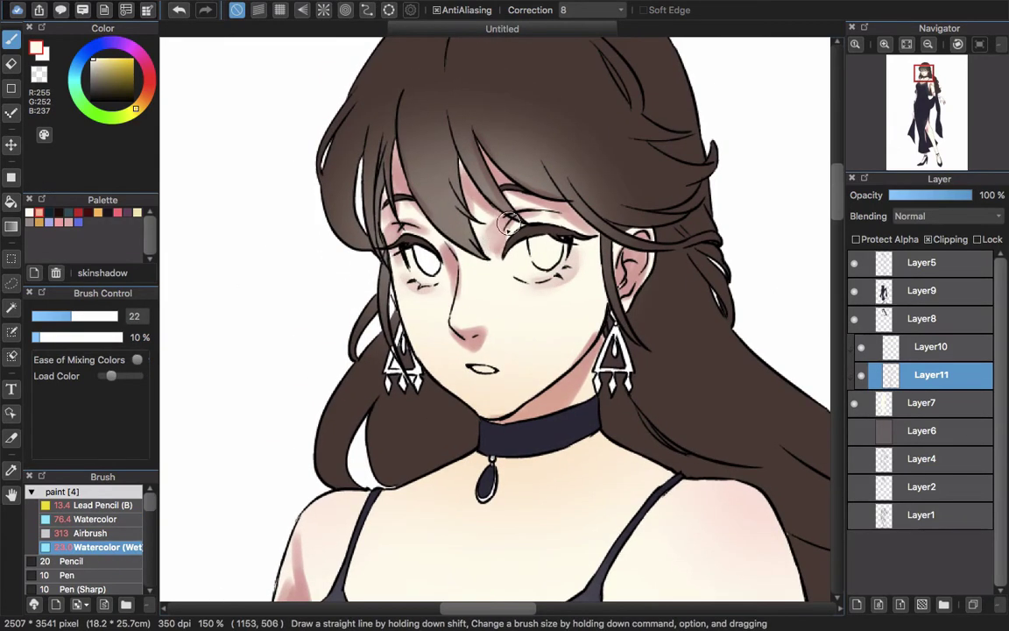
Undo the last wet stroke and soften the eye-socket shadows using Watercolor at size 33 in light skin tone
{"action": "left_click", "coordinate": [105, 520]}
{"action": "key", "text": "super+z"}
{"action": "left_click_drag", "start_coordinate": [480, 254], "coordinate": [410, 318], "text": "alt+super"}
{"action": "left_click_drag", "start_coordinate": [494, 225], "coordinate": [498, 235]}
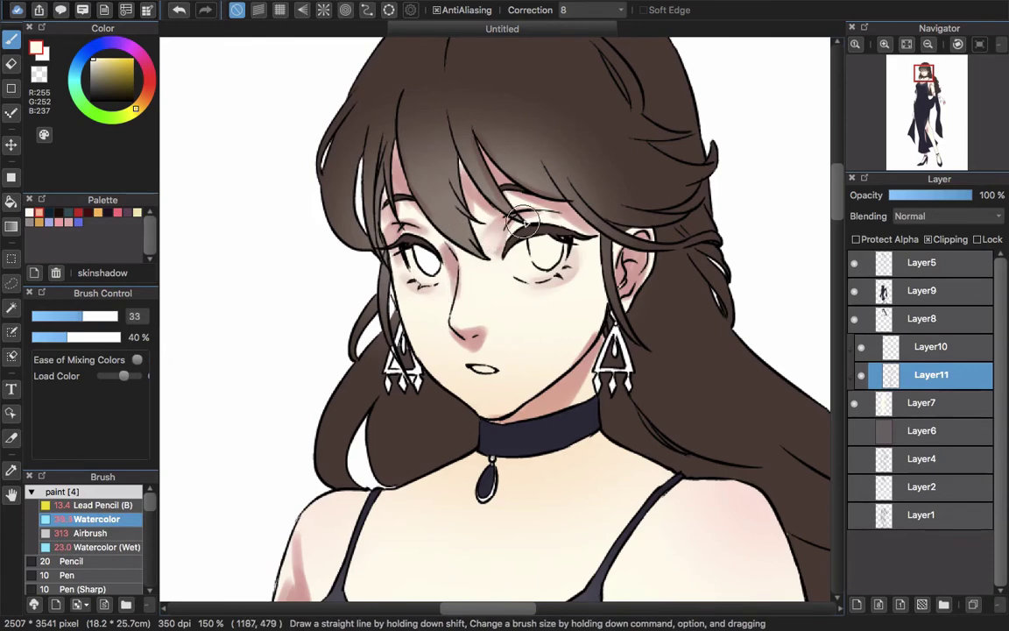
{"action": "scroll", "coordinate": [561, 226], "scroll_direction": "down", "scroll_amount": 2}
{"action": "scroll", "coordinate": [552, 210], "scroll_direction": "down", "scroll_amount": 2}
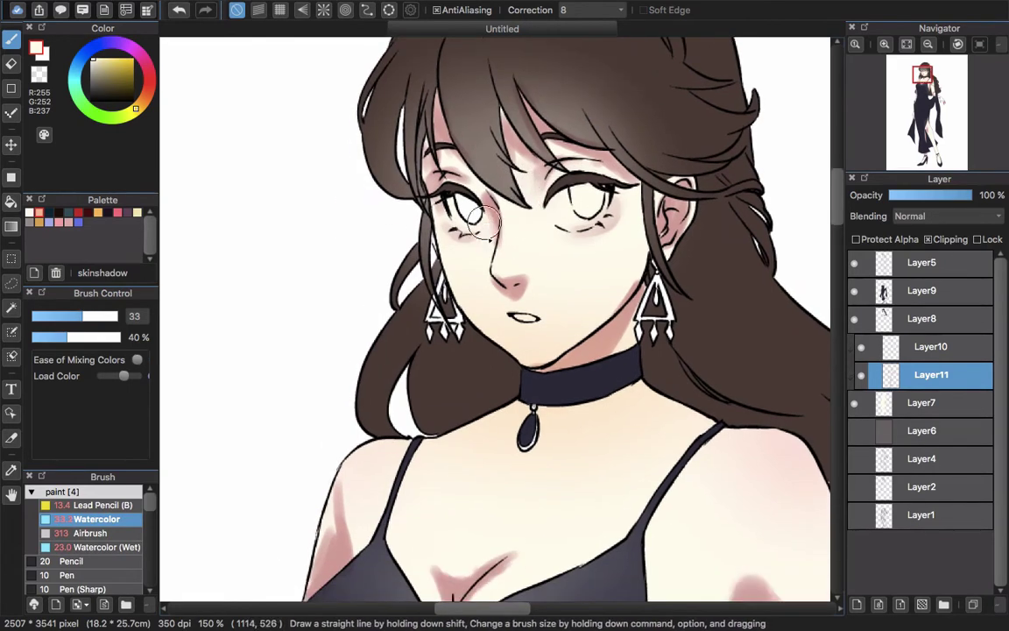
{"action": "scroll", "coordinate": [526, 223], "scroll_direction": "down", "scroll_amount": 2}
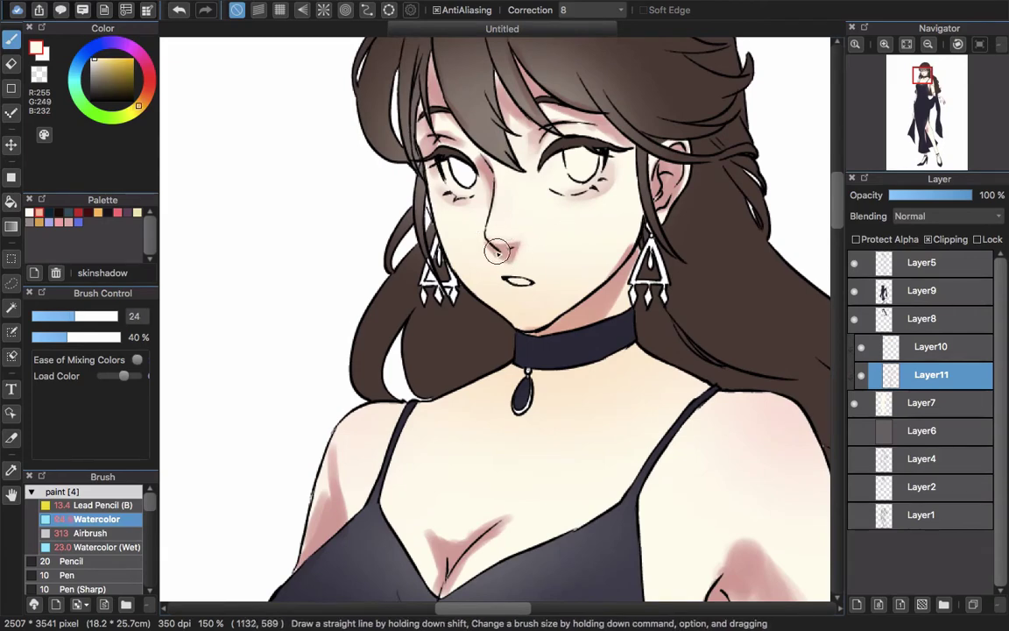
Refine the nose-tip shadow with Watercolor at size 13.4, alternating sampled dusty pink (R226 G173 B162) and light skin (R254 G249 B234)
{"action": "left_click", "coordinate": [516, 253], "text": "alt"}
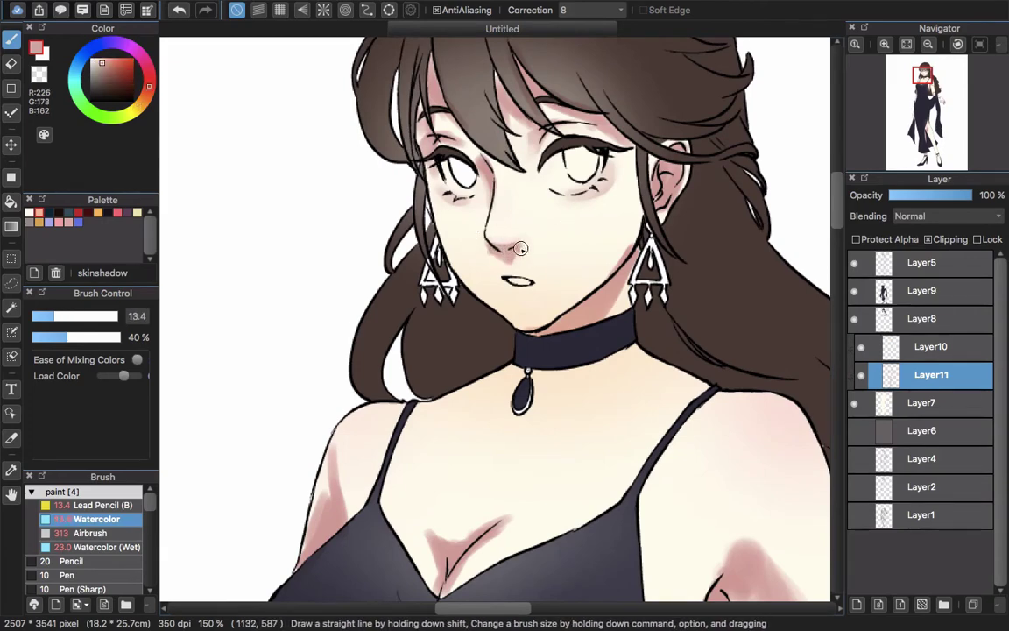
{"action": "scroll", "coordinate": [496, 240], "scroll_direction": "up", "scroll_amount": 3}
{"action": "left_click", "coordinate": [543, 174], "text": "alt"}
{"action": "left_click", "coordinate": [509, 271], "text": "alt"}
{"action": "mouse_move", "coordinate": [516, 286]}
{"action": "left_mouse_down"}
{"action": "mouse_move", "coordinate": [554, 266]}
{"action": "mouse_move", "coordinate": [488, 263]}
{"action": "mouse_move", "coordinate": [520, 258]}
{"action": "mouse_move", "coordinate": [534, 288]}
{"action": "mouse_move", "coordinate": [496, 290]}
{"action": "mouse_move", "coordinate": [552, 331]}
{"action": "left_mouse_up"}
{"action": "scroll", "coordinate": [534, 288], "scroll_direction": "up", "scroll_amount": 1}
{"action": "left_click", "coordinate": [524, 203], "text": "alt"}
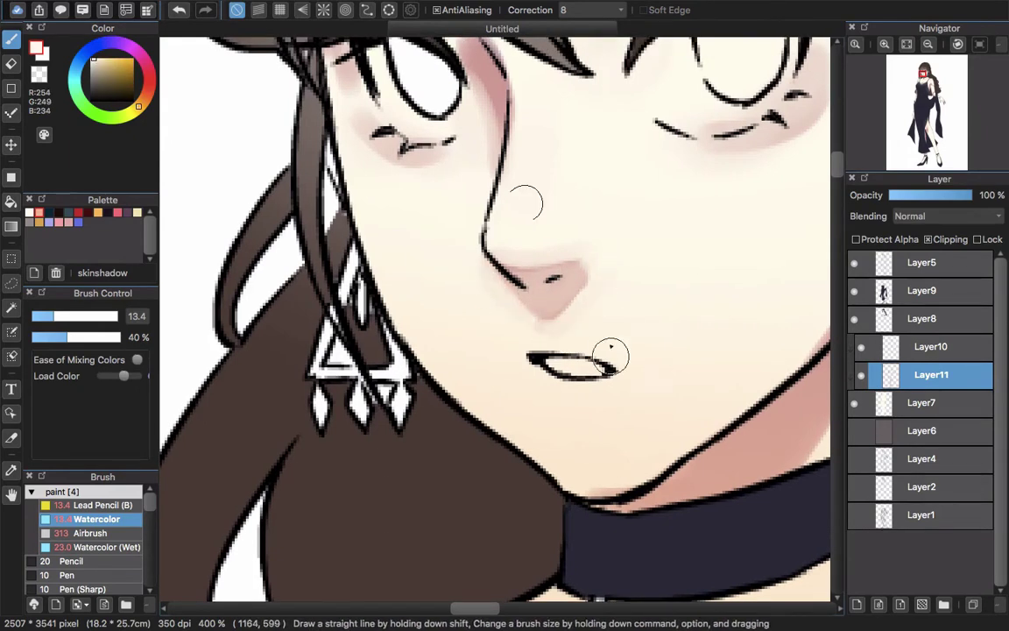
Reshape the shadow along the nose bridge beside the inner eye corner with sampled pinks (R235 G202 B186, R230 G193 B180)
{"action": "scroll", "coordinate": [611, 357], "scroll_direction": "down", "scroll_amount": 3}
{"action": "scroll", "coordinate": [596, 333], "scroll_direction": "up", "scroll_amount": 2}
{"action": "left_click", "coordinate": [591, 359], "text": "alt"}
{"action": "scroll", "coordinate": [526, 285], "scroll_direction": "up", "scroll_amount": 1}
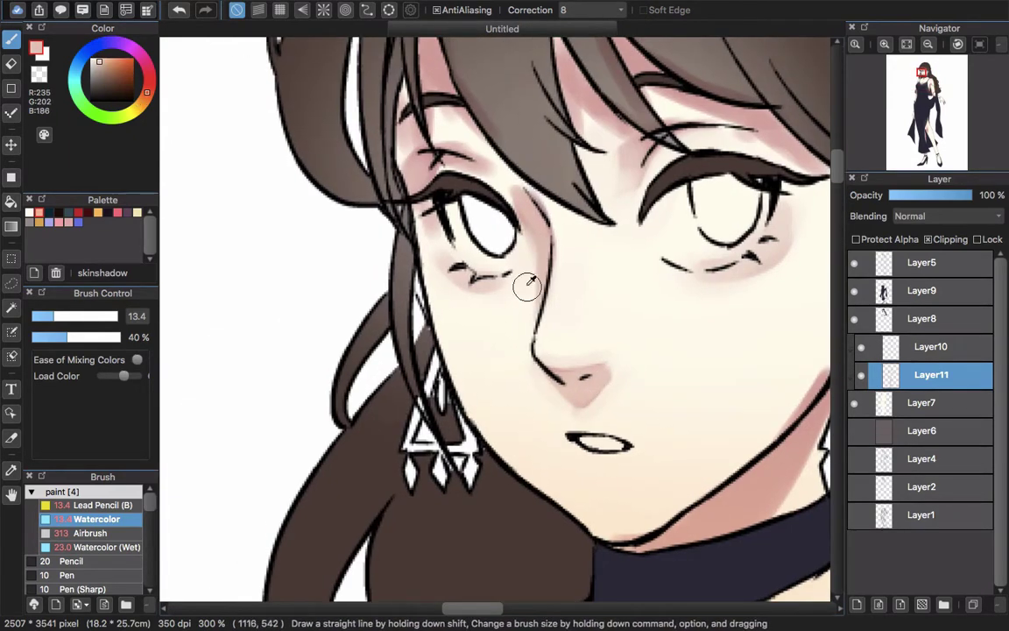
{"action": "left_click", "coordinate": [526, 287], "text": "alt"}
{"action": "scroll", "coordinate": [534, 399], "scroll_direction": "up", "scroll_amount": 2}
{"action": "left_click", "coordinate": [536, 236], "text": "alt"}
{"action": "left_click_drag", "start_coordinate": [536, 238], "coordinate": [564, 296]}
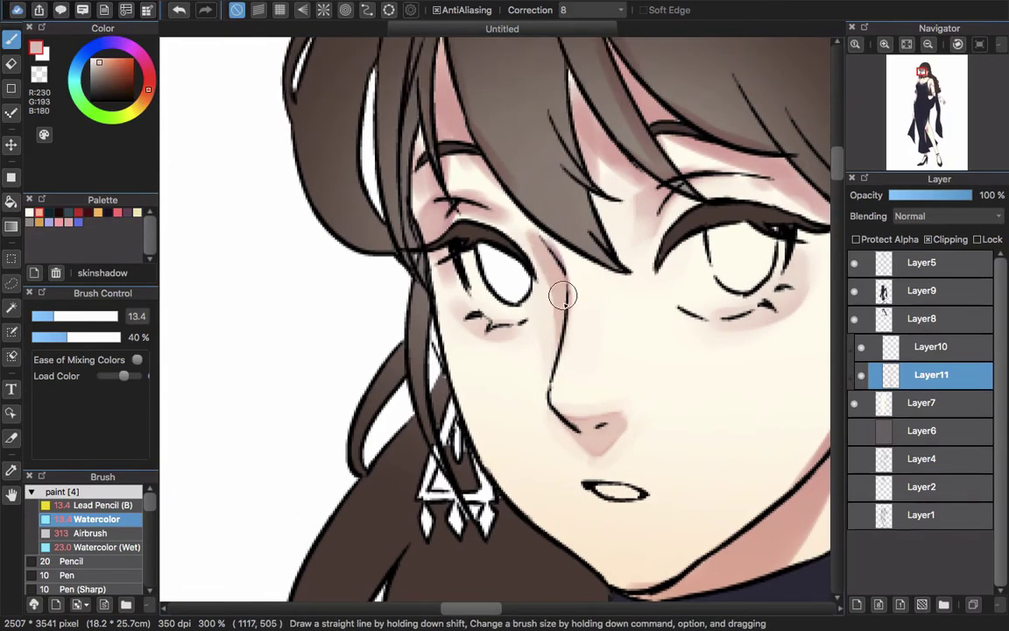
Clean up the eyelid with light skin (R255 G252 B237) and even out the forehead shadows beneath the bangs with R229 G192 B179
{"action": "scroll", "coordinate": [569, 319], "scroll_direction": "up", "scroll_amount": 2}
{"action": "left_click", "coordinate": [560, 274], "text": "alt"}
{"action": "scroll", "coordinate": [527, 261], "scroll_direction": "left", "scroll_amount": 2}
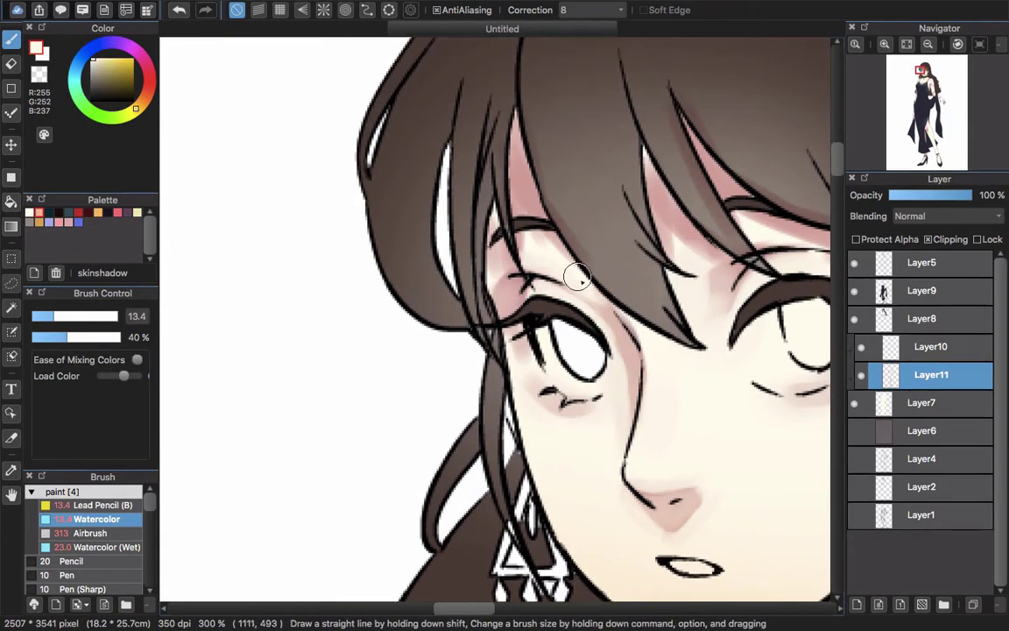
{"action": "scroll", "coordinate": [544, 241], "scroll_direction": "down", "scroll_amount": 1}
{"action": "scroll", "coordinate": [550, 195], "scroll_direction": "right", "scroll_amount": 1}
{"action": "scroll", "coordinate": [550, 194], "scroll_direction": "up", "scroll_amount": 1}
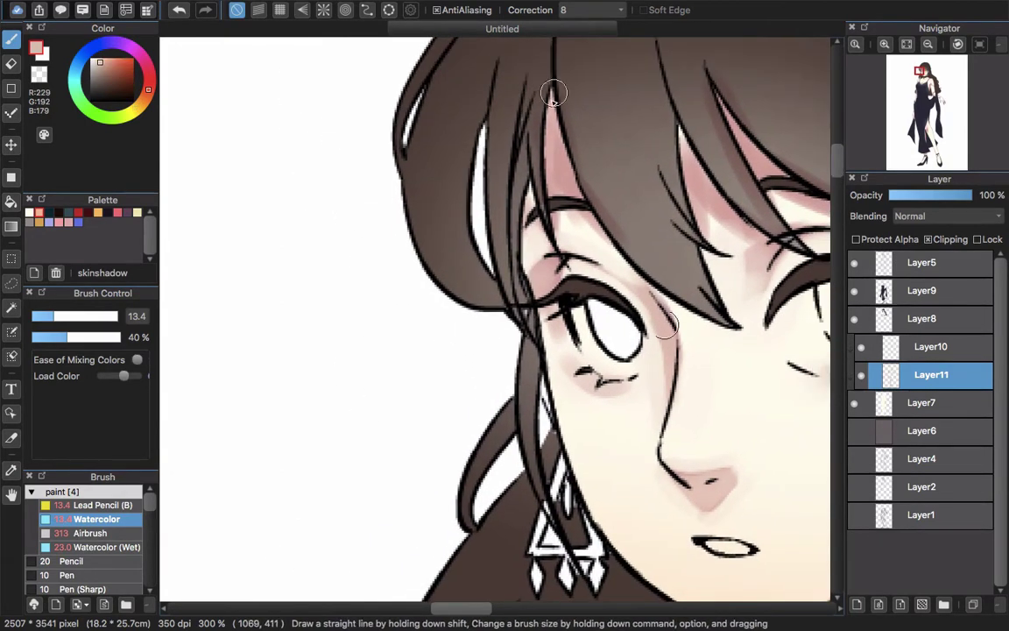
{"action": "left_click", "coordinate": [589, 289], "text": "alt"}
{"action": "scroll", "coordinate": [552, 179], "scroll_direction": "right", "scroll_amount": 3}
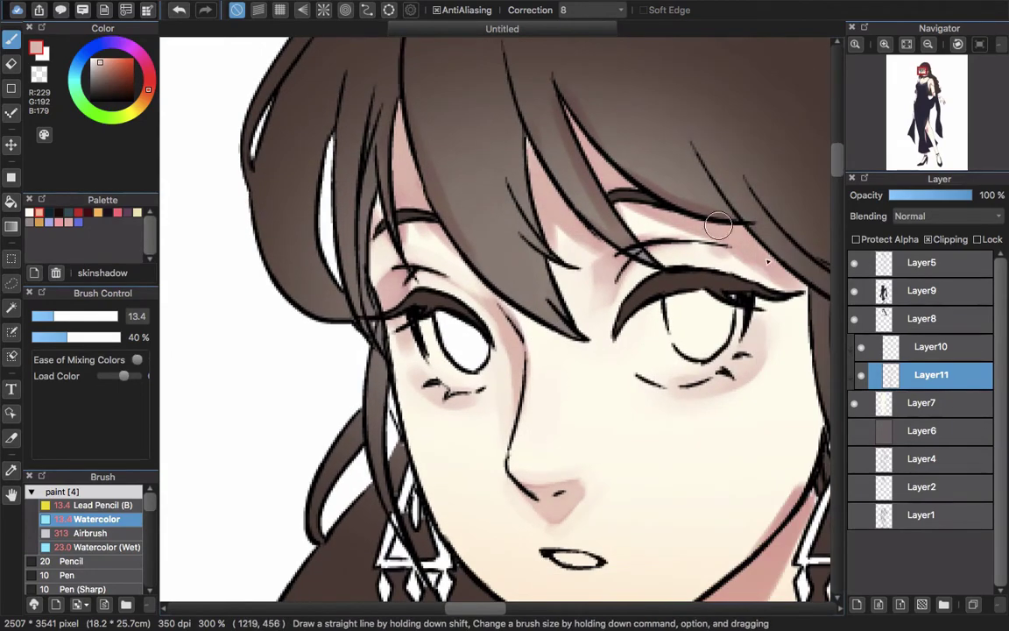
Touch up the shading around both eyes with sampled skin tones and trim excess shadow using the transparent colour
{"action": "scroll", "coordinate": [703, 285], "scroll_direction": "down", "scroll_amount": 3}
{"action": "left_click", "coordinate": [697, 410], "text": "alt"}
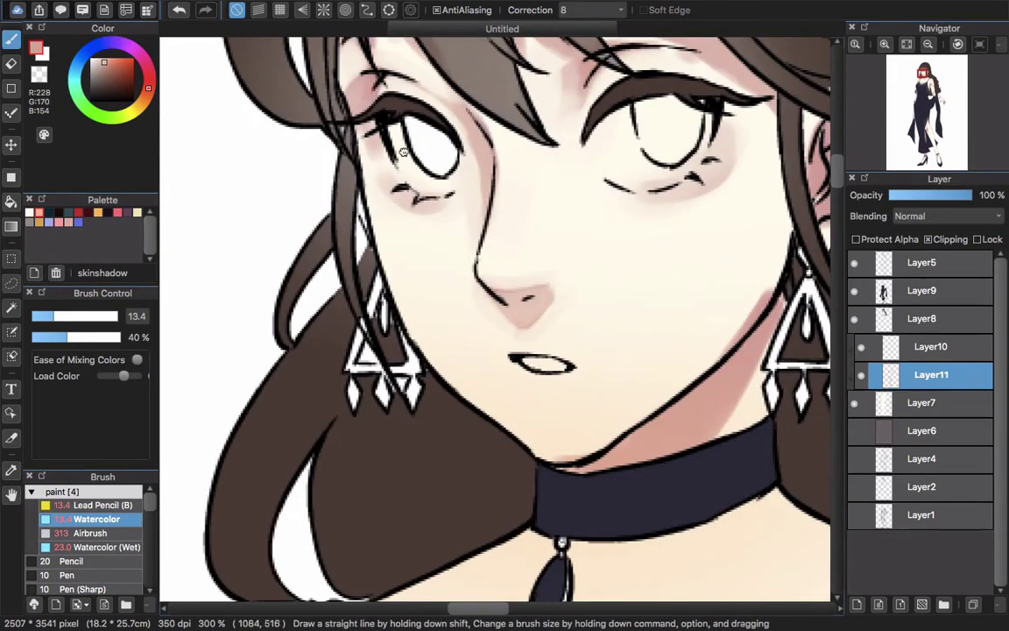
{"action": "scroll", "coordinate": [398, 202], "scroll_direction": "up", "scroll_amount": 2}
{"action": "scroll", "coordinate": [398, 245], "scroll_direction": "left", "scroll_amount": 1}
{"action": "left_click", "coordinate": [402, 256], "text": "alt"}
{"action": "left_click_drag", "start_coordinate": [760, 194], "coordinate": [717, 278]}
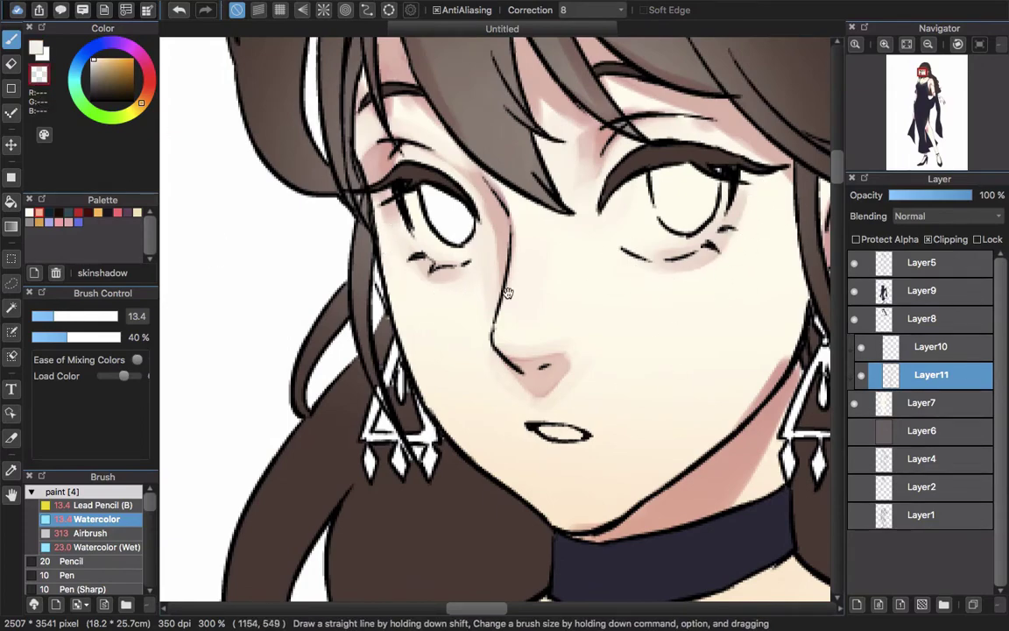
{"action": "scroll", "coordinate": [507, 293], "scroll_direction": "up", "scroll_amount": 1}
{"action": "scroll", "coordinate": [507, 292], "scroll_direction": "left", "scroll_amount": 1}
{"action": "scroll", "coordinate": [547, 249], "scroll_direction": "down", "scroll_amount": 2}
{"action": "scroll", "coordinate": [554, 262], "scroll_direction": "up", "scroll_amount": 1}
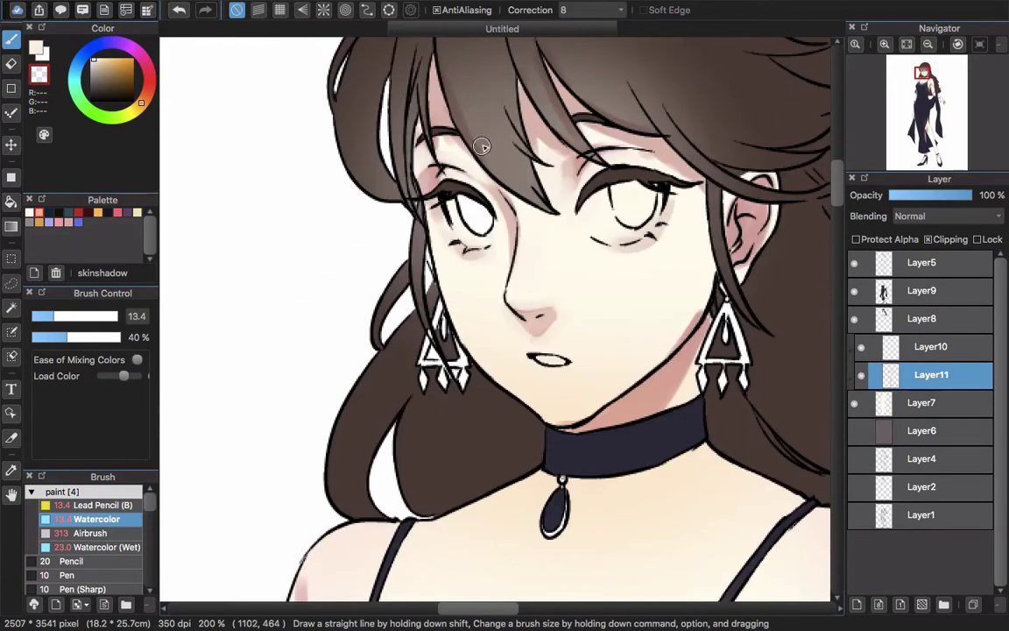
{"action": "left_click_drag", "start_coordinate": [481, 181], "coordinate": [492, 252]}
Soften the shadow edge on the neck below the ear using the Airbrush at size 27 in light skin (R251 G243 B229)
{"action": "left_click", "coordinate": [92, 532]}
{"action": "scroll", "coordinate": [495, 291], "scroll_direction": "down", "scroll_amount": 1}
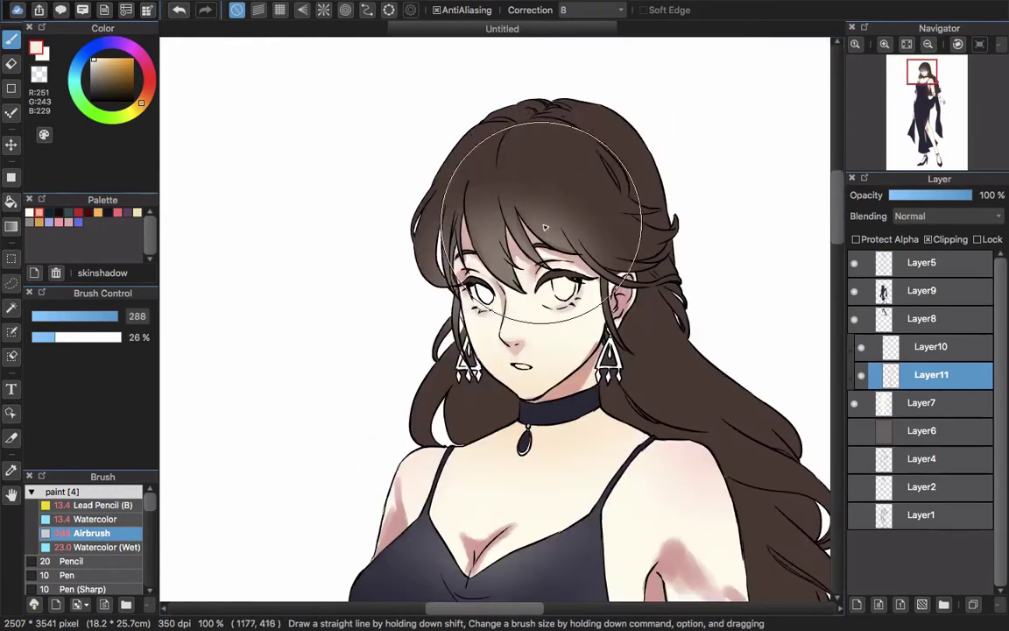
{"action": "left_click_drag", "start_coordinate": [631, 167], "coordinate": [503, 216]}
{"action": "scroll", "coordinate": [502, 218], "scroll_direction": "up", "scroll_amount": 1}
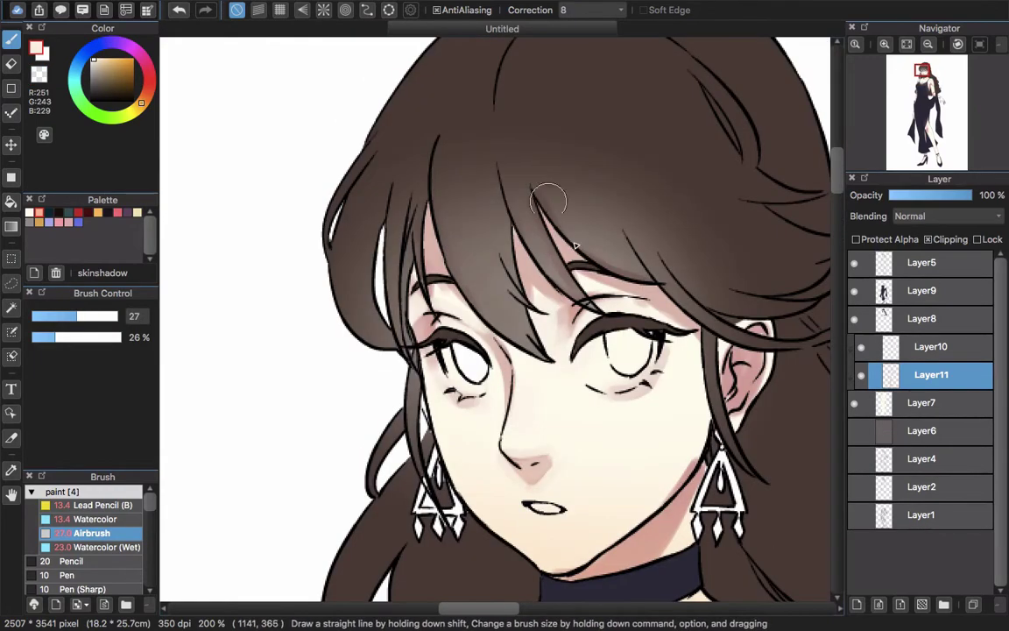
{"action": "scroll", "coordinate": [696, 300], "scroll_direction": "down", "scroll_amount": 10}
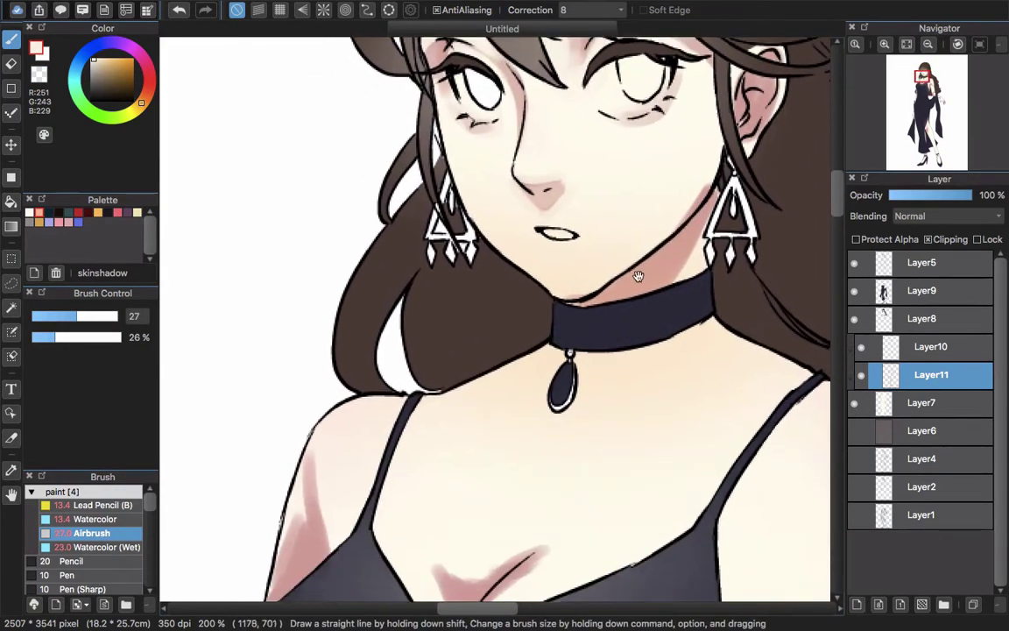
{"action": "left_click_drag", "start_coordinate": [702, 212], "coordinate": [651, 281]}
Paint Watercolor shadows in sampled R230 G173 B153 on the neck, under the hair at the shoulder and around the choker's pendant
{"action": "left_click", "coordinate": [629, 297], "text": "alt"}
{"action": "left_click", "coordinate": [97, 519]}
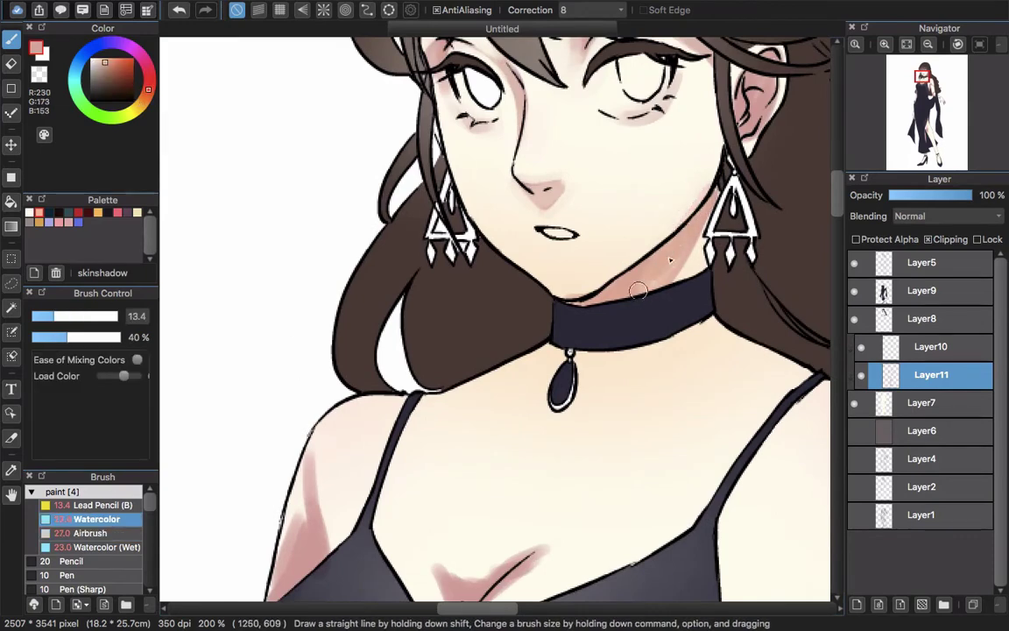
{"action": "scroll", "coordinate": [561, 323], "scroll_direction": "down", "scroll_amount": 2}
{"action": "scroll", "coordinate": [561, 322], "scroll_direction": "left", "scroll_amount": 2}
{"action": "left_click_drag", "start_coordinate": [577, 369], "coordinate": [626, 346]}
{"action": "left_click_drag", "start_coordinate": [505, 340], "coordinate": [626, 302]}
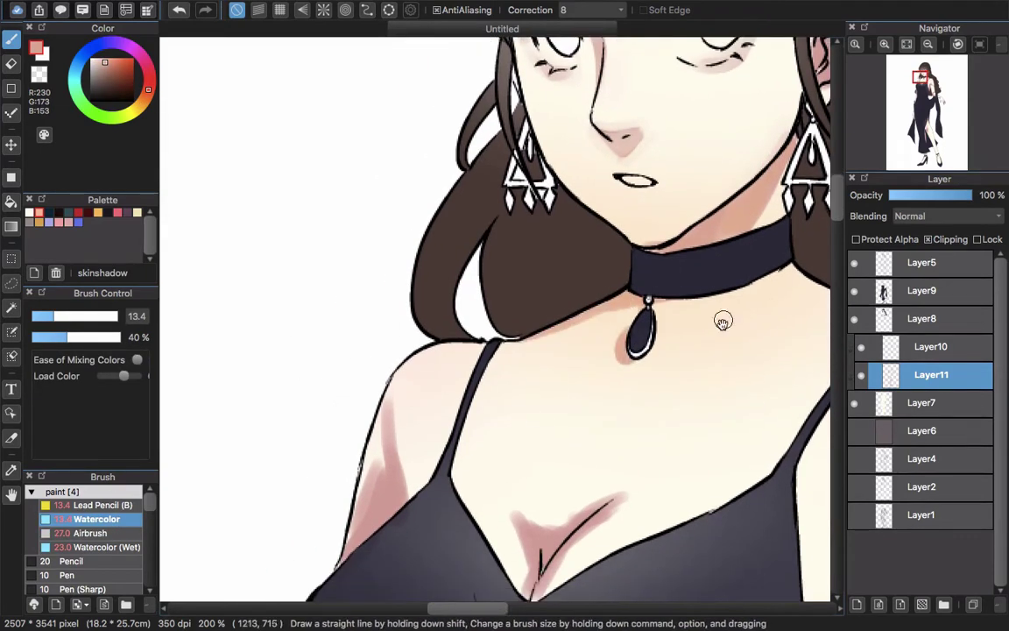
Paint collarbone shadows on both sides of the pendant and prepare a size 43 brush in light skin (R255 G238 B212) for blending
{"action": "left_click_drag", "start_coordinate": [723, 320], "coordinate": [568, 308]}
{"action": "mouse_move", "coordinate": [540, 317]}
{"action": "left_mouse_down"}
{"action": "mouse_move", "coordinate": [536, 350]}
{"action": "mouse_move", "coordinate": [688, 327]}
{"action": "left_mouse_up"}
{"action": "left_click_drag", "start_coordinate": [373, 333], "coordinate": [451, 349]}
{"action": "left_click", "coordinate": [604, 314], "text": "alt"}
{"action": "left_click_drag", "start_coordinate": [618, 304], "coordinate": [644, 304]}
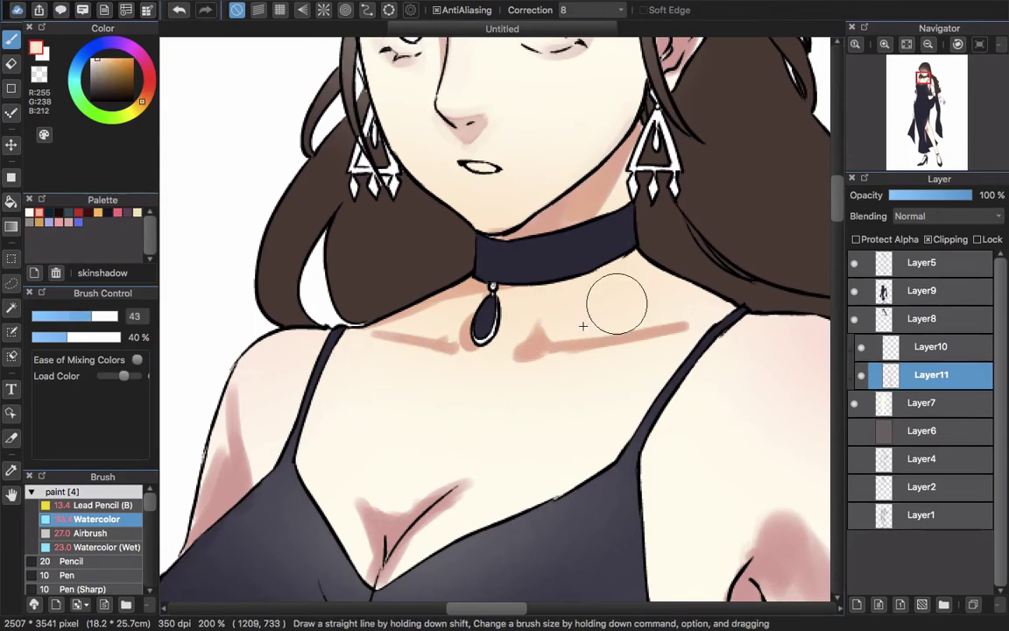
Soften the shading around the collarbones and pendant with the Watercolor brush
{"action": "left_click_drag", "start_coordinate": [536, 338], "coordinate": [646, 328]}
{"action": "left_click_drag", "start_coordinate": [447, 337], "coordinate": [425, 331]}
{"action": "left_click_drag", "start_coordinate": [508, 399], "coordinate": [447, 361]}
Sample the peach skin shadow and paint small accent strokes below both collarbones with a smaller Watercolor brush
{"action": "left_click", "coordinate": [465, 312], "text": "alt"}
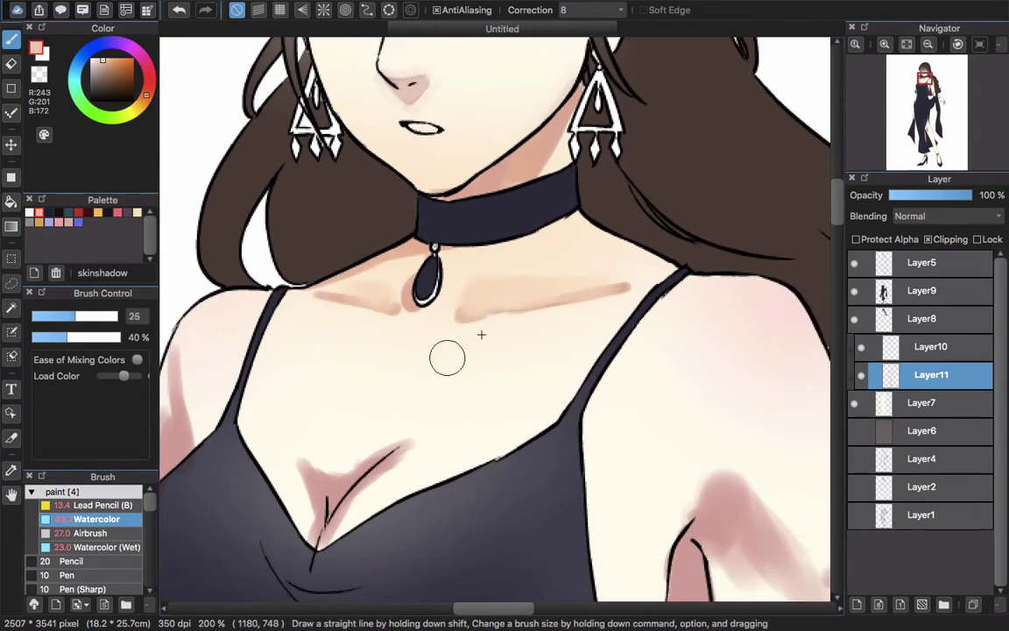
{"action": "key", "text": "bracketleft"}
{"action": "key", "text": "bracketleft"}
{"action": "left_click_drag", "start_coordinate": [487, 331], "coordinate": [456, 342]}
{"action": "left_click_drag", "start_coordinate": [369, 325], "coordinate": [384, 337]}
{"action": "left_click_drag", "start_coordinate": [263, 410], "coordinate": [241, 414]}
Blend the accents below the collarbones into the chest with the sampled pale skin tone at brush size 50
{"action": "left_click", "coordinate": [285, 364], "text": "alt"}
{"action": "key", "text": "bracketright"}
{"action": "key", "text": "bracketright"}
{"action": "key", "text": "bracketright"}
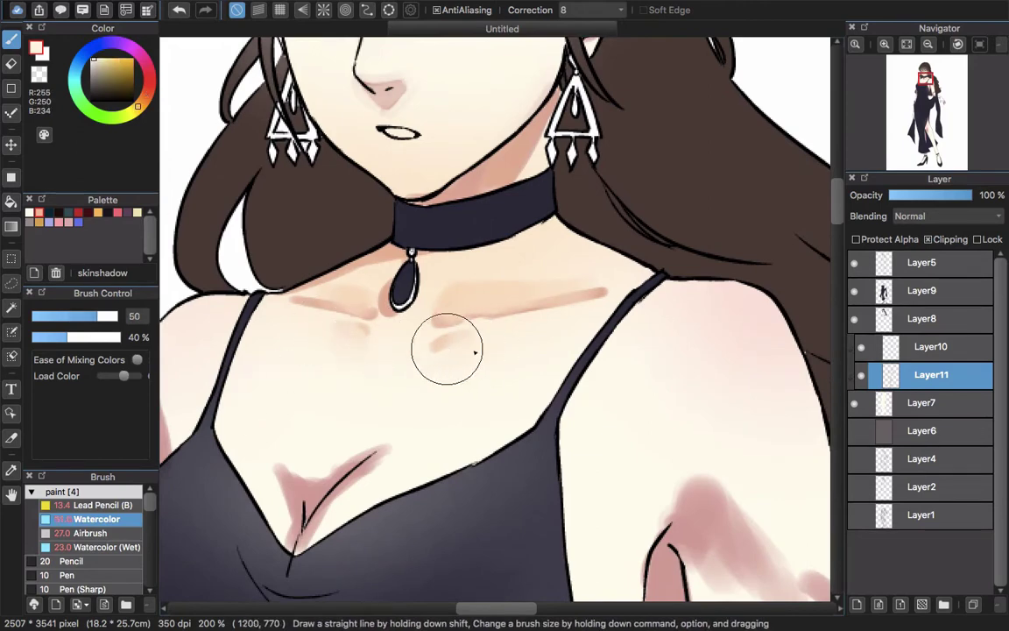
{"action": "scroll", "coordinate": [569, 252], "scroll_direction": "down", "scroll_amount": 3}
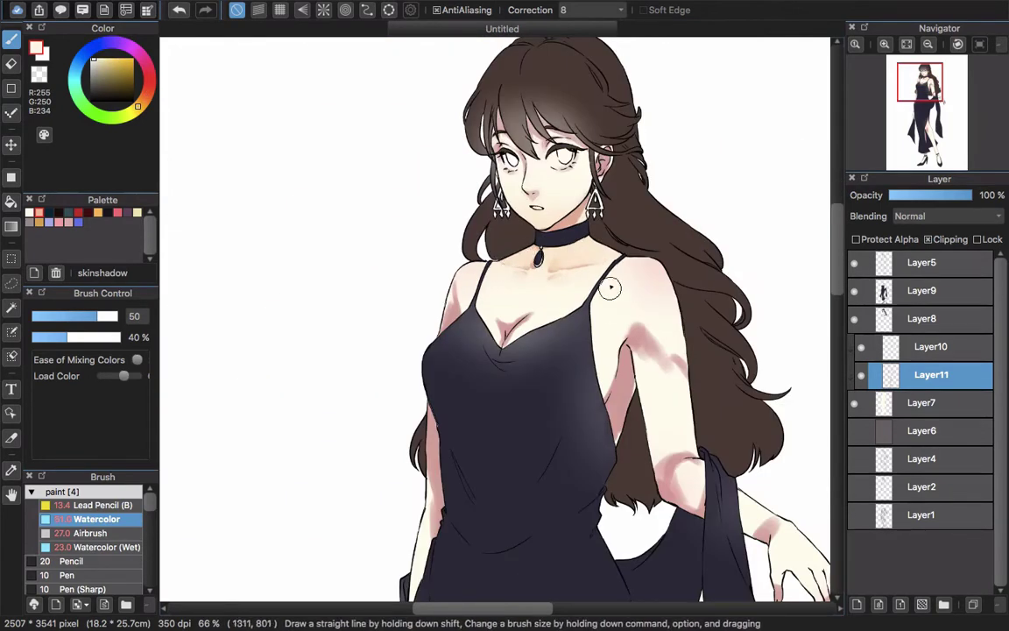
Lighten and spread the cleavage shadow with a sampled light pink skin tone
{"action": "scroll", "coordinate": [610, 287], "scroll_direction": "up", "scroll_amount": 3}
{"action": "scroll", "coordinate": [607, 285], "scroll_direction": "down", "scroll_amount": 3}
{"action": "scroll", "coordinate": [606, 285], "scroll_direction": "left", "scroll_amount": 2}
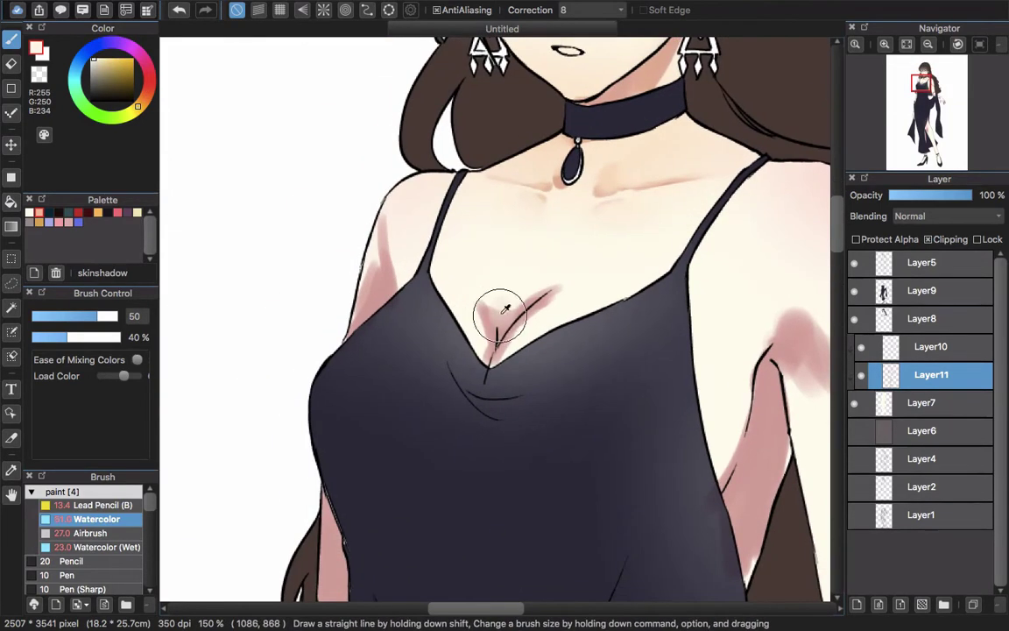
{"action": "left_click", "coordinate": [510, 303], "text": "alt"}
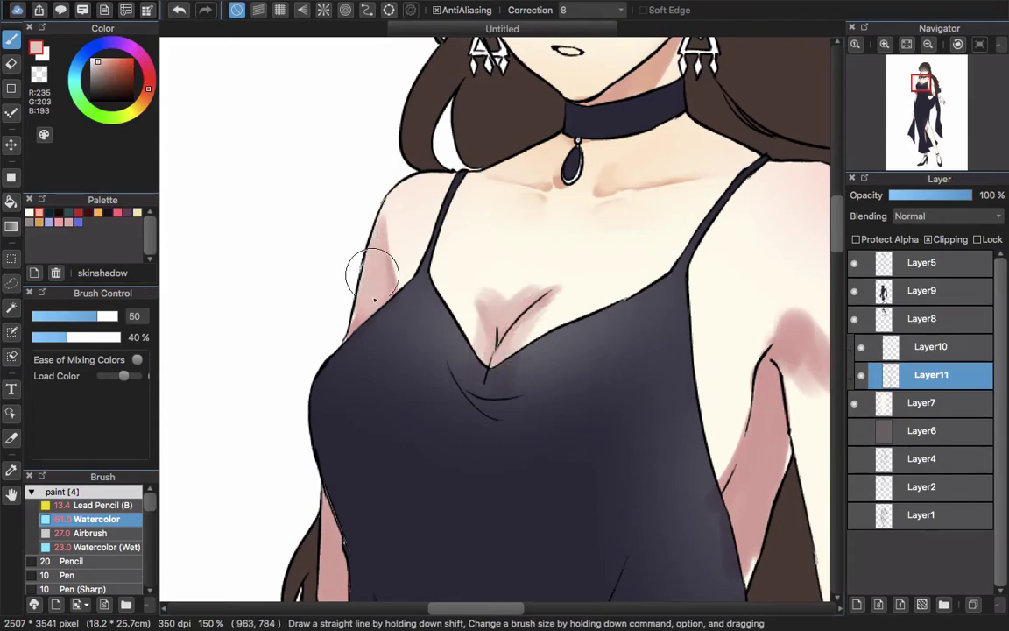
Trim the edge of the upper-arm shadow beside the thin dress strap with transparent colour, undoing the unwanted stroke
{"action": "scroll", "coordinate": [371, 290], "scroll_direction": "up", "scroll_amount": 3}
{"action": "left_click", "coordinate": [39, 74]}
{"action": "left_click_drag", "start_coordinate": [392, 300], "coordinate": [404, 346]}
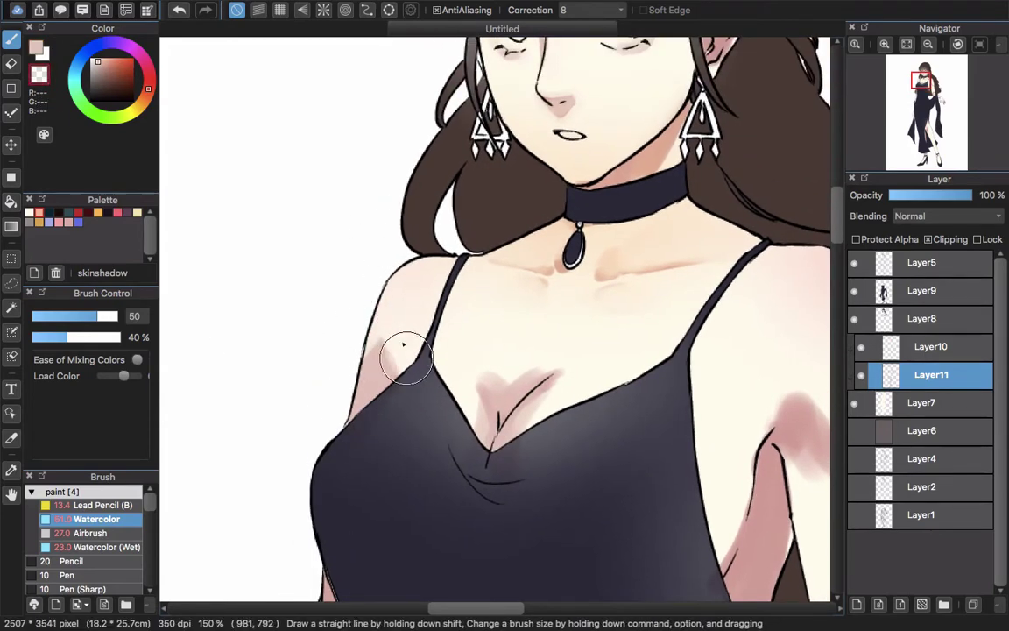
{"action": "key", "text": "super+z"}
{"action": "left_click_drag", "start_coordinate": [419, 412], "coordinate": [411, 347]}
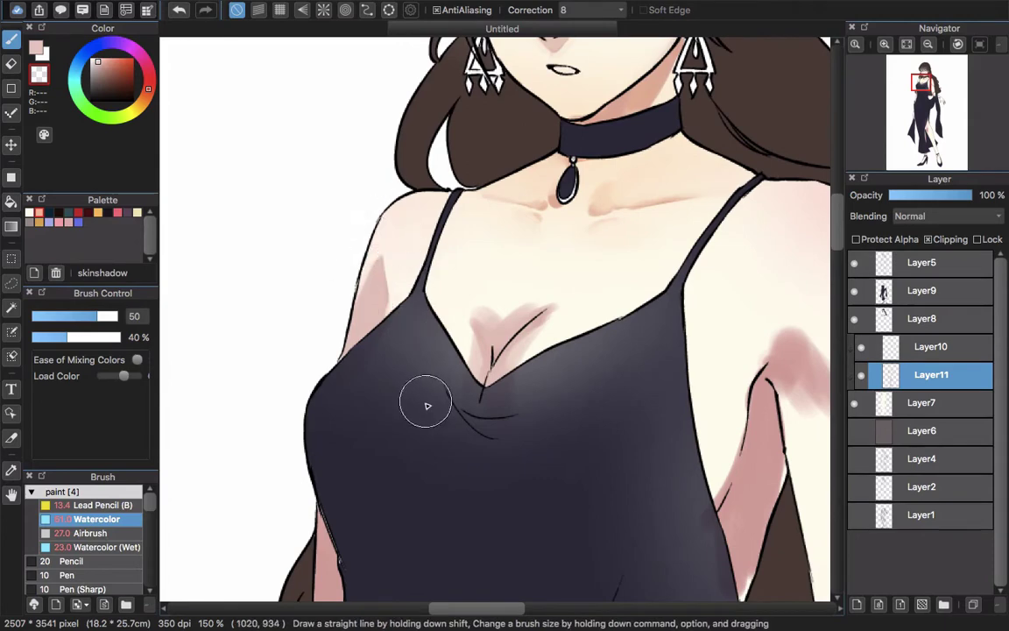
Sample intermediate skin tones and repaint the cleavage shadow as a lighter, wider wash with the Watercolor brush
{"action": "scroll", "coordinate": [426, 401], "scroll_direction": "down", "scroll_amount": 3}
{"action": "scroll", "coordinate": [426, 401], "scroll_direction": "right", "scroll_amount": 2}
{"action": "left_click", "coordinate": [452, 239], "text": "alt"}
{"action": "left_click", "coordinate": [435, 216], "text": "alt"}
{"action": "left_click", "coordinate": [459, 243], "text": "alt"}
{"action": "mouse_move", "coordinate": [436, 216]}
{"action": "left_mouse_down"}
{"action": "mouse_move", "coordinate": [463, 261]}
{"action": "mouse_move", "coordinate": [500, 235]}
{"action": "mouse_move", "coordinate": [435, 259]}
{"action": "mouse_move", "coordinate": [431, 311]}
{"action": "mouse_move", "coordinate": [496, 260]}
{"action": "mouse_move", "coordinate": [466, 295]}
{"action": "left_mouse_up"}
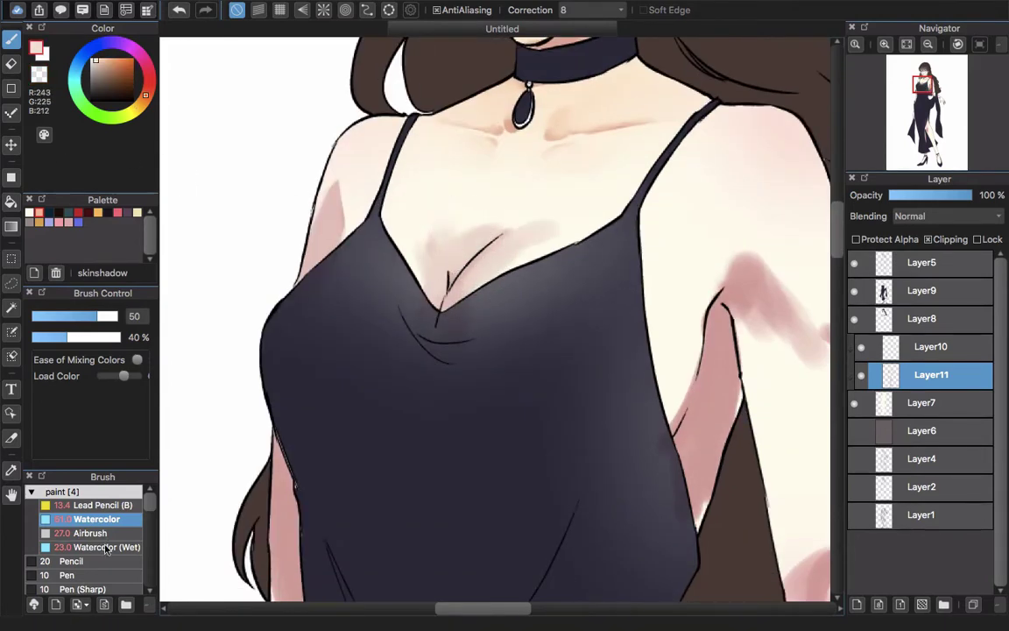
Blend the cleavage shadow smoothly into the chest with the Watercolor (Wet) brush at size 66 and sampled pale skin tone
{"action": "left_click", "coordinate": [104, 548]}
{"action": "left_click", "coordinate": [405, 232], "text": "alt"}
{"action": "left_click_drag", "start_coordinate": [406, 232], "coordinate": [459, 248]}
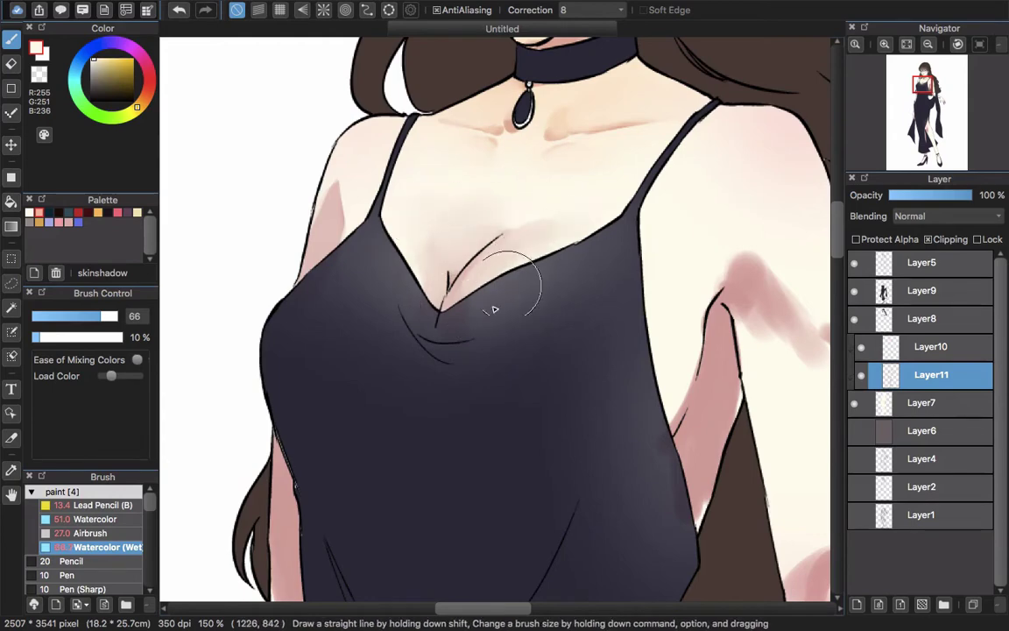
Blend the underarm shadow beside the dress with the Watercolor (Wet) brush, fading its edge with transparent colour
{"action": "scroll", "coordinate": [496, 298], "scroll_direction": "down", "scroll_amount": 3}
{"action": "scroll", "coordinate": [496, 298], "scroll_direction": "right", "scroll_amount": 3}
{"action": "left_click_drag", "start_coordinate": [617, 218], "coordinate": [608, 293]}
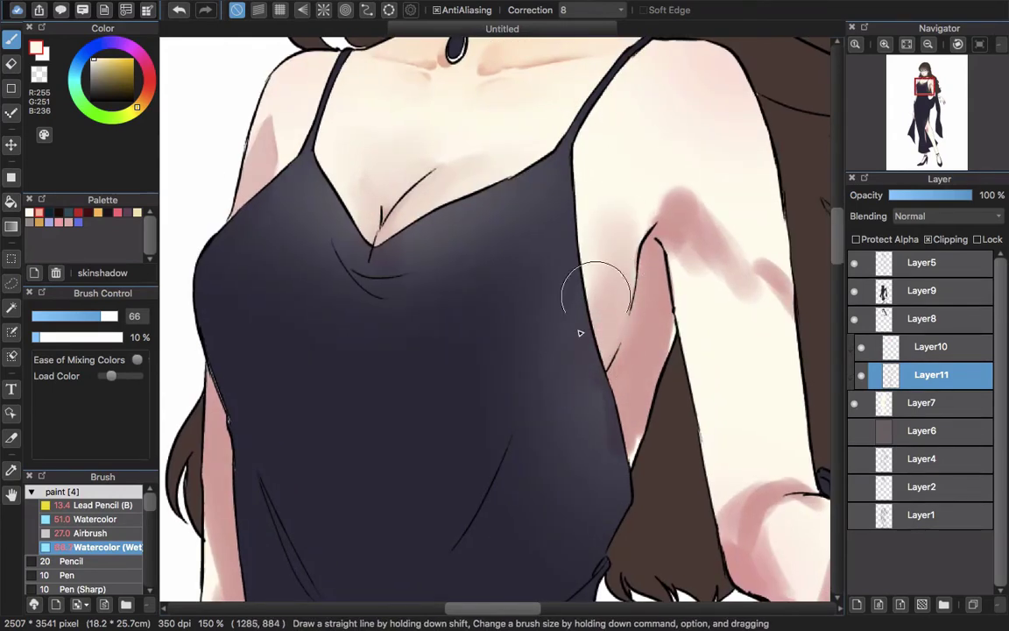
{"action": "left_click", "coordinate": [29, 212]}
{"action": "left_click_drag", "start_coordinate": [603, 210], "coordinate": [601, 326]}
{"action": "key", "text": "z"}
{"action": "mouse_move", "coordinate": [601, 279]}
{"action": "left_mouse_down"}
{"action": "mouse_move", "coordinate": [602, 334]}
{"action": "mouse_move", "coordinate": [591, 225]}
{"action": "mouse_move", "coordinate": [598, 338]}
{"action": "left_mouse_up"}
{"action": "mouse_move", "coordinate": [541, 303]}
{"action": "left_mouse_down"}
{"action": "mouse_move", "coordinate": [542, 321]}
{"action": "mouse_move", "coordinate": [481, 330]}
{"action": "left_mouse_up"}
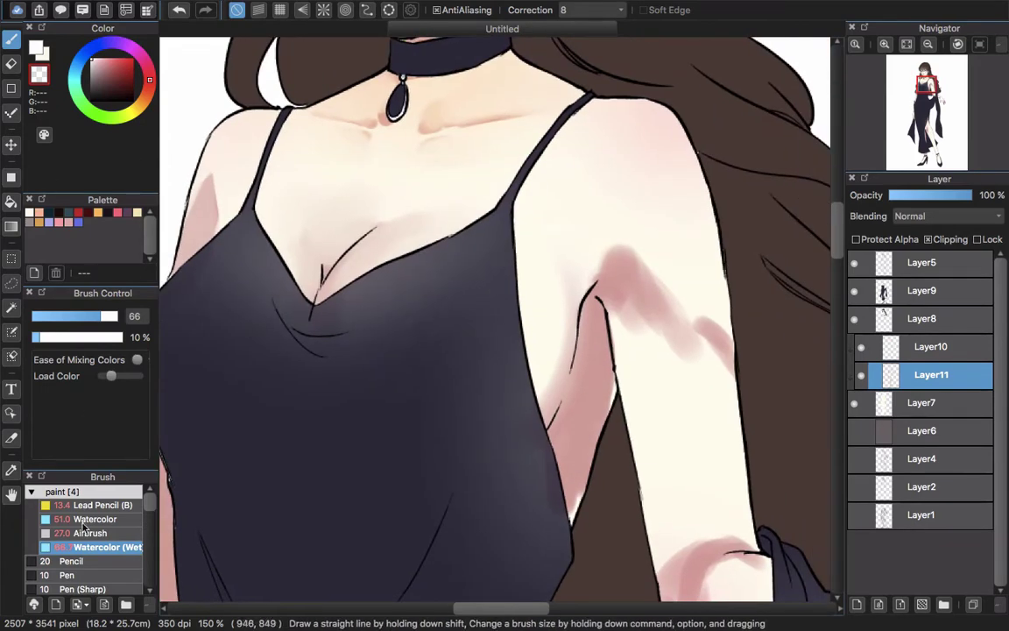
Undo the last stroke and fade the upper edge of the cleavage shadow with a transparent Watercolor brush at size 37
{"action": "left_click", "coordinate": [84, 520]}
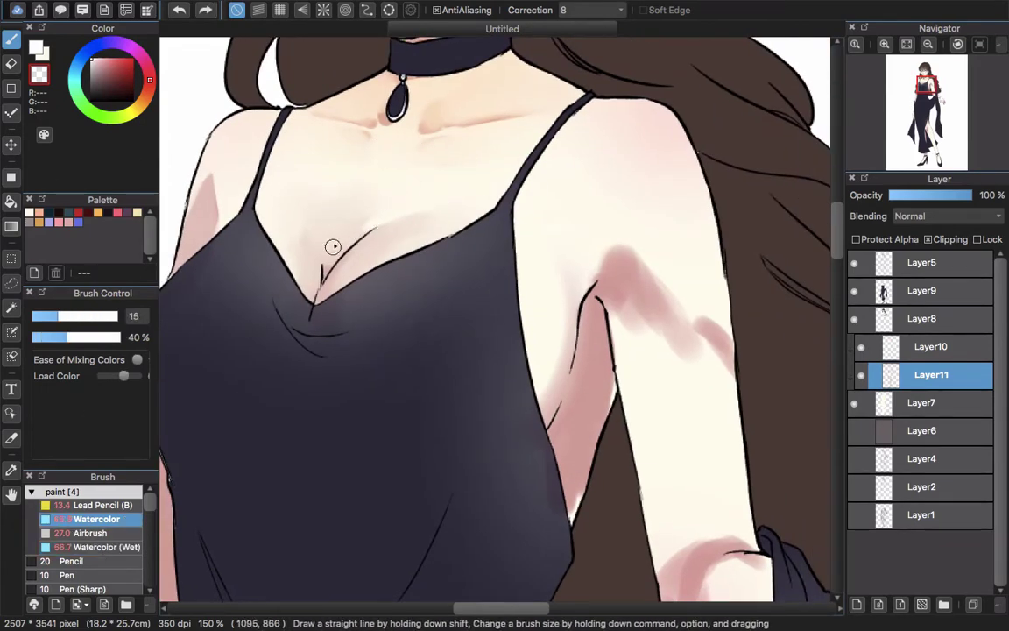
{"action": "left_click", "coordinate": [180, 10]}
{"action": "left_click_drag", "start_coordinate": [282, 182], "coordinate": [331, 216]}
{"action": "left_click_drag", "start_coordinate": [59, 316], "coordinate": [91, 316]}
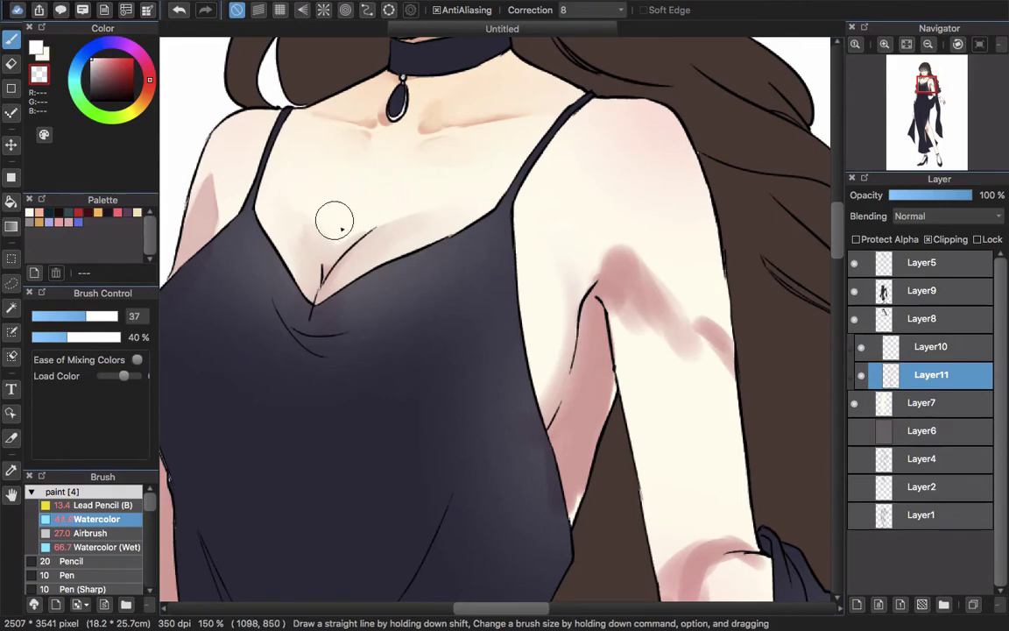
{"action": "mouse_move", "coordinate": [334, 221]}
{"action": "left_mouse_down"}
{"action": "mouse_move", "coordinate": [438, 200]}
{"action": "mouse_move", "coordinate": [461, 230]}
{"action": "left_mouse_up"}
Soften the shadow across the upper arm near the armpit with the Watercolor (Wet) brush, undoing the unwanted stroke
{"action": "left_click", "coordinate": [96, 548]}
{"action": "scroll", "coordinate": [451, 215], "scroll_direction": "down", "scroll_amount": 2}
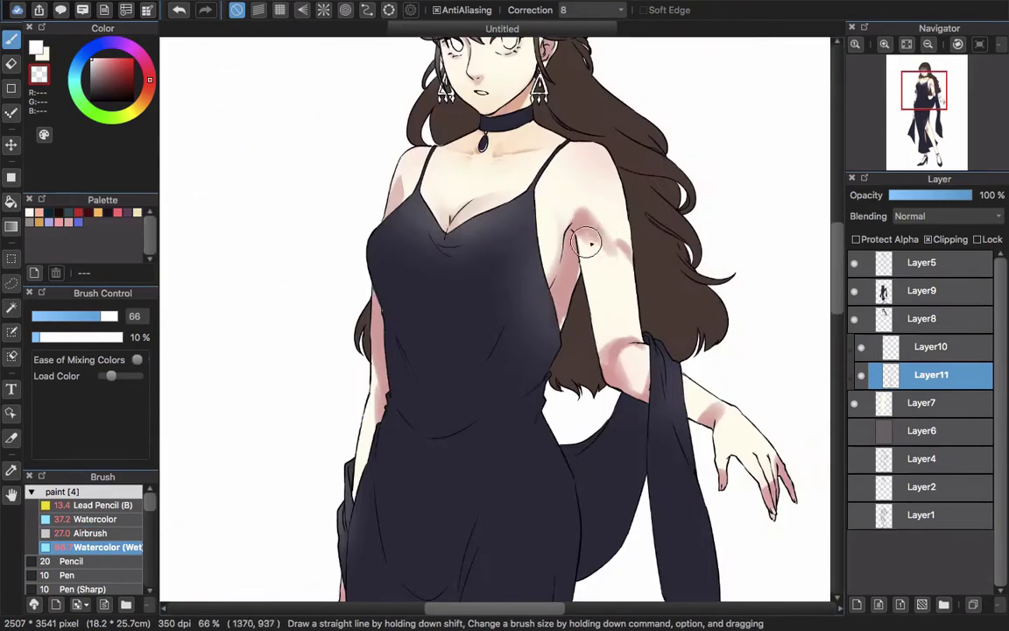
{"action": "key", "text": "x"}
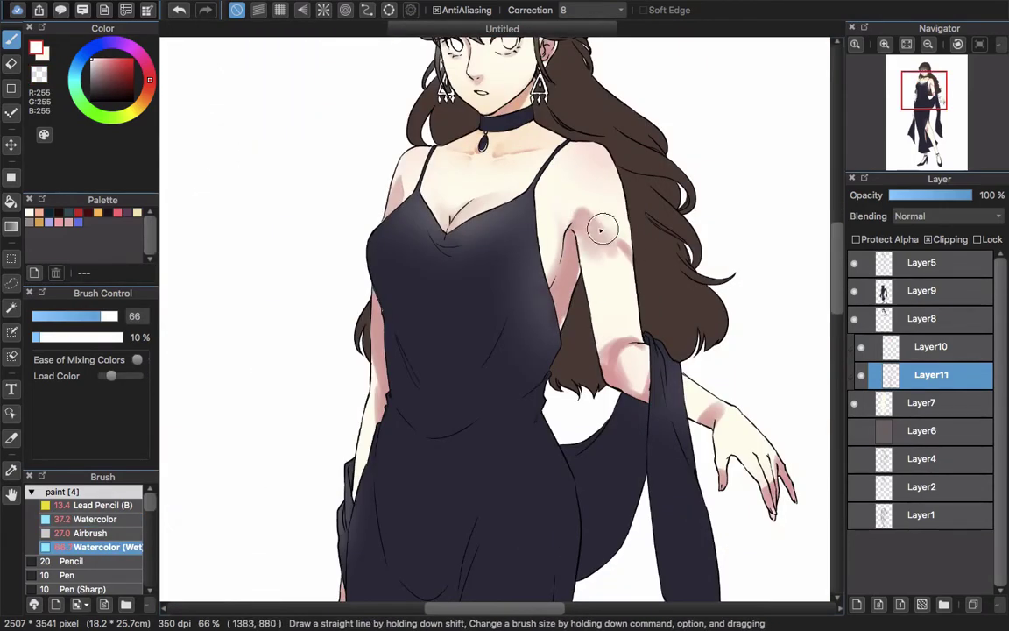
{"action": "key", "text": "super+z"}
{"action": "mouse_move", "coordinate": [603, 228]}
{"action": "left_mouse_down"}
{"action": "mouse_move", "coordinate": [596, 177]}
{"action": "mouse_move", "coordinate": [567, 248]}
{"action": "mouse_move", "coordinate": [628, 257]}
{"action": "mouse_move", "coordinate": [512, 263]}
{"action": "mouse_move", "coordinate": [604, 188]}
{"action": "mouse_move", "coordinate": [594, 201]}
{"action": "mouse_move", "coordinate": [607, 230]}
{"action": "mouse_move", "coordinate": [592, 238]}
{"action": "mouse_move", "coordinate": [623, 236]}
{"action": "mouse_move", "coordinate": [593, 228]}
{"action": "left_mouse_up"}
Fade the remaining upper-arm shadow into the skin with the Watercolor brush
{"action": "left_click", "coordinate": [138, 108]}
{"action": "left_click", "coordinate": [111, 523]}
{"action": "left_click_drag", "start_coordinate": [568, 265], "coordinate": [579, 252]}
{"action": "left_click", "coordinate": [583, 237], "text": "alt"}
Soften the elbow shadow with the sampled pale skin tone using the Watercolor brush at size 95
{"action": "left_click_drag", "start_coordinate": [562, 379], "coordinate": [544, 304]}
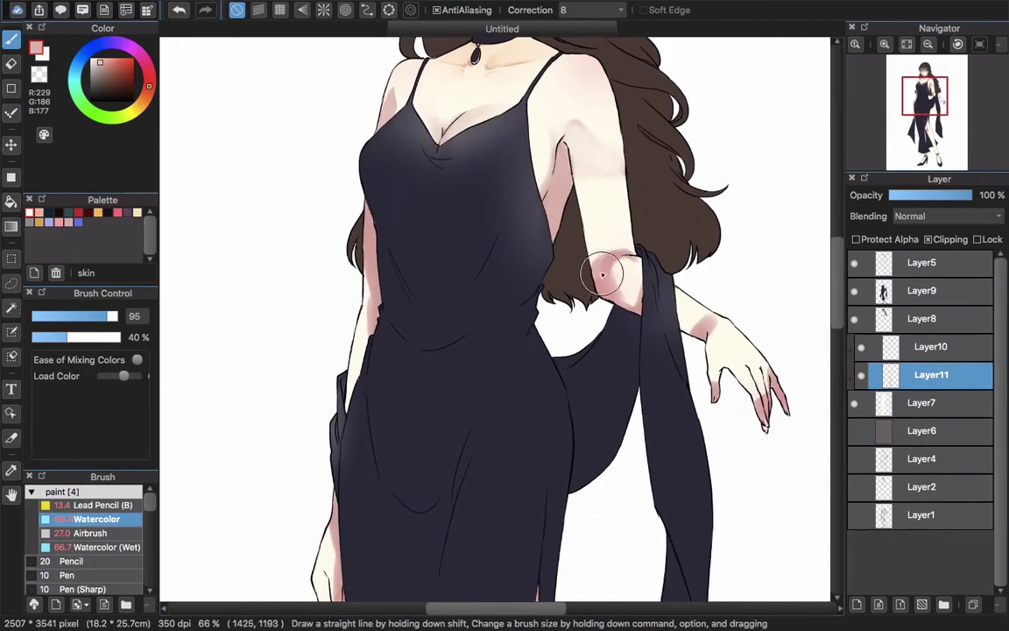
{"action": "left_click", "coordinate": [600, 252], "text": "alt"}
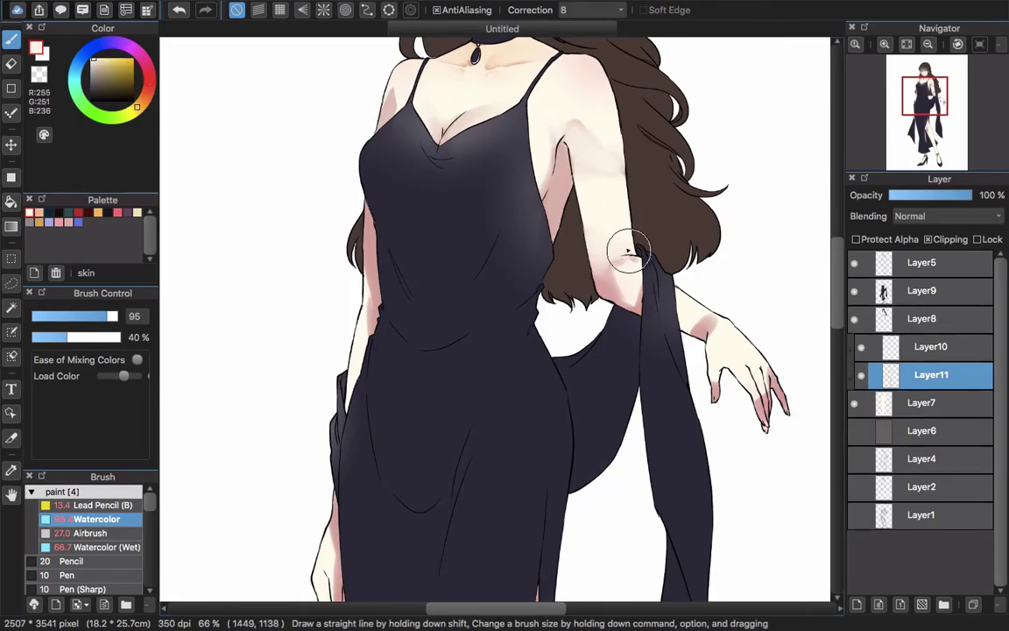
{"action": "mouse_move", "coordinate": [629, 251]}
{"action": "left_mouse_down"}
{"action": "mouse_move", "coordinate": [630, 294]}
{"action": "mouse_move", "coordinate": [620, 280]}
{"action": "left_mouse_up"}
{"action": "mouse_move", "coordinate": [620, 280]}
{"action": "left_mouse_down"}
{"action": "mouse_move", "coordinate": [572, 272]}
{"action": "mouse_move", "coordinate": [599, 247]}
{"action": "left_mouse_up"}
Refine the elbow crease with sampled pink and pale skin tones at brush size 36, trimming it with transparent colour
{"action": "left_click", "coordinate": [572, 273], "text": "alt"}
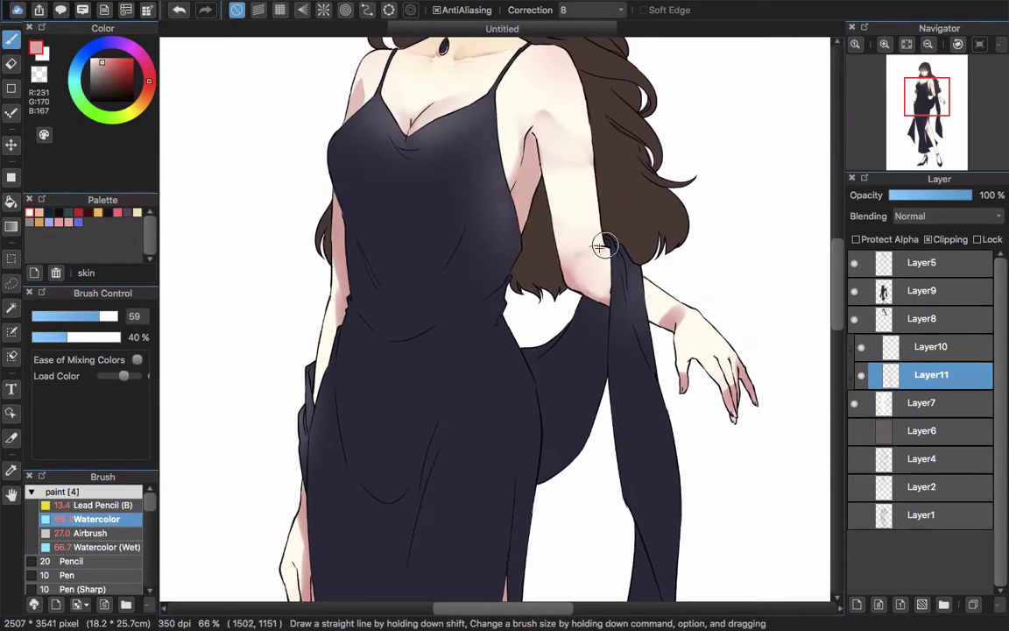
{"action": "scroll", "coordinate": [570, 289], "scroll_direction": "up", "scroll_amount": 5}
{"action": "left_click", "coordinate": [594, 383], "text": "alt"}
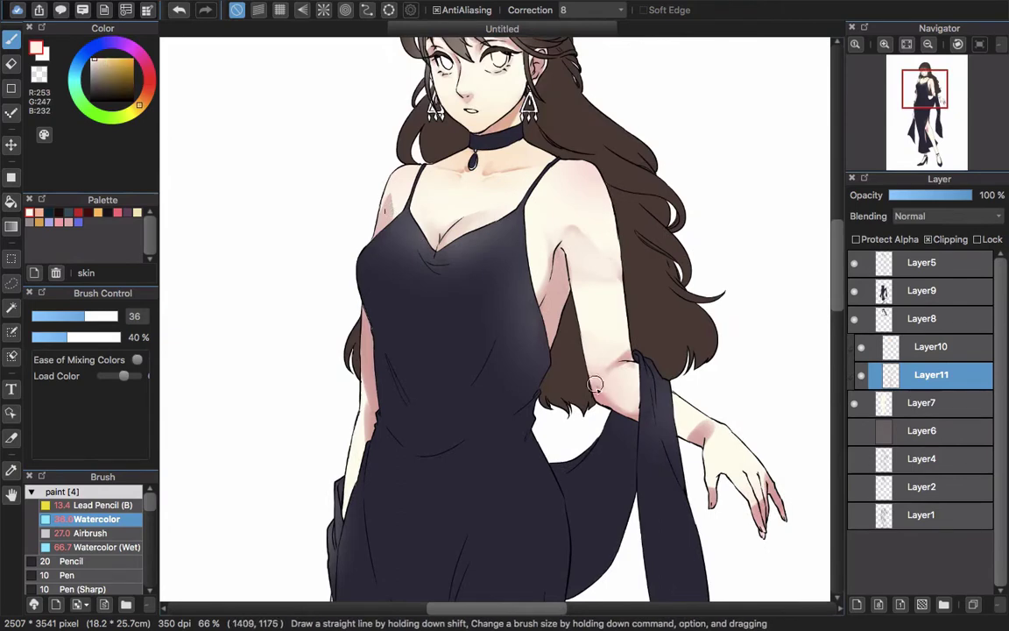
{"action": "left_click", "coordinate": [389, 205], "text": "alt"}
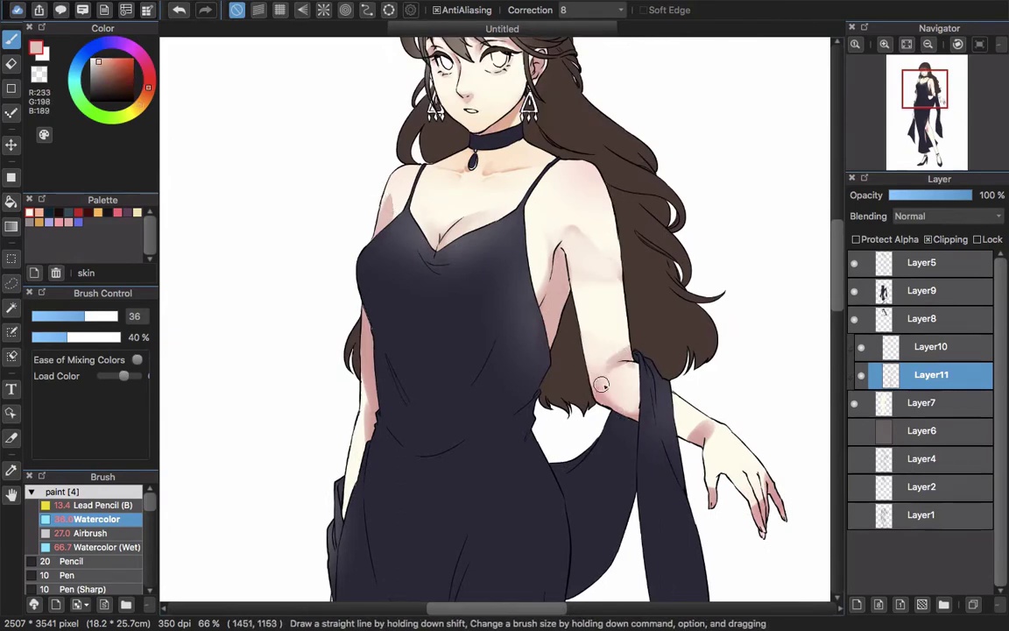
{"action": "left_click", "coordinate": [40, 75]}
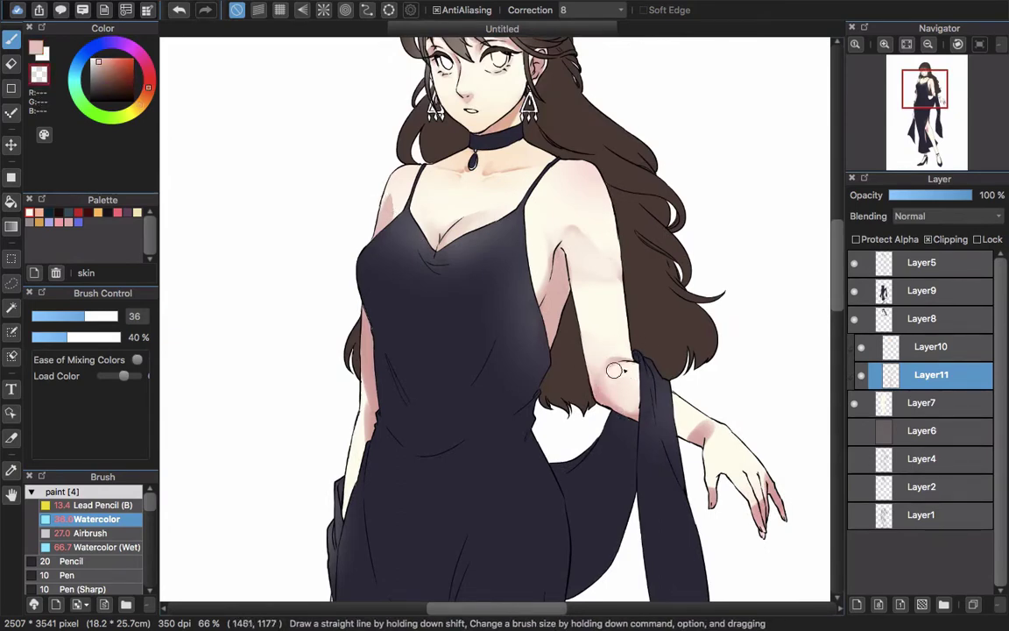
Trim the wrist and finger shadows of the raised hand with a small transparent Watercolor brush at size 12.4
{"action": "scroll", "coordinate": [637, 367], "scroll_direction": "down", "scroll_amount": 4}
{"action": "scroll", "coordinate": [637, 367], "scroll_direction": "right", "scroll_amount": 4}
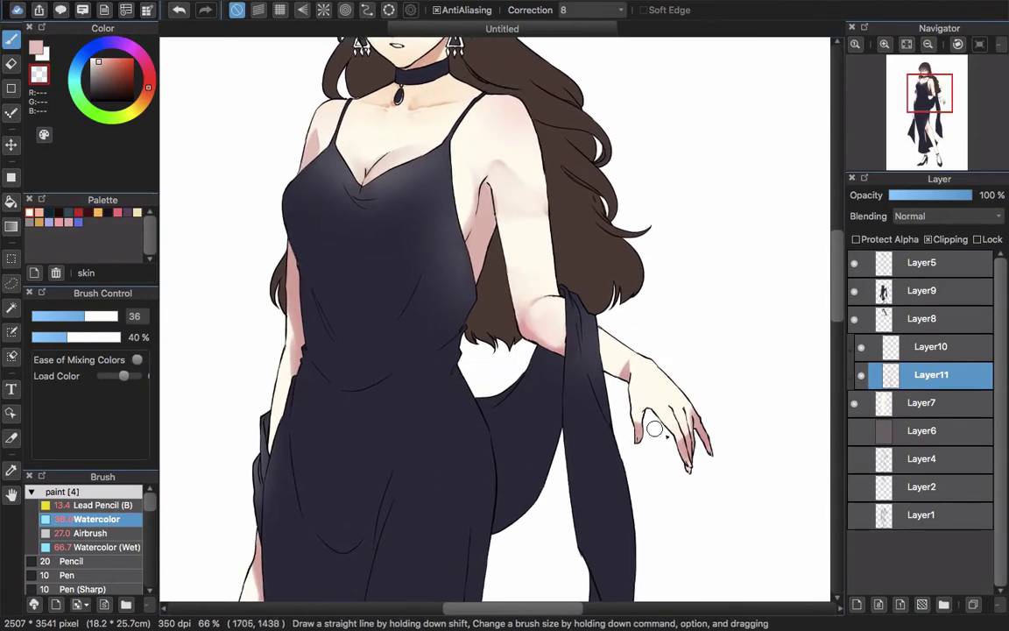
{"action": "scroll", "coordinate": [655, 429], "scroll_direction": "down", "scroll_amount": 2}
{"action": "scroll", "coordinate": [654, 429], "scroll_direction": "right", "scroll_amount": 2}
{"action": "scroll", "coordinate": [668, 392], "scroll_direction": "up", "scroll_amount": 5}
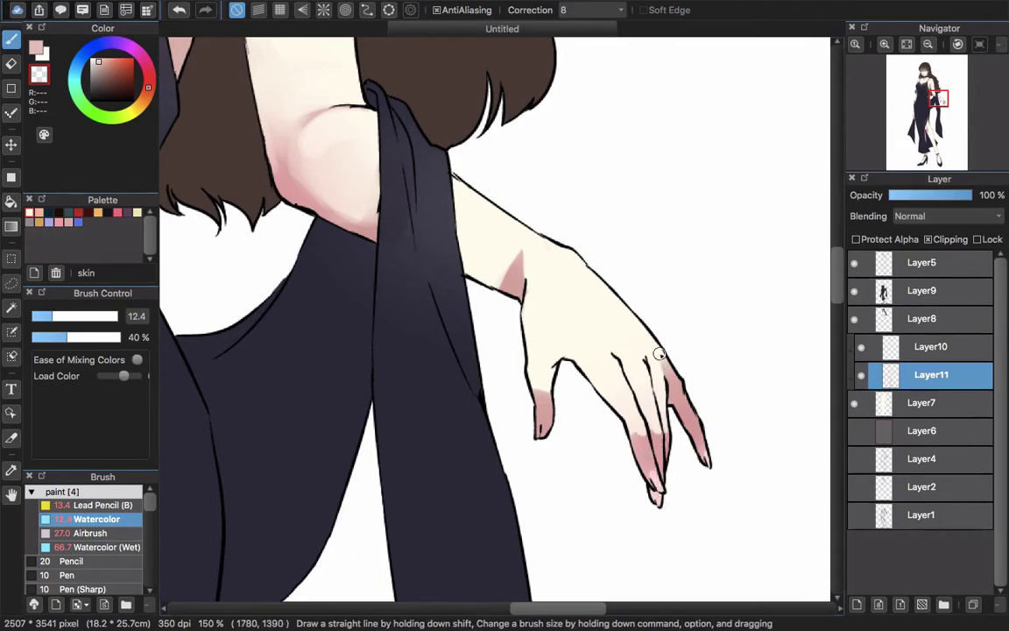
{"action": "scroll", "coordinate": [664, 424], "scroll_direction": "left", "scroll_amount": 3}
{"action": "scroll", "coordinate": [587, 392], "scroll_direction": "down", "scroll_amount": 5}
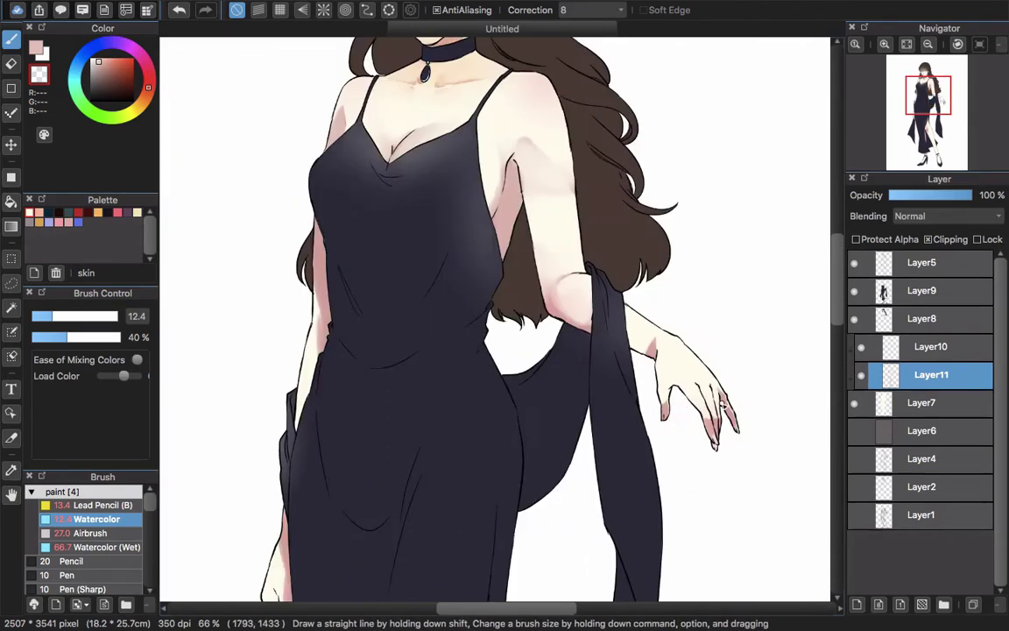
Refine the shadow along the arm behind the dress with a sampled light pink at brush size 46
{"action": "scroll", "coordinate": [465, 369], "scroll_direction": "left", "scroll_amount": 4}
{"action": "scroll", "coordinate": [465, 369], "scroll_direction": "up", "scroll_amount": 2}
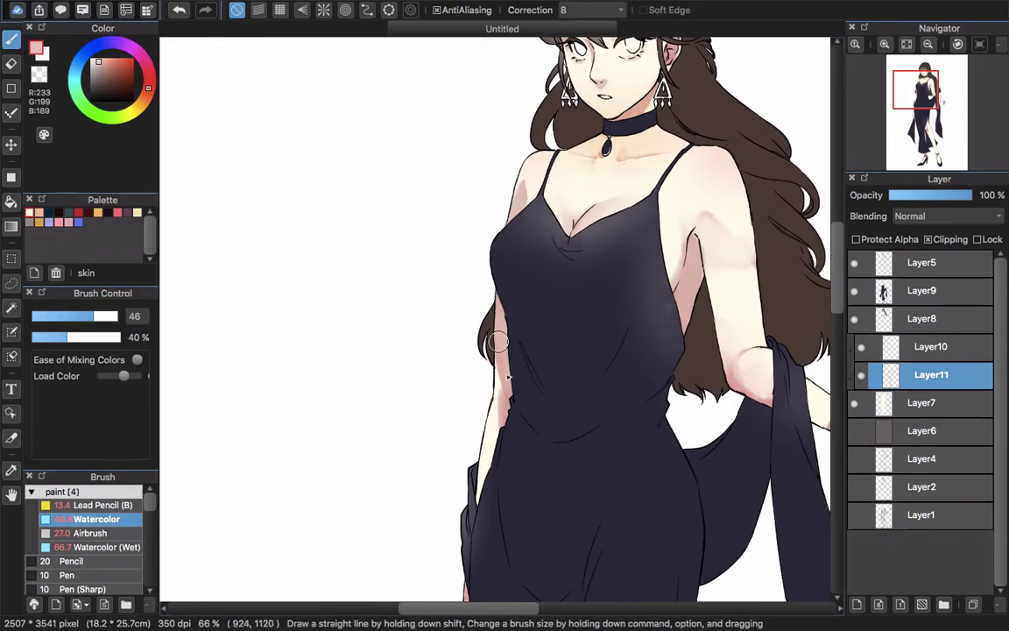
{"action": "scroll", "coordinate": [536, 311], "scroll_direction": "down", "scroll_amount": 5}
{"action": "left_click_drag", "start_coordinate": [505, 423], "coordinate": [492, 355]}
{"action": "key", "text": "z"}
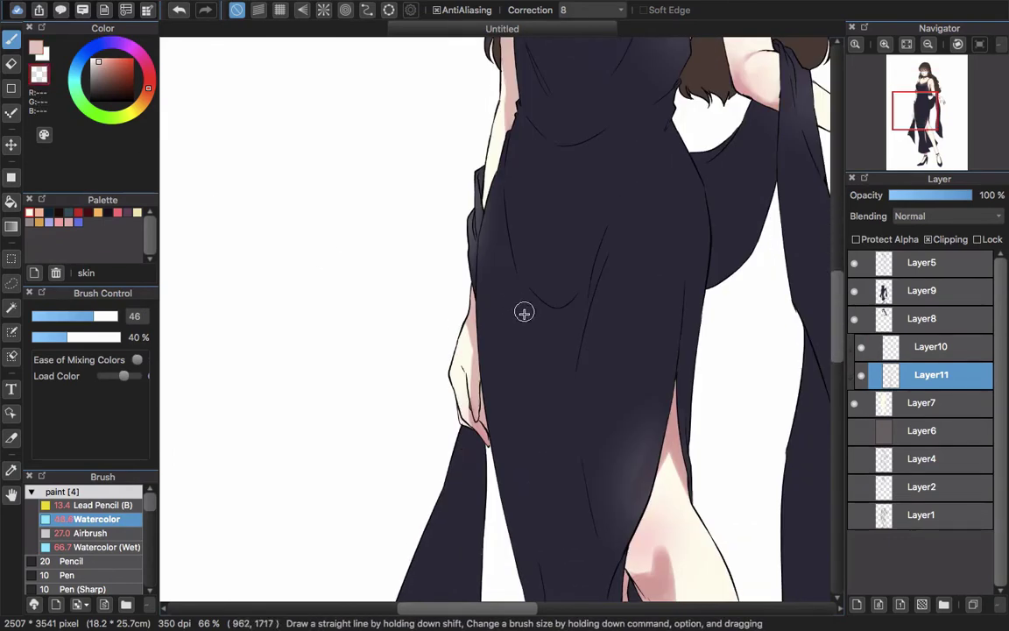
Lighten and reshape the thigh shadows at the dress slit with the Watercolor brush at size 72
{"action": "left_click_drag", "start_coordinate": [619, 451], "coordinate": [444, 285]}
{"action": "left_click_drag", "start_coordinate": [445, 286], "coordinate": [494, 279]}
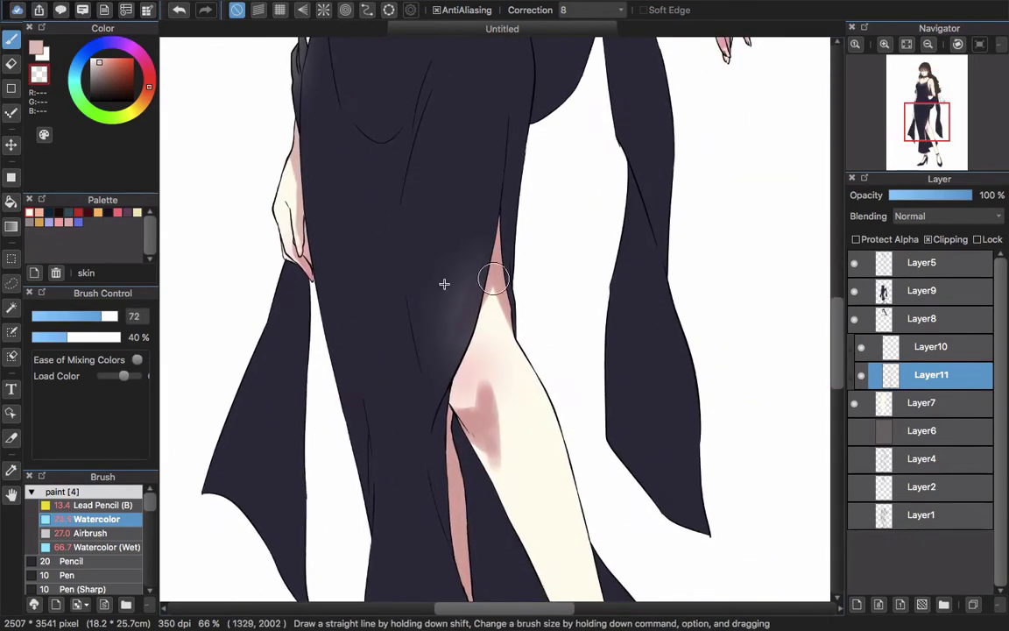
{"action": "key", "text": "z"}
{"action": "scroll", "coordinate": [456, 323], "scroll_direction": "down", "scroll_amount": 3}
{"action": "scroll", "coordinate": [457, 324], "scroll_direction": "right", "scroll_amount": 1}
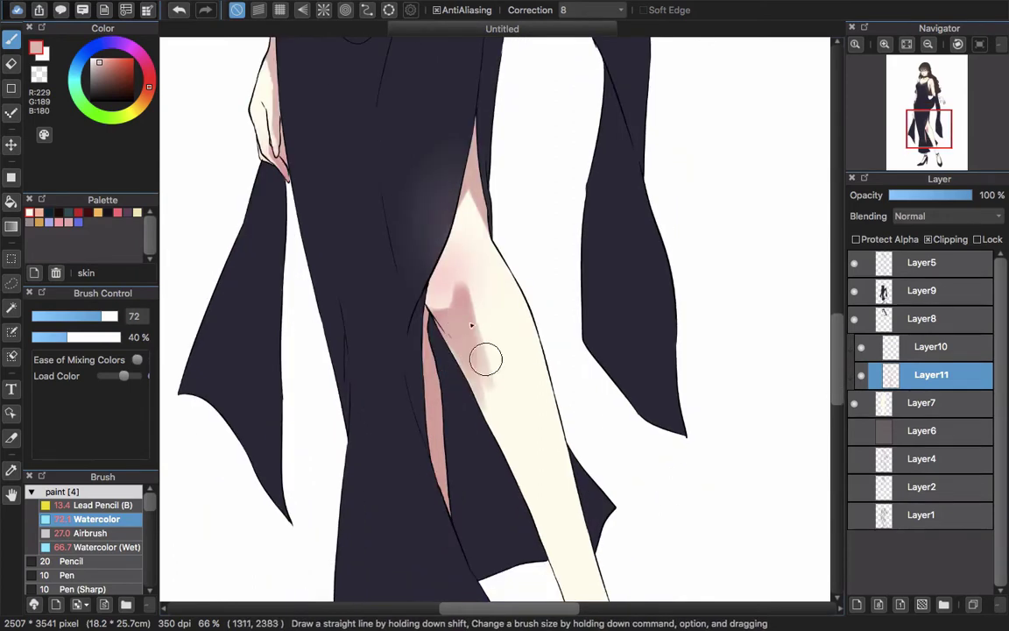
Blend the thigh shadow down the leg with the Watercolor (Wet) brush and a sampled pale skin tone
{"action": "left_click", "coordinate": [96, 547]}
{"action": "left_click", "coordinate": [502, 397], "text": "alt"}
{"action": "mouse_move", "coordinate": [502, 399]}
{"action": "left_mouse_down"}
{"action": "mouse_move", "coordinate": [480, 360]}
{"action": "mouse_move", "coordinate": [508, 445]}
{"action": "left_mouse_up"}
Soften the shadows on the feet and ankles with the Watercolor (Wet) brush, trimming with transparent colour at size 36
{"action": "left_click_drag", "start_coordinate": [499, 520], "coordinate": [460, 230]}
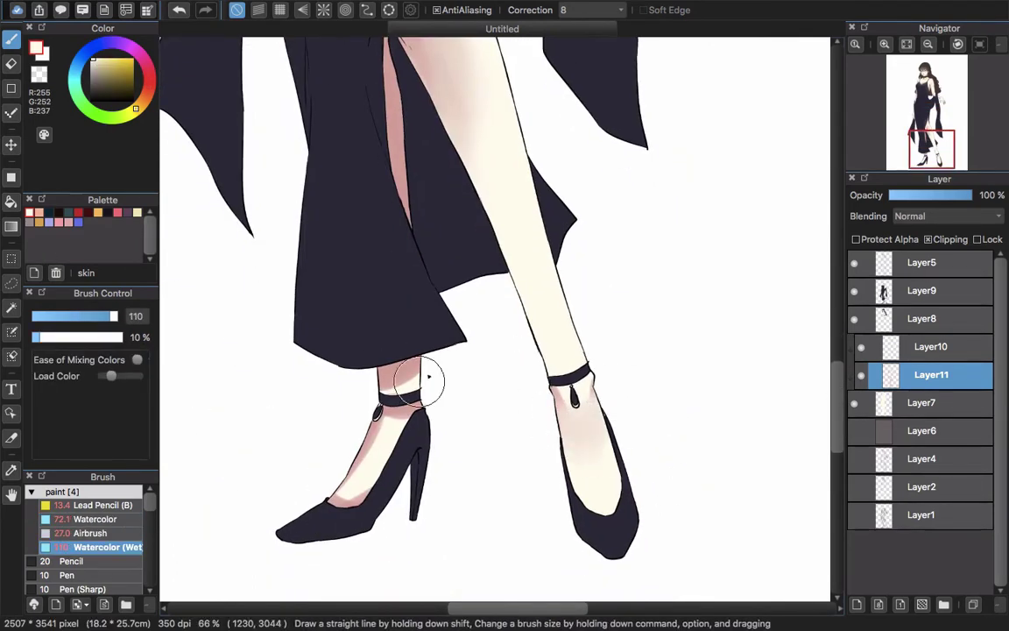
{"action": "scroll", "coordinate": [367, 390], "scroll_direction": "down", "scroll_amount": 2}
{"action": "scroll", "coordinate": [367, 389], "scroll_direction": "left", "scroll_amount": 2}
{"action": "left_click", "coordinate": [94, 520]}
{"action": "left_click", "coordinate": [94, 547]}
{"action": "key", "text": "z"}
{"action": "left_click_drag", "start_coordinate": [520, 373], "coordinate": [495, 351]}
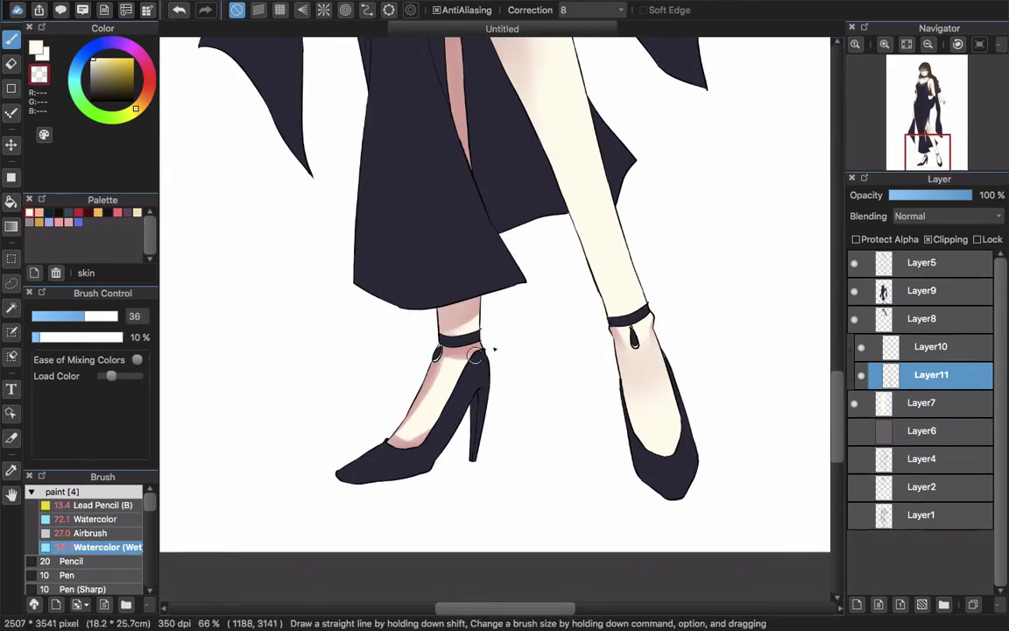
Sample a stronger pink and touch up the facial shadows around the eyes and fringe with a size 17 Watercolor brush
{"action": "scroll", "coordinate": [487, 375], "scroll_direction": "down", "scroll_amount": 2}
{"action": "left_click_drag", "start_coordinate": [455, 75], "coordinate": [552, 583]}
{"action": "scroll", "coordinate": [484, 259], "scroll_direction": "up", "scroll_amount": 4}
{"action": "left_click", "coordinate": [733, 465], "text": "alt"}
{"action": "mouse_move", "coordinate": [643, 421]}
{"action": "left_mouse_down"}
{"action": "mouse_move", "coordinate": [466, 403]}
{"action": "mouse_move", "coordinate": [468, 516]}
{"action": "left_mouse_up"}
{"action": "left_click", "coordinate": [95, 519]}
{"action": "key", "text": "z"}
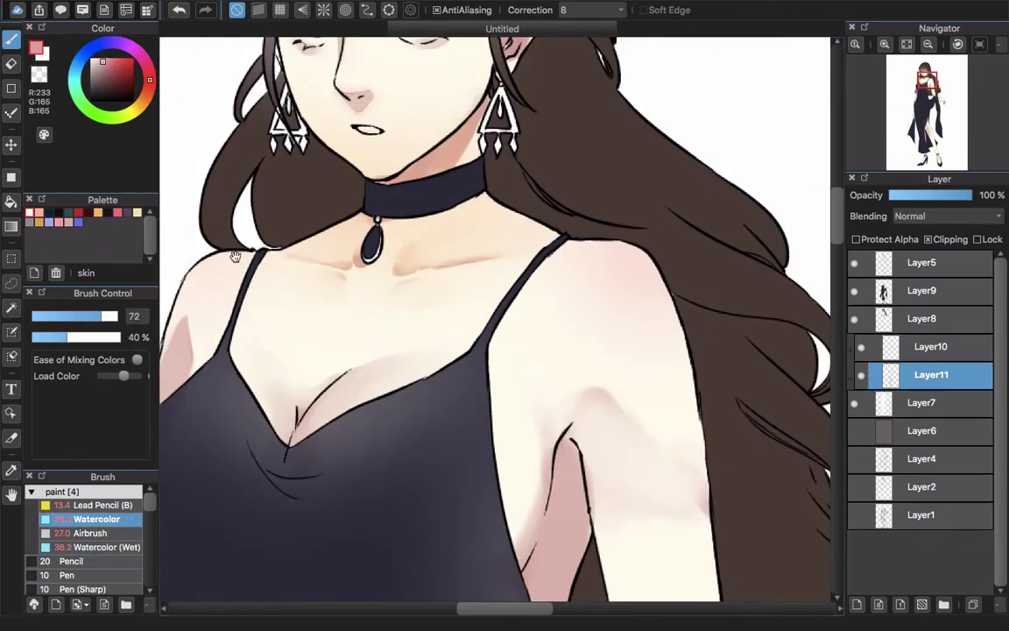
{"action": "left_click_drag", "start_coordinate": [234, 254], "coordinate": [280, 403]}
{"action": "left_click_drag", "start_coordinate": [508, 166], "coordinate": [421, 146]}
{"action": "scroll", "coordinate": [452, 204], "scroll_direction": "up", "scroll_amount": 1}
{"action": "scroll", "coordinate": [464, 237], "scroll_direction": "left", "scroll_amount": 3}
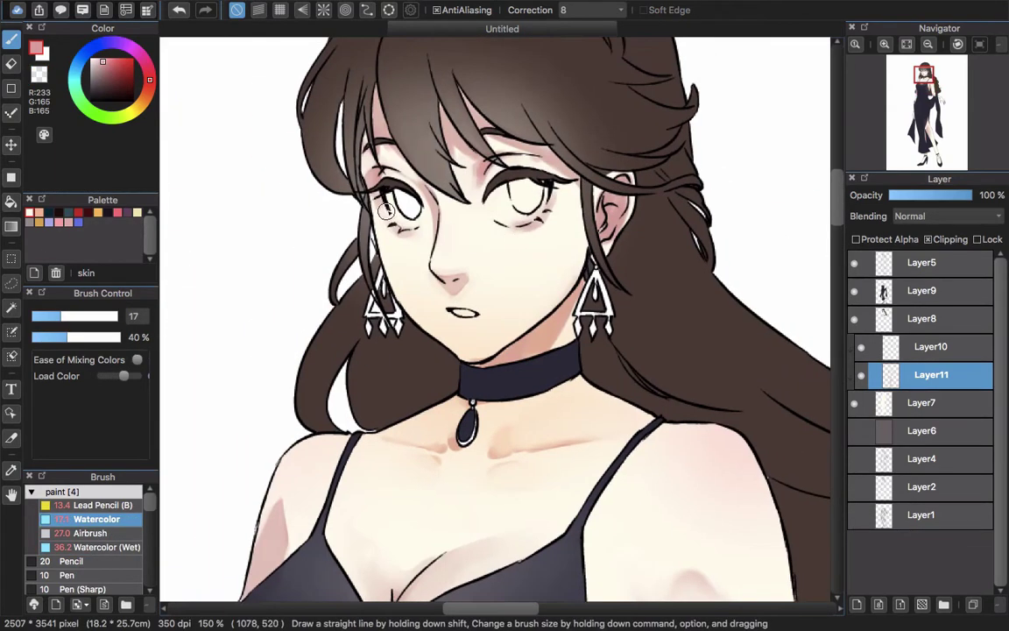
{"action": "scroll", "coordinate": [476, 266], "scroll_direction": "up", "scroll_amount": 3}
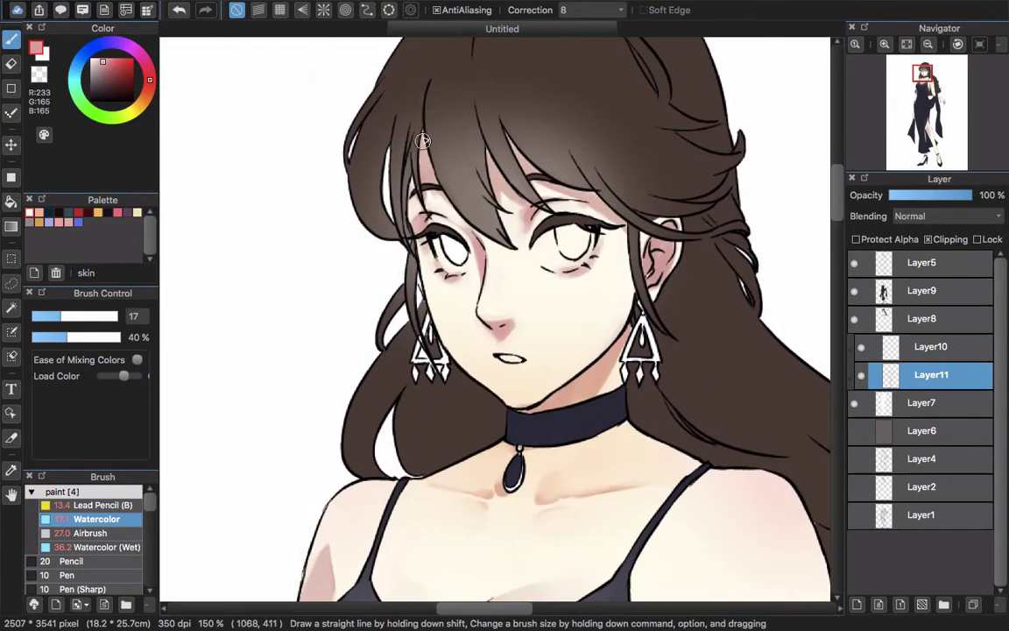
Adjust the skin-shadow layer's hue to -10, saturation to 126 and brightness to 103
{"action": "key", "text": "super+minus"}
{"action": "key", "text": "super+minus"}
{"action": "key", "text": "super+minus"}
{"action": "left_click_drag", "start_coordinate": [530, 560], "coordinate": [552, 349]}
{"action": "key", "text": "super+minus"}
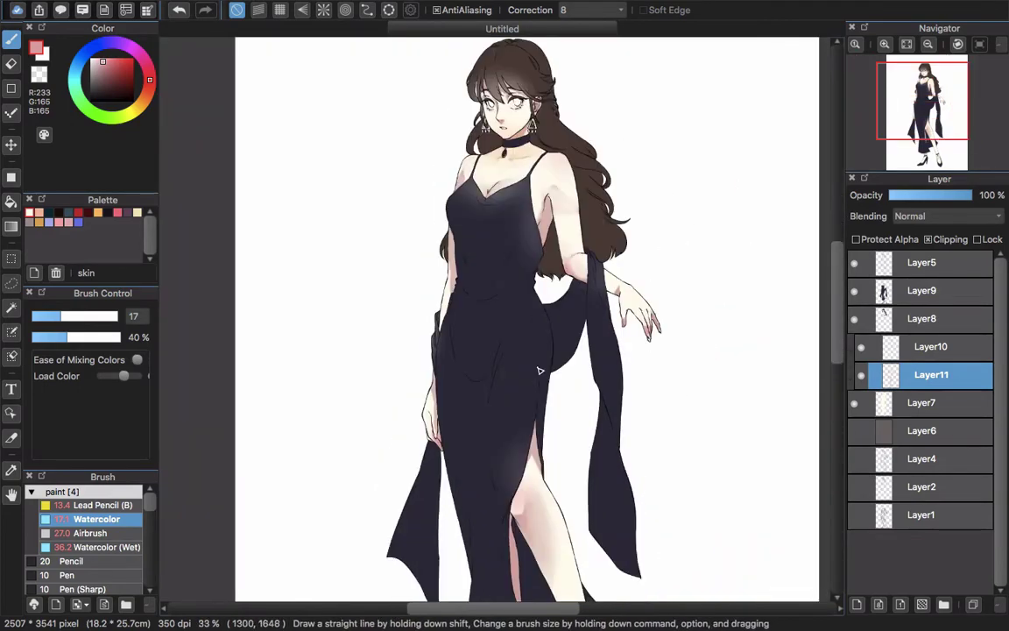
{"action": "key", "text": "super+u"}
{"action": "left_click_drag", "start_coordinate": [416, 105], "coordinate": [854, 215]}
{"action": "left_click_drag", "start_coordinate": [868, 240], "coordinate": [897, 239]}
{"action": "left_click_drag", "start_coordinate": [869, 264], "coordinate": [873, 266]}
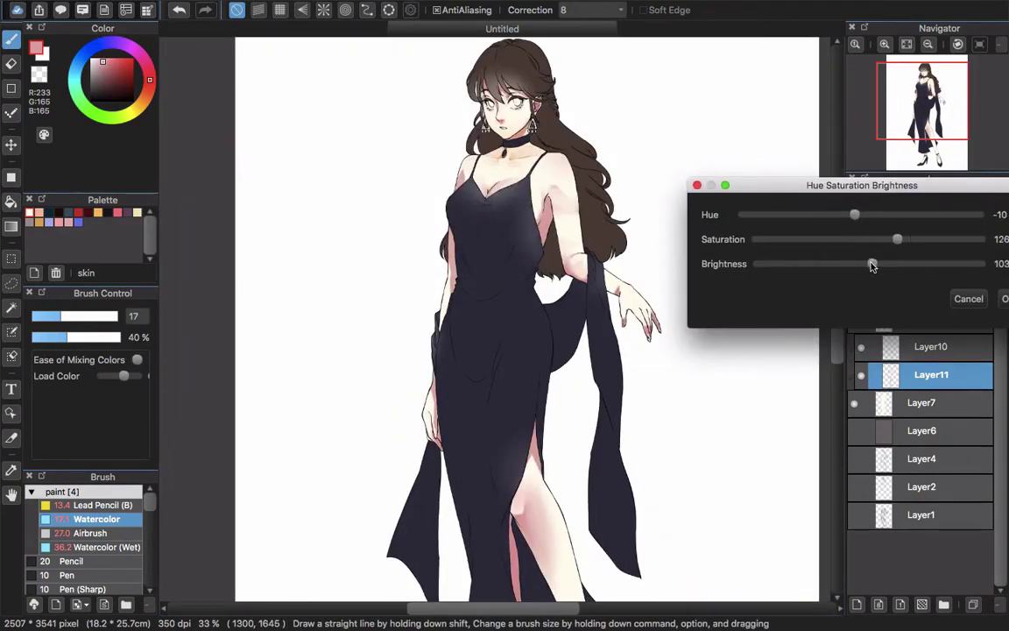
{"action": "left_click", "coordinate": [1005, 300]}
Paint soft pink upper and lower lips with the size 17 Watercolor brush and dot lower-lip highlights in transparent colour
{"action": "left_click_drag", "start_coordinate": [553, 545], "coordinate": [525, 300]}
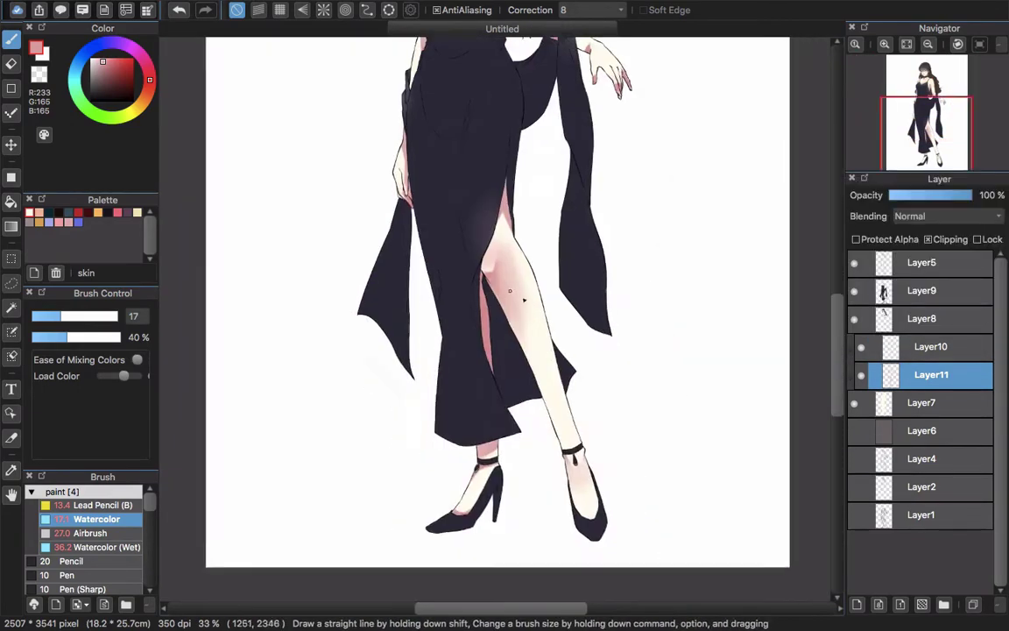
{"action": "scroll", "coordinate": [525, 300], "scroll_direction": "down", "scroll_amount": 3}
{"action": "scroll", "coordinate": [517, 298], "scroll_direction": "up", "scroll_amount": 1}
{"action": "left_click_drag", "start_coordinate": [508, 107], "coordinate": [504, 147]}
{"action": "scroll", "coordinate": [508, 140], "scroll_direction": "up", "scroll_amount": 6}
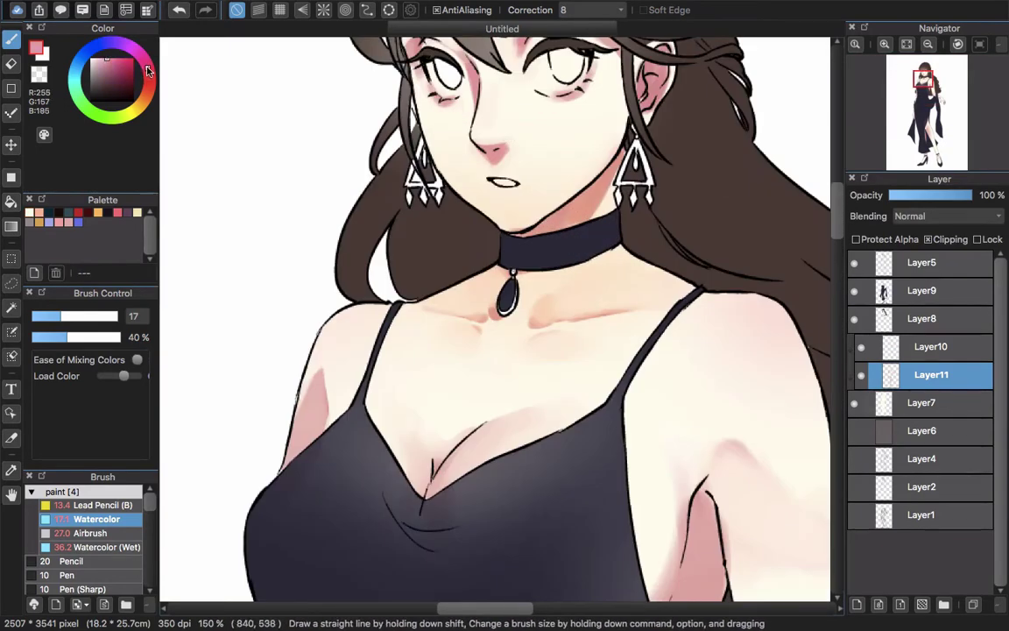
{"action": "scroll", "coordinate": [498, 193], "scroll_direction": "up", "scroll_amount": 2}
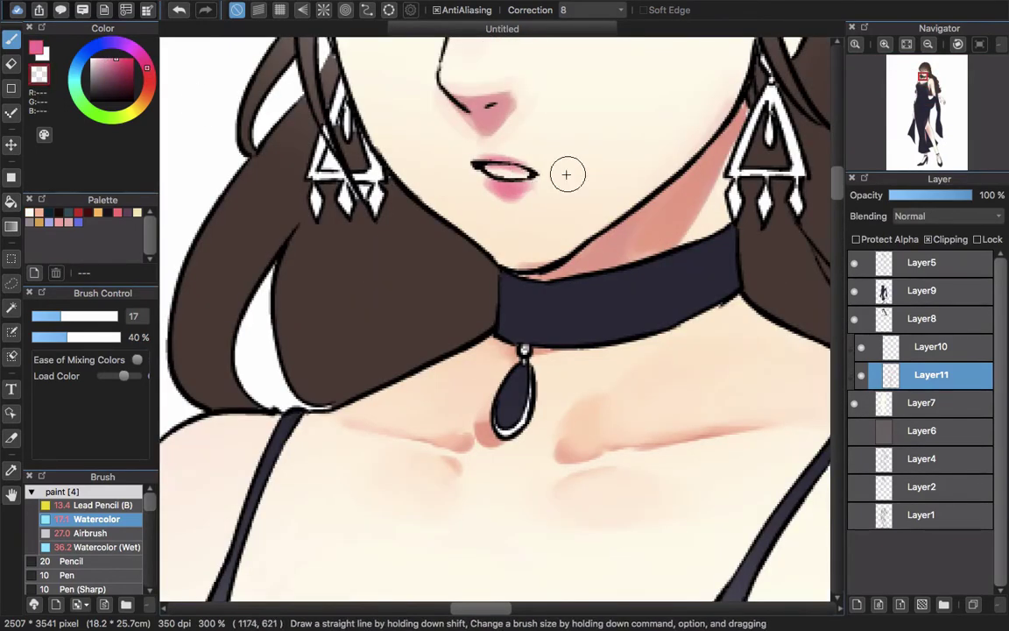
{"action": "left_click", "coordinate": [509, 190]}
{"action": "left_click", "coordinate": [517, 189]}
Fill the open mouth with the pink swatch at brush size 8.5 and add white teeth at size 5.7
{"action": "left_click_drag", "start_coordinate": [518, 190], "coordinate": [528, 232]}
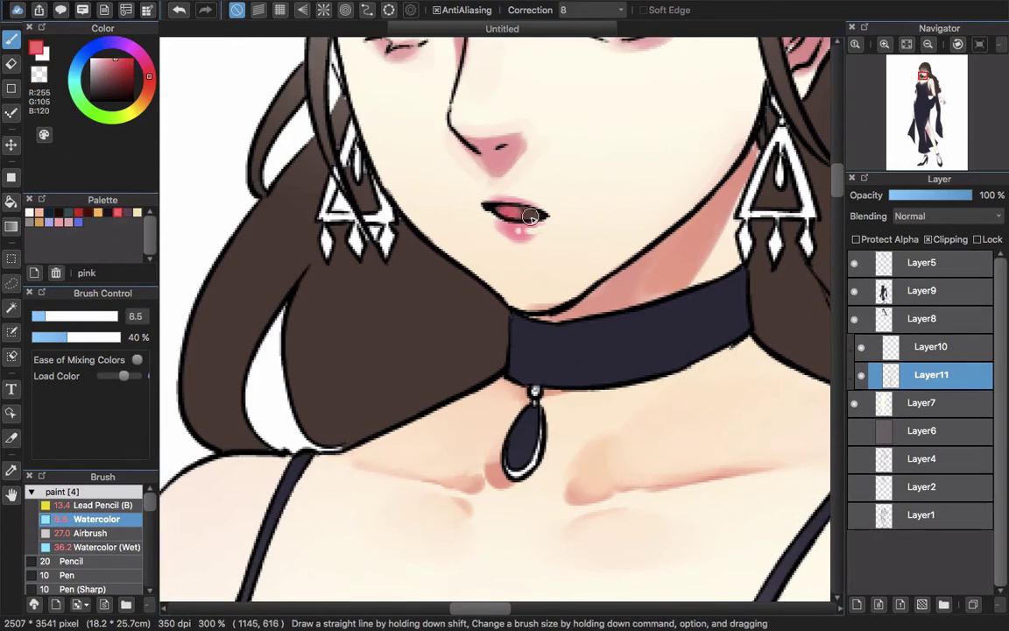
{"action": "left_click", "coordinate": [526, 199], "text": "alt"}
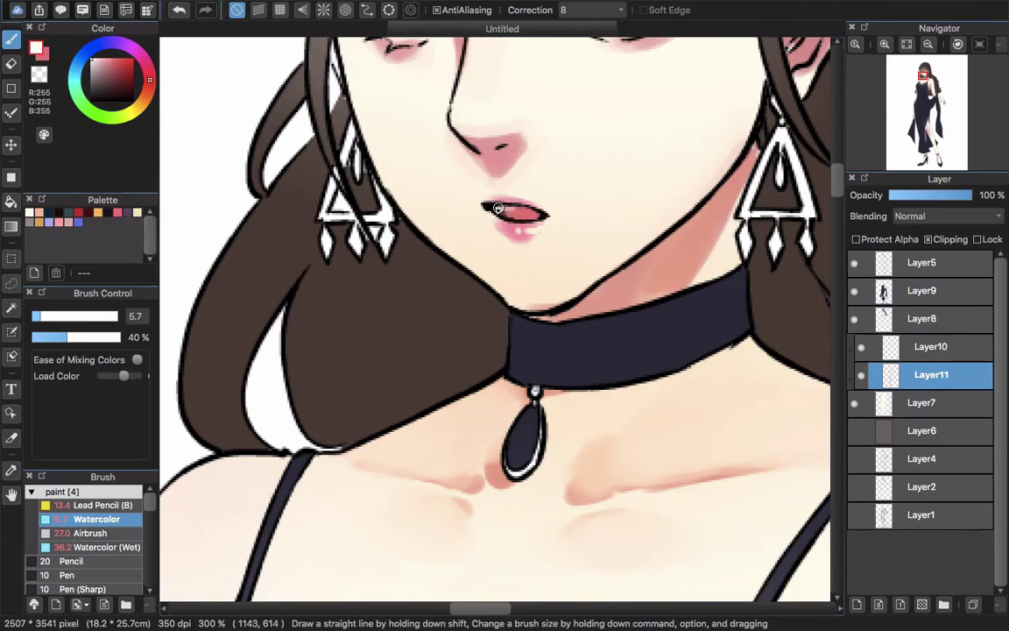
{"action": "scroll", "coordinate": [643, 153], "scroll_direction": "down", "scroll_amount": 5}
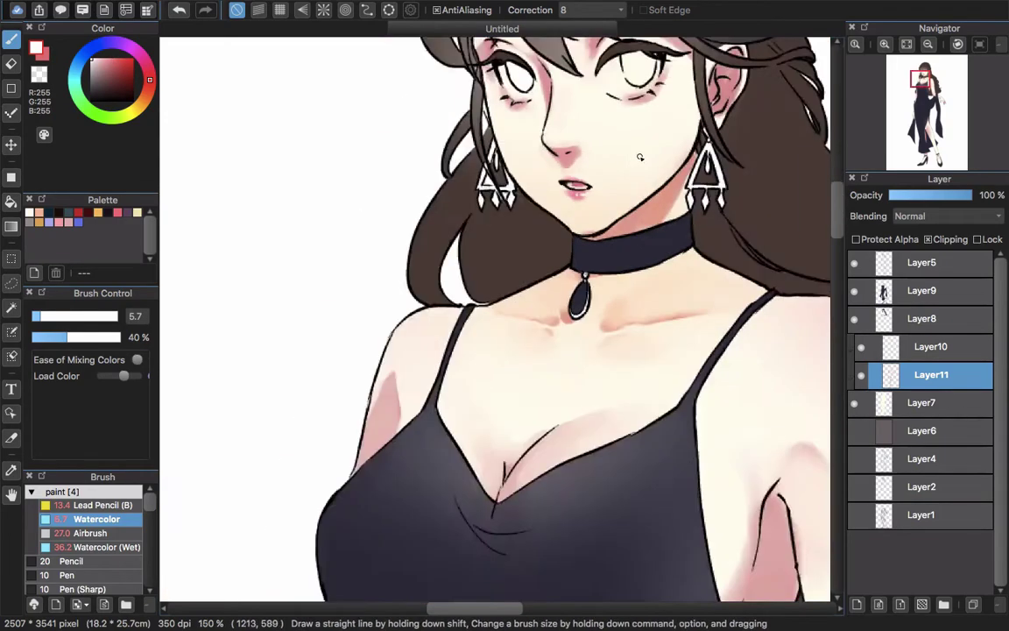
Add a new layer clipped to the hair base, directly above Layer8
{"action": "left_click_drag", "start_coordinate": [585, 214], "coordinate": [586, 265]}
{"action": "left_click", "coordinate": [923, 319]}
{"action": "left_click", "coordinate": [859, 604]}
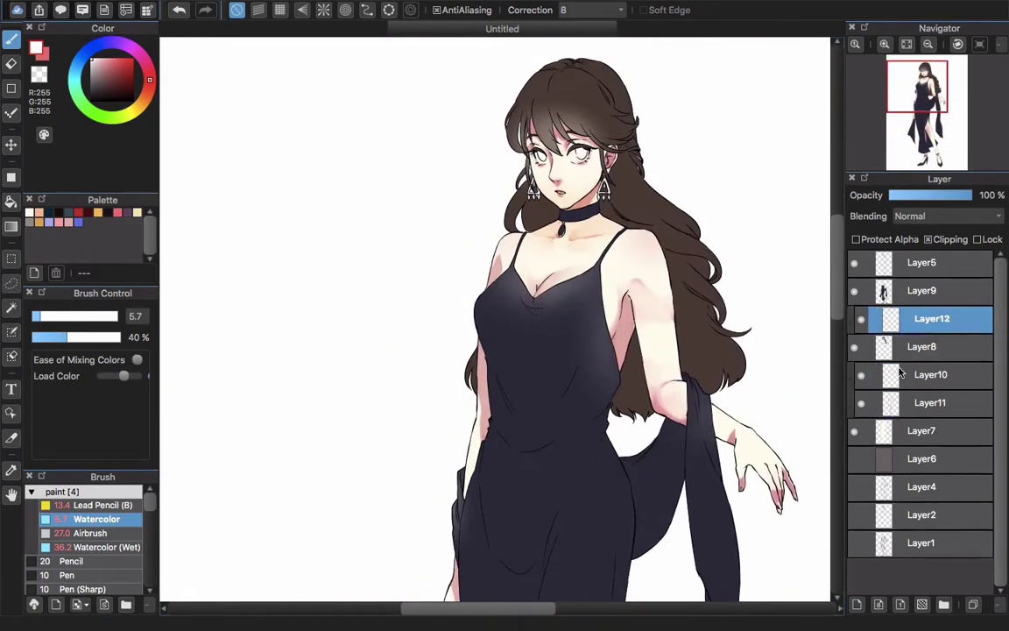
Shade the crown, side locks and long back hair in very dark brown (RGB 34, 25, 25) with a size 82 Watercolor brush
{"action": "scroll", "coordinate": [597, 117], "scroll_direction": "up", "scroll_amount": 6}
{"action": "left_click", "coordinate": [102, 98]}
{"action": "scroll", "coordinate": [512, 225], "scroll_direction": "down", "scroll_amount": 5}
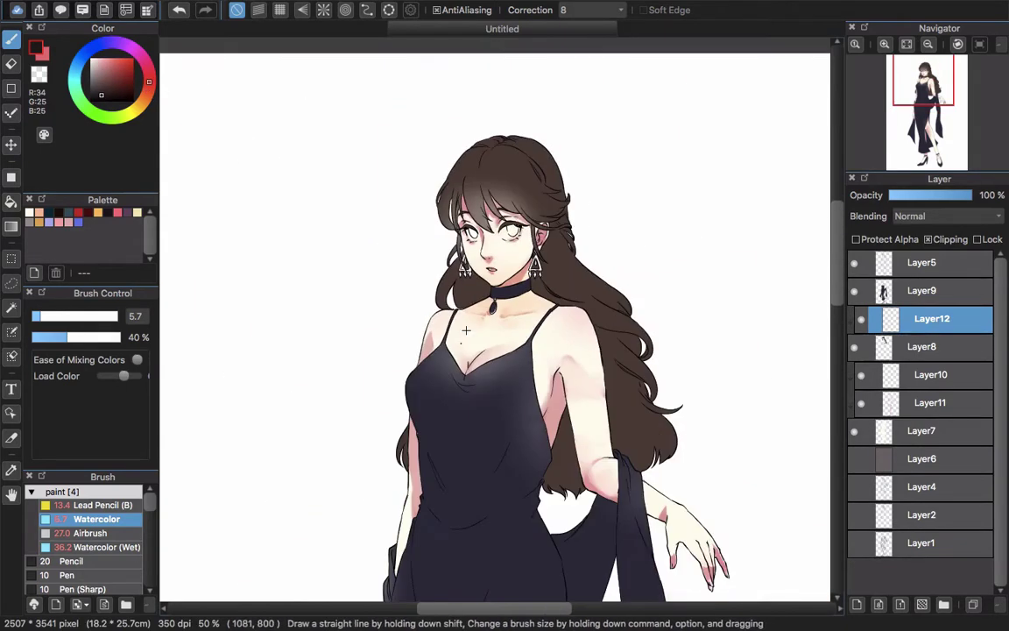
{"action": "left_click_drag", "start_coordinate": [466, 333], "coordinate": [518, 331]}
{"action": "key", "text": "super+z"}
{"action": "mouse_move", "coordinate": [469, 268]}
{"action": "left_mouse_down"}
{"action": "mouse_move", "coordinate": [550, 292]}
{"action": "mouse_move", "coordinate": [609, 416]}
{"action": "left_mouse_up"}
{"action": "left_click_drag", "start_coordinate": [596, 493], "coordinate": [653, 453]}
{"action": "mouse_move", "coordinate": [447, 425]}
{"action": "left_mouse_down"}
{"action": "mouse_move", "coordinate": [505, 364]}
{"action": "mouse_move", "coordinate": [460, 449]}
{"action": "left_mouse_up"}
{"action": "key", "text": "bracketleft"}
{"action": "mouse_move", "coordinate": [544, 282]}
{"action": "left_mouse_down"}
{"action": "mouse_move", "coordinate": [579, 297]}
{"action": "mouse_move", "coordinate": [556, 320]}
{"action": "left_mouse_up"}
{"action": "left_click_drag", "start_coordinate": [442, 248], "coordinate": [454, 223]}
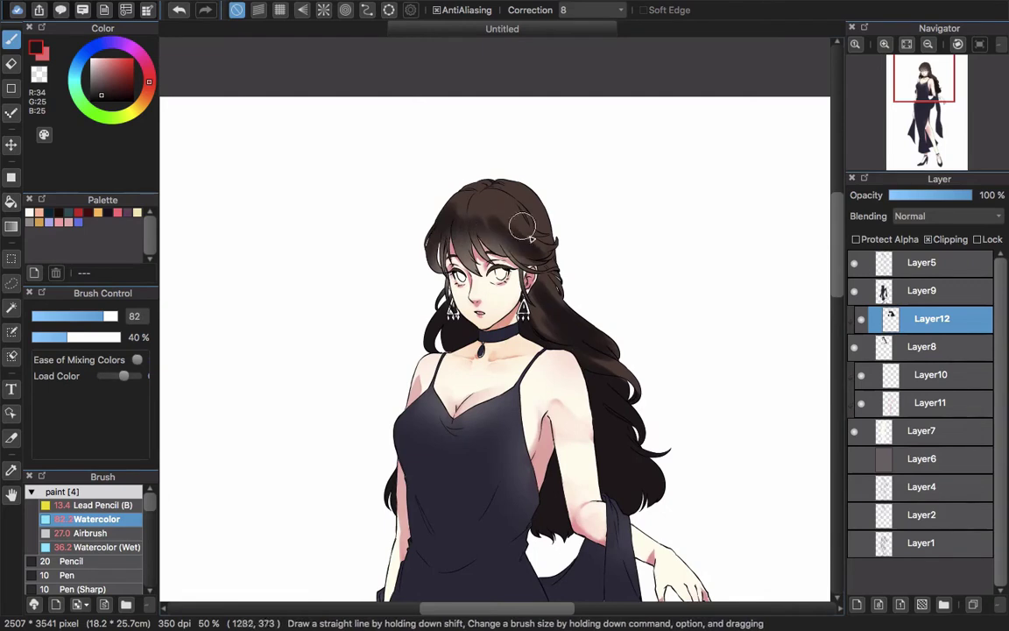
Carve lighter strands into the crown and fringe shadows using transparent colour at brush sizes around 14
{"action": "scroll", "coordinate": [484, 233], "scroll_direction": "up", "scroll_amount": 2}
{"action": "scroll", "coordinate": [484, 232], "scroll_direction": "up", "scroll_amount": 2}
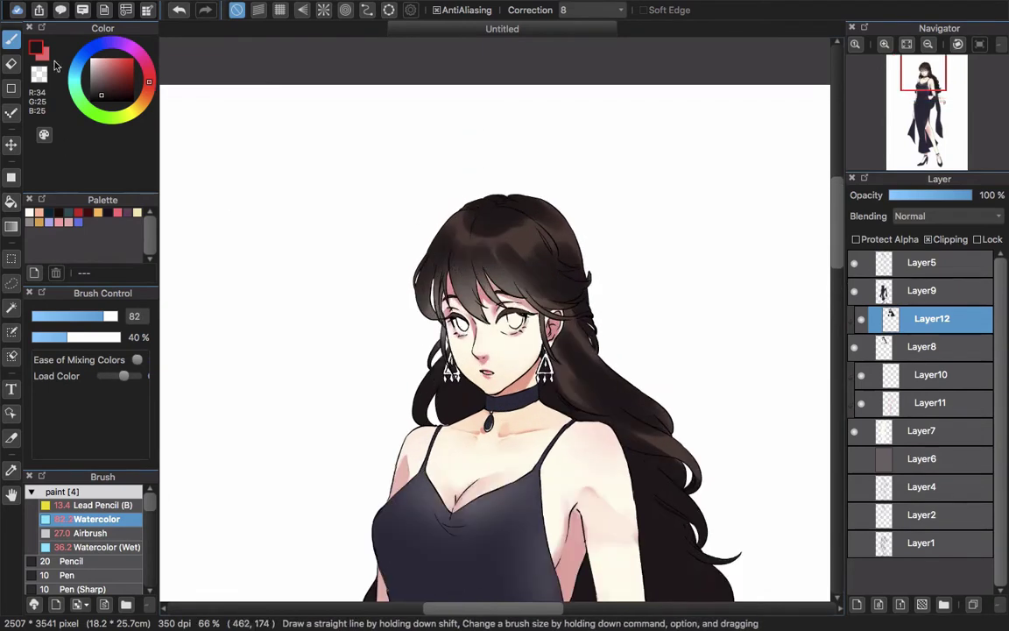
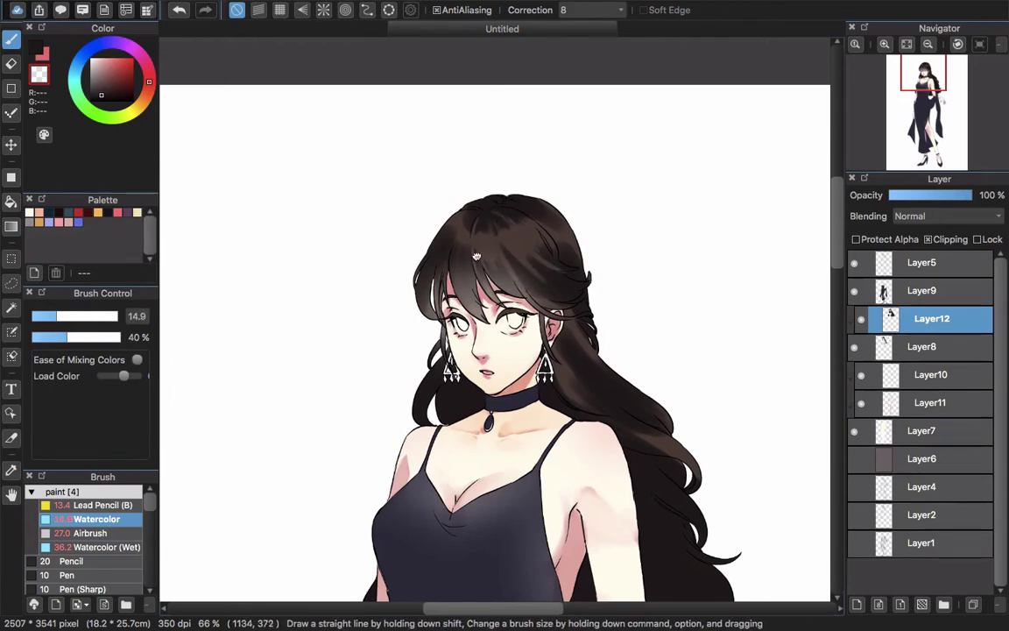
{"action": "mouse_move", "coordinate": [477, 256]}
{"action": "left_mouse_down"}
{"action": "mouse_move", "coordinate": [515, 277]}
{"action": "mouse_move", "coordinate": [520, 238]}
{"action": "left_mouse_up"}
{"action": "left_click_drag", "start_coordinate": [476, 298], "coordinate": [488, 279]}
{"action": "key", "text": "super+z"}
{"action": "left_click_drag", "start_coordinate": [516, 241], "coordinate": [511, 241]}
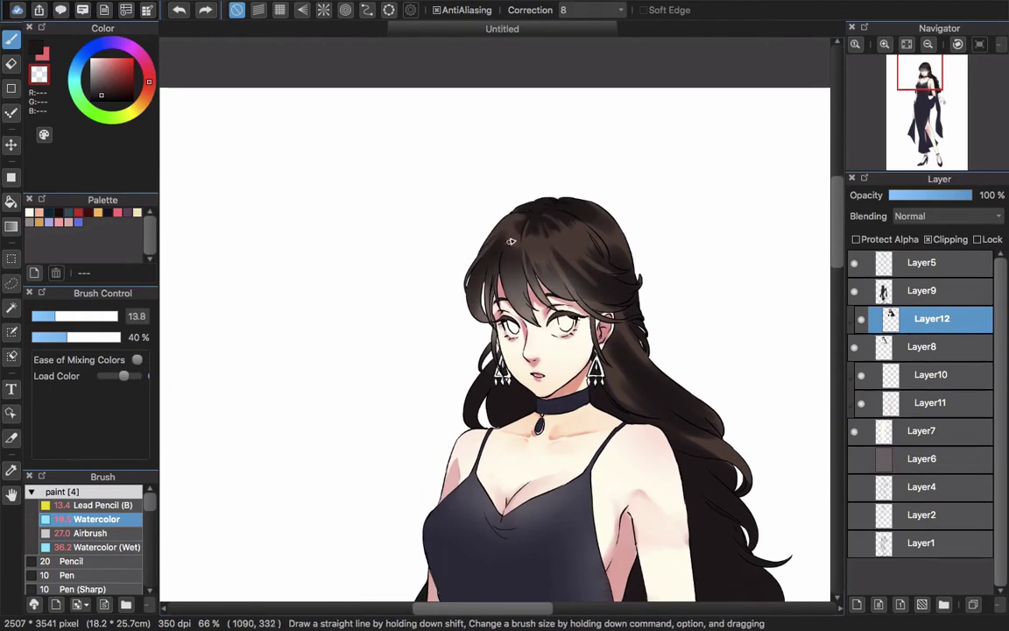
{"action": "key", "text": "super+z"}
{"action": "left_click_drag", "start_coordinate": [487, 282], "coordinate": [516, 298]}
{"action": "mouse_move", "coordinate": [587, 232]}
{"action": "left_mouse_down"}
{"action": "mouse_move", "coordinate": [551, 259]}
{"action": "mouse_move", "coordinate": [545, 221]}
{"action": "mouse_move", "coordinate": [558, 226]}
{"action": "left_mouse_up"}
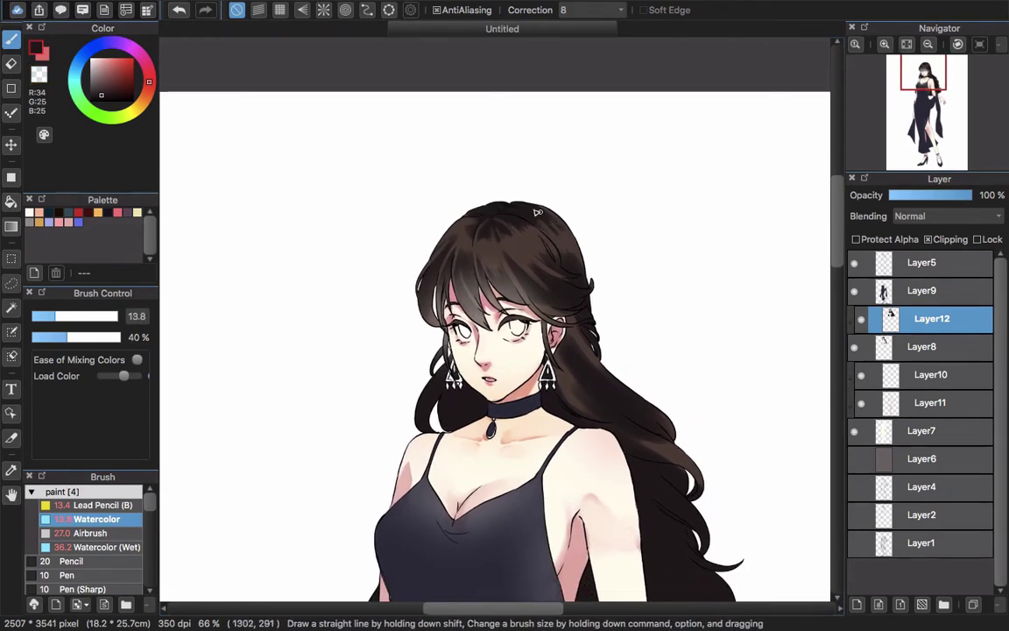
Deepen the shadows in the long hair behind the shoulder with dark brown at size 13.8
{"action": "scroll", "coordinate": [537, 212], "scroll_direction": "down", "scroll_amount": 4}
{"action": "scroll", "coordinate": [537, 212], "scroll_direction": "right", "scroll_amount": 2}
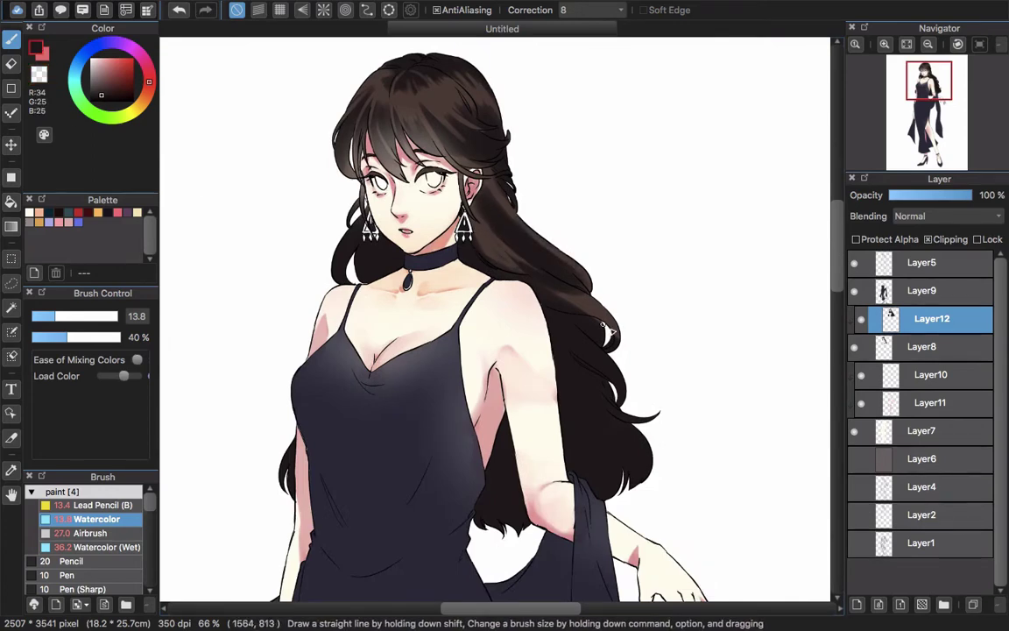
{"action": "left_click_drag", "start_coordinate": [604, 328], "coordinate": [624, 337]}
{"action": "mouse_move", "coordinate": [497, 255]}
{"action": "left_mouse_down"}
{"action": "mouse_move", "coordinate": [481, 213]}
{"action": "mouse_move", "coordinate": [486, 244]}
{"action": "left_mouse_up"}
Lift light strands out of the long wavy hair with transparent colour, varying the brush size between 11.5 and 41
{"action": "left_click", "coordinate": [40, 74]}
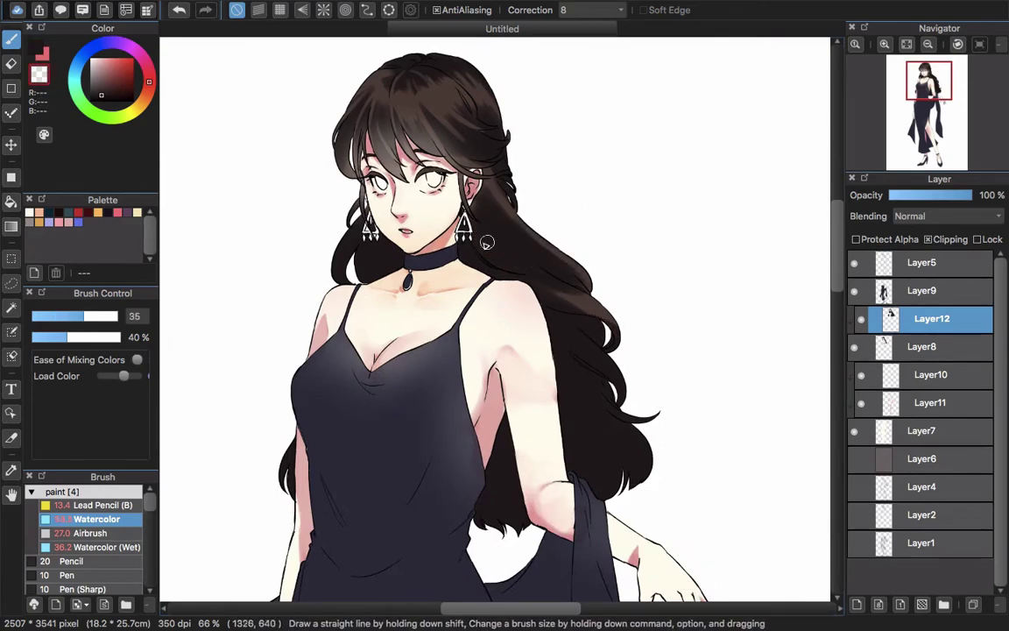
{"action": "scroll", "coordinate": [541, 276], "scroll_direction": "up", "scroll_amount": 1}
{"action": "scroll", "coordinate": [541, 276], "scroll_direction": "left", "scroll_amount": 1}
{"action": "left_click_drag", "start_coordinate": [542, 272], "coordinate": [573, 343]}
{"action": "key", "text": "super+z"}
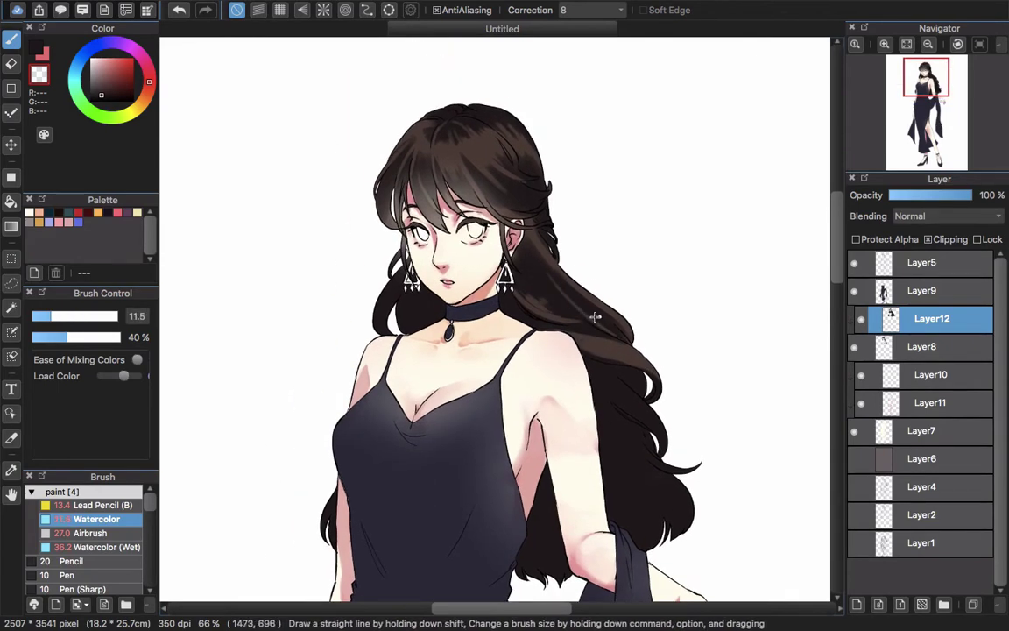
{"action": "scroll", "coordinate": [595, 317], "scroll_direction": "down", "scroll_amount": 5}
{"action": "scroll", "coordinate": [595, 318], "scroll_direction": "right", "scroll_amount": 3}
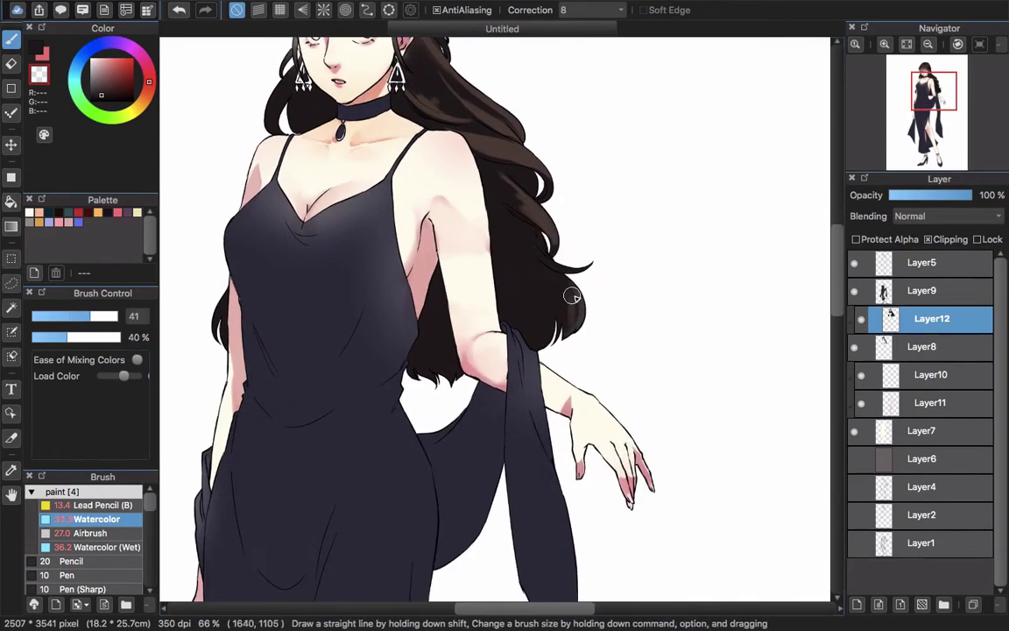
Refine the dark strands between the long waves with dark brown (RGB 34, 25, 25) at brush size 16
{"action": "scroll", "coordinate": [571, 296], "scroll_direction": "up", "scroll_amount": 2}
{"action": "scroll", "coordinate": [572, 296], "scroll_direction": "left", "scroll_amount": 2}
{"action": "scroll", "coordinate": [485, 151], "scroll_direction": "up", "scroll_amount": 1}
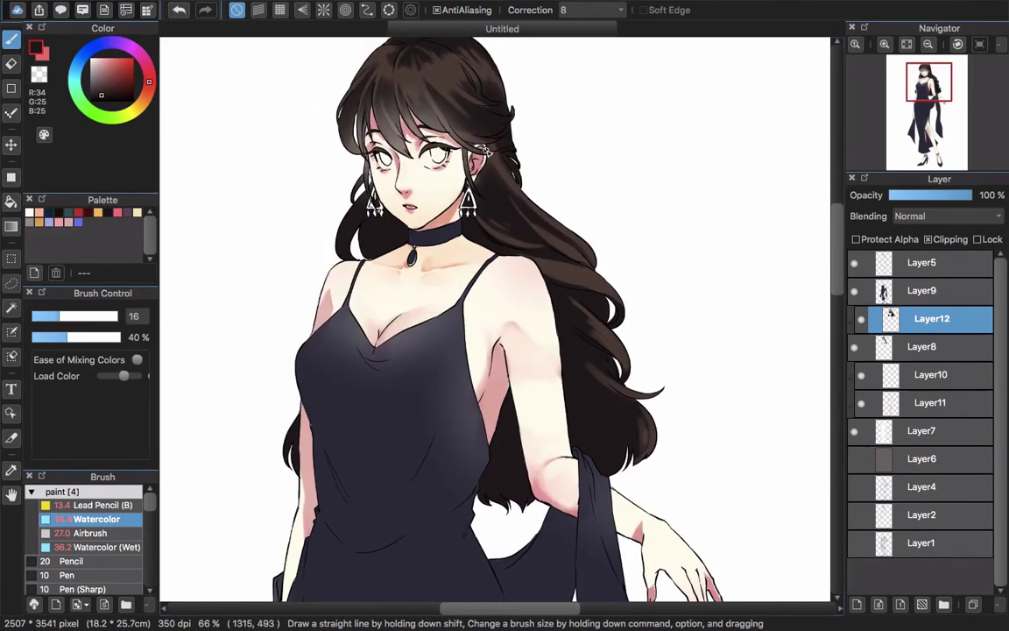
{"action": "scroll", "coordinate": [515, 184], "scroll_direction": "down", "scroll_amount": 4}
{"action": "scroll", "coordinate": [515, 184], "scroll_direction": "right", "scroll_amount": 3}
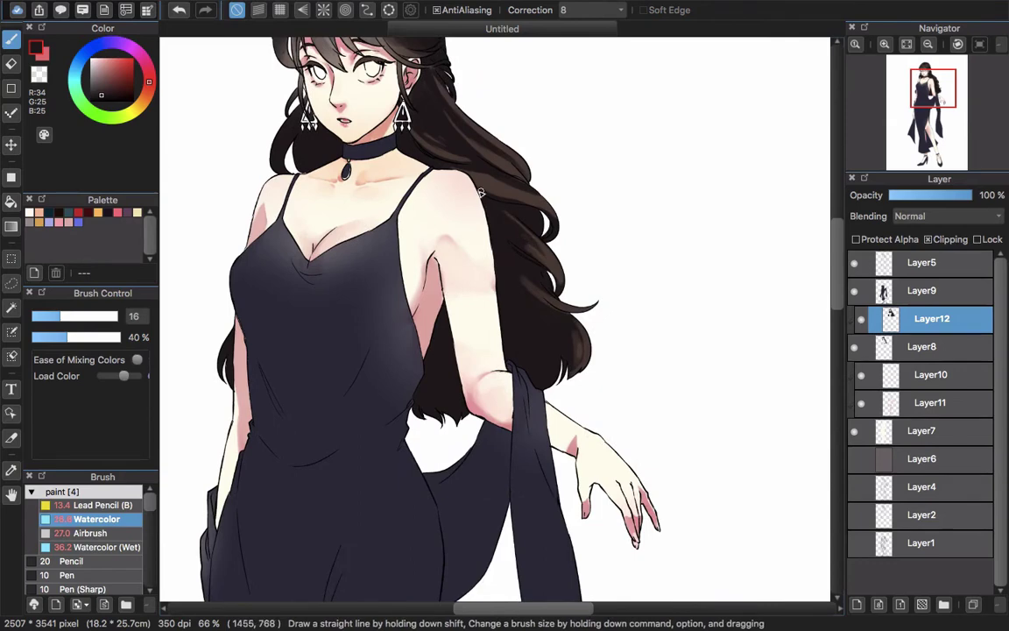
{"action": "scroll", "coordinate": [480, 191], "scroll_direction": "down", "scroll_amount": 2}
Blend the hair shading around the parting and upper fringe with sampled browns, reducing the Watercolor brush to size 12.2
{"action": "scroll", "coordinate": [544, 96], "scroll_direction": "up", "scroll_amount": 5}
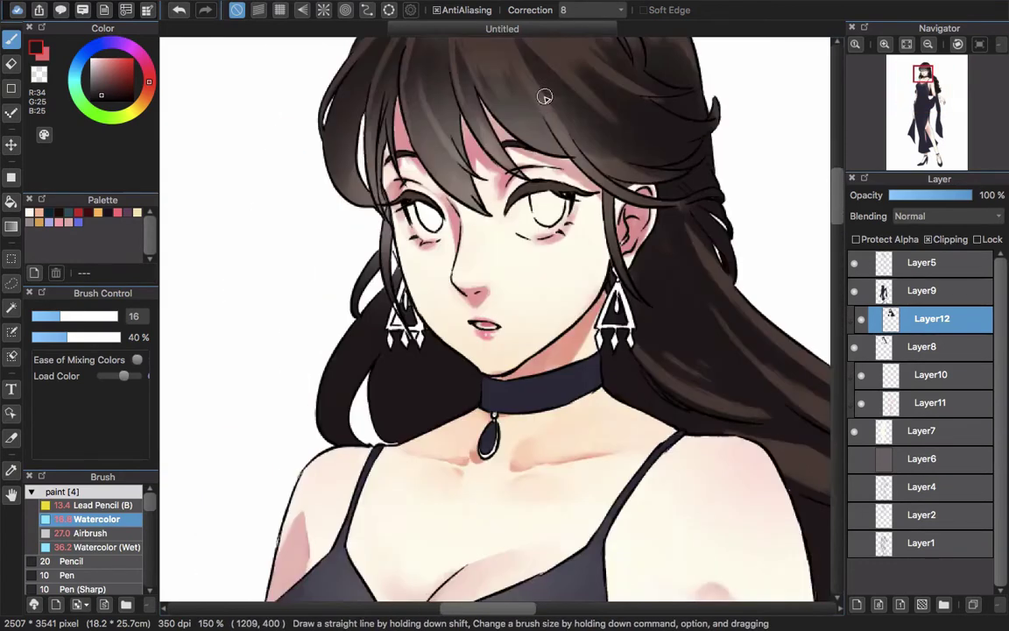
{"action": "scroll", "coordinate": [544, 96], "scroll_direction": "up", "scroll_amount": 2}
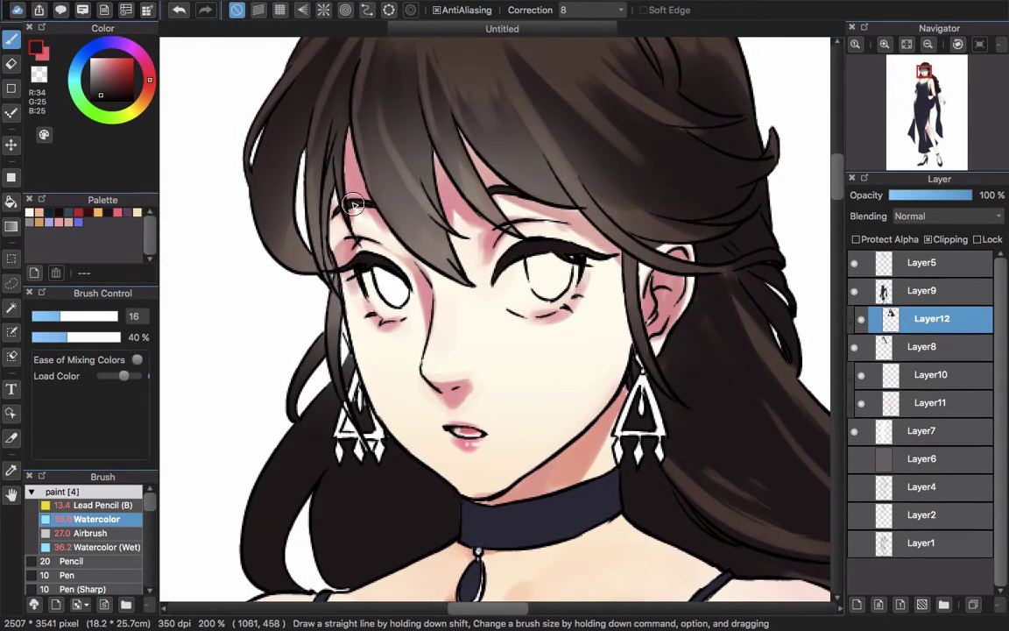
{"action": "right_click", "coordinate": [556, 89]}
{"action": "left_click_drag", "start_coordinate": [441, 83], "coordinate": [446, 163]}
{"action": "right_click", "coordinate": [456, 141]}
{"action": "key", "text": "bracketleft"}
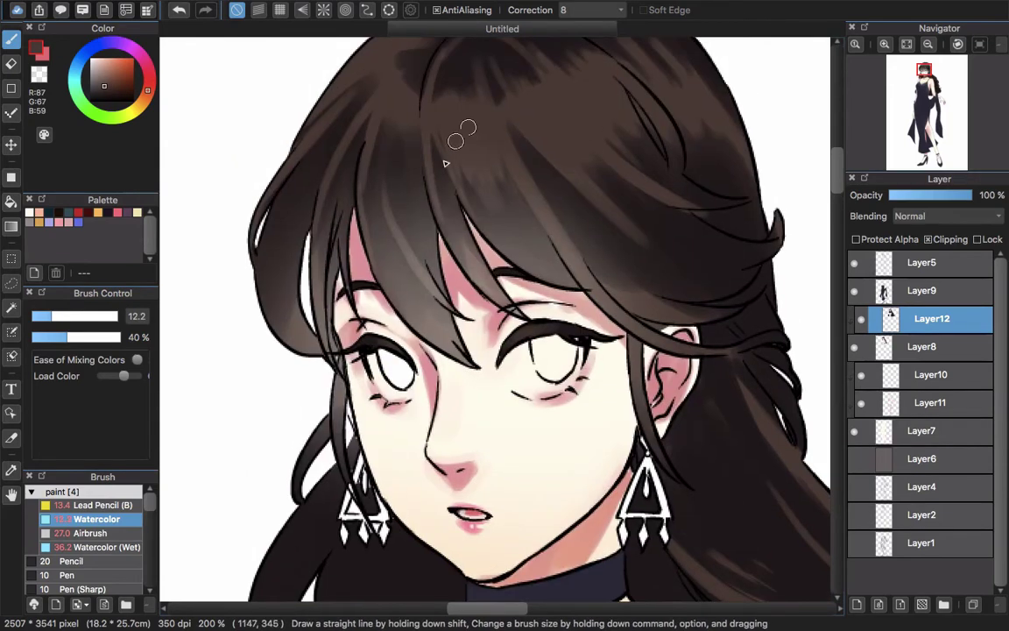
Touch up the fringe and side strands above the eye with a sampled near-black and a sampled mid brown at size 12.2
{"action": "right_click", "coordinate": [517, 339]}
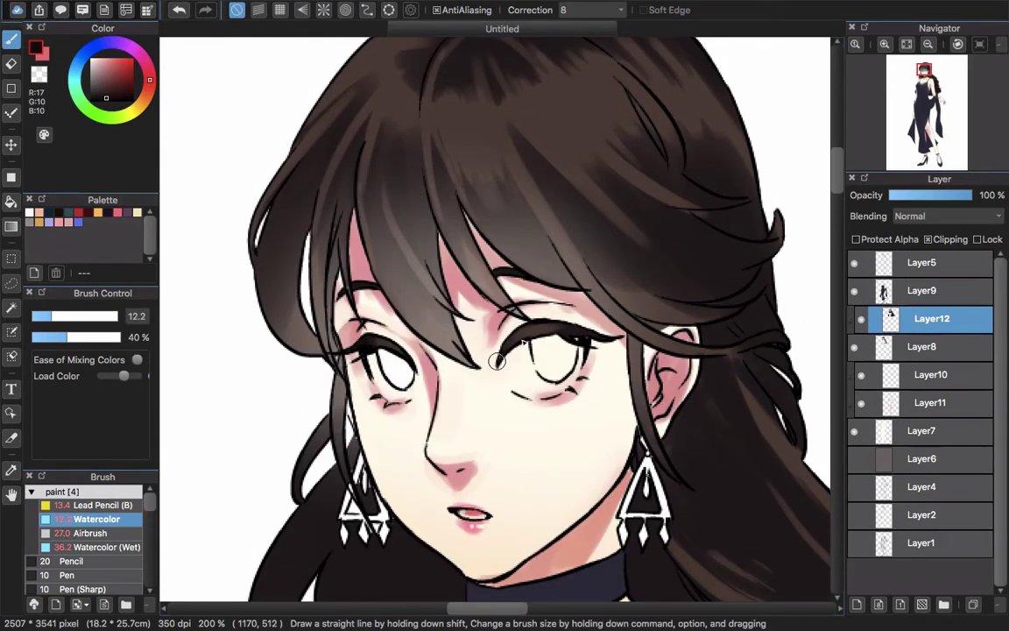
{"action": "left_click_drag", "start_coordinate": [497, 361], "coordinate": [552, 332]}
{"action": "scroll", "coordinate": [517, 267], "scroll_direction": "down", "scroll_amount": 3}
{"action": "scroll", "coordinate": [530, 285], "scroll_direction": "up", "scroll_amount": 3}
{"action": "right_click", "coordinate": [521, 279]}
{"action": "left_click_drag", "start_coordinate": [520, 280], "coordinate": [549, 283]}
{"action": "scroll", "coordinate": [576, 253], "scroll_direction": "down", "scroll_amount": 3}
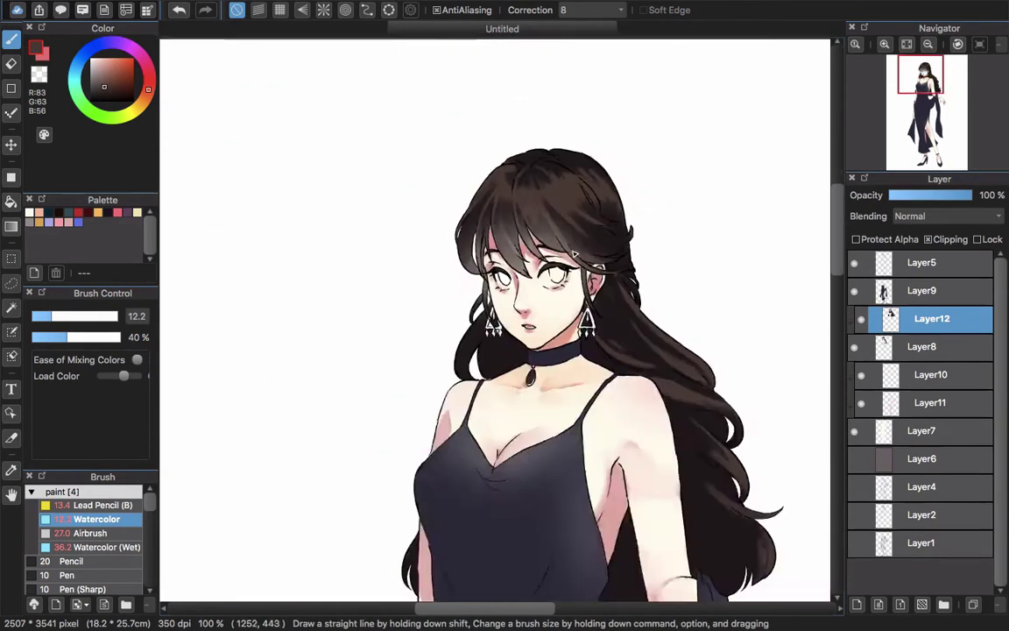
Add another clipped layer above the hair shadow layer for the hair highlights
{"action": "scroll", "coordinate": [576, 262], "scroll_direction": "up", "scroll_amount": 2}
{"action": "left_click_drag", "start_coordinate": [573, 140], "coordinate": [573, 187]}
{"action": "left_click", "coordinate": [857, 604]}
{"action": "left_click", "coordinate": [928, 239]}
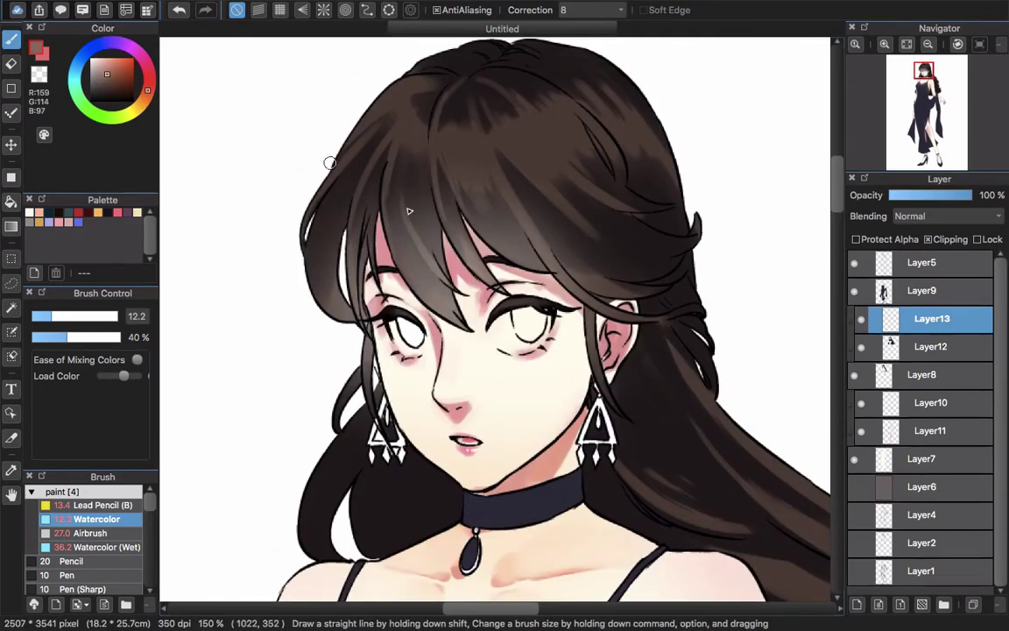
Paint reddish-brown (RGB 155, 109, 93) highlight strokes across the crown with the Watercolor brush at size 17
{"action": "left_click", "coordinate": [108, 75]}
{"action": "left_click", "coordinate": [76, 317]}
{"action": "mouse_move", "coordinate": [444, 116]}
{"action": "left_mouse_down"}
{"action": "mouse_move", "coordinate": [438, 217]}
{"action": "mouse_move", "coordinate": [471, 194]}
{"action": "left_mouse_up"}
{"action": "scroll", "coordinate": [470, 174], "scroll_direction": "down", "scroll_amount": 2}
{"action": "key", "text": "super+z"}
{"action": "mouse_move", "coordinate": [447, 154]}
{"action": "left_mouse_down"}
{"action": "mouse_move", "coordinate": [455, 186]}
{"action": "mouse_move", "coordinate": [461, 179]}
{"action": "left_mouse_up"}
{"action": "left_click_drag", "start_coordinate": [477, 137], "coordinate": [488, 179]}
{"action": "left_click_drag", "start_coordinate": [509, 156], "coordinate": [528, 176]}
{"action": "left_click_drag", "start_coordinate": [569, 126], "coordinate": [590, 163]}
{"action": "left_click_drag", "start_coordinate": [539, 139], "coordinate": [531, 135]}
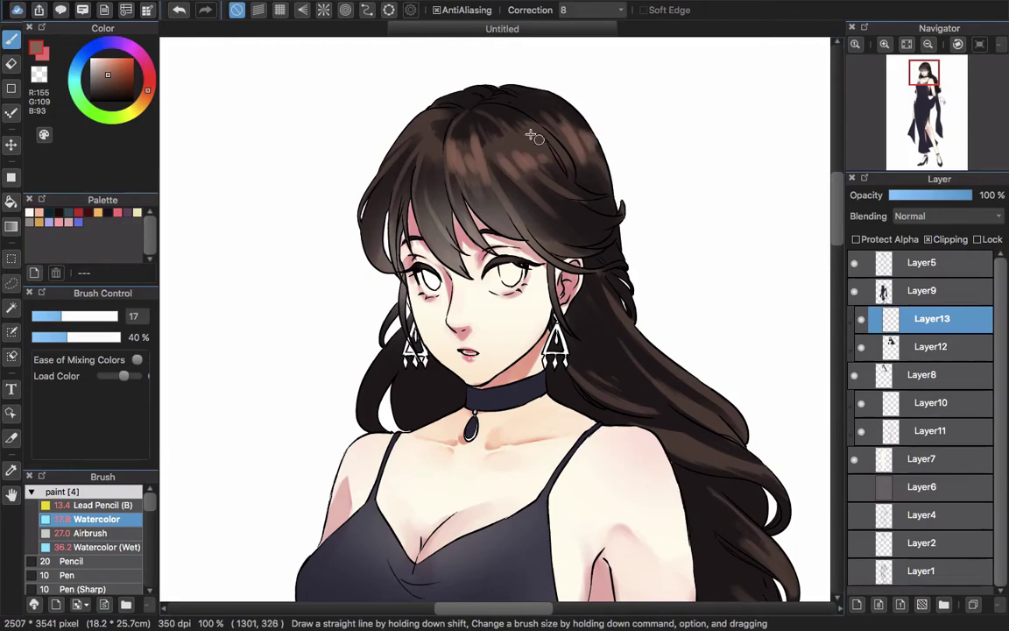
Add reddish-brown highlight strokes along the long waves behind the shoulder at brush size 17
{"action": "scroll", "coordinate": [560, 306], "scroll_direction": "down", "scroll_amount": 2}
{"action": "scroll", "coordinate": [561, 306], "scroll_direction": "right", "scroll_amount": 2}
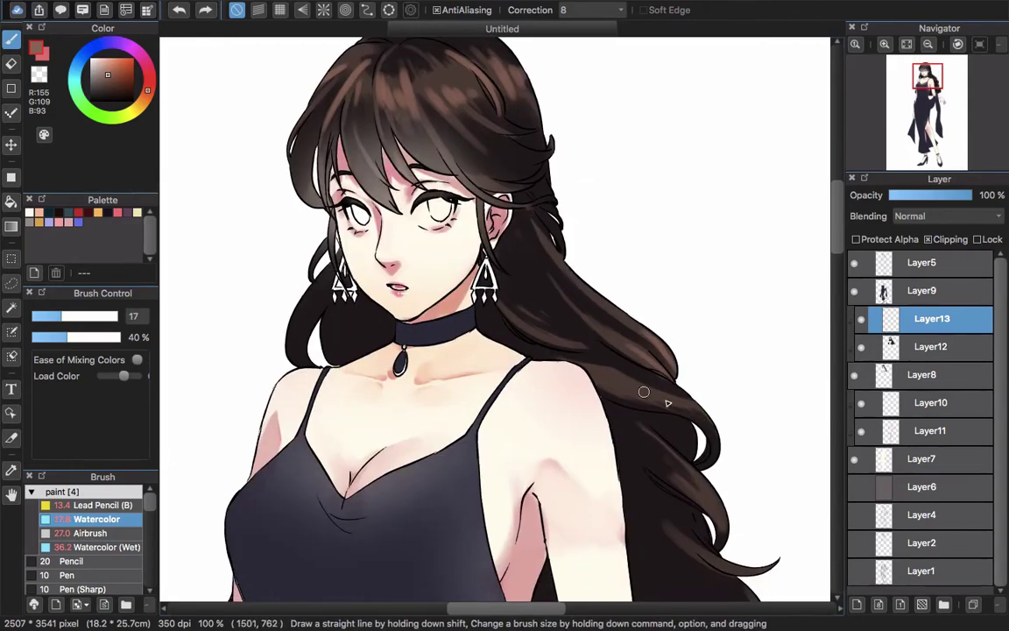
{"action": "left_click_drag", "start_coordinate": [578, 351], "coordinate": [644, 394]}
{"action": "left_click_drag", "start_coordinate": [615, 261], "coordinate": [648, 291]}
{"action": "left_click_drag", "start_coordinate": [648, 293], "coordinate": [559, 297]}
Thin the highlights on the fringe and beside the parting with transparent colour at brush sizes 12 and 8.7
{"action": "scroll", "coordinate": [395, 72], "scroll_direction": "up", "scroll_amount": 2}
{"action": "left_click", "coordinate": [436, 144], "text": "alt"}
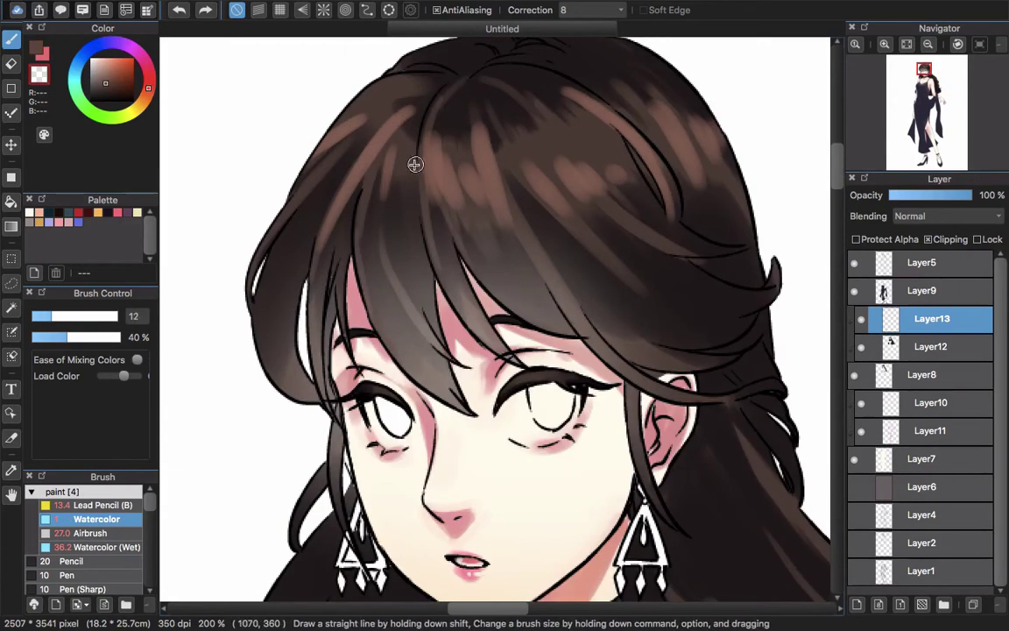
{"action": "left_click_drag", "start_coordinate": [415, 118], "coordinate": [334, 241]}
{"action": "key", "text": "z"}
{"action": "left_click_drag", "start_coordinate": [441, 147], "coordinate": [447, 203]}
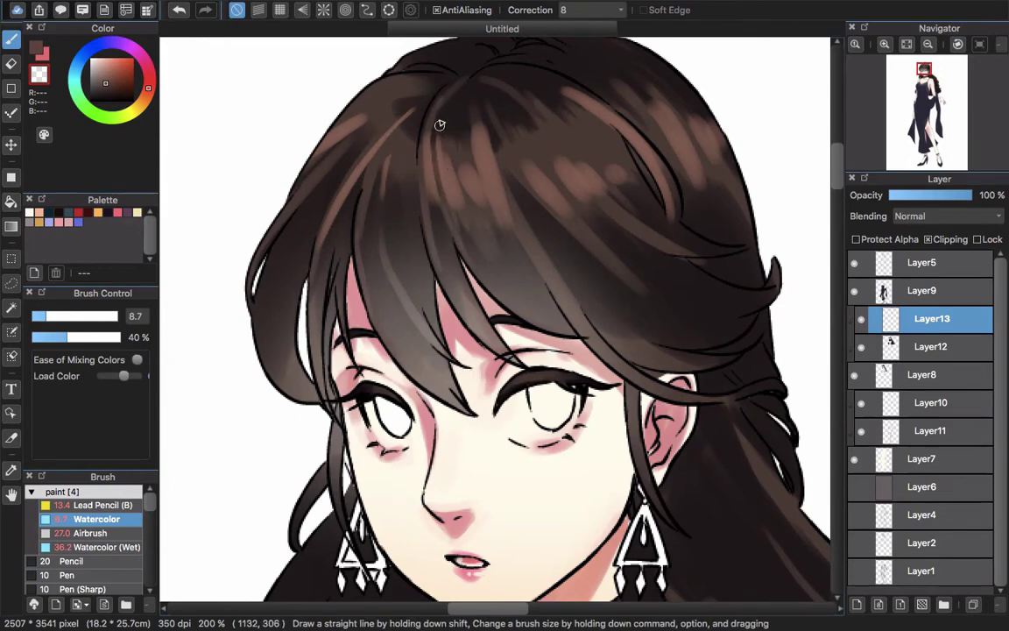
Break the highlights on the back half of the crown into fine strands using transparent colour at size 8.7
{"action": "scroll", "coordinate": [543, 265], "scroll_direction": "right", "scroll_amount": 2}
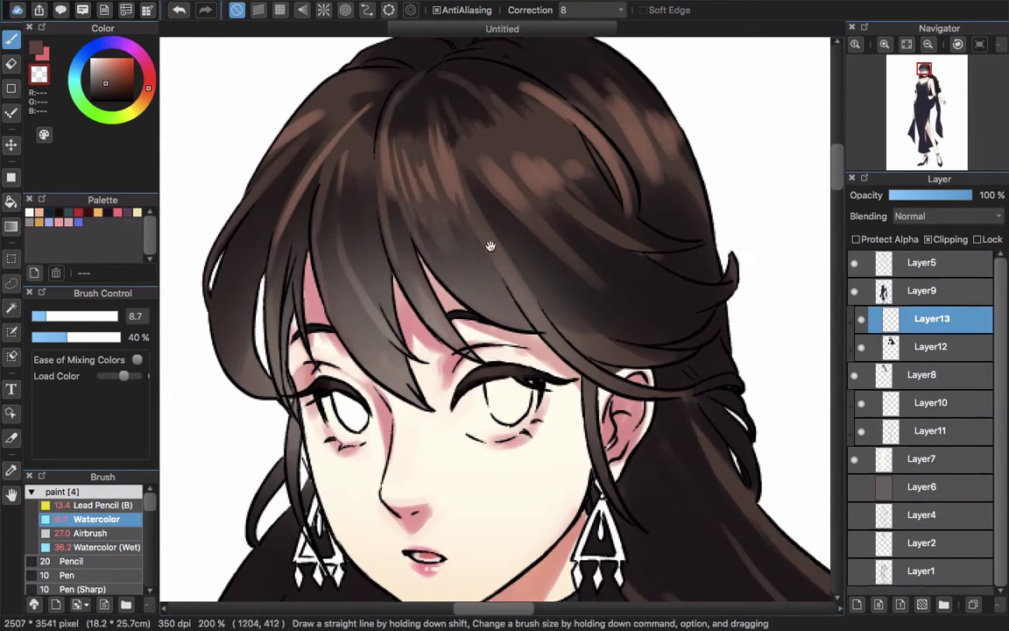
{"action": "left_click_drag", "start_coordinate": [449, 107], "coordinate": [504, 167]}
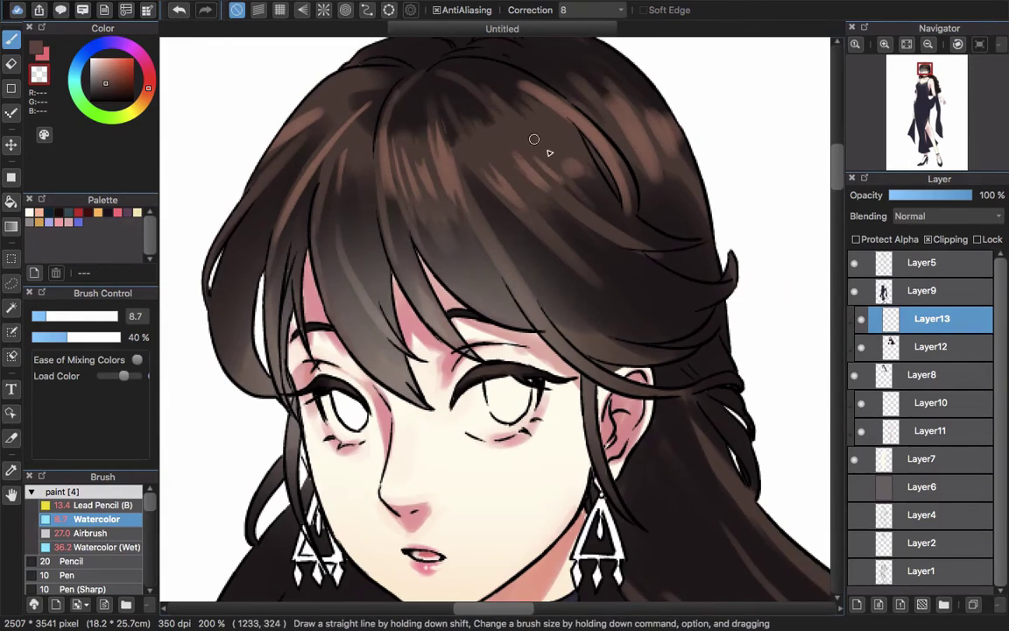
{"action": "scroll", "coordinate": [525, 127], "scroll_direction": "up", "scroll_amount": 1}
{"action": "left_click_drag", "start_coordinate": [518, 113], "coordinate": [576, 221]}
{"action": "scroll", "coordinate": [559, 158], "scroll_direction": "right", "scroll_amount": 2}
{"action": "scroll", "coordinate": [559, 158], "scroll_direction": "up", "scroll_amount": 1}
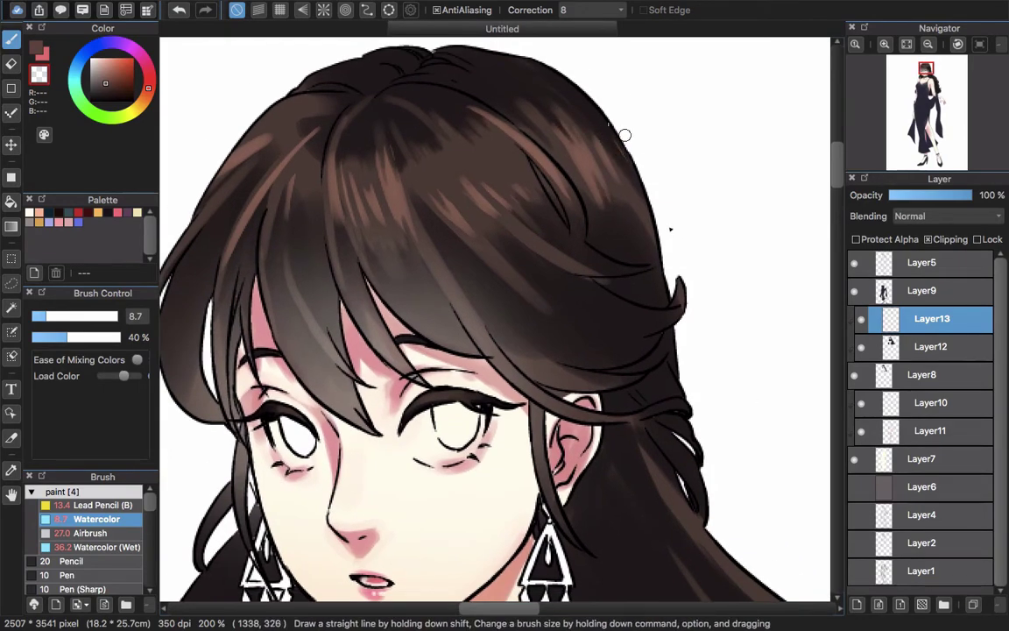
Add thin reddish-brown (RGB 150, 106, 90) highlight strands to the fringe at brush size 8.7
{"action": "scroll", "coordinate": [325, 233], "scroll_direction": "left", "scroll_amount": 5}
{"action": "scroll", "coordinate": [410, 242], "scroll_direction": "down", "scroll_amount": 5}
{"action": "scroll", "coordinate": [613, 409], "scroll_direction": "right", "scroll_amount": 5}
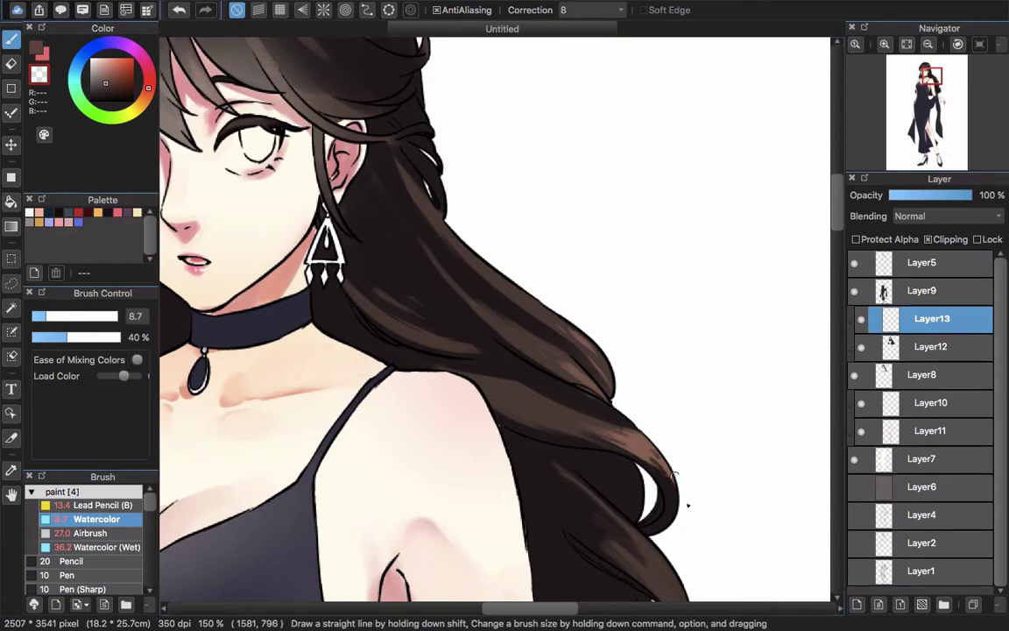
{"action": "scroll", "coordinate": [658, 390], "scroll_direction": "down", "scroll_amount": 3}
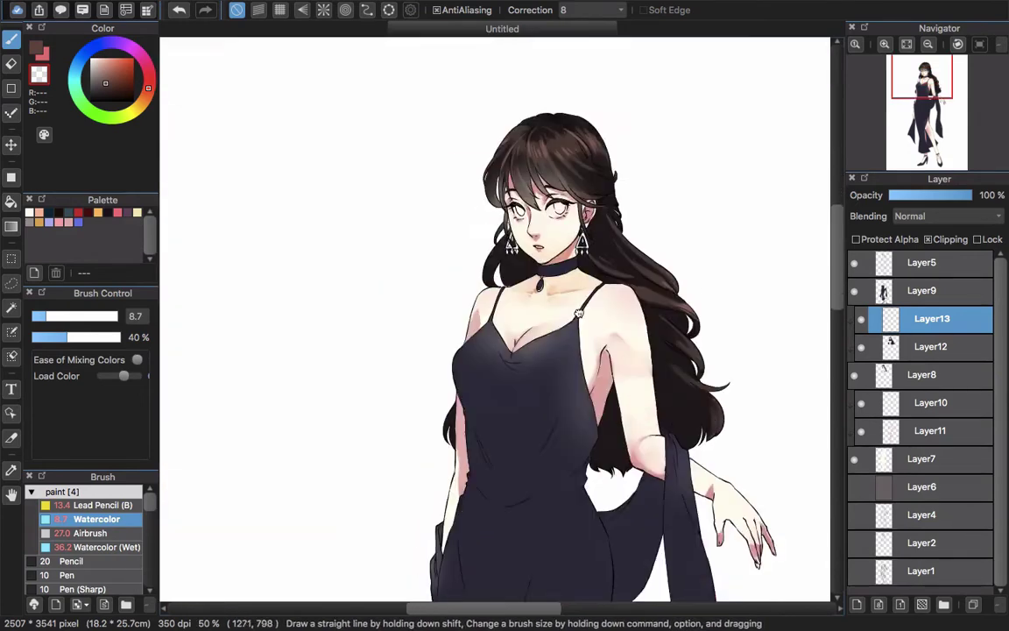
{"action": "scroll", "coordinate": [535, 180], "scroll_direction": "up", "scroll_amount": 5}
{"action": "left_click", "coordinate": [604, 150], "text": "alt"}
{"action": "key", "text": "z"}
{"action": "left_click_drag", "start_coordinate": [414, 508], "coordinate": [462, 492]}
{"action": "key", "text": "super+z"}
{"action": "scroll", "coordinate": [544, 484], "scroll_direction": "left", "scroll_amount": 4}
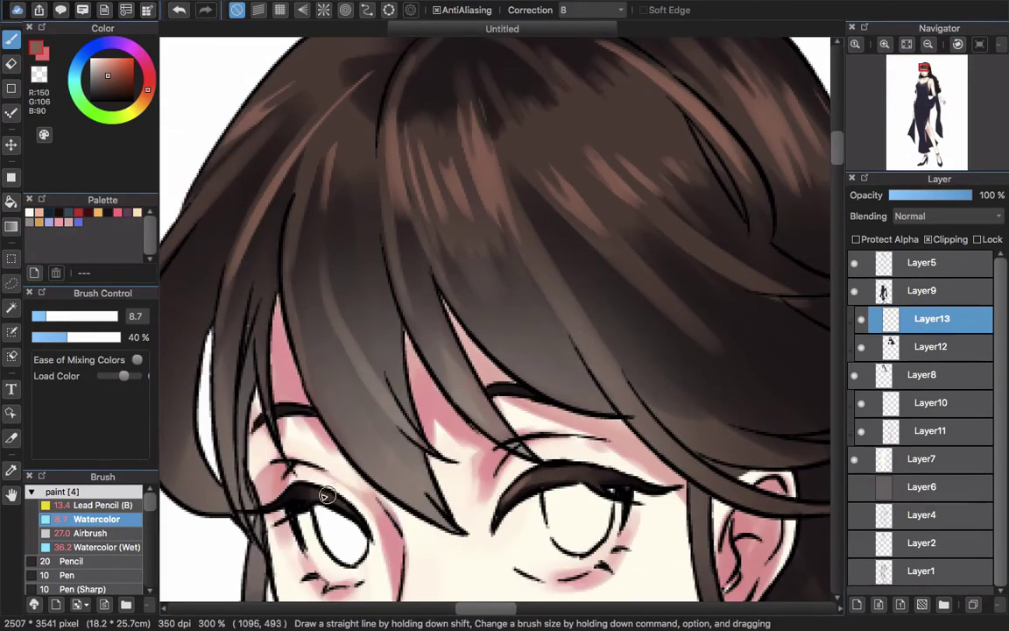
{"action": "scroll", "coordinate": [613, 477], "scroll_direction": "down", "scroll_amount": 2}
{"action": "scroll", "coordinate": [614, 478], "scroll_direction": "down", "scroll_amount": 4}
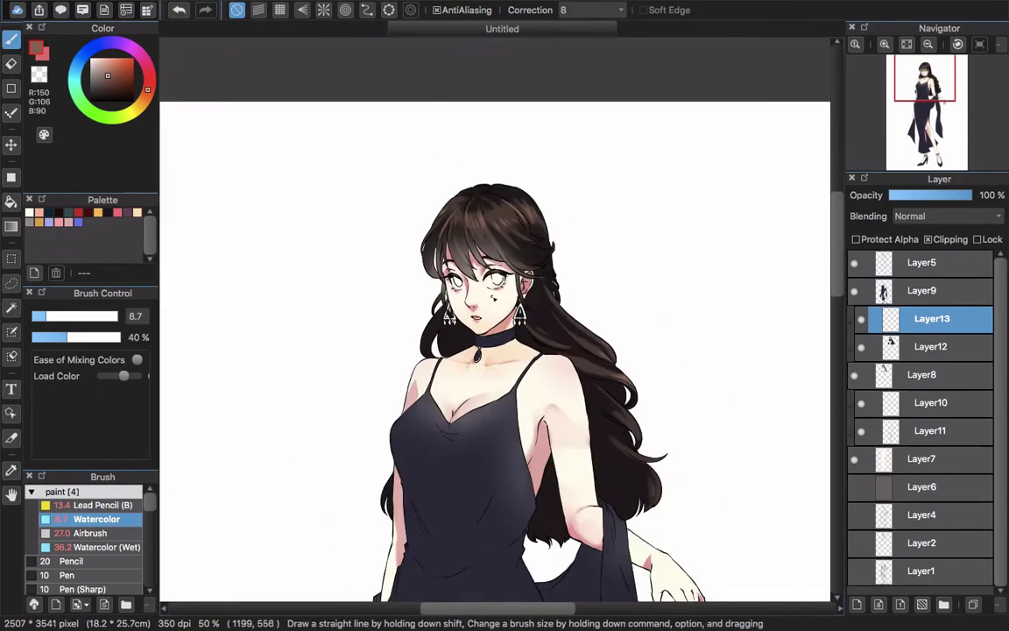
Add a new layer directly beneath Layer8 for the eyes and switch the colour to white
{"action": "left_click", "coordinate": [857, 605]}
{"action": "left_click_drag", "start_coordinate": [924, 331], "coordinate": [921, 415]}
{"action": "scroll", "coordinate": [481, 277], "scroll_direction": "up", "scroll_amount": 3}
{"action": "scroll", "coordinate": [480, 276], "scroll_direction": "up", "scroll_amount": 2}
{"action": "key", "text": "x"}
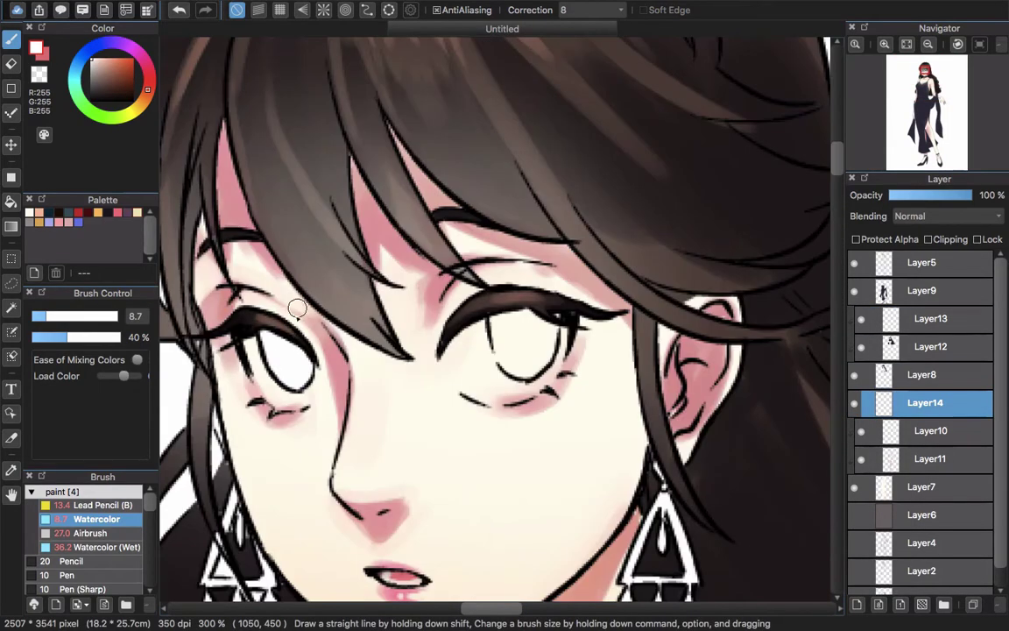
Outline both eyeballs in white with the Pen at size 10, showing the grey Layer6 and hiding the skin Layer7
{"action": "key", "text": "n"}
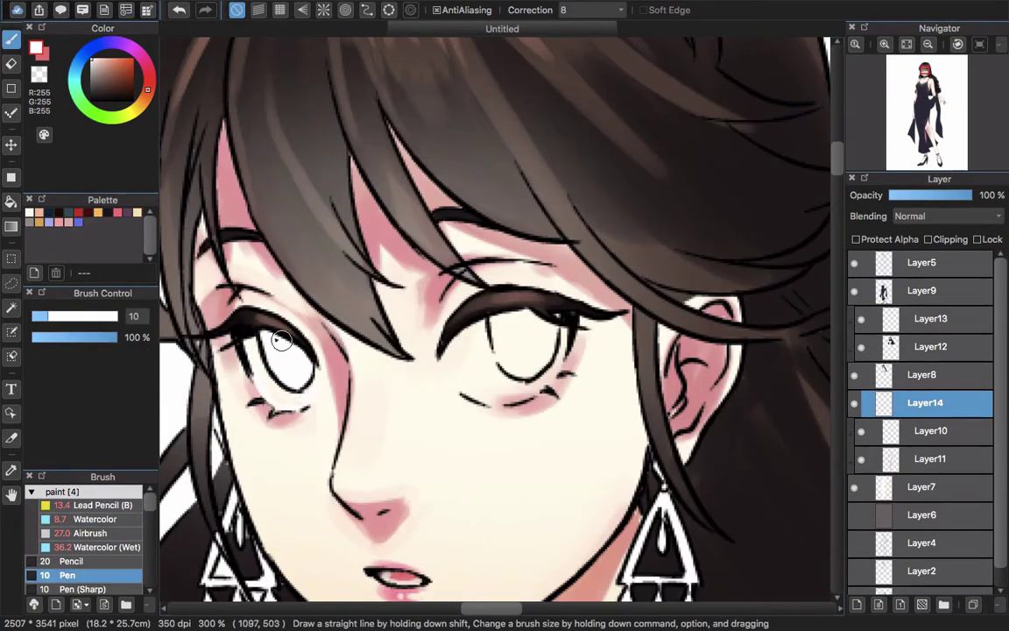
{"action": "left_click", "coordinate": [854, 514]}
{"action": "left_click", "coordinate": [855, 487]}
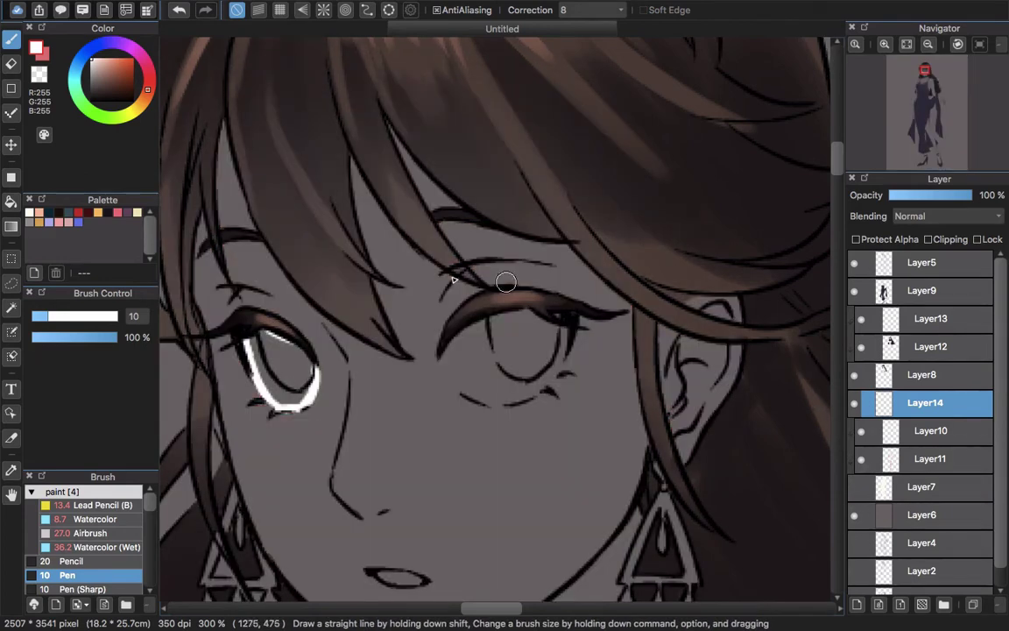
{"action": "left_click_drag", "start_coordinate": [440, 357], "coordinate": [504, 319]}
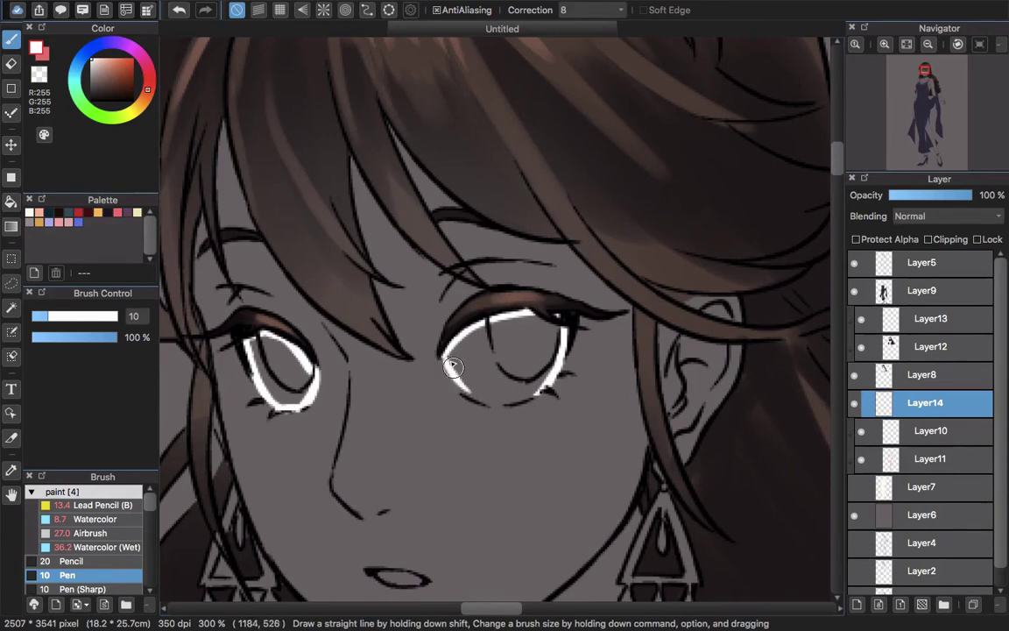
{"action": "mouse_move", "coordinate": [515, 426]}
{"action": "left_mouse_down"}
{"action": "mouse_move", "coordinate": [527, 414]}
{"action": "mouse_move", "coordinate": [466, 435]}
{"action": "mouse_move", "coordinate": [515, 424]}
{"action": "left_mouse_up"}
Fill the inside of both outlined eyes with white and touch up their edges with the Pen
{"action": "key", "text": "g"}
{"action": "left_click", "coordinate": [514, 346]}
{"action": "left_click", "coordinate": [267, 346]}
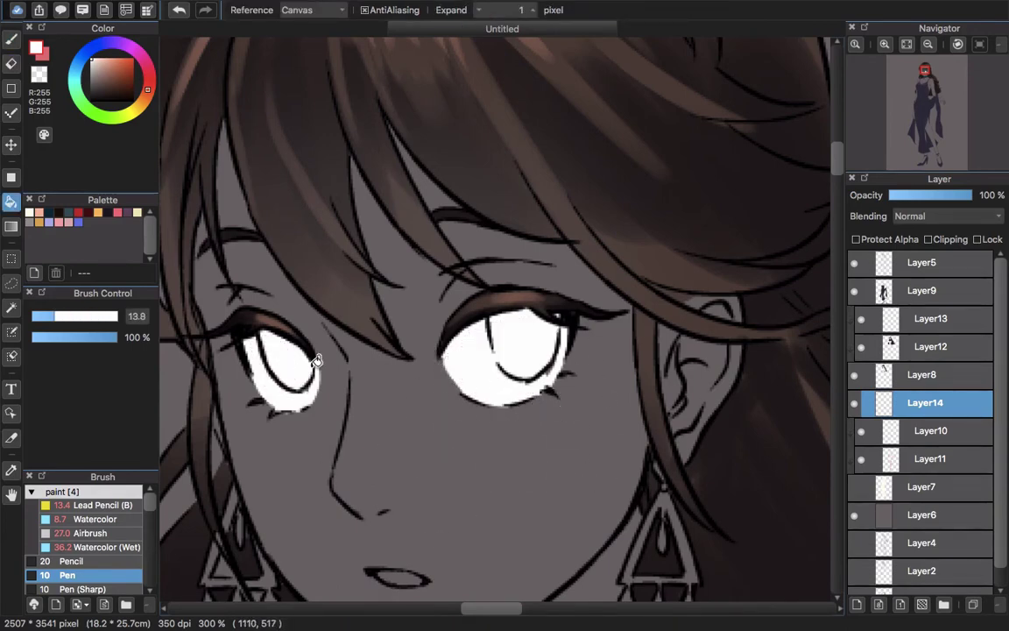
{"action": "key", "text": "p"}
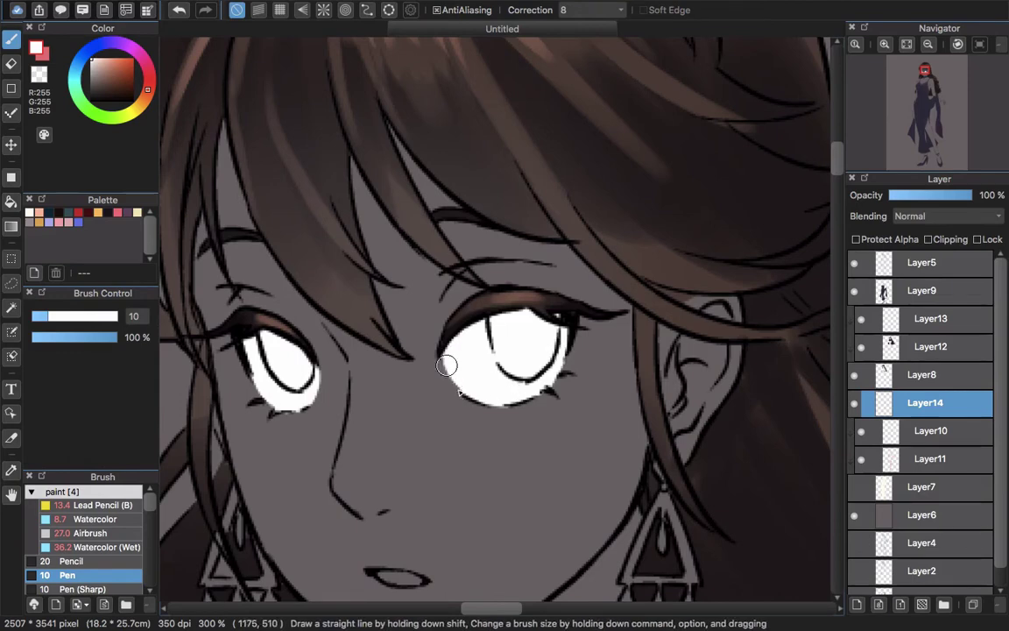
{"action": "scroll", "coordinate": [552, 412], "scroll_direction": "down", "scroll_amount": 3}
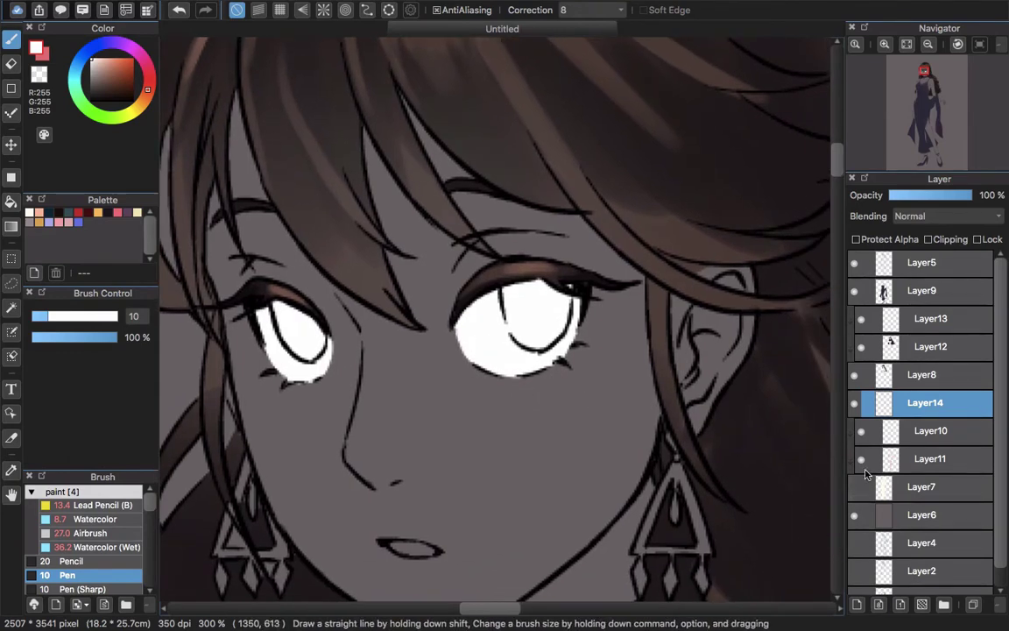
Add two clipping layers above the eye-white layer and set the upper one to Multiply
{"action": "left_click", "coordinate": [857, 605]}
{"action": "left_click", "coordinate": [944, 239]}
{"action": "left_click", "coordinate": [856, 605]}
{"action": "left_click", "coordinate": [948, 240]}
{"action": "left_click", "coordinate": [956, 217]}
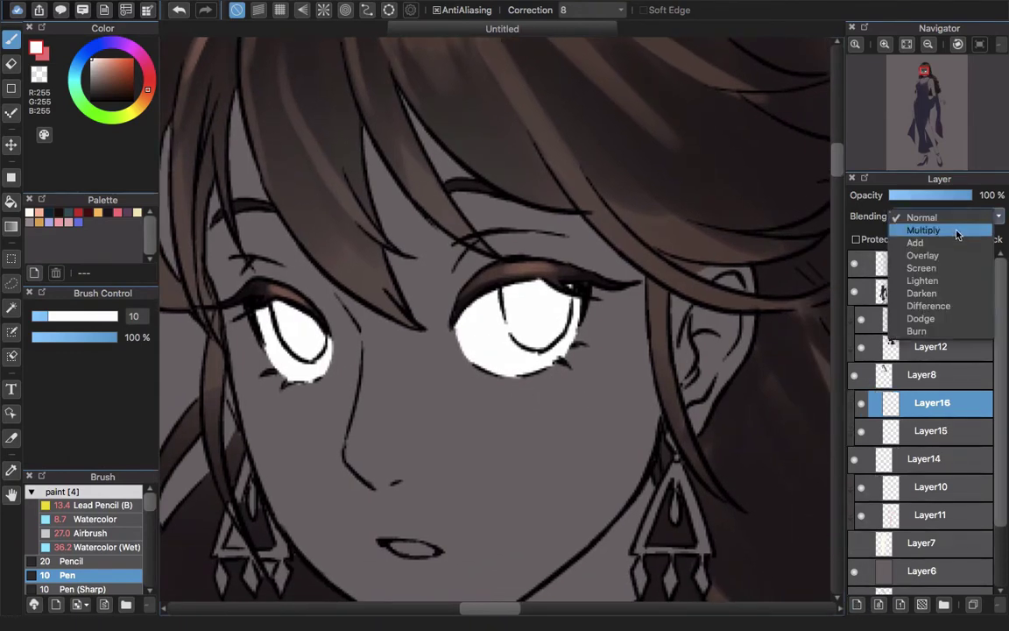
{"action": "left_click", "coordinate": [958, 230]}
Paint a blue-grey (RGB 117, 128, 151) shadow under both upper lids with the Watercolor brush at size 18
{"action": "left_click", "coordinate": [86, 58]}
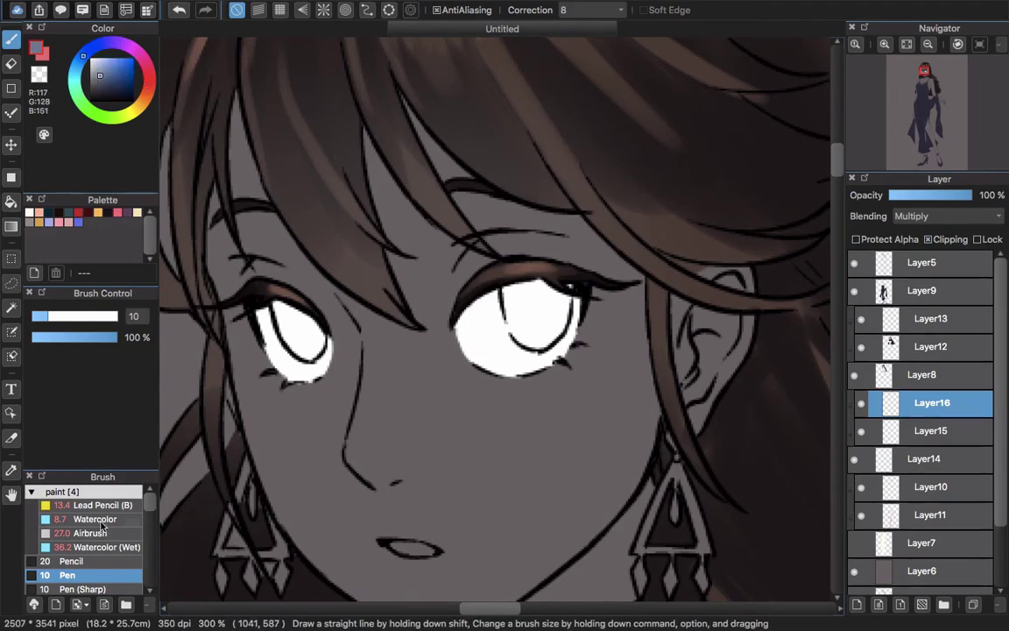
{"action": "left_click", "coordinate": [102, 520]}
{"action": "left_click_drag", "start_coordinate": [327, 293], "coordinate": [248, 280]}
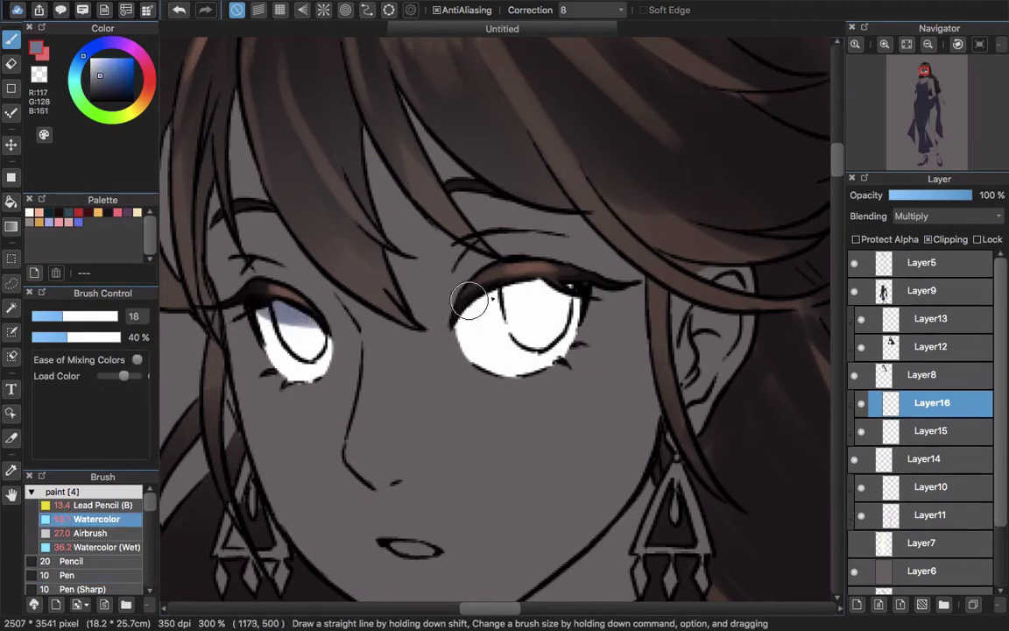
{"action": "mouse_move", "coordinate": [469, 300]}
{"action": "left_mouse_down"}
{"action": "mouse_move", "coordinate": [495, 309]}
{"action": "mouse_move", "coordinate": [548, 296]}
{"action": "left_mouse_up"}
{"action": "key", "text": "super+z"}
{"action": "mouse_move", "coordinate": [473, 302]}
{"action": "left_mouse_down"}
{"action": "mouse_move", "coordinate": [541, 291]}
{"action": "mouse_move", "coordinate": [578, 298]}
{"action": "mouse_move", "coordinate": [501, 289]}
{"action": "left_mouse_up"}
{"action": "key", "text": "super+z"}
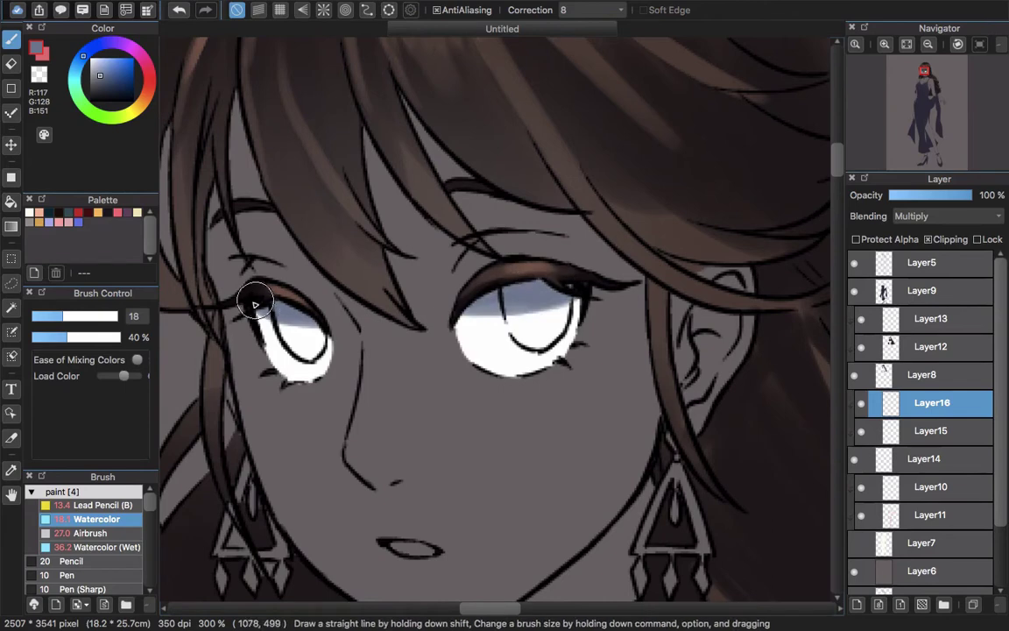
{"action": "mouse_move", "coordinate": [461, 342]}
{"action": "left_mouse_down"}
{"action": "mouse_move", "coordinate": [486, 324]}
{"action": "mouse_move", "coordinate": [477, 325]}
{"action": "left_mouse_up"}
Paint both irises brown (RGB 91, 73, 67) on Layer15 with the Watercolor brush at size 16
{"action": "left_click", "coordinate": [909, 425]}
{"action": "left_click", "coordinate": [301, 281], "text": "alt"}
{"action": "left_click_drag", "start_coordinate": [290, 295], "coordinate": [327, 323]}
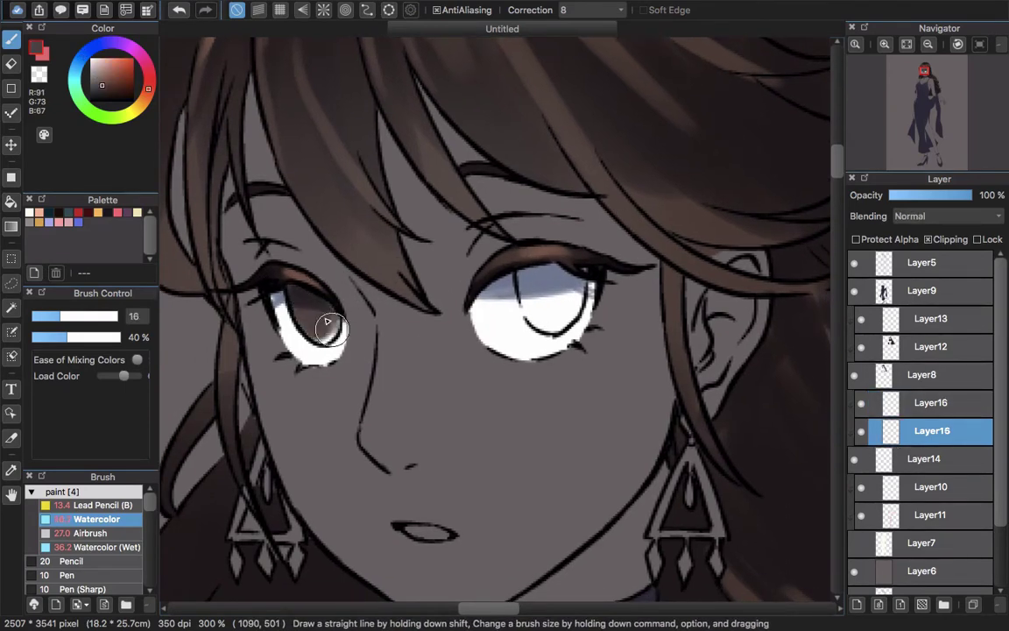
{"action": "mouse_move", "coordinate": [478, 263]}
{"action": "left_mouse_down"}
{"action": "mouse_move", "coordinate": [523, 291]}
{"action": "mouse_move", "coordinate": [574, 276]}
{"action": "mouse_move", "coordinate": [531, 283]}
{"action": "mouse_move", "coordinate": [568, 295]}
{"action": "left_mouse_up"}
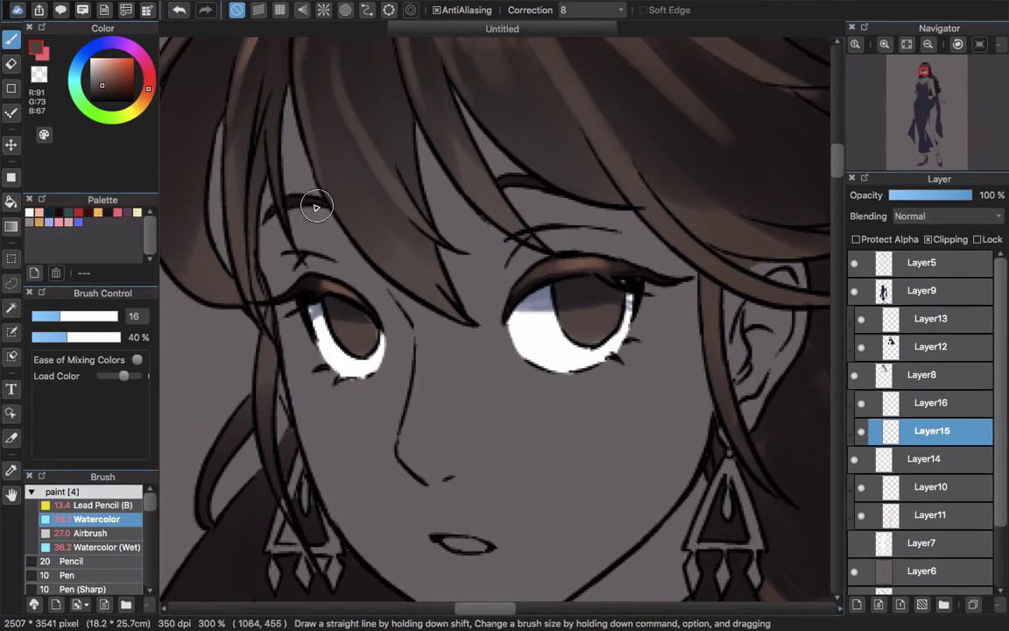
Paint black pupils in both irises at brush size 9.4, restoring the skin Layer7 and hiding the grey Layer6
{"action": "left_click", "coordinate": [315, 203], "text": "alt"}
{"action": "left_click_drag", "start_coordinate": [357, 331], "coordinate": [351, 331]}
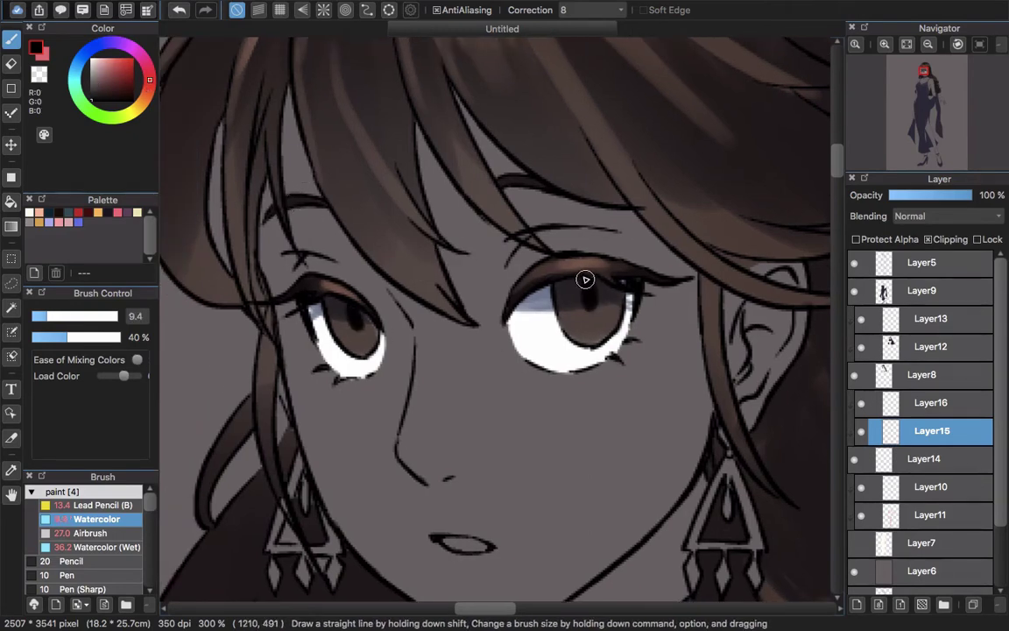
{"action": "left_click_drag", "start_coordinate": [354, 319], "coordinate": [355, 329]}
{"action": "left_click_drag", "start_coordinate": [377, 328], "coordinate": [357, 339]}
{"action": "left_click", "coordinate": [855, 543]}
{"action": "left_click", "coordinate": [855, 571]}
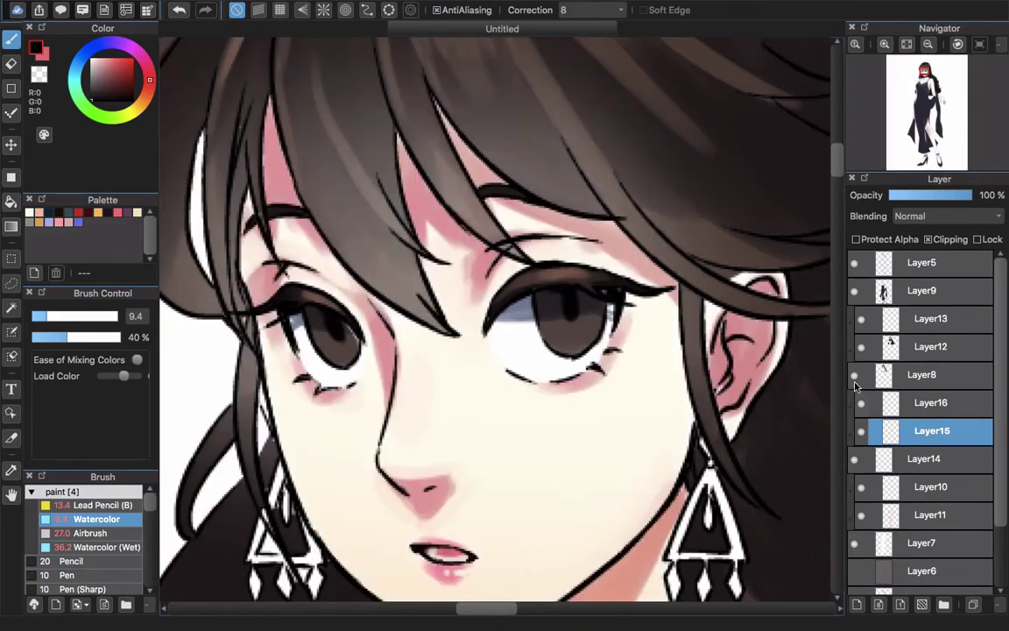
{"action": "scroll", "coordinate": [640, 414], "scroll_direction": "down", "scroll_amount": 4}
{"action": "left_click_drag", "start_coordinate": [668, 495], "coordinate": [629, 386]}
{"action": "scroll", "coordinate": [629, 387], "scroll_direction": "down", "scroll_amount": 3}
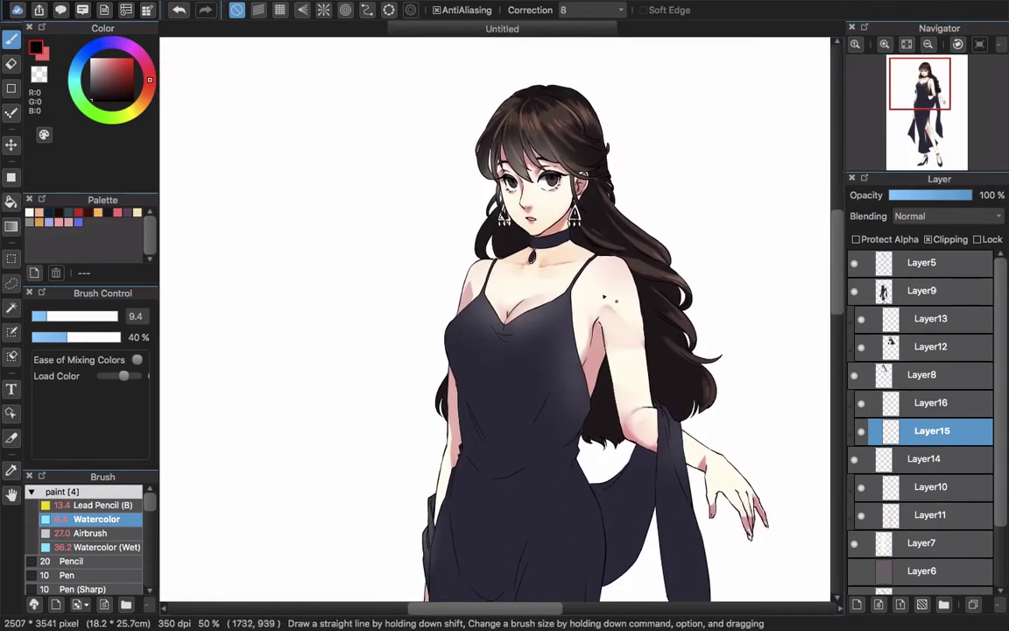
Touch up the hair strand crossing the far earring on Layer8 with brown (RGB 85, 65, 57) at size 9.4
{"action": "scroll", "coordinate": [541, 213], "scroll_direction": "up", "scroll_amount": 3}
{"action": "left_click", "coordinate": [927, 377]}
{"action": "scroll", "coordinate": [353, 118], "scroll_direction": "up", "scroll_amount": 2}
{"action": "left_click", "coordinate": [861, 348]}
{"action": "left_click", "coordinate": [451, 314], "text": "alt"}
{"action": "left_click", "coordinate": [861, 348]}
{"action": "left_click_drag", "start_coordinate": [394, 318], "coordinate": [392, 335]}
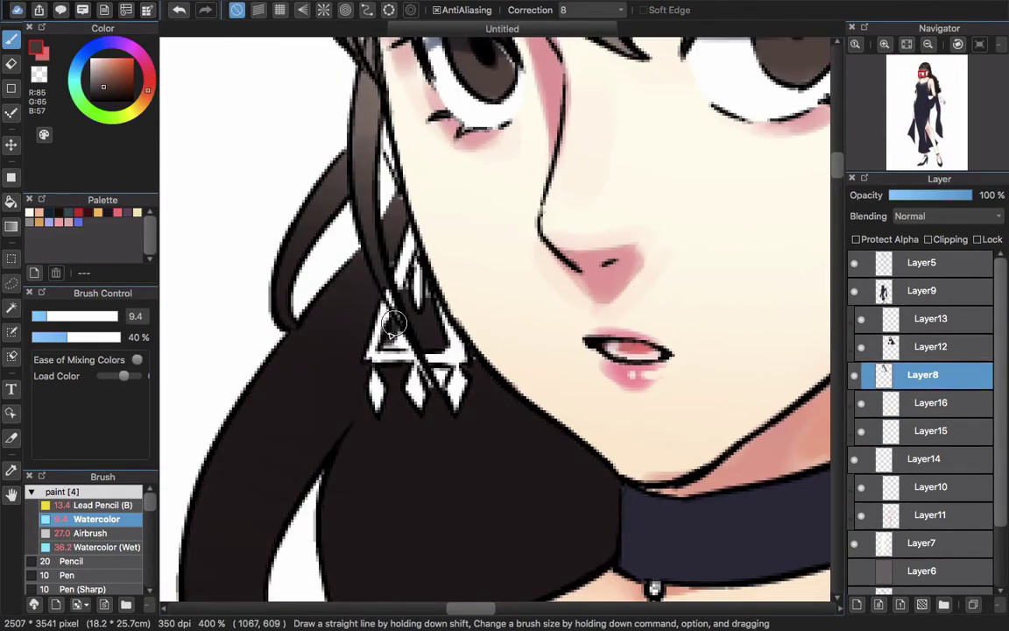
{"action": "scroll", "coordinate": [398, 274], "scroll_direction": "down", "scroll_amount": 2}
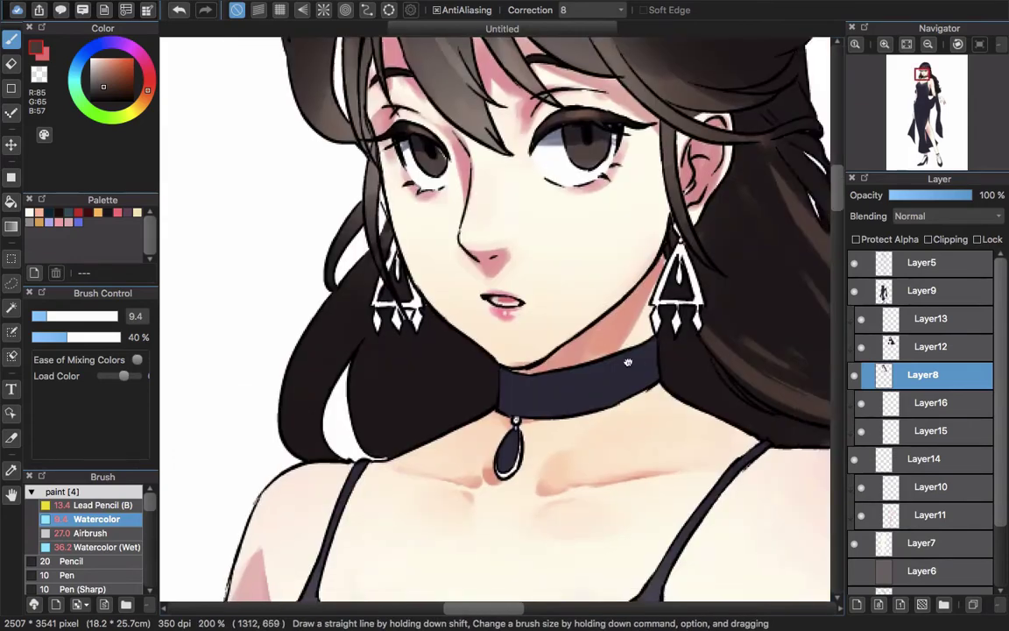
Add a clipping layer above Layer9 for the dress shading and choose near-black navy (RGB 14, 13, 21)
{"action": "left_click_drag", "start_coordinate": [782, 142], "coordinate": [540, 210]}
{"action": "left_click_drag", "start_coordinate": [554, 125], "coordinate": [623, 326]}
{"action": "left_click_drag", "start_coordinate": [585, 595], "coordinate": [691, 256]}
{"action": "scroll", "coordinate": [691, 257], "scroll_direction": "down", "scroll_amount": 3}
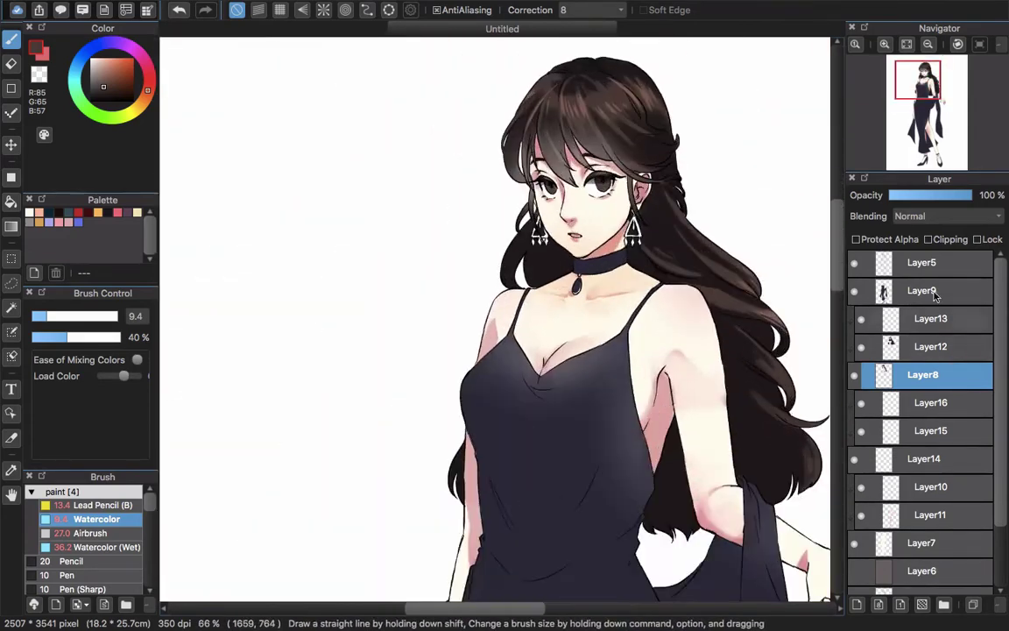
{"action": "left_click", "coordinate": [932, 291]}
{"action": "left_click", "coordinate": [857, 605]}
{"action": "left_click", "coordinate": [930, 239]}
{"action": "left_click_drag", "start_coordinate": [667, 358], "coordinate": [535, 265]}
{"action": "left_click", "coordinate": [482, 248], "text": "alt"}
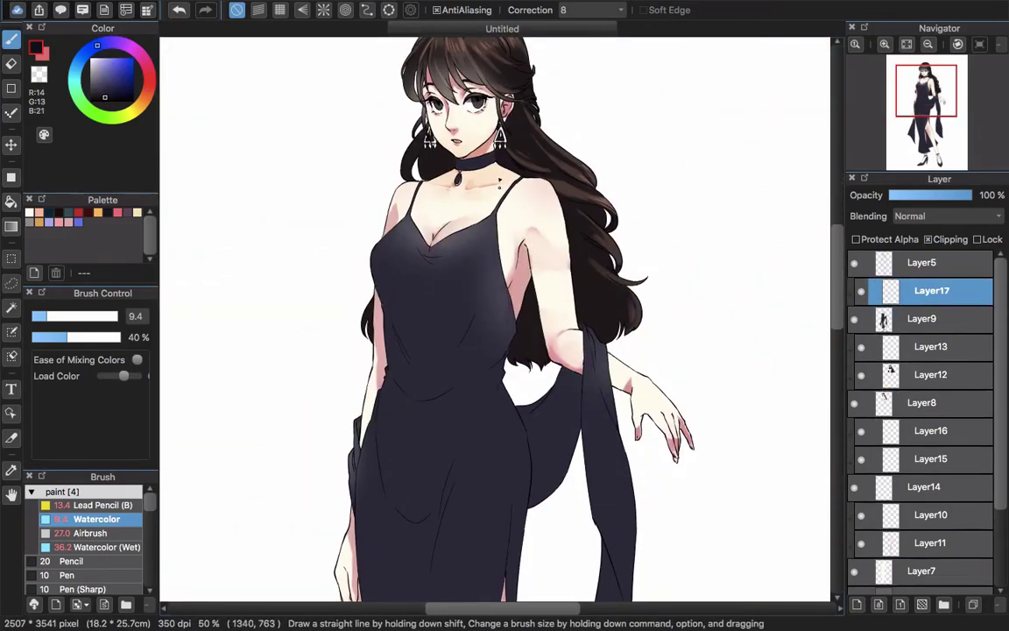
Paint broad dark shadows over the dress's bodice, waist and hips with the Watercolor brush at size 342
{"action": "left_click_drag", "start_coordinate": [403, 364], "coordinate": [567, 296]}
{"action": "mouse_move", "coordinate": [363, 262]}
{"action": "left_mouse_down"}
{"action": "mouse_move", "coordinate": [456, 324]}
{"action": "mouse_move", "coordinate": [407, 341]}
{"action": "left_mouse_up"}
{"action": "left_click_drag", "start_coordinate": [420, 504], "coordinate": [471, 287]}
{"action": "left_click_drag", "start_coordinate": [461, 232], "coordinate": [474, 300]}
{"action": "left_click_drag", "start_coordinate": [493, 226], "coordinate": [476, 294]}
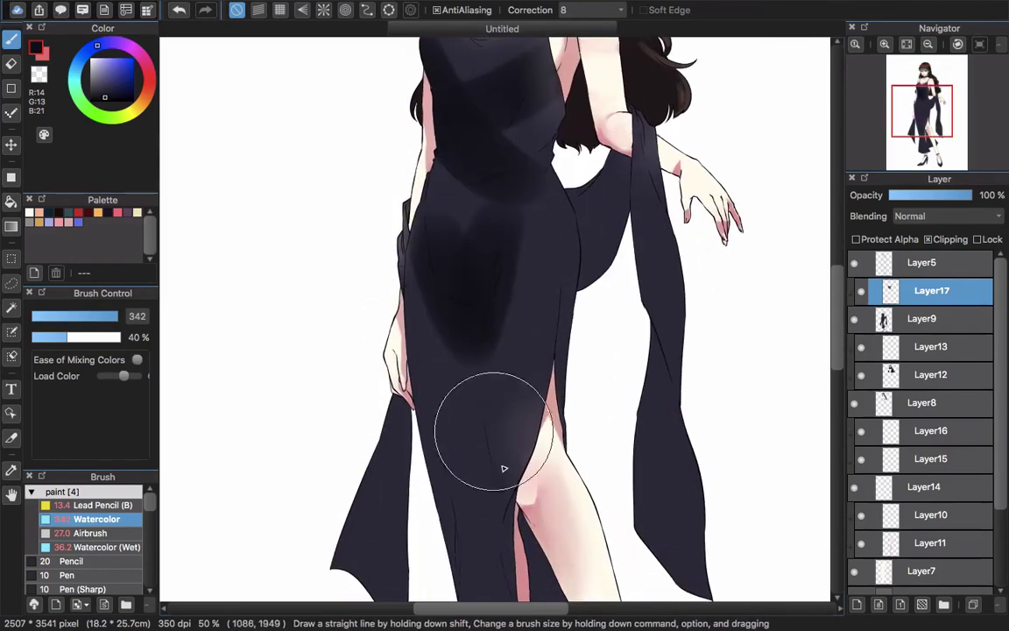
Darken the skirt from the thighs down to the hem and around the slit at brush size 342
{"action": "left_click_drag", "start_coordinate": [466, 376], "coordinate": [471, 464]}
{"action": "left_click_drag", "start_coordinate": [486, 451], "coordinate": [464, 282]}
{"action": "left_click_drag", "start_coordinate": [446, 377], "coordinate": [494, 493]}
{"action": "left_click_drag", "start_coordinate": [526, 385], "coordinate": [578, 499]}
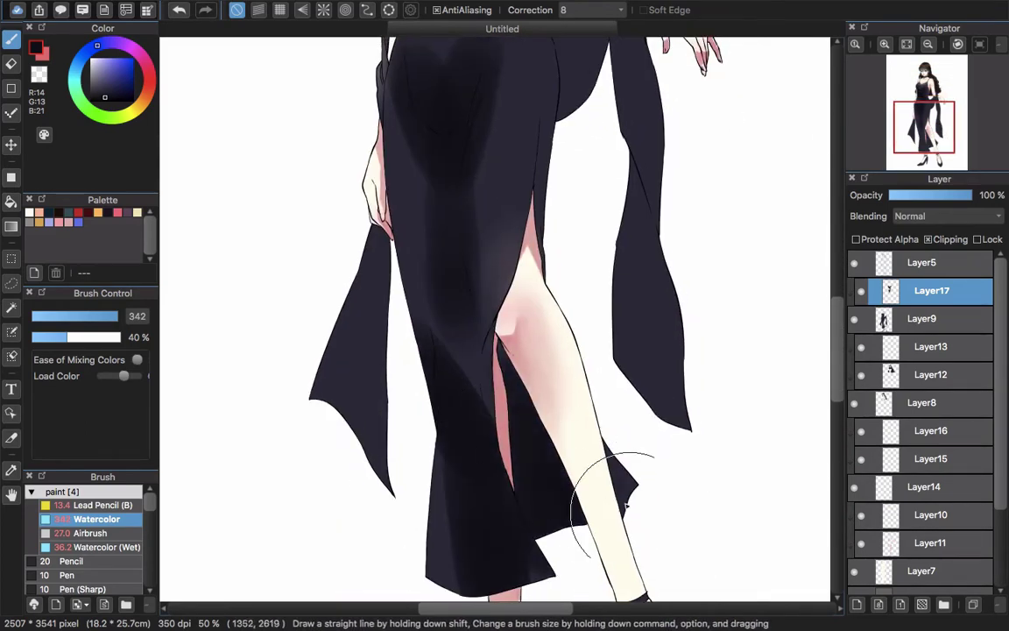
{"action": "left_click_drag", "start_coordinate": [530, 211], "coordinate": [564, 500]}
{"action": "left_click_drag", "start_coordinate": [491, 279], "coordinate": [428, 329]}
{"action": "left_click_drag", "start_coordinate": [491, 455], "coordinate": [491, 351]}
{"action": "left_click_drag", "start_coordinate": [464, 438], "coordinate": [466, 488]}
{"action": "left_click_drag", "start_coordinate": [495, 307], "coordinate": [540, 235]}
Shade the draped shawl behind the hip and its hanging end, and deepen the skirt folds at size 342
{"action": "left_click_drag", "start_coordinate": [615, 241], "coordinate": [578, 289]}
{"action": "left_click_drag", "start_coordinate": [626, 224], "coordinate": [611, 293]}
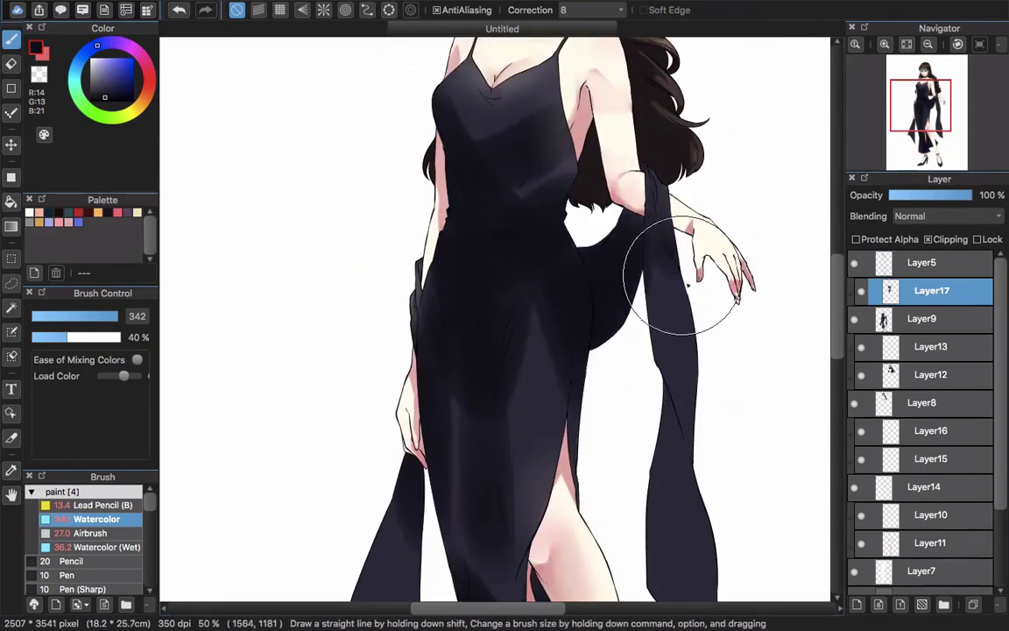
{"action": "left_click_drag", "start_coordinate": [688, 284], "coordinate": [666, 373]}
{"action": "left_click_drag", "start_coordinate": [662, 491], "coordinate": [643, 267]}
{"action": "left_click_drag", "start_coordinate": [642, 423], "coordinate": [650, 351]}
{"action": "left_click_drag", "start_coordinate": [507, 354], "coordinate": [598, 393]}
{"action": "left_click_drag", "start_coordinate": [460, 351], "coordinate": [461, 476]}
{"action": "scroll", "coordinate": [533, 224], "scroll_direction": "down", "scroll_amount": 3}
{"action": "scroll", "coordinate": [596, 154], "scroll_direction": "up", "scroll_amount": 1}
{"action": "left_click_drag", "start_coordinate": [560, 394], "coordinate": [561, 246]}
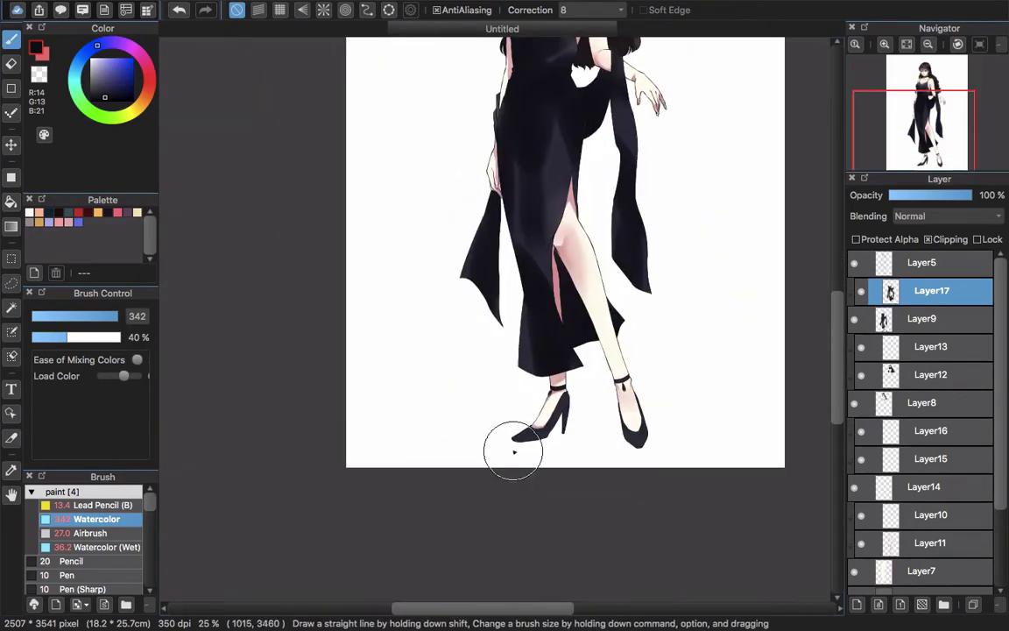
Brighten the bust of the dress with grey-blue (RGB 63, 61, 76) at size 125, undoing the last stroke
{"action": "scroll", "coordinate": [574, 322], "scroll_direction": "up", "scroll_amount": 5}
{"action": "scroll", "coordinate": [579, 202], "scroll_direction": "up", "scroll_amount": 4}
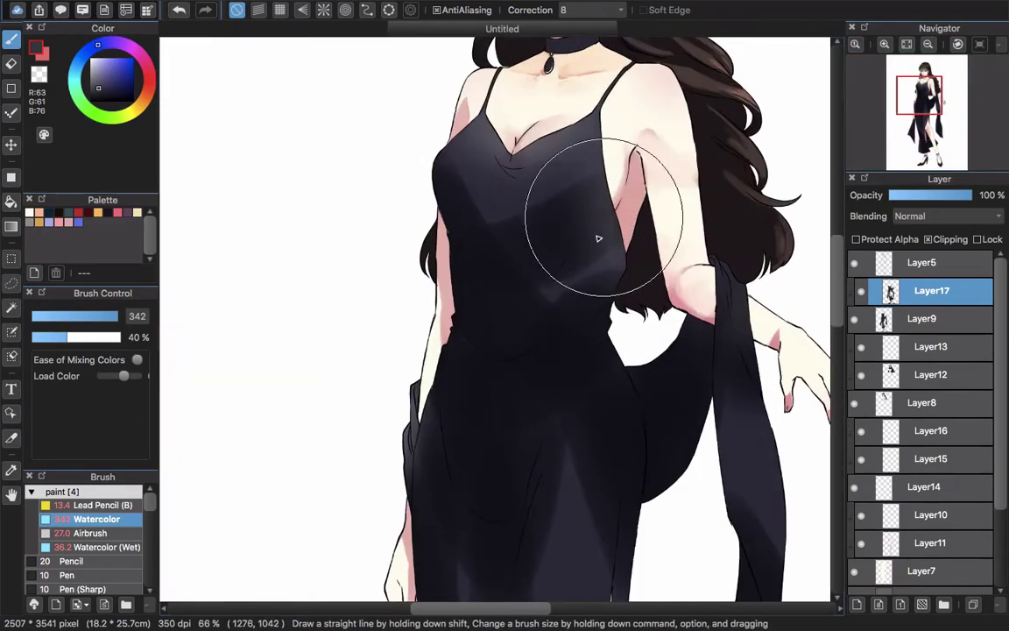
{"action": "key", "text": "bracketleft"}
{"action": "key", "text": "bracketleft"}
{"action": "key", "text": "bracketleft"}
{"action": "key", "text": "bracketleft"}
{"action": "key", "text": "bracketleft"}
{"action": "left_click_drag", "start_coordinate": [451, 155], "coordinate": [460, 160]}
{"action": "left_click_drag", "start_coordinate": [538, 181], "coordinate": [509, 180]}
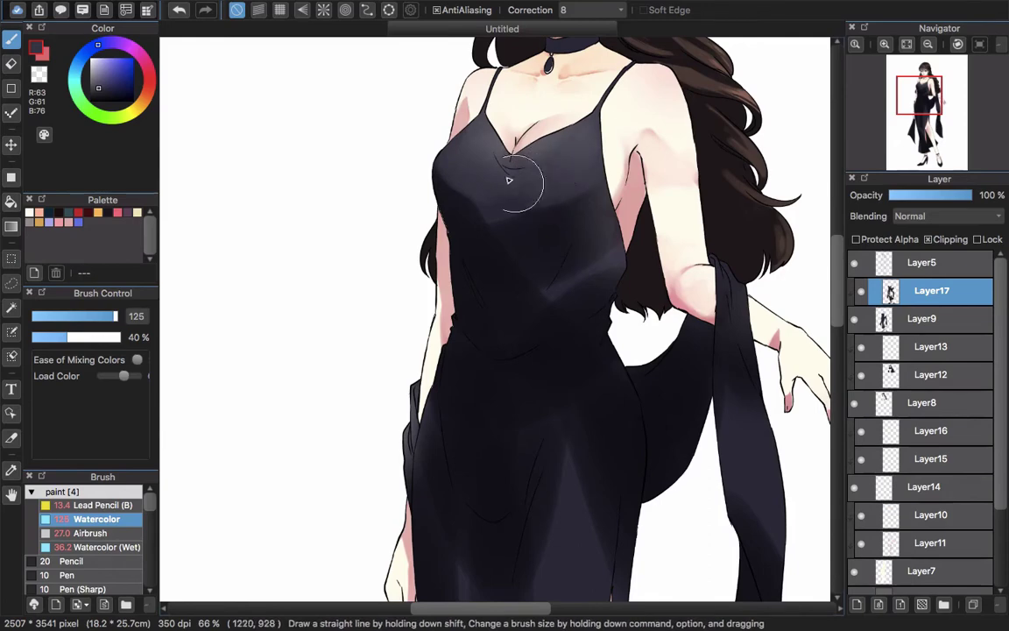
{"action": "key", "text": "super+z"}
Soften the bodice shading with the Watercolor (Wet) brush in transparent colour at sizes 36 and 115
{"action": "left_click", "coordinate": [104, 547]}
{"action": "key", "text": "z"}
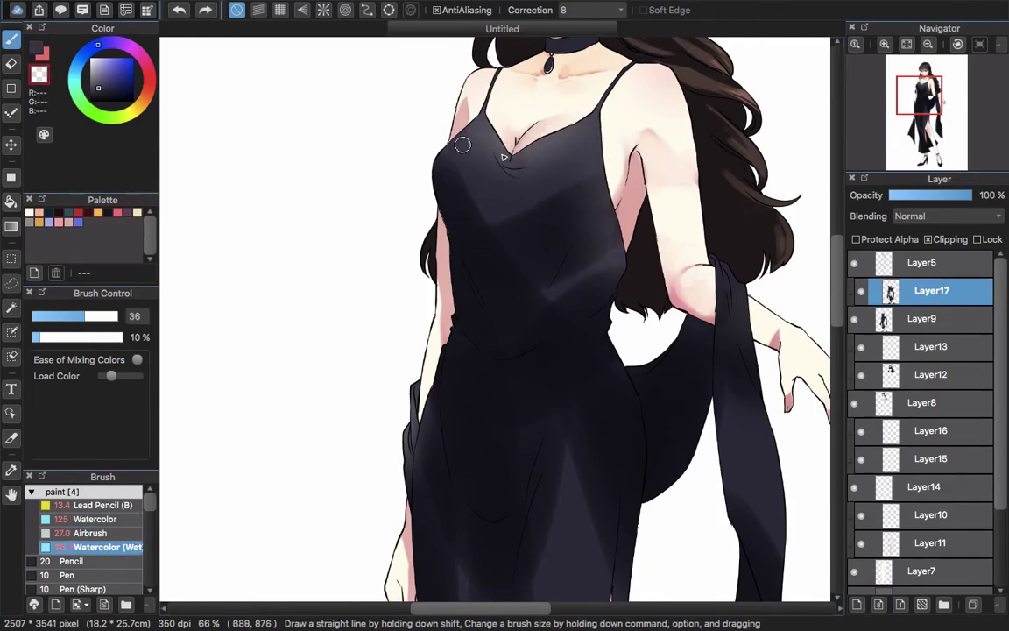
{"action": "left_click_drag", "start_coordinate": [462, 144], "coordinate": [539, 142]}
{"action": "left_click_drag", "start_coordinate": [447, 167], "coordinate": [501, 200]}
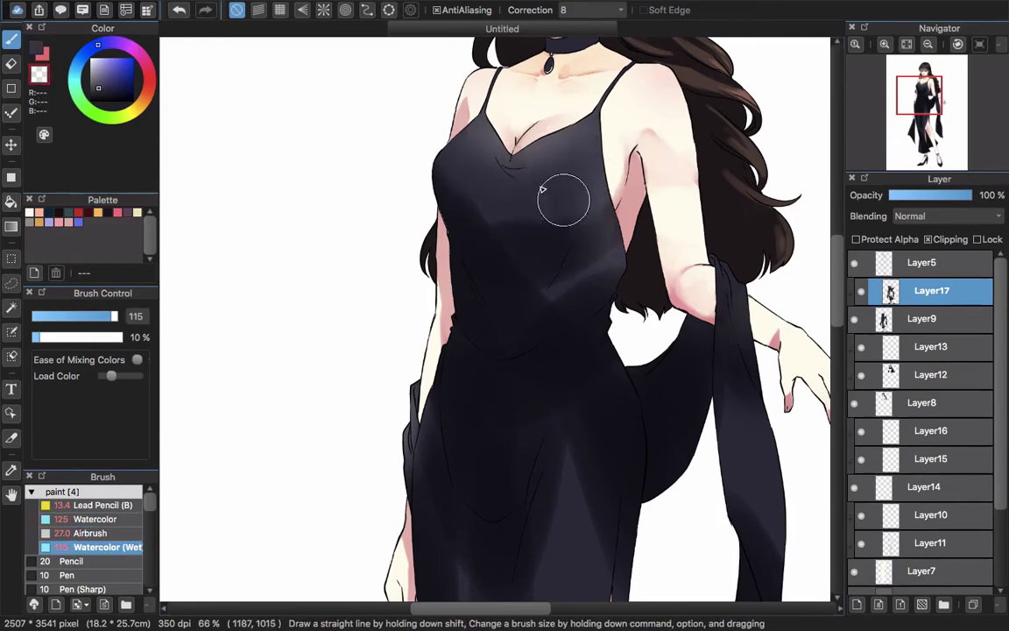
{"action": "left_click_drag", "start_coordinate": [528, 259], "coordinate": [568, 215]}
Smooth the shadows across the bodice with dark navy (RGB 28, 27, 39) using the Watercolor brush at size 125
{"action": "left_click", "coordinate": [568, 208], "text": "alt"}
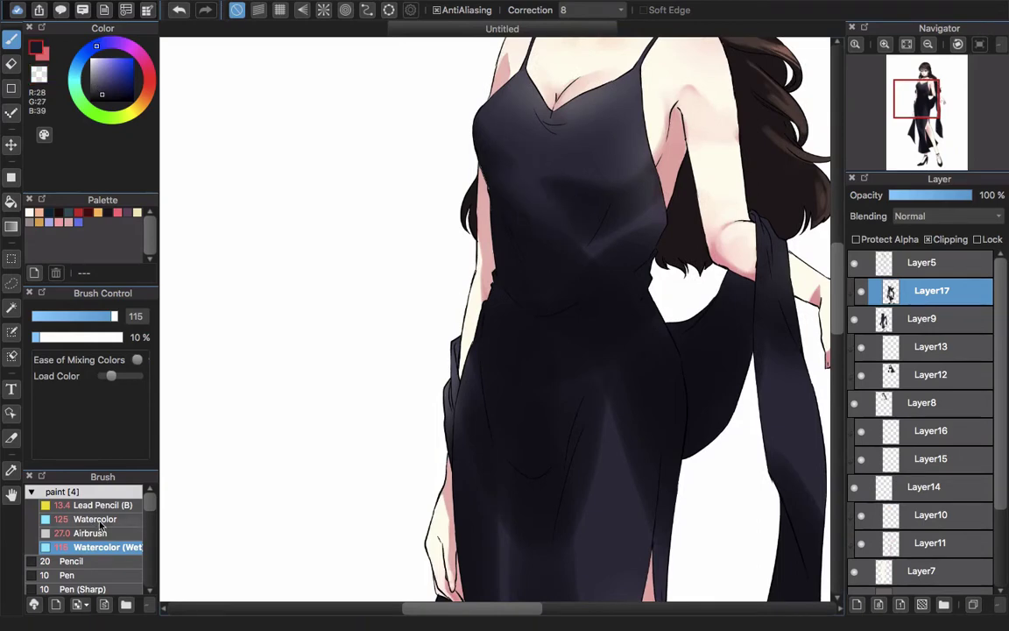
{"action": "left_click", "coordinate": [94, 518]}
{"action": "scroll", "coordinate": [671, 225], "scroll_direction": "up", "scroll_amount": 5}
{"action": "scroll", "coordinate": [618, 193], "scroll_direction": "up", "scroll_amount": 5}
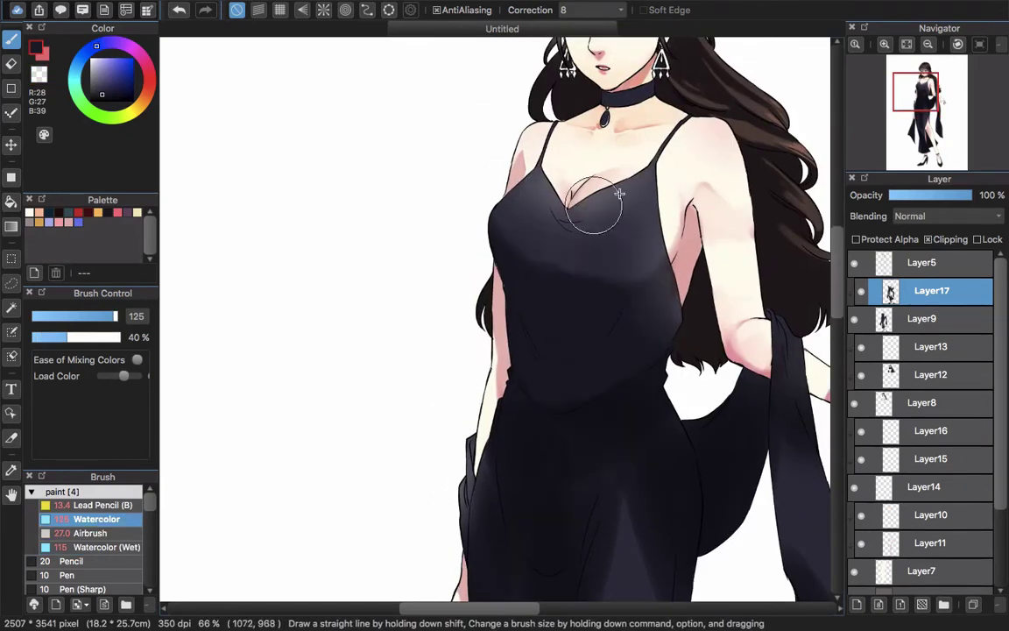
{"action": "mouse_move", "coordinate": [618, 193]}
{"action": "left_mouse_down"}
{"action": "mouse_move", "coordinate": [582, 223]}
{"action": "mouse_move", "coordinate": [561, 220]}
{"action": "left_mouse_up"}
{"action": "scroll", "coordinate": [565, 224], "scroll_direction": "up", "scroll_amount": 2}
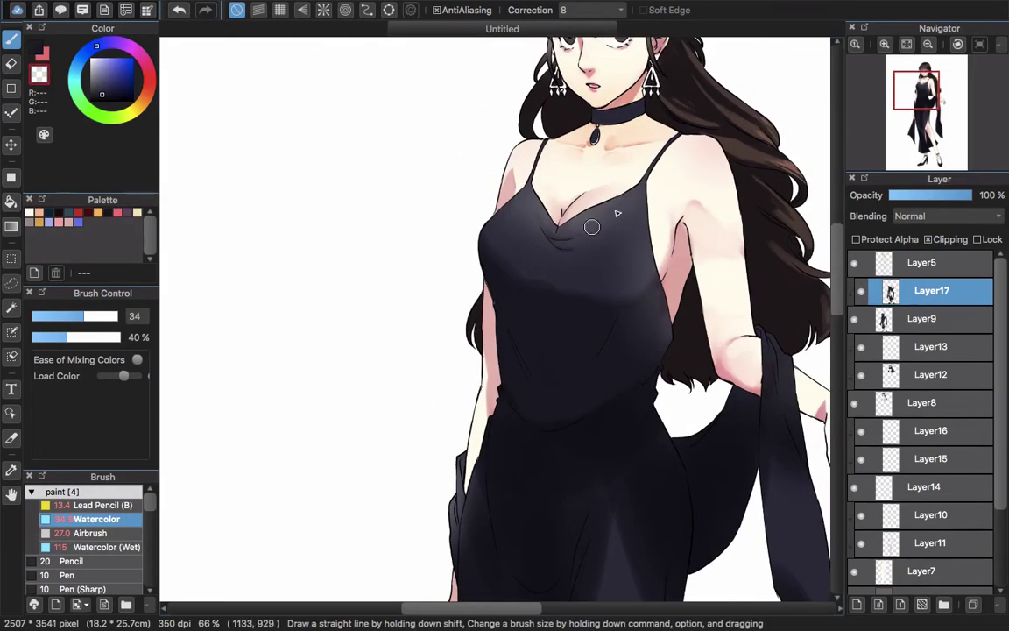
Soften the bodice folds with the Watercolor brush in transparent colour at sizes 34 and 37, undoing the unwanted strokes
{"action": "left_click_drag", "start_coordinate": [589, 281], "coordinate": [594, 144]}
{"action": "left_click_drag", "start_coordinate": [528, 132], "coordinate": [549, 198]}
{"action": "left_click_drag", "start_coordinate": [555, 283], "coordinate": [553, 292]}
{"action": "key", "text": "super+z"}
{"action": "mouse_move", "coordinate": [499, 254]}
{"action": "left_mouse_down"}
{"action": "mouse_move", "coordinate": [538, 260]}
{"action": "mouse_move", "coordinate": [530, 254]}
{"action": "left_mouse_up"}
{"action": "mouse_move", "coordinate": [531, 254]}
{"action": "left_mouse_down"}
{"action": "mouse_move", "coordinate": [526, 219]}
{"action": "mouse_move", "coordinate": [541, 285]}
{"action": "left_mouse_up"}
{"action": "left_click_drag", "start_coordinate": [561, 219], "coordinate": [530, 257]}
{"action": "left_click_drag", "start_coordinate": [646, 221], "coordinate": [604, 328]}
{"action": "key", "text": "super+z"}
{"action": "key", "text": "super+z"}
{"action": "left_click_drag", "start_coordinate": [651, 290], "coordinate": [663, 264]}
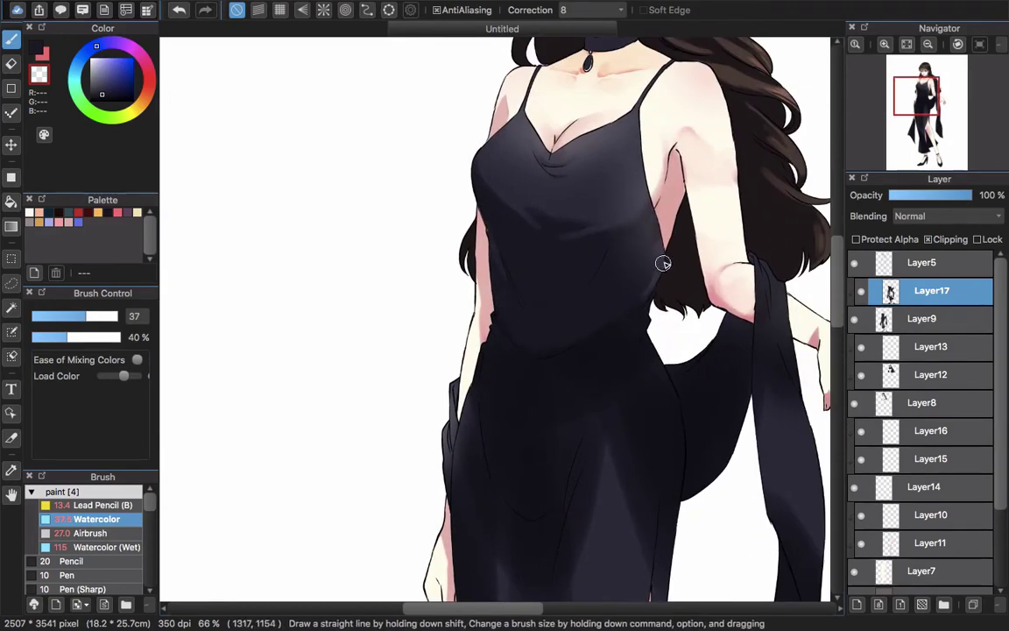
{"action": "scroll", "coordinate": [612, 268], "scroll_direction": "down", "scroll_amount": 2}
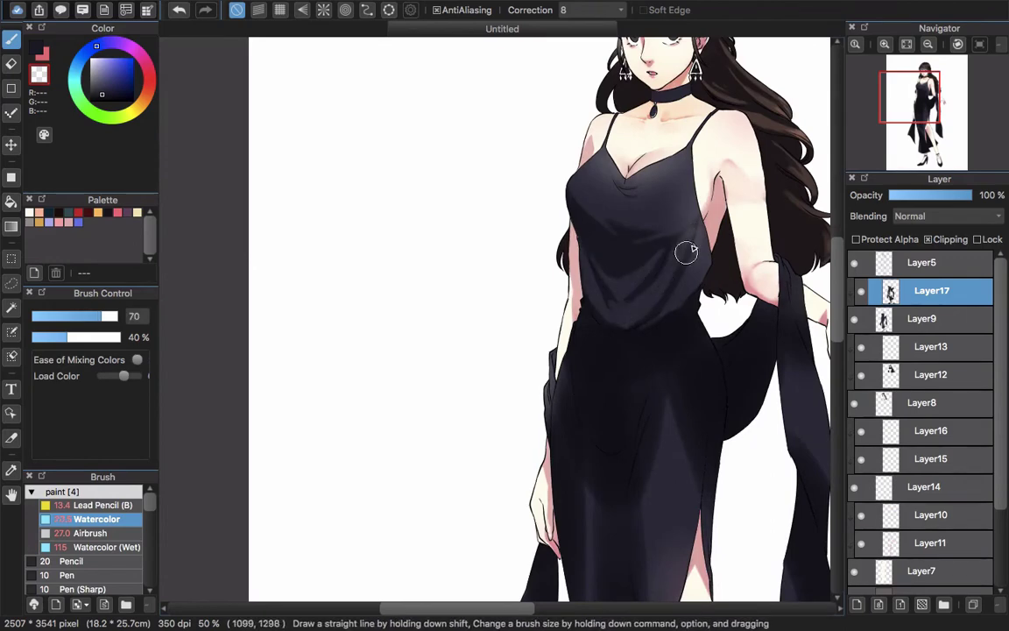
Blend the lower bodice folds in transparent colour with Watercolor at size 70 and Watercolor (Wet) at size 53
{"action": "left_click_drag", "start_coordinate": [686, 252], "coordinate": [679, 228]}
{"action": "left_click", "coordinate": [125, 548]}
{"action": "left_click_drag", "start_coordinate": [622, 260], "coordinate": [596, 259]}
{"action": "key", "text": "super+z"}
{"action": "left_click_drag", "start_coordinate": [685, 243], "coordinate": [664, 221]}
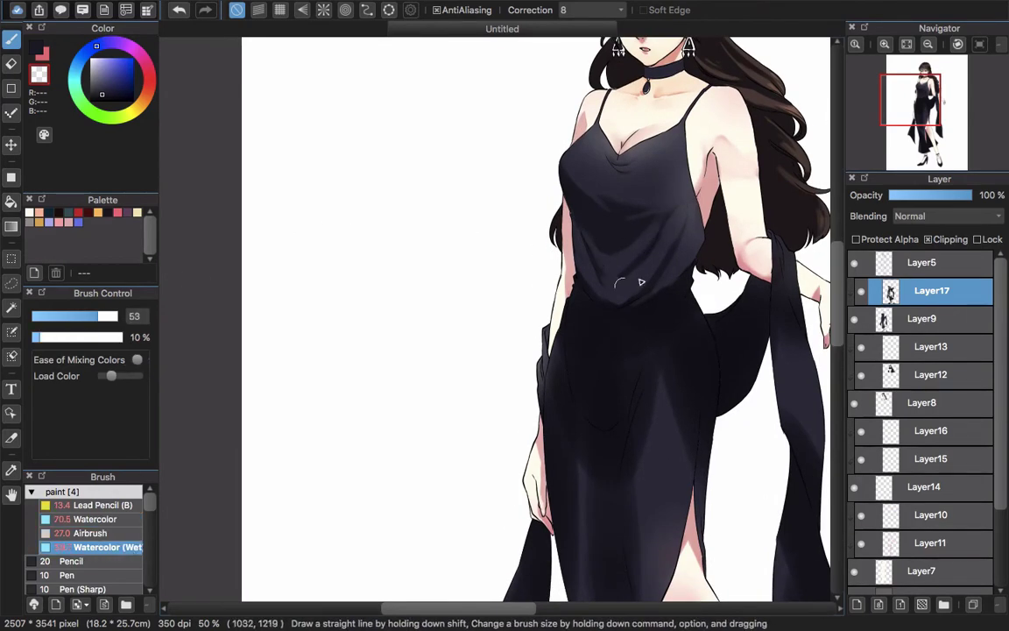
{"action": "left_click_drag", "start_coordinate": [581, 264], "coordinate": [605, 291]}
{"action": "left_click_drag", "start_coordinate": [712, 248], "coordinate": [730, 187]}
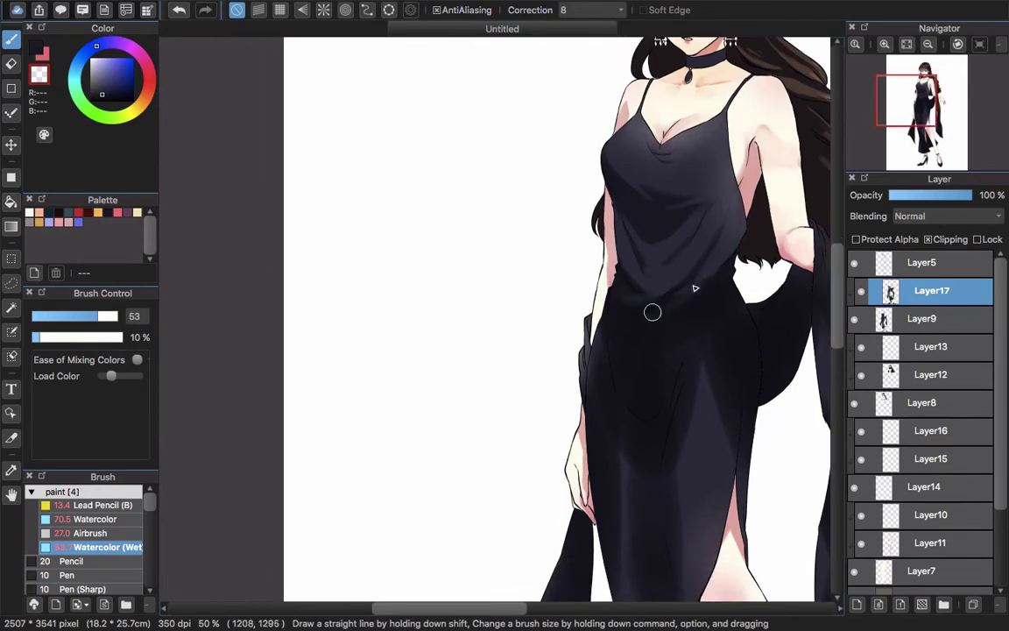
{"action": "left_click_drag", "start_coordinate": [697, 290], "coordinate": [708, 289]}
{"action": "left_click_drag", "start_coordinate": [701, 288], "coordinate": [682, 252]}
Smooth the shading across the hips and down the skirt with Watercolor (Wet) in transparent colour, enlarging the brush to size 111
{"action": "left_click_drag", "start_coordinate": [596, 247], "coordinate": [615, 332]}
{"action": "mouse_move", "coordinate": [616, 287]}
{"action": "left_mouse_down"}
{"action": "mouse_move", "coordinate": [668, 380]}
{"action": "mouse_move", "coordinate": [666, 503]}
{"action": "left_mouse_up"}
{"action": "left_click_drag", "start_coordinate": [700, 266], "coordinate": [716, 265]}
{"action": "left_click_drag", "start_coordinate": [716, 266], "coordinate": [724, 372]}
{"action": "left_click_drag", "start_coordinate": [723, 265], "coordinate": [726, 403]}
{"action": "left_click_drag", "start_coordinate": [680, 263], "coordinate": [672, 234]}
{"action": "scroll", "coordinate": [706, 202], "scroll_direction": "down", "scroll_amount": 2}
{"action": "key", "text": "super+plus"}
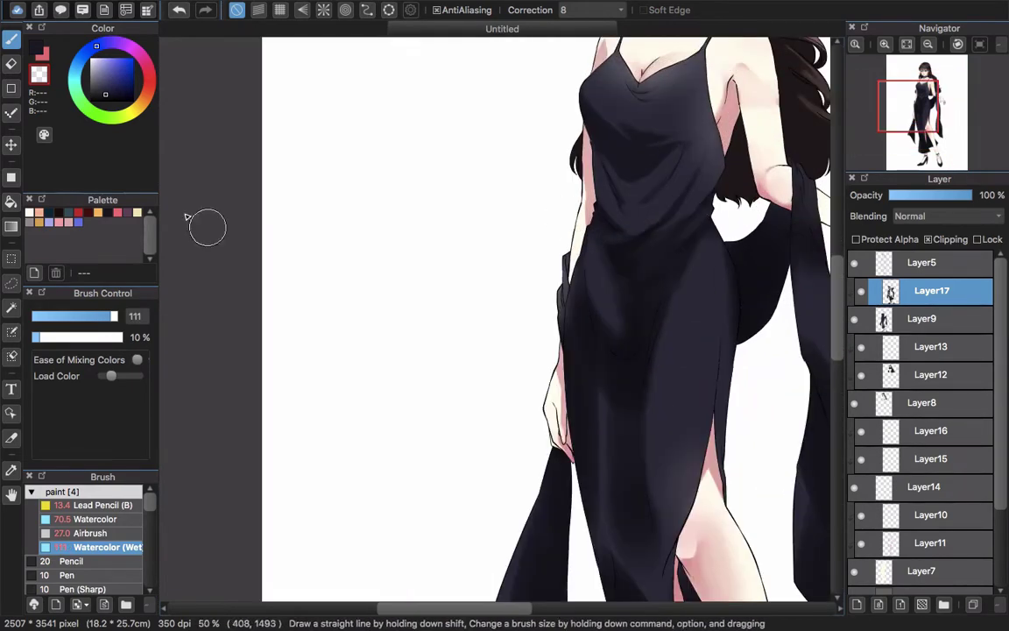
Darken the waist and hip area with the Watercolor brush in navy (RGB 25, 24, 36) at size 70
{"action": "left_click", "coordinate": [96, 519]}
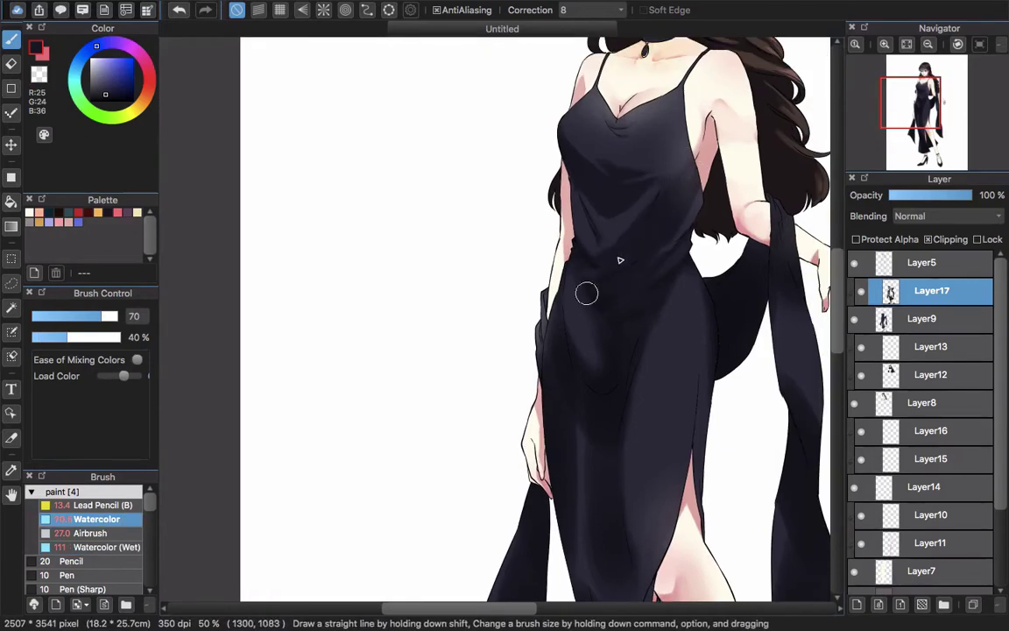
{"action": "scroll", "coordinate": [586, 291], "scroll_direction": "up", "scroll_amount": 3}
{"action": "scroll", "coordinate": [623, 264], "scroll_direction": "down", "scroll_amount": 4}
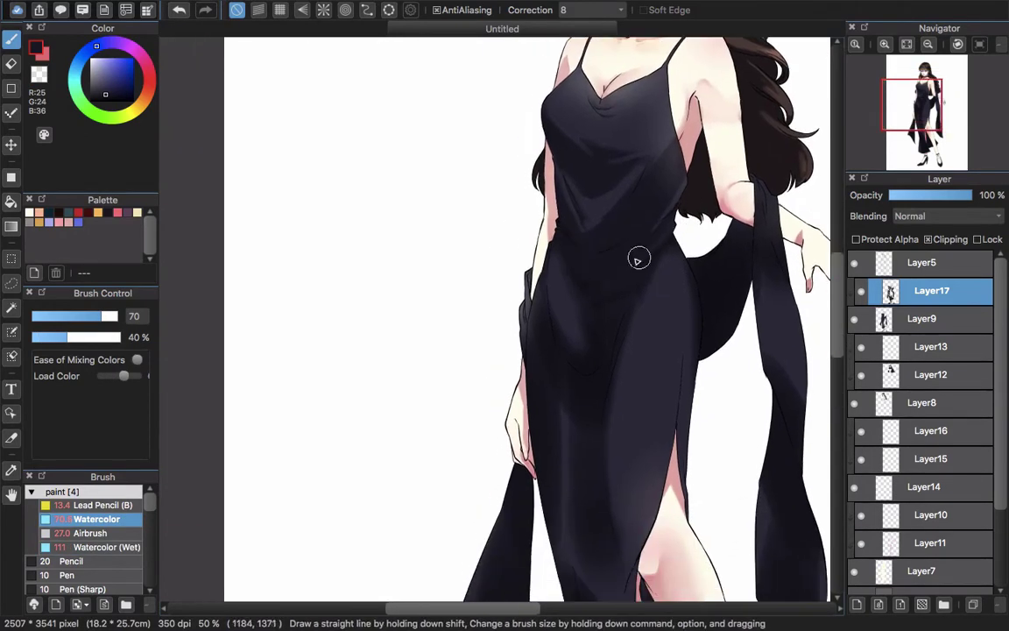
{"action": "scroll", "coordinate": [613, 263], "scroll_direction": "down", "scroll_amount": 2}
{"action": "scroll", "coordinate": [612, 398], "scroll_direction": "up", "scroll_amount": 2}
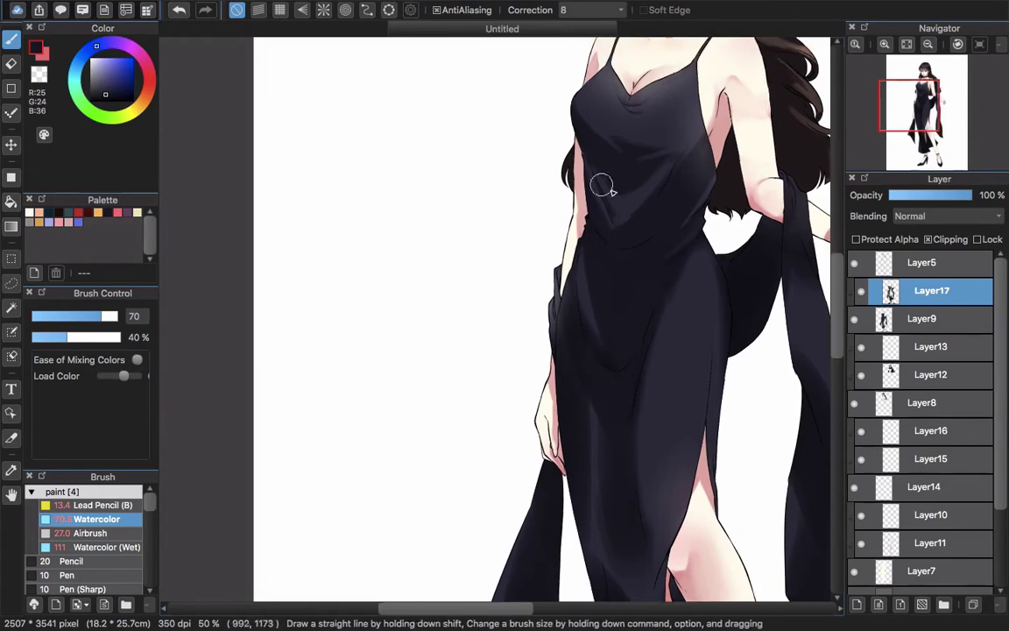
Add lighter fold highlights to the bodice and hip in sampled grey-blue (RGB 47, 45, 63) at size 45
{"action": "left_click", "coordinate": [604, 186], "text": "alt"}
{"action": "key", "text": "["}
{"action": "key", "text": "["}
{"action": "left_click_drag", "start_coordinate": [577, 294], "coordinate": [585, 349]}
{"action": "scroll", "coordinate": [687, 266], "scroll_direction": "up", "scroll_amount": 4}
{"action": "scroll", "coordinate": [685, 230], "scroll_direction": "down", "scroll_amount": 2}
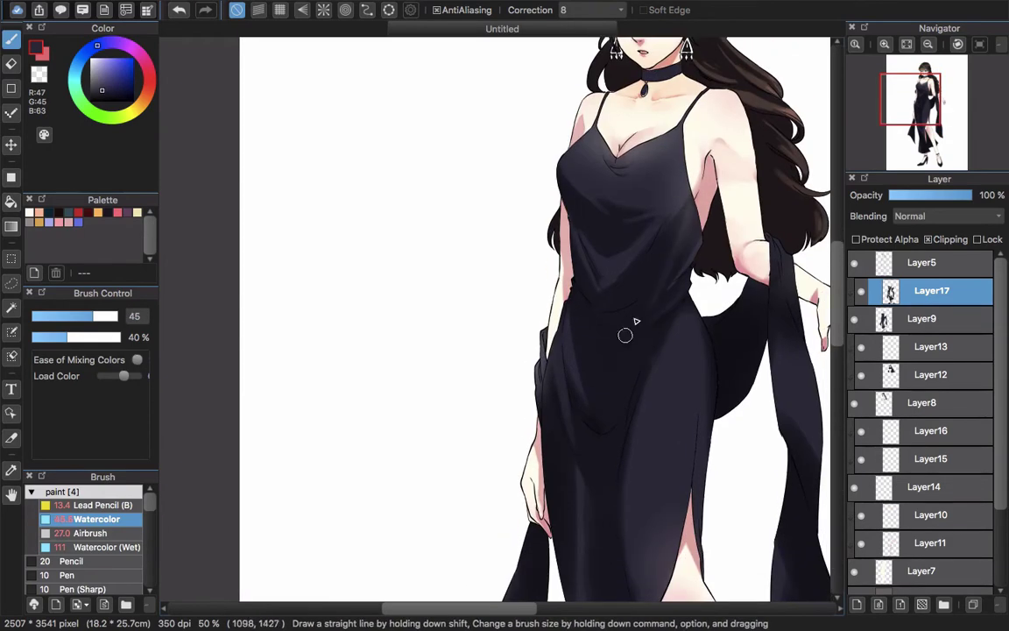
Deepen the shadows below the waist in sampled navy (RGB 24, 23, 35) with Watercolor at sizes 45 and 79
{"action": "scroll", "coordinate": [632, 251], "scroll_direction": "down", "scroll_amount": 3}
{"action": "left_click", "coordinate": [634, 250], "text": "alt"}
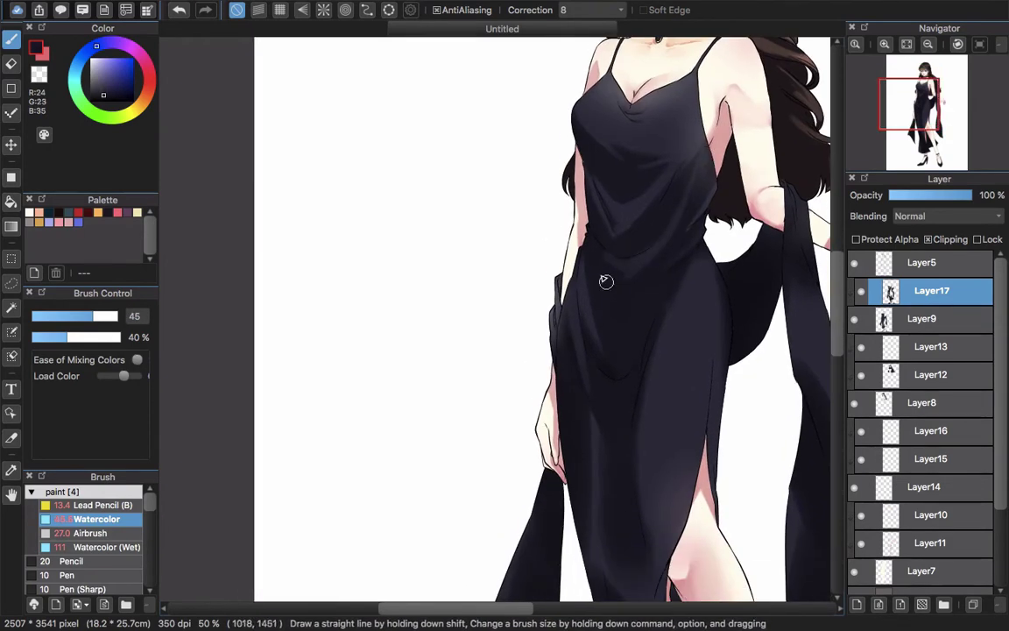
{"action": "scroll", "coordinate": [681, 167], "scroll_direction": "down", "scroll_amount": 3}
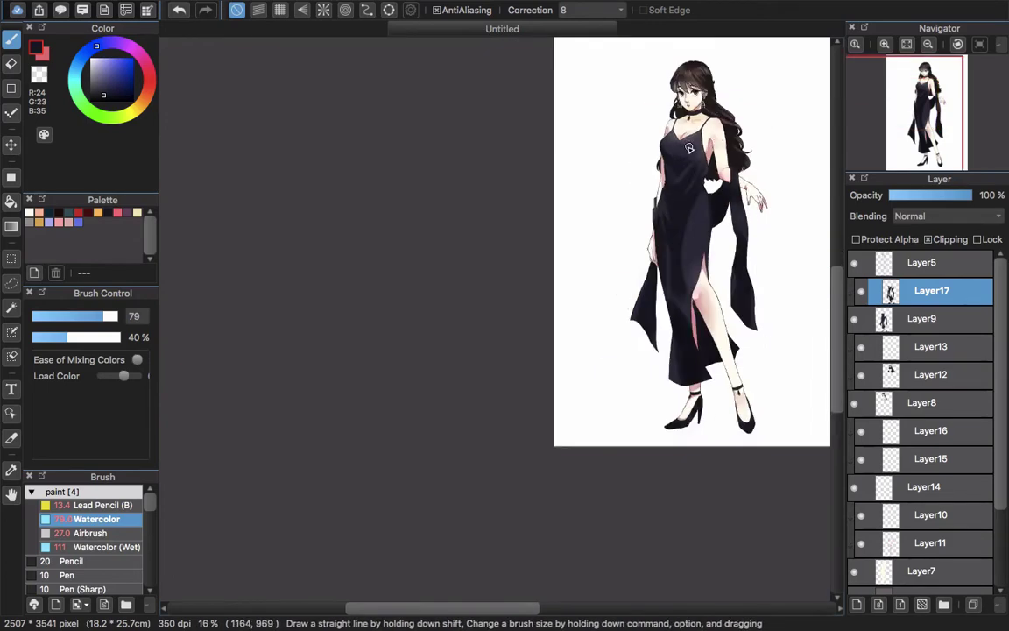
{"action": "scroll", "coordinate": [674, 171], "scroll_direction": "up", "scroll_amount": 3}
Blend the skirt shading with the Watercolor (Wet) brush at size 111, switching to transparent colour to lighten it
{"action": "left_click", "coordinate": [107, 546]}
{"action": "left_click_drag", "start_coordinate": [629, 361], "coordinate": [627, 264]}
{"action": "scroll", "coordinate": [727, 180], "scroll_direction": "down", "scroll_amount": 2}
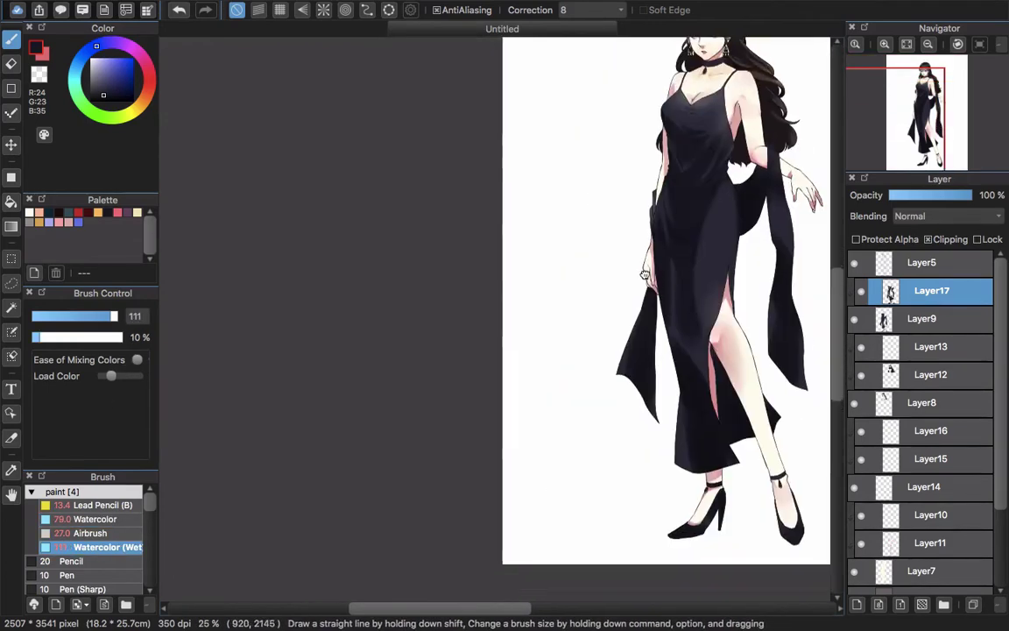
{"action": "left_click_drag", "start_coordinate": [663, 318], "coordinate": [636, 255]}
{"action": "key", "text": "z"}
{"action": "left_click_drag", "start_coordinate": [628, 167], "coordinate": [653, 261]}
{"action": "scroll", "coordinate": [638, 194], "scroll_direction": "up", "scroll_amount": 3}
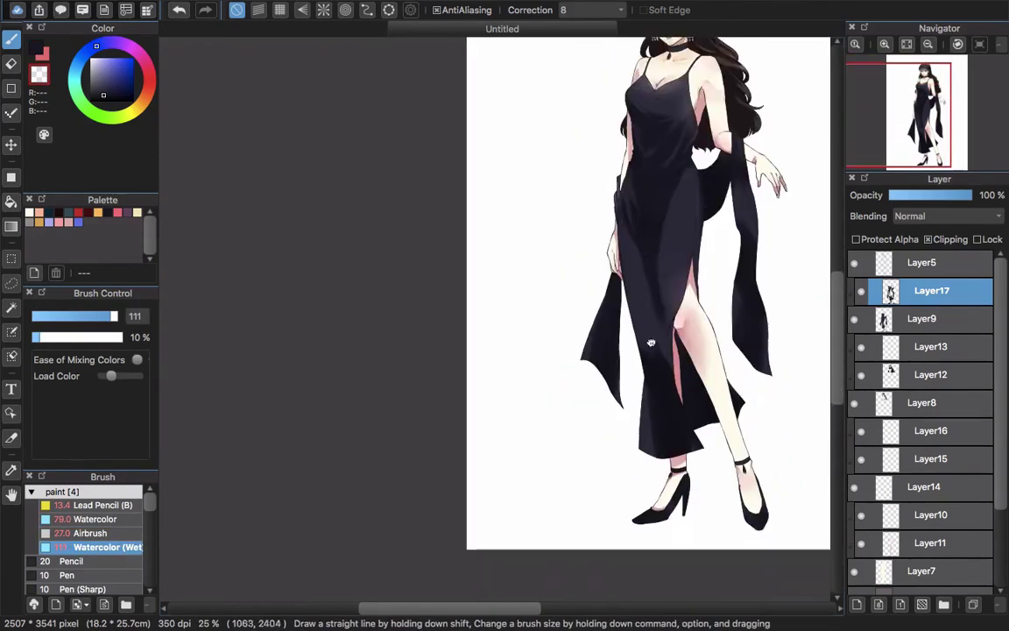
{"action": "scroll", "coordinate": [635, 275], "scroll_direction": "right", "scroll_amount": 3}
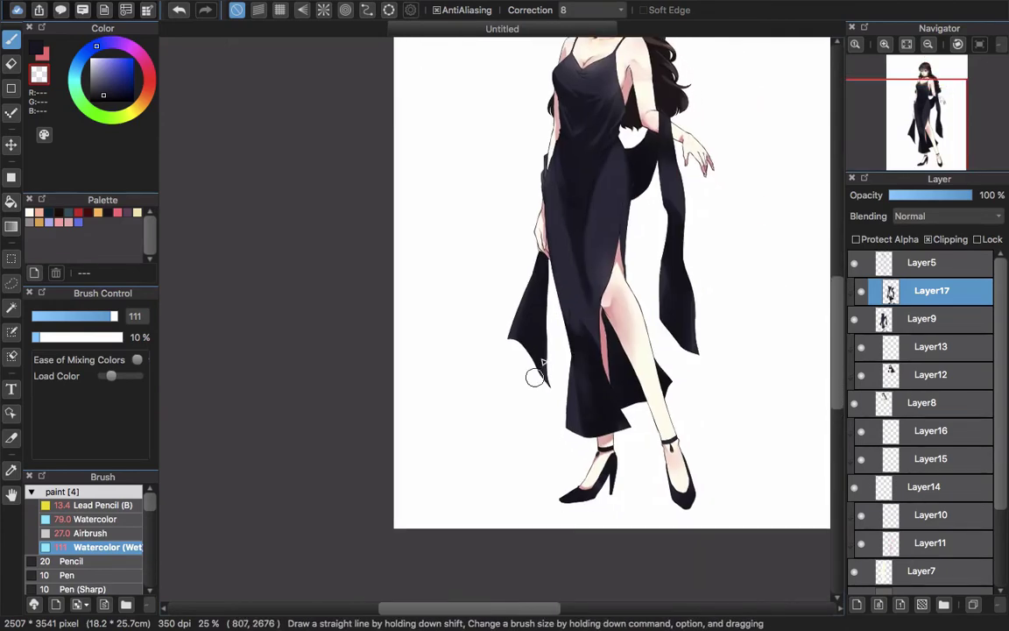
Shade the lower skirt around the knee and hem with a large Watercolor brush at size 221, undoing the first stroke
{"action": "left_click", "coordinate": [97, 518]}
{"action": "left_click_drag", "start_coordinate": [580, 381], "coordinate": [615, 355]}
{"action": "scroll", "coordinate": [591, 361], "scroll_direction": "up", "scroll_amount": 2}
{"action": "key", "text": "super+z"}
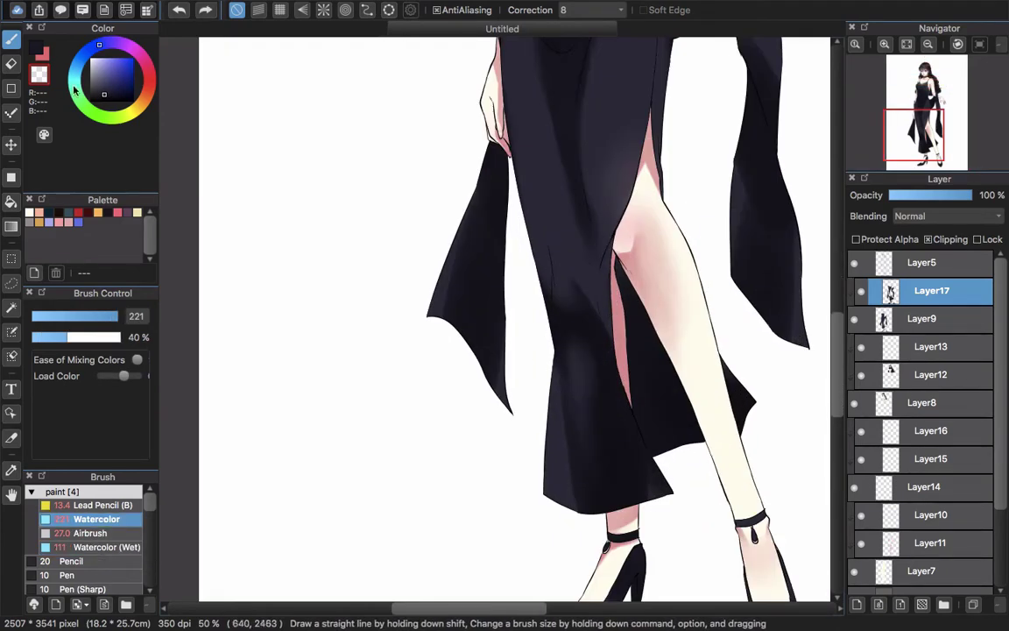
{"action": "left_click", "coordinate": [36, 49]}
{"action": "mouse_move", "coordinate": [517, 308]}
{"action": "left_mouse_down"}
{"action": "mouse_move", "coordinate": [562, 316]}
{"action": "mouse_move", "coordinate": [497, 327]}
{"action": "left_mouse_up"}
{"action": "mouse_move", "coordinate": [595, 318]}
{"action": "left_mouse_down"}
{"action": "mouse_move", "coordinate": [585, 354]}
{"action": "mouse_move", "coordinate": [673, 517]}
{"action": "left_mouse_up"}
{"action": "key", "text": "z"}
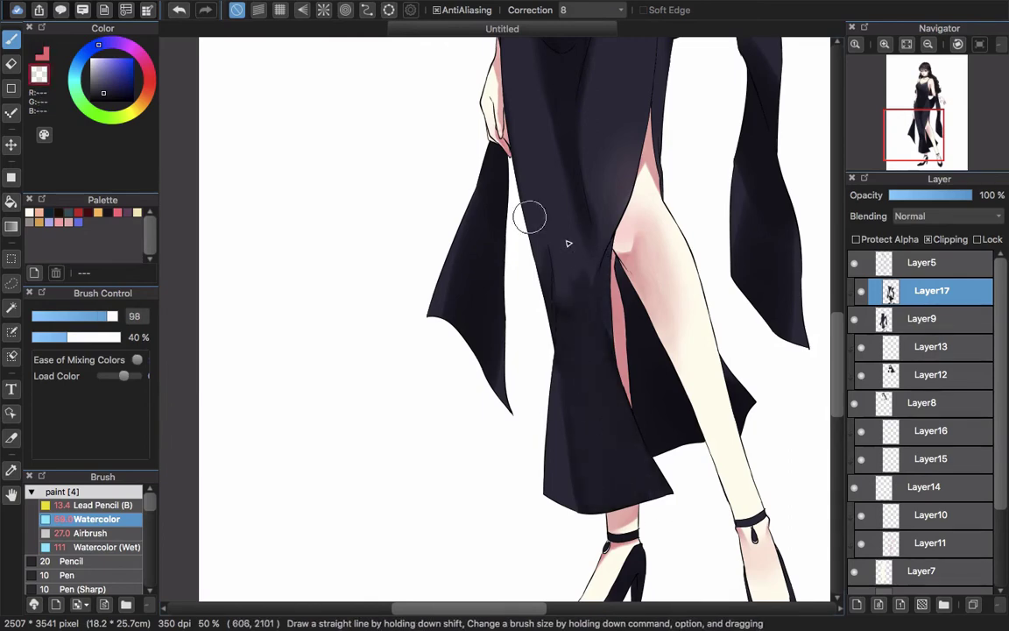
Soften the long skirt fold above the knee slit with Watercolor in transparent colour at size 98
{"action": "left_click_drag", "start_coordinate": [563, 233], "coordinate": [573, 292]}
{"action": "scroll", "coordinate": [605, 215], "scroll_direction": "down", "scroll_amount": 3}
{"action": "scroll", "coordinate": [610, 217], "scroll_direction": "up", "scroll_amount": 3}
{"action": "left_click_drag", "start_coordinate": [613, 225], "coordinate": [590, 219]}
{"action": "left_click_drag", "start_coordinate": [587, 267], "coordinate": [589, 337]}
{"action": "scroll", "coordinate": [620, 391], "scroll_direction": "up", "scroll_amount": 2}
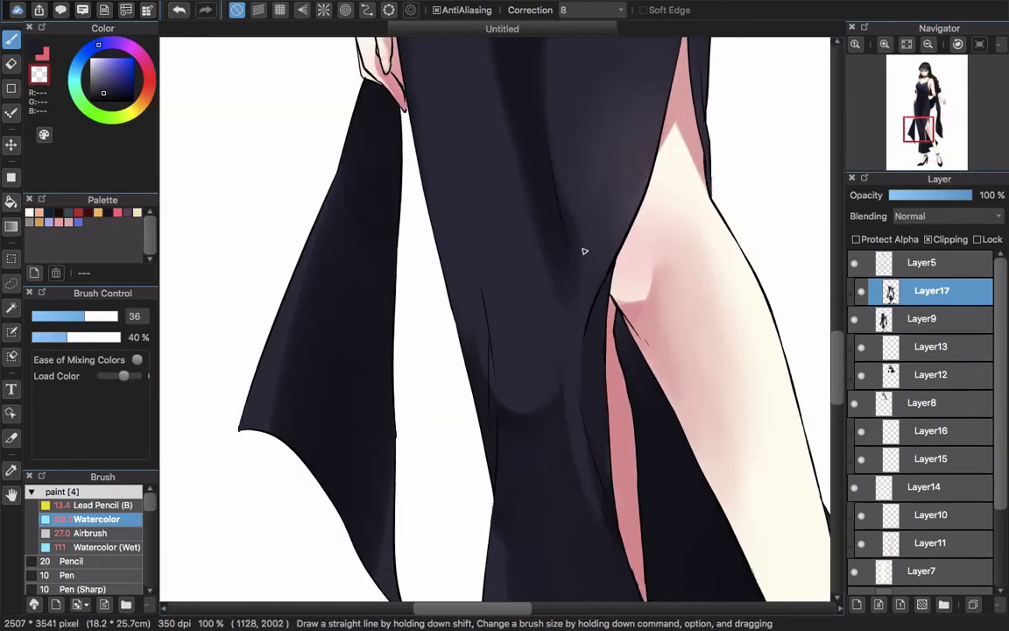
Paint dark fold shadows down the skirt in RGB 22, 21, 32 with Watercolor at size 36, redoing the first attempt
{"action": "scroll", "coordinate": [581, 250], "scroll_direction": "down", "scroll_amount": 3}
{"action": "scroll", "coordinate": [617, 171], "scroll_direction": "up", "scroll_amount": 3}
{"action": "key", "text": "x"}
{"action": "left_click_drag", "start_coordinate": [579, 244], "coordinate": [596, 363]}
{"action": "left_click_drag", "start_coordinate": [569, 245], "coordinate": [589, 394]}
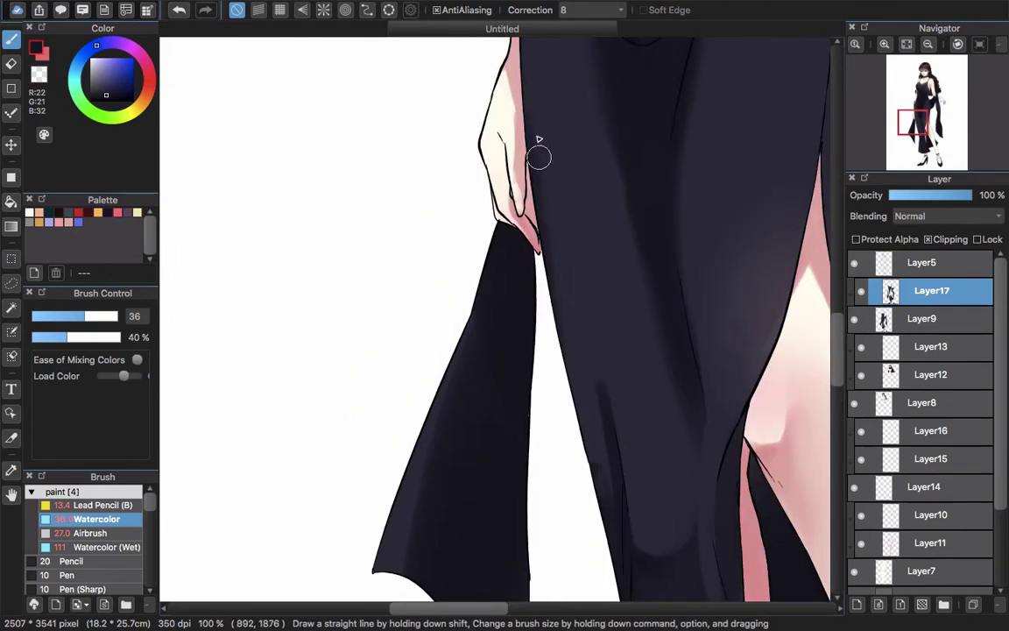
{"action": "key", "text": "super+z"}
{"action": "left_click_drag", "start_coordinate": [585, 346], "coordinate": [600, 482]}
{"action": "left_click_drag", "start_coordinate": [631, 584], "coordinate": [588, 475]}
Lighten the skirt beside the dark folds with sampled grey-blue (RGB 47, 45, 63) at size 36
{"action": "left_click", "coordinate": [592, 382], "text": "alt"}
{"action": "left_click_drag", "start_coordinate": [574, 340], "coordinate": [598, 438]}
{"action": "scroll", "coordinate": [605, 274], "scroll_direction": "down", "scroll_amount": 3}
{"action": "scroll", "coordinate": [606, 242], "scroll_direction": "up", "scroll_amount": 1}
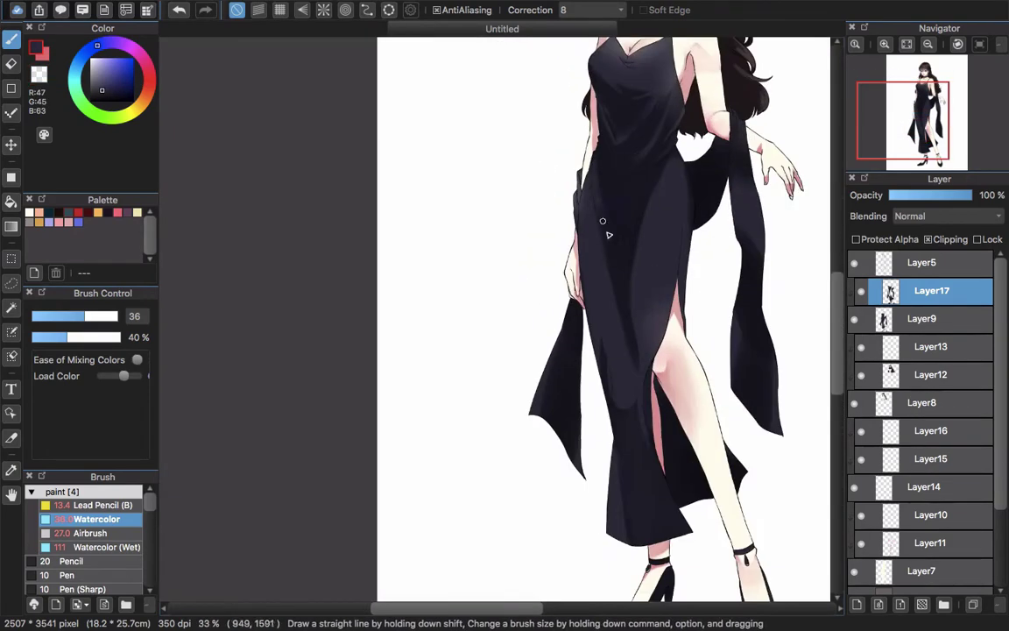
Even out the skirt shading in transparent colour with Watercolor at size 86 and Watercolor (Wet) at size 111
{"action": "key", "text": "x"}
{"action": "scroll", "coordinate": [611, 278], "scroll_direction": "down", "scroll_amount": 2}
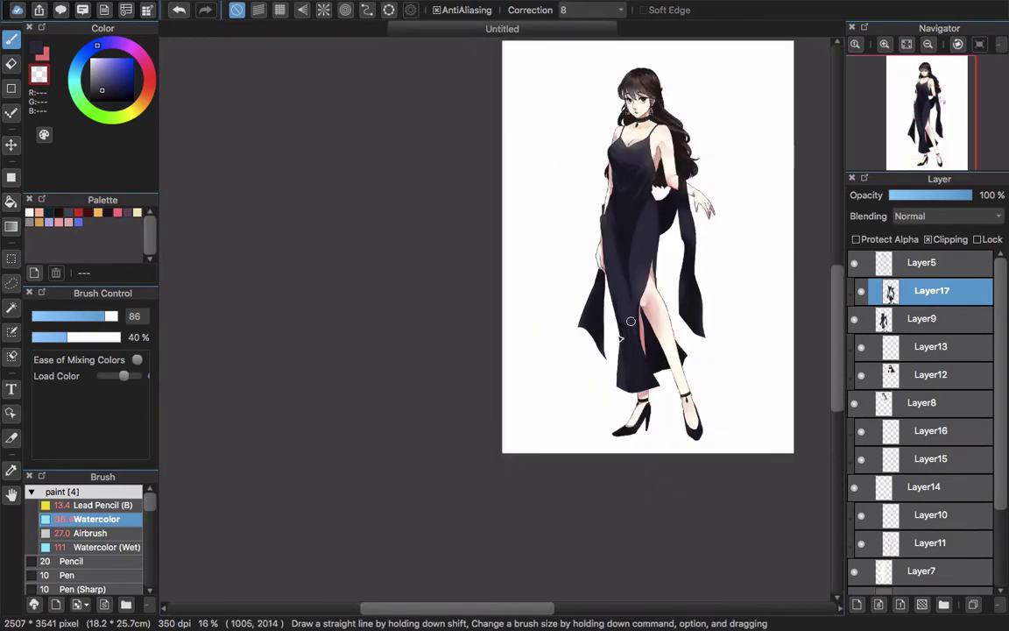
{"action": "scroll", "coordinate": [615, 274], "scroll_direction": "up", "scroll_amount": 3}
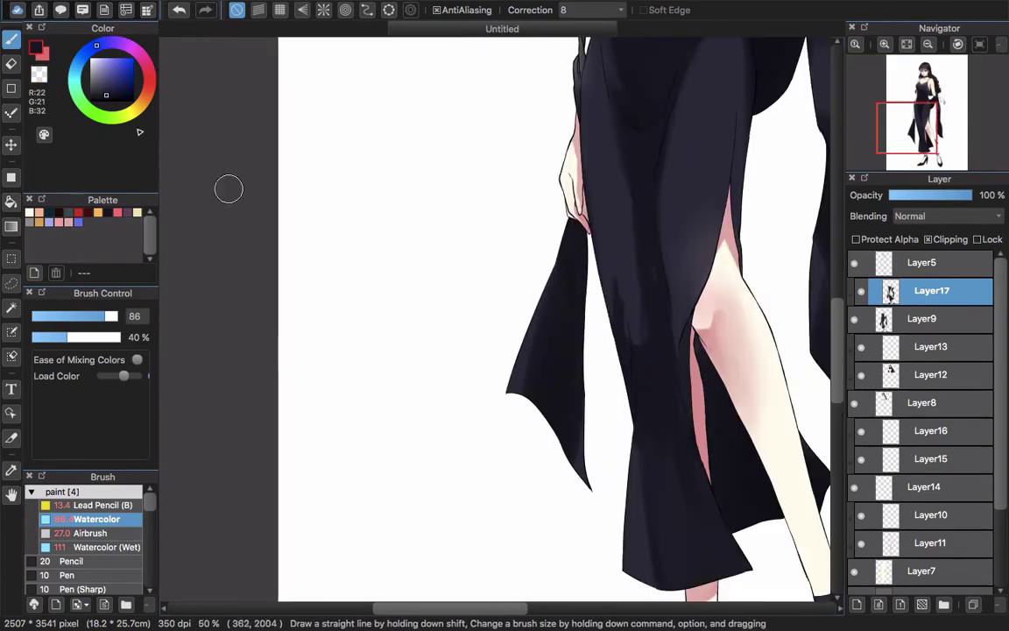
{"action": "left_click", "coordinate": [38, 74]}
{"action": "left_click", "coordinate": [106, 547]}
{"action": "scroll", "coordinate": [680, 461], "scroll_direction": "down", "scroll_amount": 3}
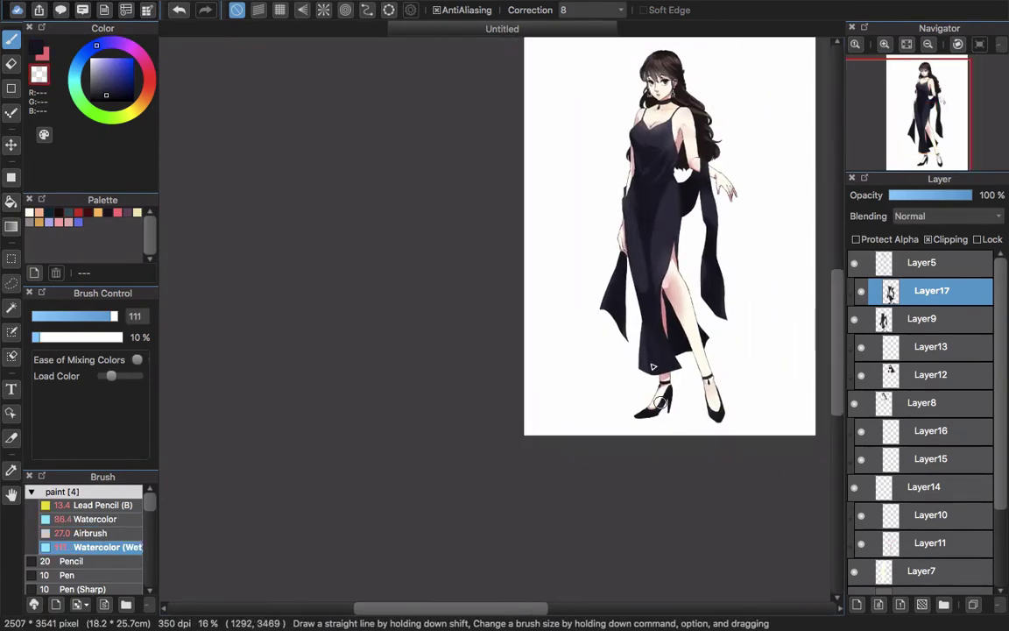
{"action": "key", "text": "x"}
{"action": "scroll", "coordinate": [624, 263], "scroll_direction": "up", "scroll_amount": 5}
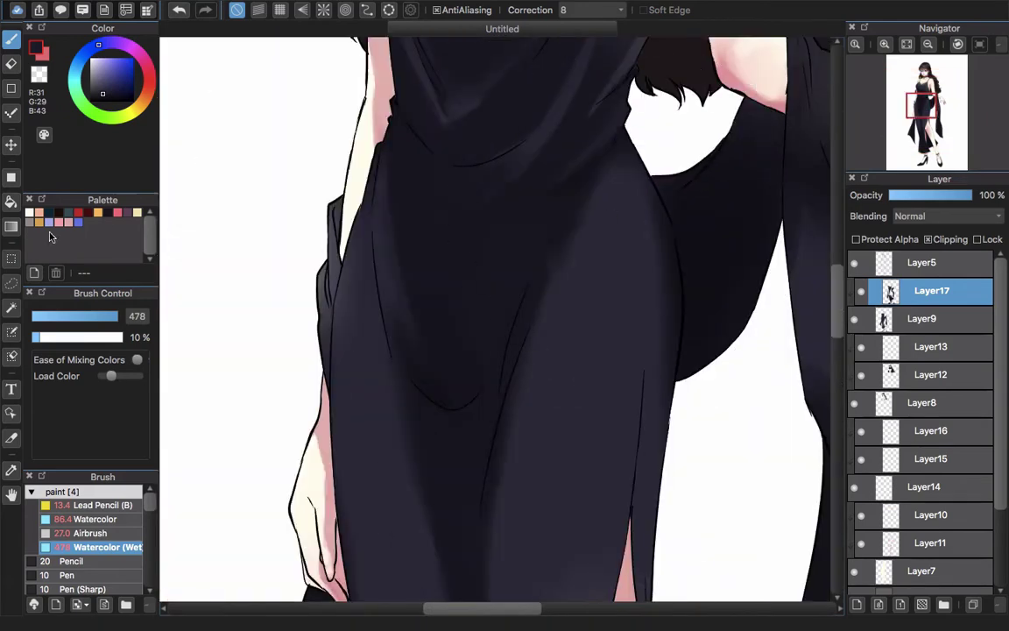
Paint diagonal drape folds from the waist across the hip with Watercolor in sampled navy (RGB 23, 22, 34) at size 35
{"action": "left_click", "coordinate": [97, 518]}
{"action": "left_click_drag", "start_coordinate": [630, 79], "coordinate": [529, 270]}
{"action": "left_click", "coordinate": [582, 246], "text": "alt"}
{"action": "key", "text": "bracketleft"}
{"action": "key", "text": "bracketleft"}
{"action": "key", "text": "bracketleft"}
{"action": "key", "text": "bracketleft"}
{"action": "key", "text": "super+z"}
{"action": "key", "text": "bracketleft"}
{"action": "key", "text": "bracketleft"}
{"action": "key", "text": "bracketleft"}
{"action": "left_click", "coordinate": [527, 255], "text": "alt"}
{"action": "key", "text": "bracketright"}
{"action": "key", "text": "bracketright"}
{"action": "key", "text": "bracketright"}
{"action": "key", "text": "bracketright"}
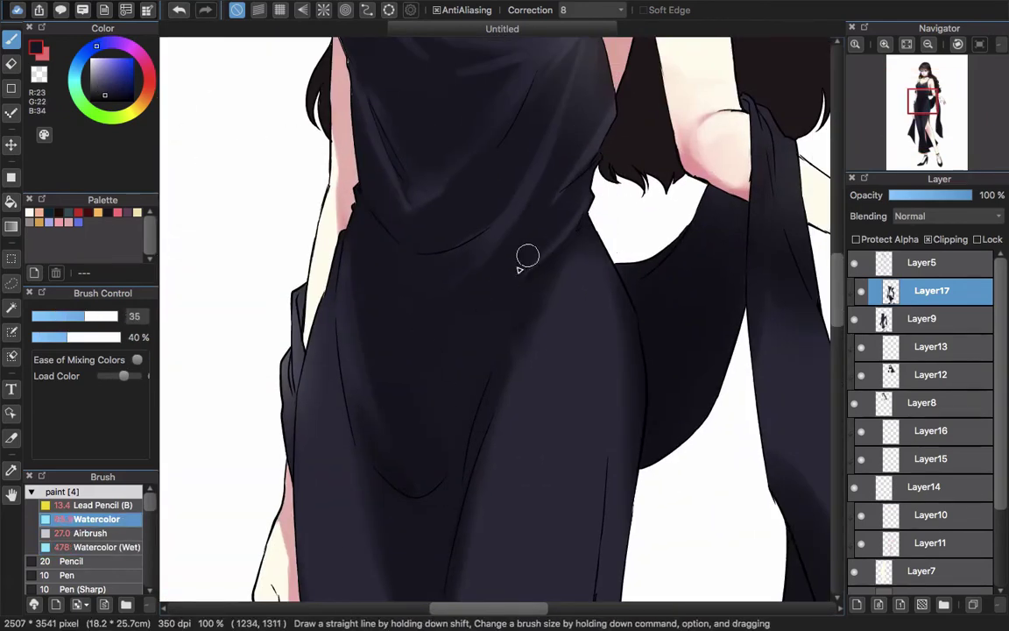
Refine the creases at the side of the waist in sampled navy (RGB 21, 20, 32) at size 41, undoing one stroke
{"action": "left_click", "coordinate": [559, 203], "text": "alt"}
{"action": "key", "text": "bracketleft"}
{"action": "key", "text": "bracketleft"}
{"action": "key", "text": "bracketleft"}
{"action": "key", "text": "super+z"}
{"action": "key", "text": "bracketright"}
{"action": "key", "text": "bracketright"}
{"action": "key", "text": "bracketright"}
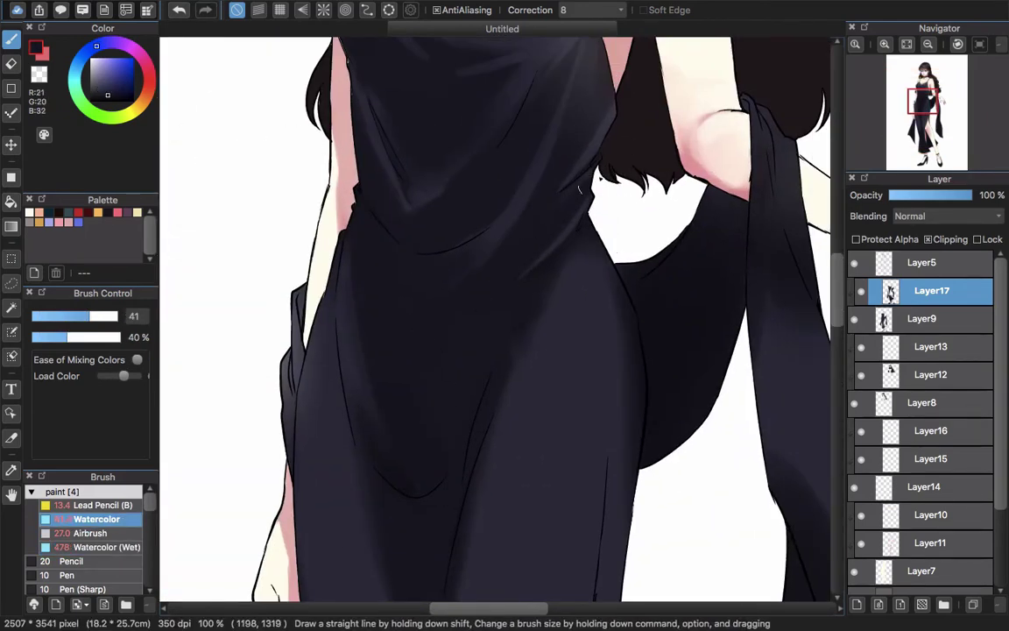
Smooth the shadows of the lower bodice and skirt front in sampled navy (RGB 23, 22, 34) at size 51
{"action": "scroll", "coordinate": [579, 189], "scroll_direction": "left", "scroll_amount": 5}
{"action": "scroll", "coordinate": [610, 226], "scroll_direction": "right", "scroll_amount": 1}
{"action": "left_click", "coordinate": [557, 240], "text": "alt"}
{"action": "key", "text": "bracketright"}
{"action": "key", "text": "bracketright"}
{"action": "key", "text": "bracketright"}
{"action": "key", "text": "bracketright"}
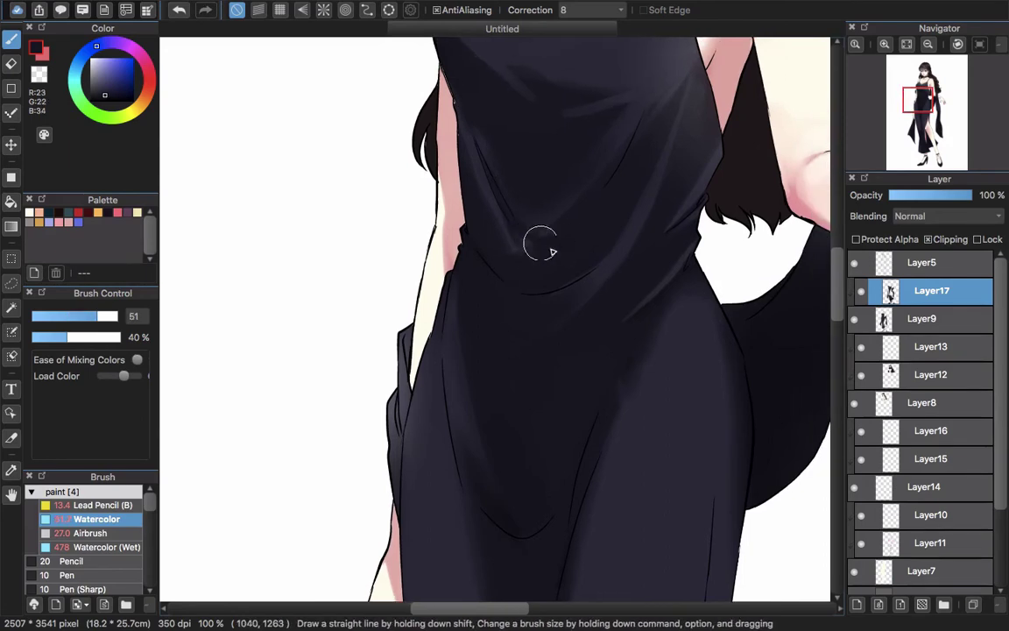
{"action": "left_click_drag", "start_coordinate": [562, 232], "coordinate": [589, 271]}
{"action": "left_click_drag", "start_coordinate": [526, 326], "coordinate": [557, 279]}
{"action": "left_click_drag", "start_coordinate": [559, 421], "coordinate": [552, 262]}
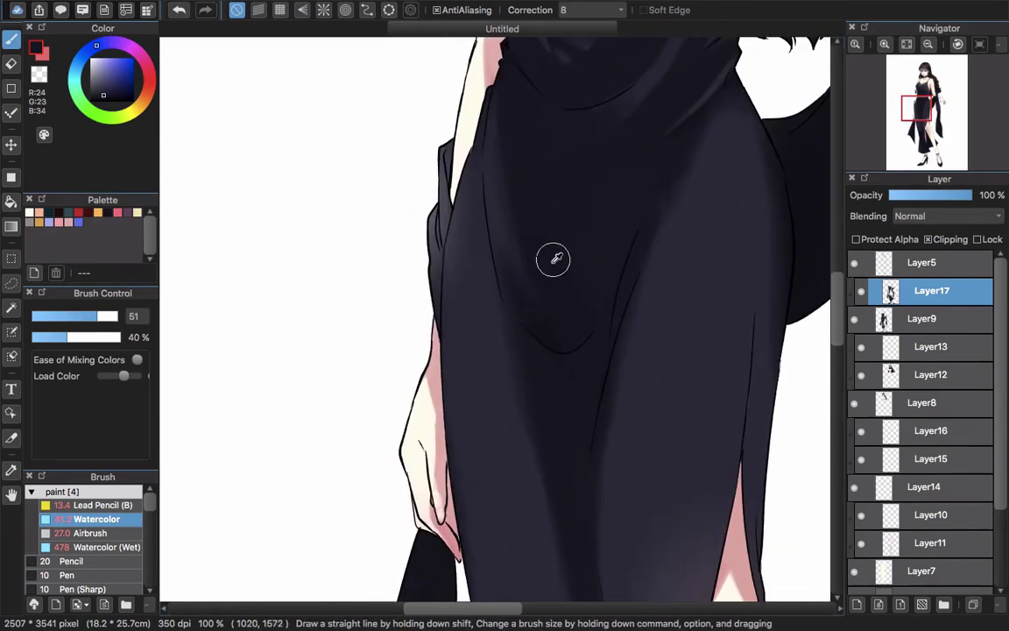
Paint dark folds (RGB 20, 18, 28) on the shawl hanging over the forearm with a reduced Watercolor brush
{"action": "left_click", "coordinate": [553, 259], "text": "alt"}
{"action": "key", "text": "bracketleft"}
{"action": "key", "text": "bracketleft"}
{"action": "key", "text": "bracketleft"}
{"action": "key", "text": "bracketleft"}
{"action": "mouse_move", "coordinate": [688, 225]}
{"action": "left_mouse_down"}
{"action": "mouse_move", "coordinate": [505, 241]}
{"action": "mouse_move", "coordinate": [297, 394]}
{"action": "left_mouse_up"}
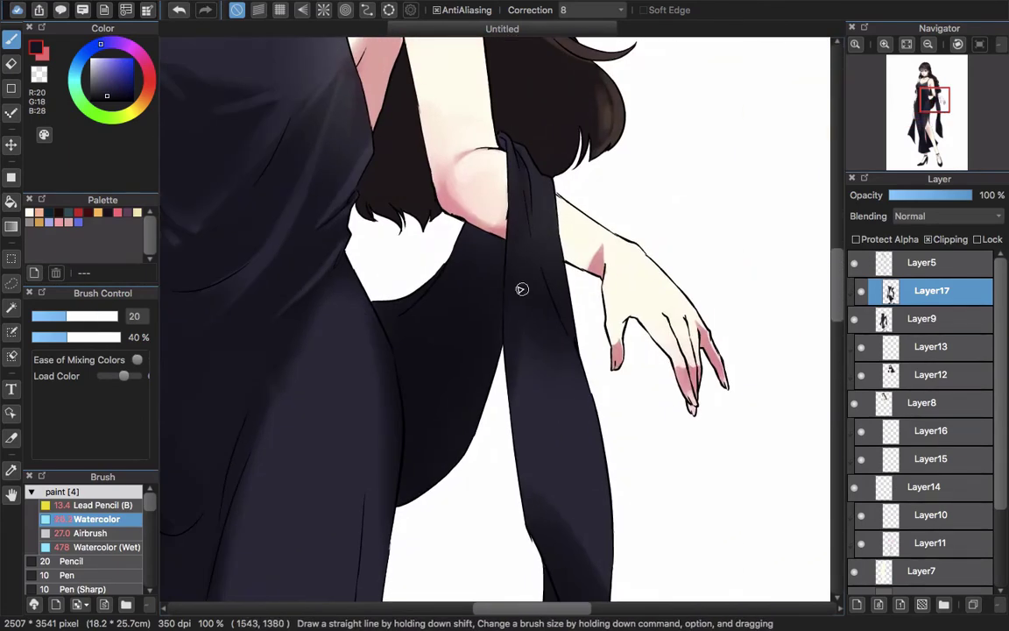
{"action": "key", "text": "z"}
{"action": "mouse_move", "coordinate": [516, 162]}
{"action": "left_mouse_down"}
{"action": "mouse_move", "coordinate": [550, 323]}
{"action": "mouse_move", "coordinate": [555, 293]}
{"action": "mouse_move", "coordinate": [512, 150]}
{"action": "mouse_move", "coordinate": [543, 237]}
{"action": "left_mouse_up"}
Build up the fold shading near the top of the hanging shawl, varying the brush size and undoing the last stroke
{"action": "key", "text": "bracketright"}
{"action": "key", "text": "bracketright"}
{"action": "key", "text": "bracketright"}
{"action": "key", "text": "bracketright"}
{"action": "key", "text": "bracketright"}
{"action": "key", "text": "bracketright"}
{"action": "key", "text": "4"}
{"action": "key", "text": "bracketleft"}
{"action": "key", "text": "bracketleft"}
{"action": "key", "text": "bracketleft"}
{"action": "key", "text": "bracketleft"}
{"action": "key", "text": "bracketleft"}
{"action": "key", "text": "bracketleft"}
{"action": "key", "text": "bracketleft"}
{"action": "key", "text": "bracketleft"}
{"action": "key", "text": "bracketleft"}
{"action": "key", "text": "bracketleft"}
{"action": "key", "text": "super+z"}
{"action": "scroll", "coordinate": [524, 241], "scroll_direction": "up", "scroll_amount": 3}
{"action": "left_click", "coordinate": [482, 216], "text": "alt"}
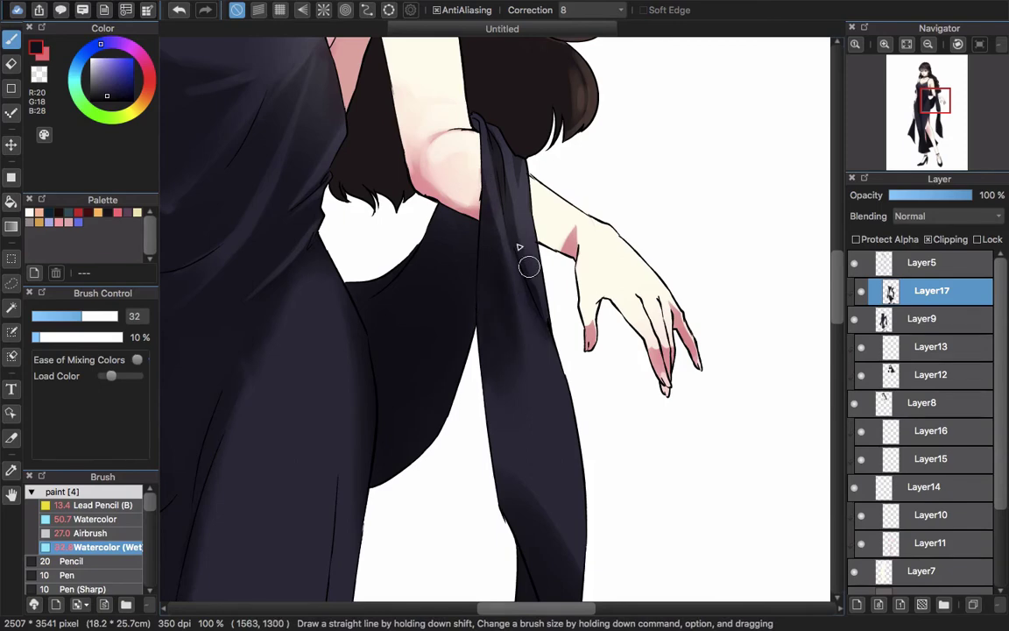
Blend the hanging shawl's shadows downward with the Watercolor (Wet) brush, enlarging it to size 153
{"action": "scroll", "coordinate": [548, 291], "scroll_direction": "down", "scroll_amount": 3}
{"action": "mouse_move", "coordinate": [556, 403]}
{"action": "left_mouse_down"}
{"action": "mouse_move", "coordinate": [520, 261]}
{"action": "mouse_move", "coordinate": [545, 263]}
{"action": "left_mouse_up"}
{"action": "left_click_drag", "start_coordinate": [500, 309], "coordinate": [513, 354]}
Shade the lower end of the hanging shawl with Watercolor at size 50, using RGB 20, 18, 28 and sampled grey-blue (RGB 47, 45, 63)
{"action": "left_click", "coordinate": [98, 519]}
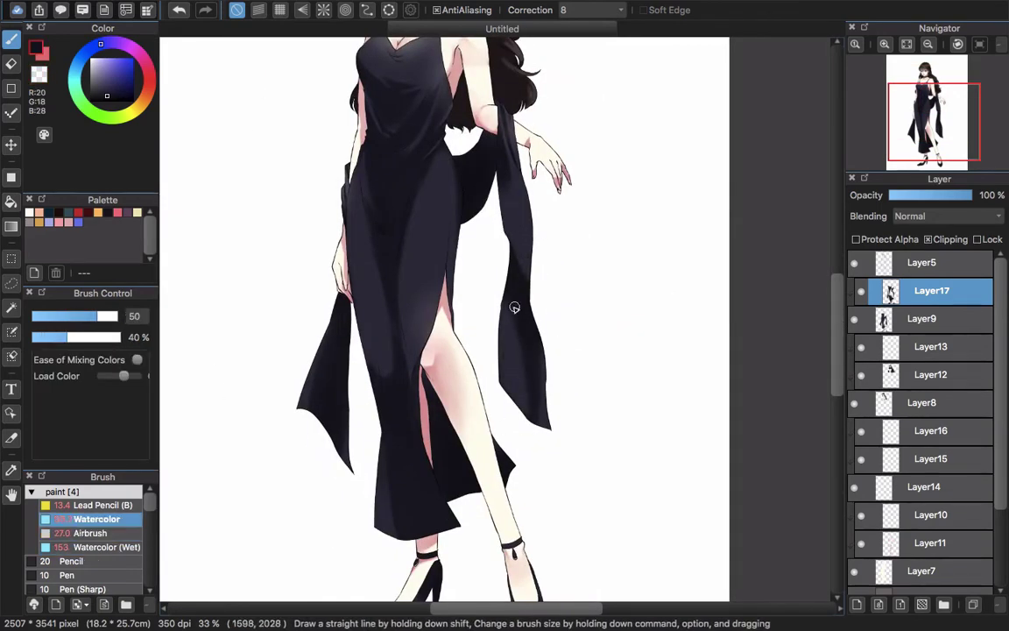
{"action": "left_click_drag", "start_coordinate": [515, 308], "coordinate": [543, 373]}
{"action": "scroll", "coordinate": [524, 293], "scroll_direction": "up", "scroll_amount": 3}
{"action": "right_click", "coordinate": [529, 287]}
{"action": "left_click_drag", "start_coordinate": [529, 286], "coordinate": [545, 367]}
{"action": "scroll", "coordinate": [570, 302], "scroll_direction": "down", "scroll_amount": 3}
{"action": "scroll", "coordinate": [361, 437], "scroll_direction": "up", "scroll_amount": 1}
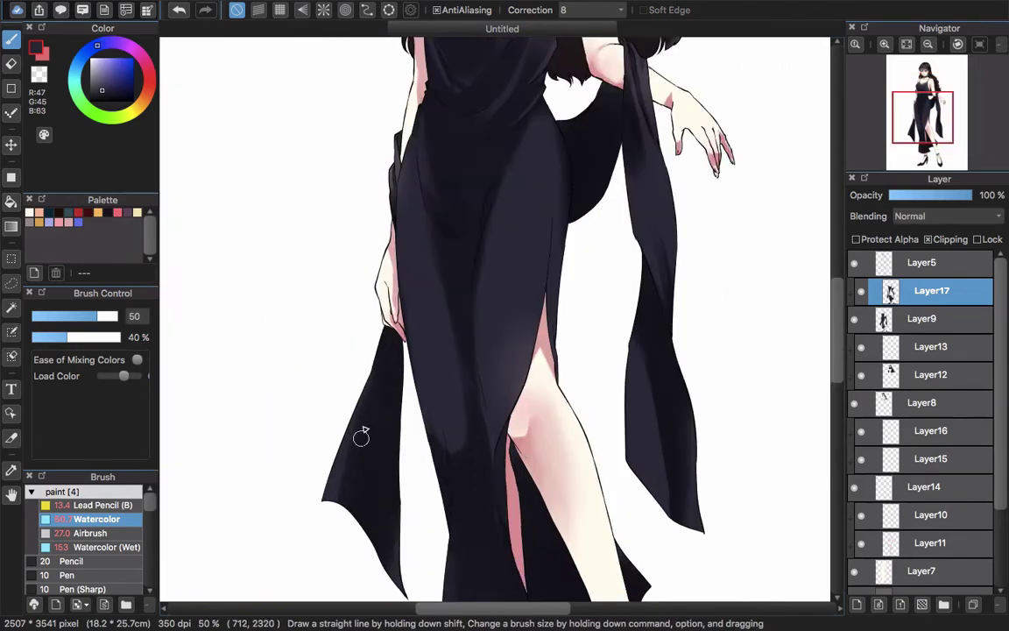
{"action": "scroll", "coordinate": [374, 335], "scroll_direction": "down", "scroll_amount": 2}
{"action": "scroll", "coordinate": [433, 365], "scroll_direction": "up", "scroll_amount": 3}
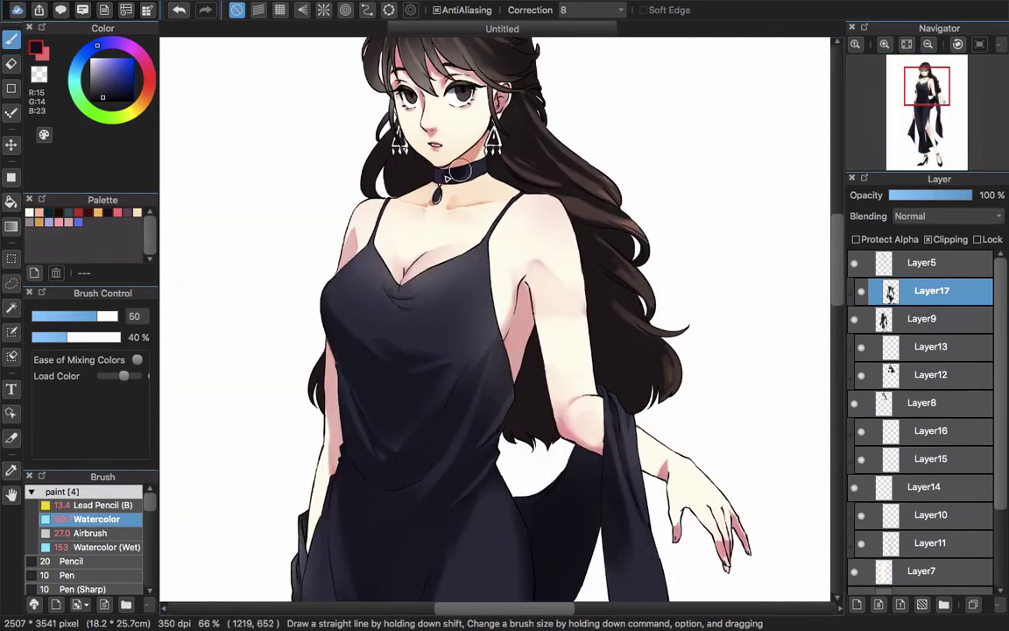
Paint lighter grey-blue (RGB 45, 43, 60) shading on the left shoe and its heel with a small Watercolor brush
{"action": "scroll", "coordinate": [426, 212], "scroll_direction": "up", "scroll_amount": 2}
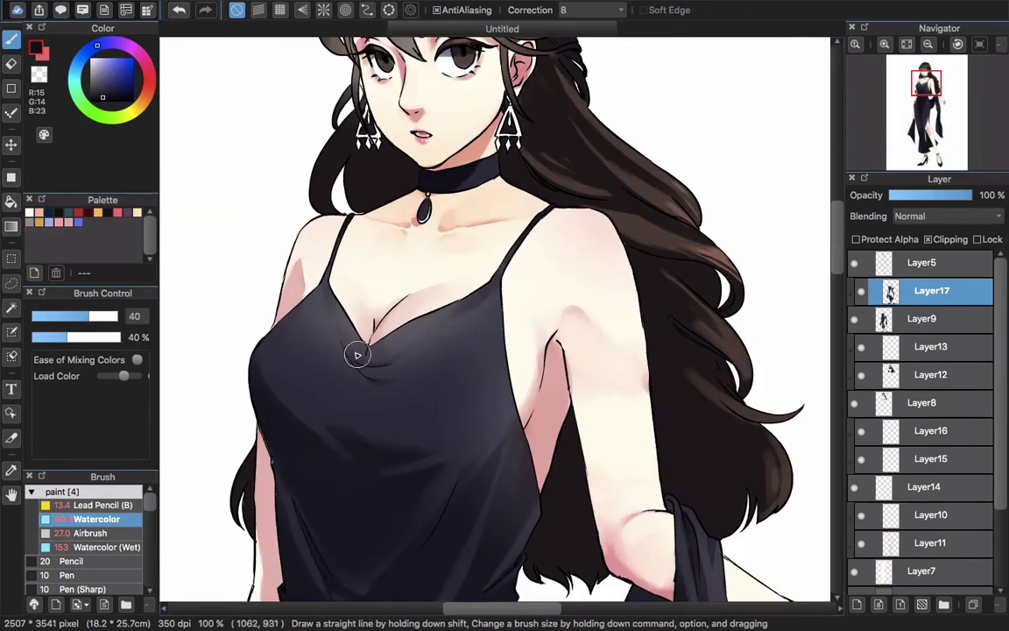
{"action": "scroll", "coordinate": [442, 186], "scroll_direction": "up", "scroll_amount": 2}
{"action": "scroll", "coordinate": [456, 164], "scroll_direction": "down", "scroll_amount": 3}
{"action": "left_click_drag", "start_coordinate": [459, 363], "coordinate": [461, 88]}
{"action": "scroll", "coordinate": [419, 251], "scroll_direction": "up", "scroll_amount": 1}
{"action": "left_click", "coordinate": [418, 251], "text": "alt"}
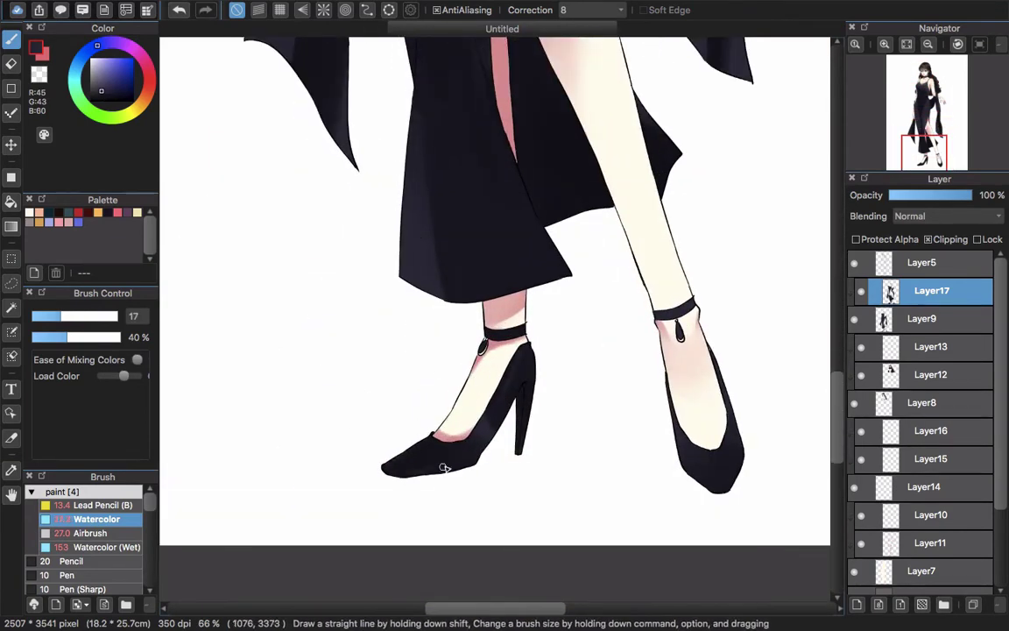
{"action": "left_click_drag", "start_coordinate": [517, 408], "coordinate": [533, 355]}
{"action": "left_click_drag", "start_coordinate": [533, 354], "coordinate": [489, 424]}
{"action": "left_click_drag", "start_coordinate": [529, 378], "coordinate": [524, 408]}
Shade the ankle strap and the right shoe with sampled dark tones such as RGB 24, 22, 33, undoing the last stroke
{"action": "left_click", "coordinate": [557, 391], "text": "alt"}
{"action": "left_click", "coordinate": [510, 333], "text": "alt"}
{"action": "left_click_drag", "start_coordinate": [490, 326], "coordinate": [465, 371]}
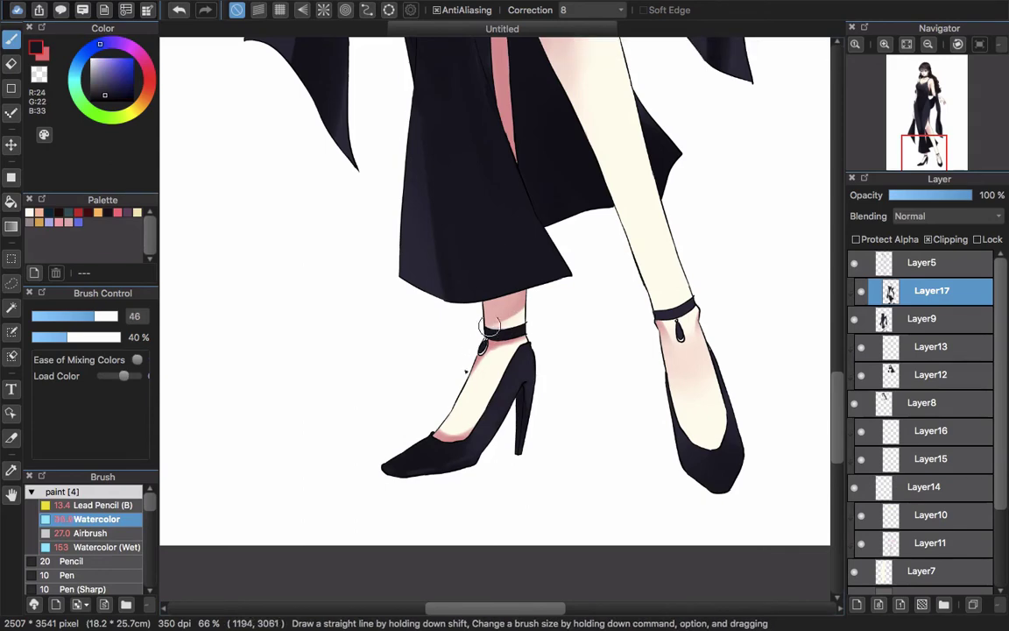
{"action": "left_click_drag", "start_coordinate": [715, 424], "coordinate": [688, 425]}
{"action": "left_click", "coordinate": [543, 181], "text": "alt"}
{"action": "left_click", "coordinate": [625, 456], "text": "alt"}
{"action": "key", "text": "bracketleft"}
{"action": "left_click_drag", "start_coordinate": [654, 466], "coordinate": [696, 490]}
{"action": "key", "text": "super+z"}
{"action": "left_click", "coordinate": [661, 307], "text": "alt"}
{"action": "key", "text": "bracketright"}
{"action": "key", "text": "bracketright"}
Add a new unclipped layer with Normal blending above Layer17
{"action": "scroll", "coordinate": [717, 329], "scroll_direction": "down", "scroll_amount": 3}
{"action": "left_click_drag", "start_coordinate": [723, 327], "coordinate": [666, 587]}
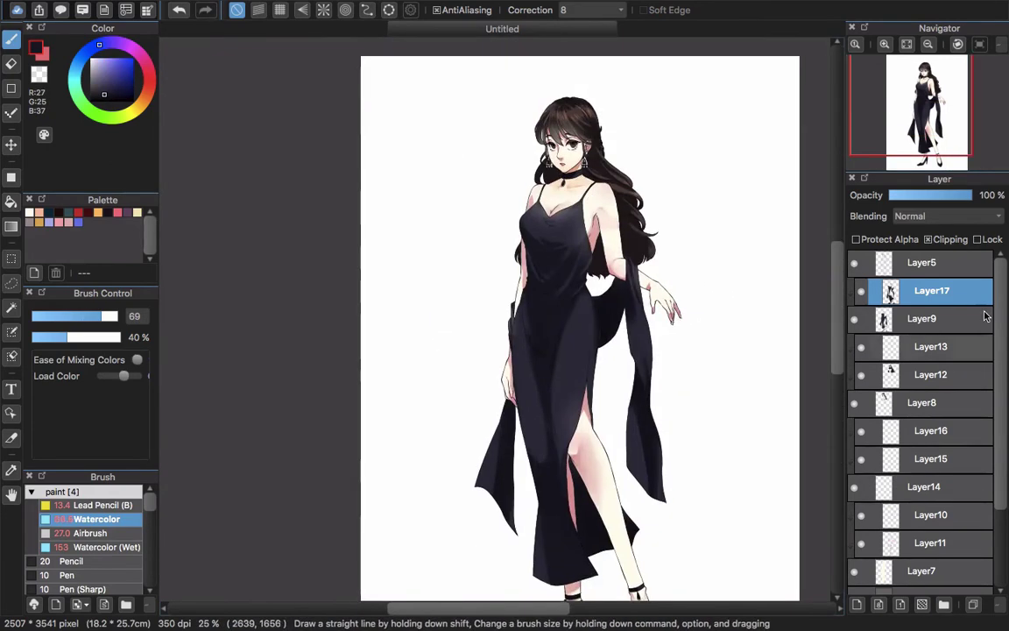
{"action": "left_click", "coordinate": [857, 605]}
{"action": "left_click", "coordinate": [935, 216]}
{"action": "left_click", "coordinate": [925, 243]}
Paint the left earring grey-blue (RGB 47, 45, 63) on Layer18 with the Watercolor brush at size 7.2
{"action": "scroll", "coordinate": [591, 153], "scroll_direction": "up", "scroll_amount": 4}
{"action": "scroll", "coordinate": [587, 166], "scroll_direction": "up", "scroll_amount": 1}
{"action": "left_click_drag", "start_coordinate": [587, 166], "coordinate": [631, 309]}
{"action": "left_click", "coordinate": [915, 430]}
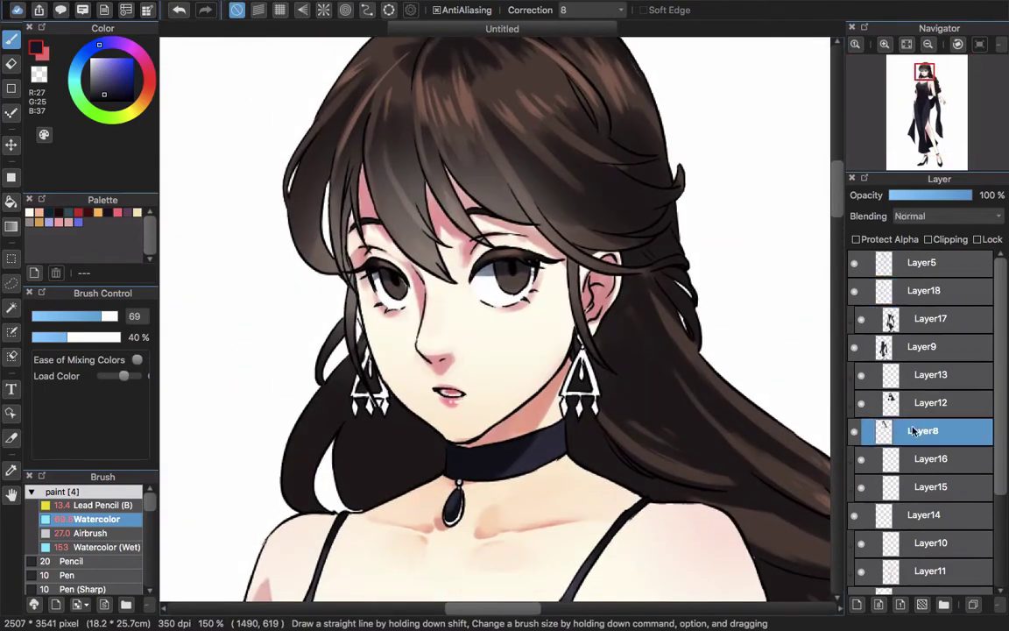
{"action": "scroll", "coordinate": [375, 397], "scroll_direction": "up", "scroll_amount": 3}
{"action": "left_click", "coordinate": [380, 397], "text": "alt"}
{"action": "key", "text": "bracketleft"}
{"action": "key", "text": "bracketleft"}
{"action": "key", "text": "bracketleft"}
{"action": "key", "text": "bracketleft"}
{"action": "key", "text": "bracketleft"}
{"action": "key", "text": "bracketleft"}
{"action": "left_click", "coordinate": [931, 318]}
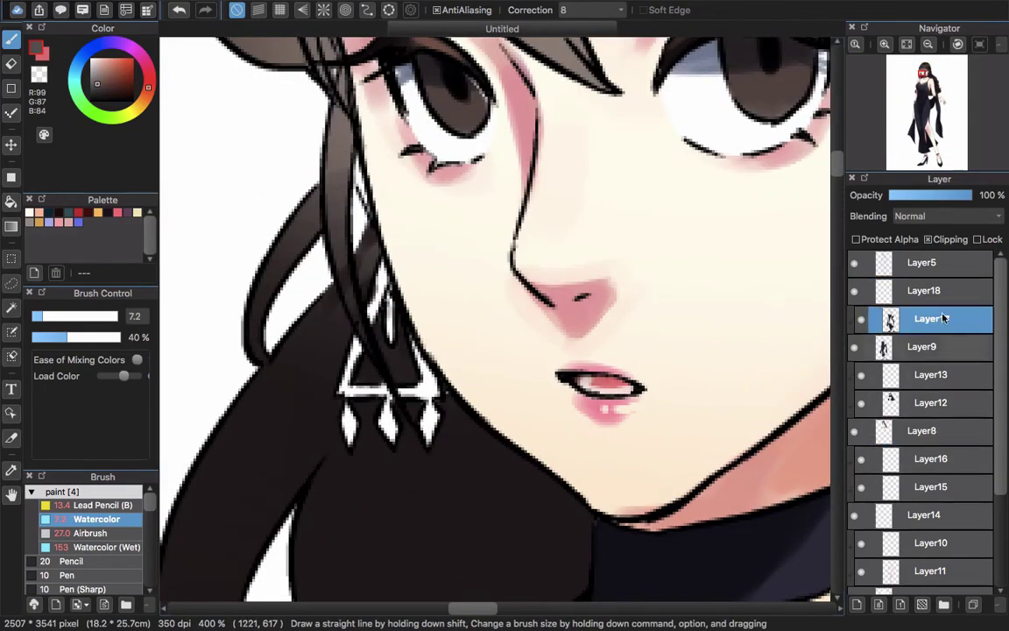
{"action": "left_click", "coordinate": [925, 290]}
{"action": "left_click_drag", "start_coordinate": [445, 245], "coordinate": [374, 97]}
{"action": "left_click", "coordinate": [790, 388], "text": "alt"}
{"action": "mouse_move", "coordinate": [308, 133]}
{"action": "left_mouse_down"}
{"action": "mouse_move", "coordinate": [304, 239]}
{"action": "mouse_move", "coordinate": [361, 256]}
{"action": "left_mouse_up"}
{"action": "left_click_drag", "start_coordinate": [280, 275], "coordinate": [280, 294]}
Paint the frame and drops of the right earring with the same grey-blue Watercolor brush
{"action": "left_click_drag", "start_coordinate": [701, 210], "coordinate": [419, 333]}
{"action": "mouse_move", "coordinate": [596, 260]}
{"action": "left_mouse_down"}
{"action": "mouse_move", "coordinate": [577, 313]}
{"action": "mouse_move", "coordinate": [604, 268]}
{"action": "mouse_move", "coordinate": [605, 322]}
{"action": "left_mouse_up"}
{"action": "left_click_drag", "start_coordinate": [559, 386], "coordinate": [641, 413]}
{"action": "scroll", "coordinate": [616, 216], "scroll_direction": "down", "scroll_amount": 3}
{"action": "left_click_drag", "start_coordinate": [616, 216], "coordinate": [596, 235]}
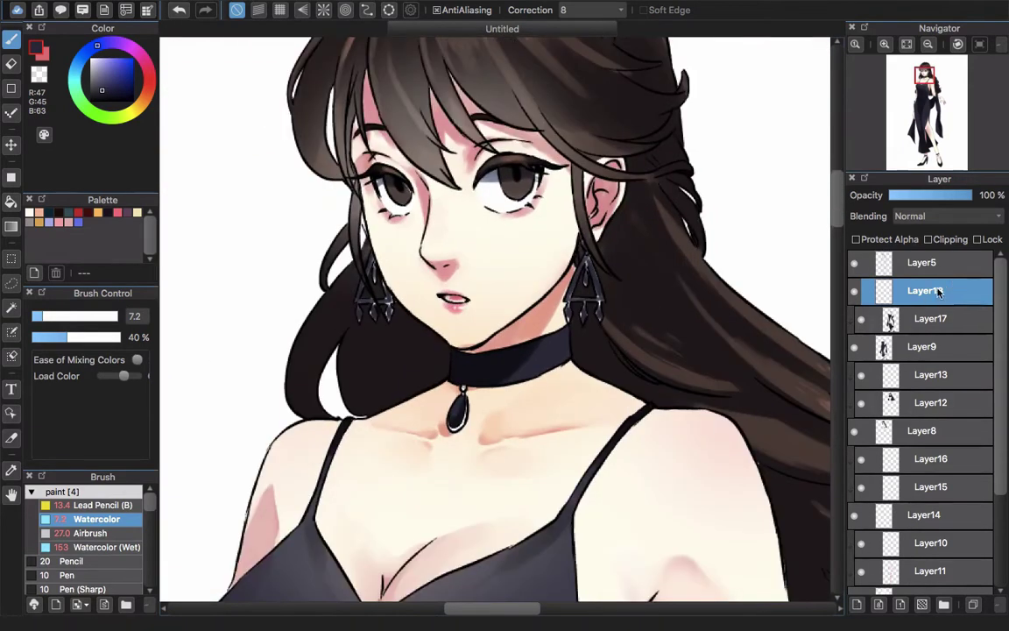
Move the earring layer below Layer17 and merge it into the dress base Layer9, undoing a first merge
{"action": "key", "text": "super+e"}
{"action": "left_click_drag", "start_coordinate": [940, 293], "coordinate": [930, 331]}
{"action": "left_click", "coordinate": [916, 349]}
{"action": "key", "text": "super+z"}
{"action": "key", "text": "super+e"}
Add a clipped layer above Layer17 and set its blending to Add
{"action": "scroll", "coordinate": [659, 380], "scroll_direction": "down", "scroll_amount": 3}
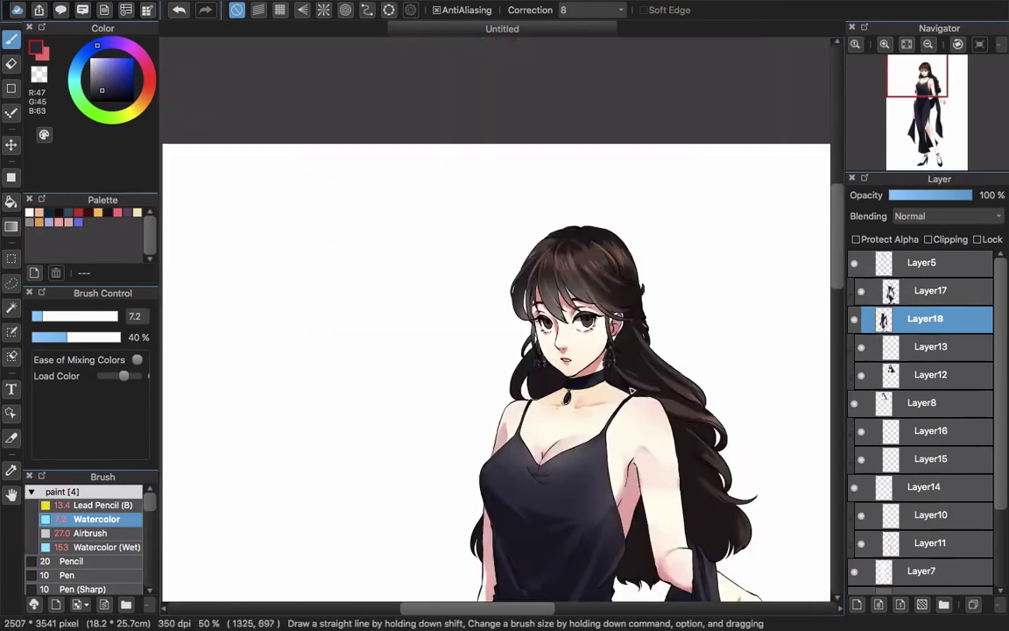
{"action": "left_click_drag", "start_coordinate": [764, 456], "coordinate": [713, 305]}
{"action": "left_click", "coordinate": [935, 294]}
{"action": "key", "text": "super+shift+n"}
{"action": "left_click", "coordinate": [951, 216]}
{"action": "left_click", "coordinate": [955, 244]}
Choose the Sparkle 2 brush with light blue (RGB 190, 222, 255) and try it on the bodice at size 131, undoing the stroke
{"action": "left_click_drag", "start_coordinate": [150, 503], "coordinate": [150, 565]}
{"action": "left_click", "coordinate": [88, 538]}
{"action": "left_click", "coordinate": [80, 61]}
{"action": "left_click", "coordinate": [101, 59]}
{"action": "left_click", "coordinate": [115, 316]}
{"action": "left_click_drag", "start_coordinate": [469, 311], "coordinate": [560, 351]}
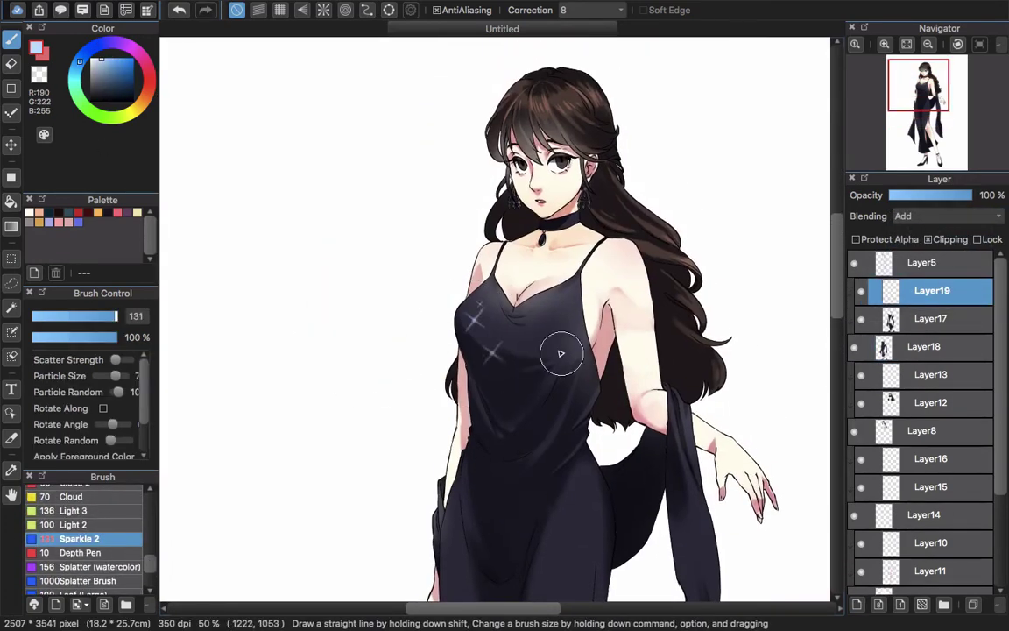
{"action": "key", "text": "super+z"}
Scatter small Sparkle 2 marks over the skirt at size 64, undoing one stroke
{"action": "scroll", "coordinate": [515, 407], "scroll_direction": "down", "scroll_amount": 2}
{"action": "left_click_drag", "start_coordinate": [516, 408], "coordinate": [510, 395]}
{"action": "mouse_move", "coordinate": [473, 386]}
{"action": "left_mouse_down"}
{"action": "mouse_move", "coordinate": [523, 428]}
{"action": "mouse_move", "coordinate": [491, 424]}
{"action": "left_mouse_up"}
{"action": "key", "text": "super+z"}
{"action": "left_click_drag", "start_coordinate": [510, 473], "coordinate": [489, 479]}
{"action": "left_click_drag", "start_coordinate": [481, 524], "coordinate": [488, 431]}
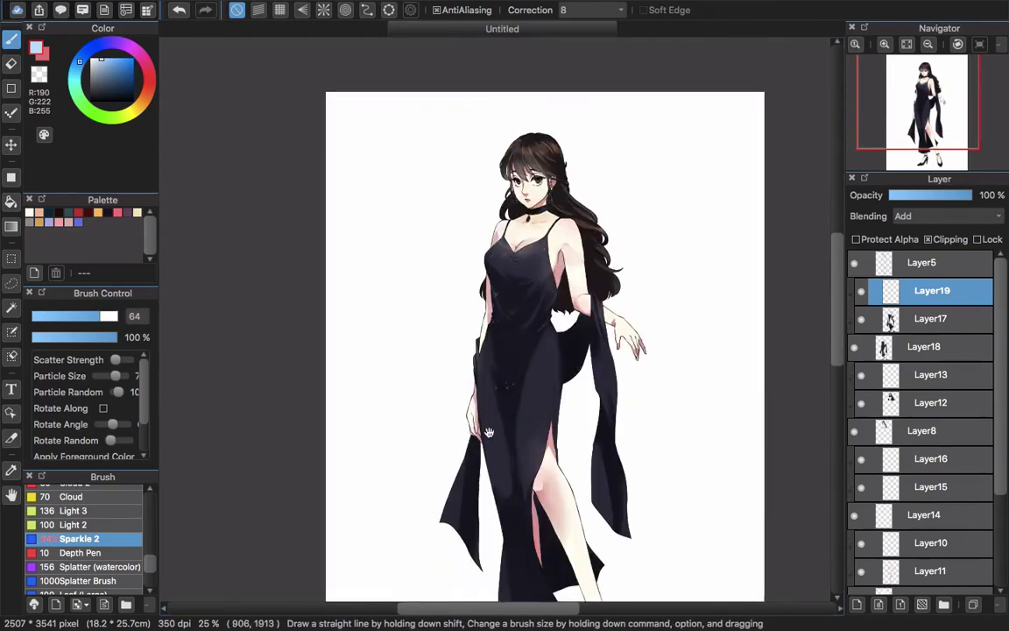
Raise the sparkle layer's brightness with the Hue Saturation Brightness adjustment
{"action": "key", "text": "super+u"}
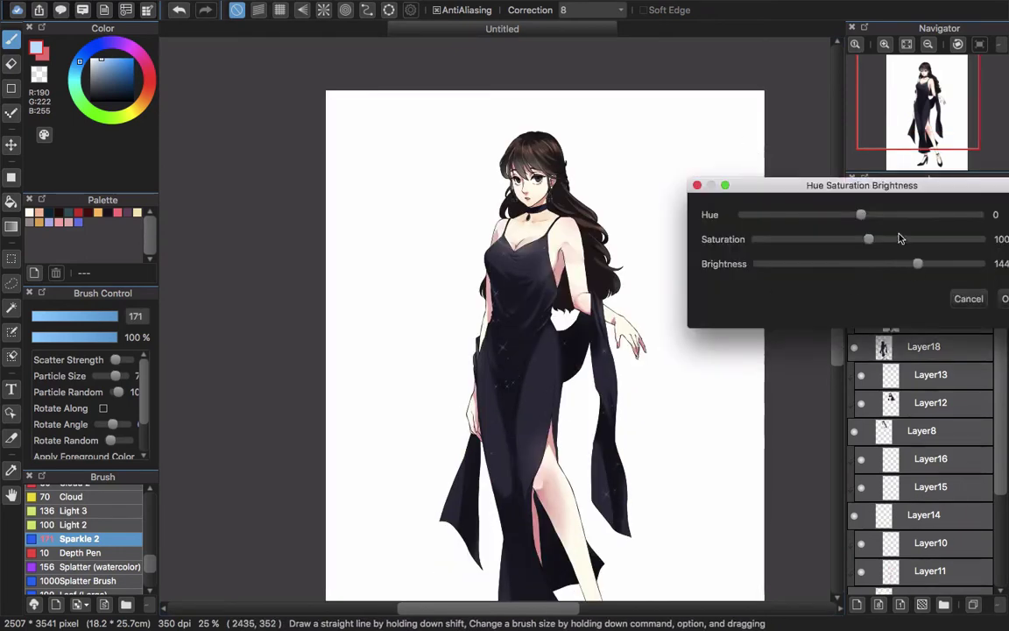
{"action": "left_click_drag", "start_coordinate": [843, 258], "coordinate": [878, 263]}
{"action": "left_click", "coordinate": [1005, 299]}
Scatter cyan (RGB 124, 242, 255) sparkles over the bodice and skirt with the Sparkle Brush at size 239
{"action": "left_click", "coordinate": [75, 76]}
{"action": "left_click", "coordinate": [112, 59]}
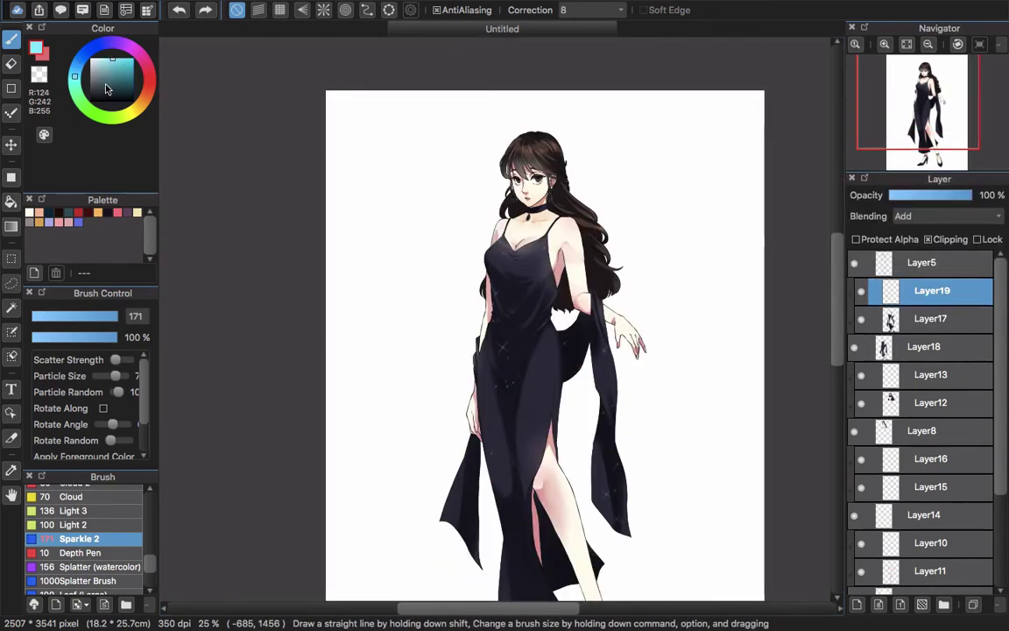
{"action": "left_click_drag", "start_coordinate": [150, 564], "coordinate": [149, 533]}
{"action": "left_click", "coordinate": [132, 547]}
{"action": "left_click_drag", "start_coordinate": [563, 347], "coordinate": [526, 315]}
{"action": "left_click_drag", "start_coordinate": [499, 284], "coordinate": [538, 267]}
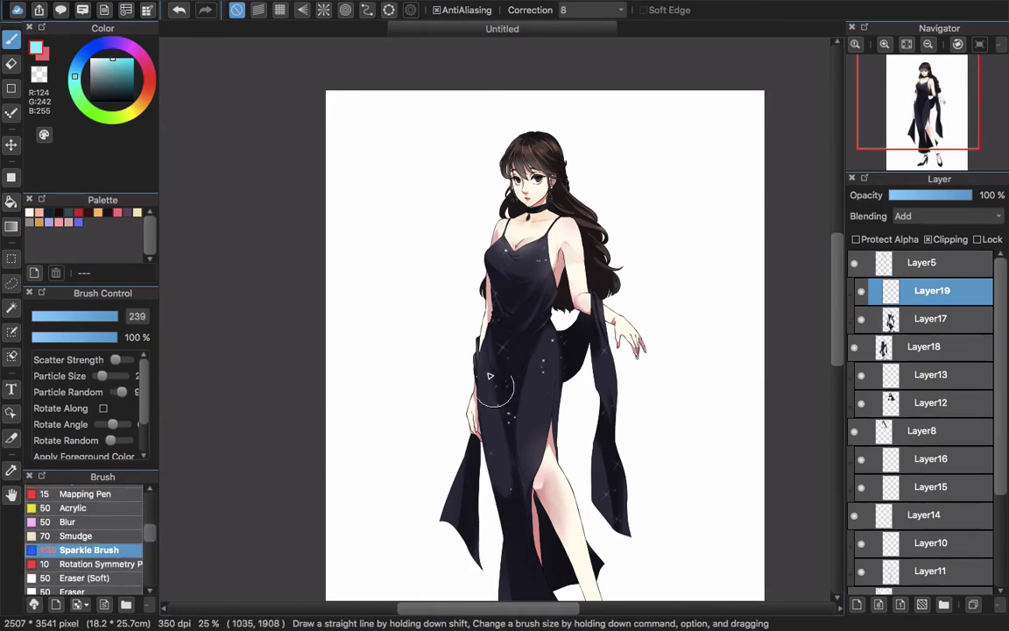
{"action": "left_click_drag", "start_coordinate": [537, 390], "coordinate": [511, 558]}
Extend the cyan sparkles over the back drape, lower dress and shoes with the Sparkle Brush at size 180
{"action": "left_click_drag", "start_coordinate": [552, 596], "coordinate": [540, 482]}
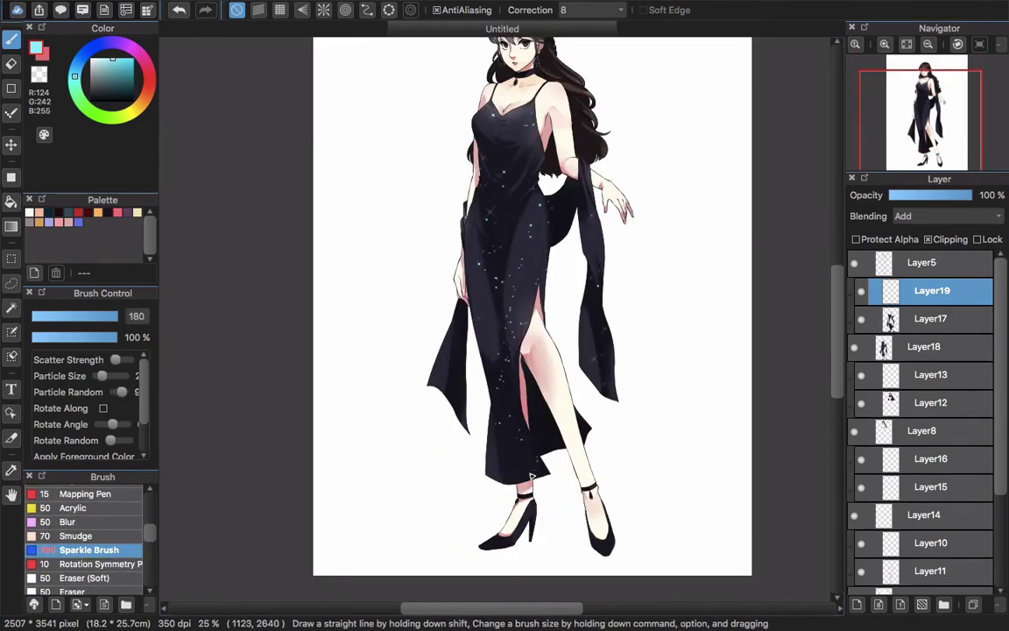
{"action": "left_click_drag", "start_coordinate": [530, 177], "coordinate": [547, 291]}
{"action": "left_click_drag", "start_coordinate": [554, 549], "coordinate": [532, 391]}
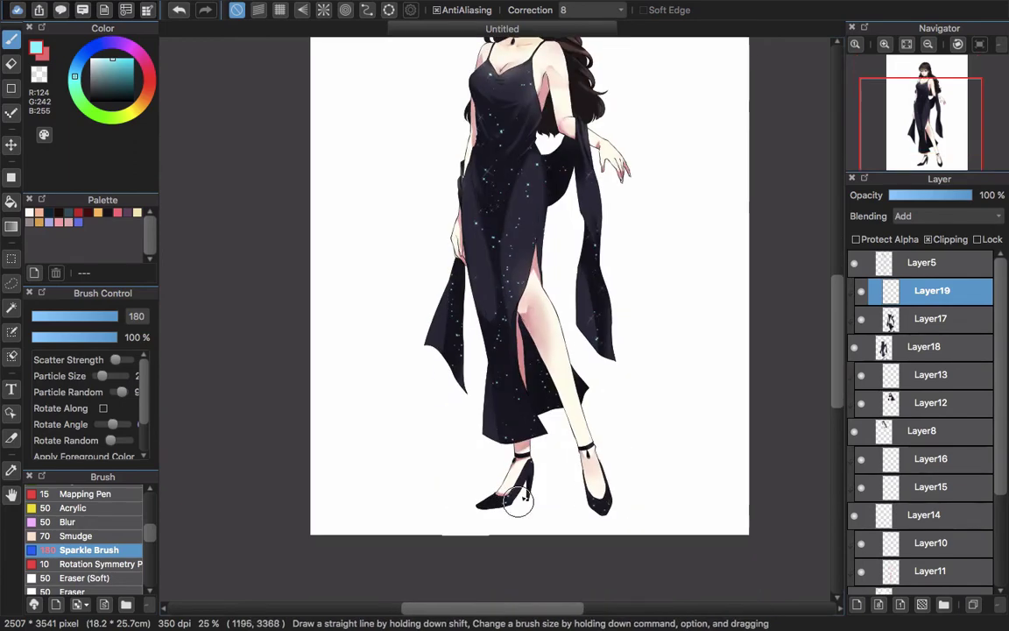
{"action": "left_click", "coordinate": [104, 316]}
Fade the sparkles along the dress and shoes using the Airbrush with transparent colour at size 489 and 26% opacity
{"action": "left_click_drag", "start_coordinate": [482, 219], "coordinate": [467, 383]}
{"action": "left_click_drag", "start_coordinate": [149, 536], "coordinate": [150, 501]}
{"action": "left_click", "coordinate": [93, 533]}
{"action": "left_click", "coordinate": [117, 317]}
{"action": "left_click", "coordinate": [39, 74]}
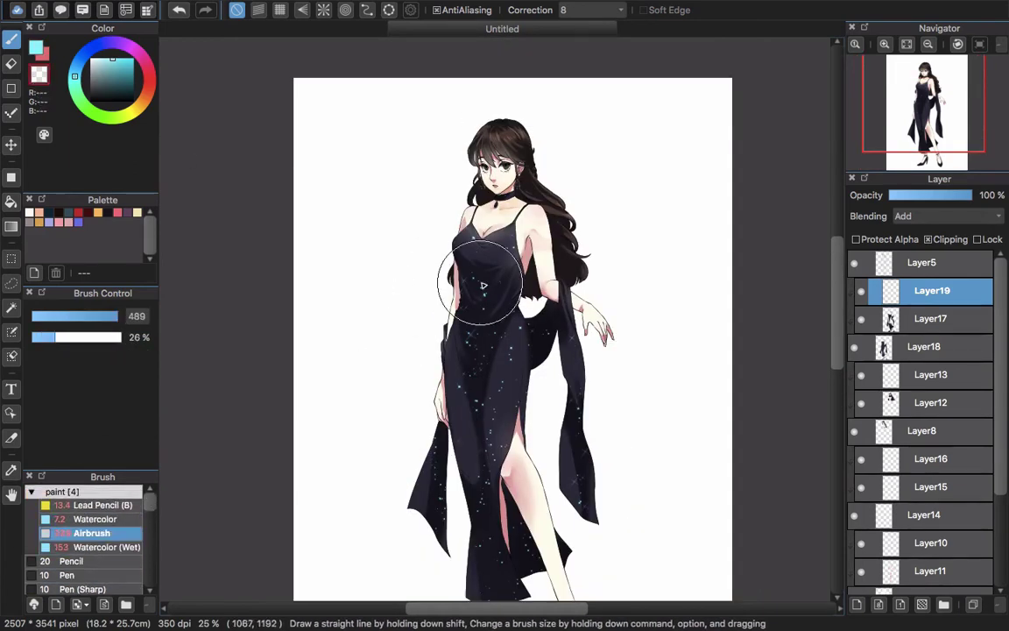
{"action": "mouse_move", "coordinate": [481, 284]}
{"action": "left_mouse_down"}
{"action": "mouse_move", "coordinate": [501, 422]}
{"action": "mouse_move", "coordinate": [541, 462]}
{"action": "left_mouse_up"}
{"action": "mouse_move", "coordinate": [493, 528]}
{"action": "left_mouse_down"}
{"action": "mouse_move", "coordinate": [506, 449]}
{"action": "mouse_move", "coordinate": [490, 360]}
{"action": "left_mouse_up"}
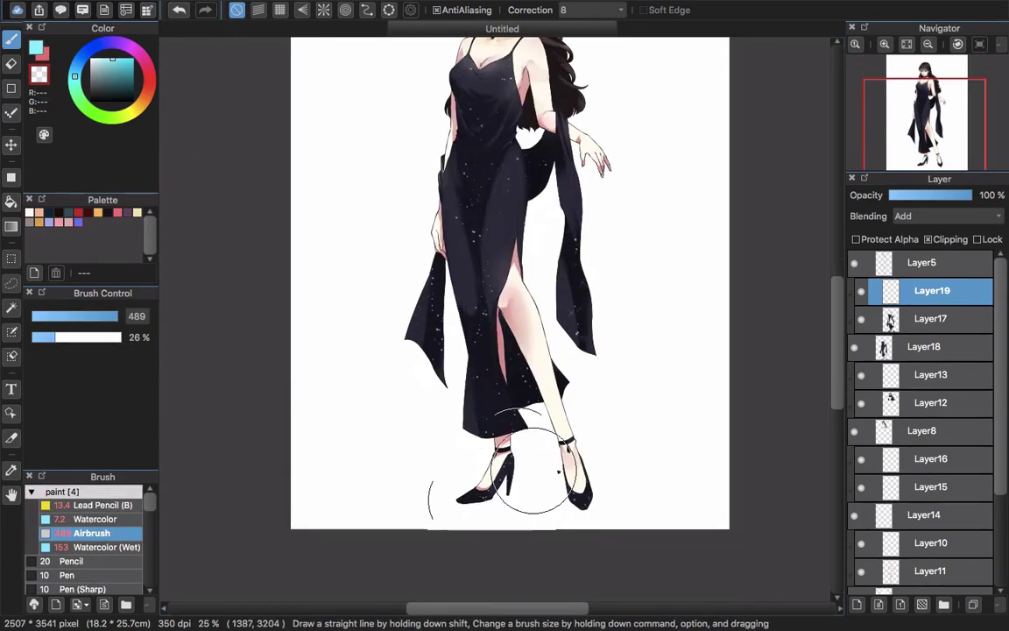
{"action": "left_click_drag", "start_coordinate": [502, 481], "coordinate": [520, 563]}
{"action": "left_click_drag", "start_coordinate": [541, 420], "coordinate": [530, 540]}
{"action": "left_click_drag", "start_coordinate": [531, 398], "coordinate": [544, 292]}
Recolour the sparkle layer with hue 87, saturation 144 and brightness 45
{"action": "key", "text": "super+u"}
{"action": "left_click_drag", "start_coordinate": [861, 215], "coordinate": [916, 214]}
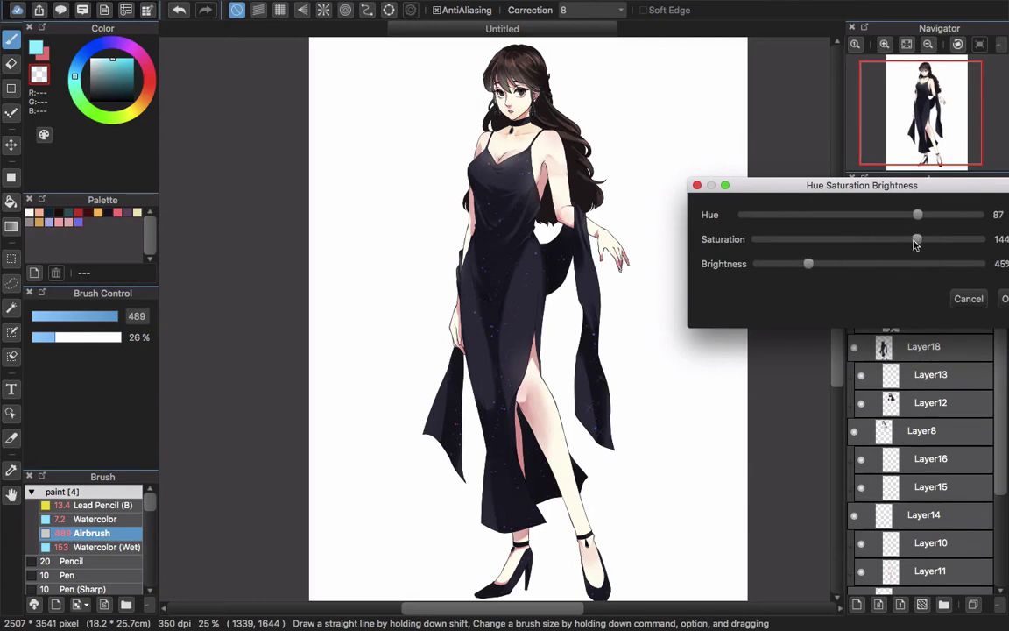
{"action": "key", "text": "Return"}
Offset a duplicate of the sparkle layer and adjust its colour by raising the saturation
{"action": "key", "text": "v"}
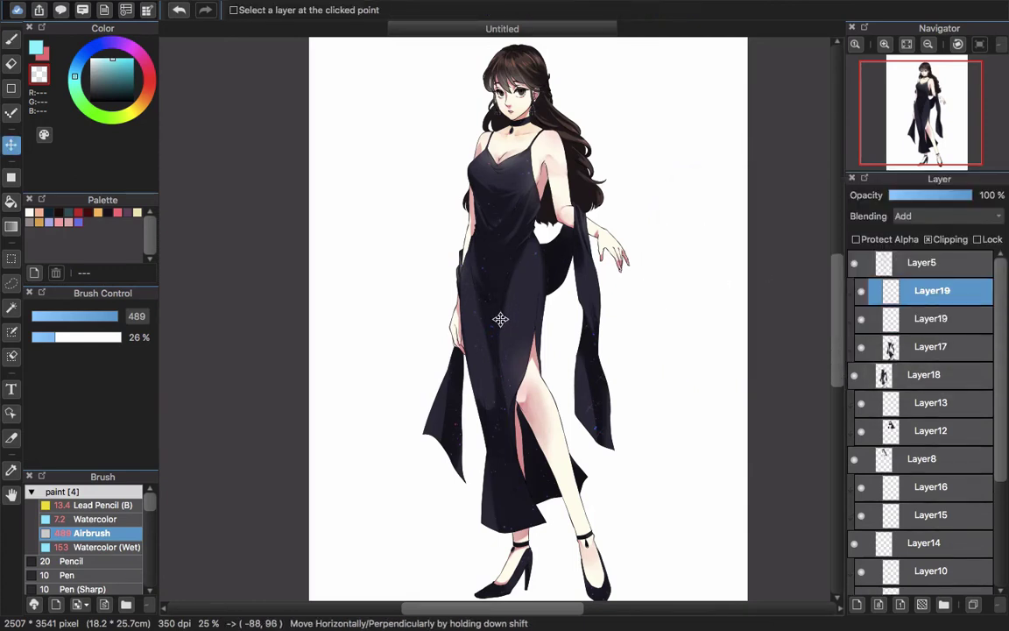
{"action": "key", "text": "super+u"}
{"action": "left_click_drag", "start_coordinate": [870, 240], "coordinate": [919, 244]}
{"action": "left_click", "coordinate": [1004, 301]}
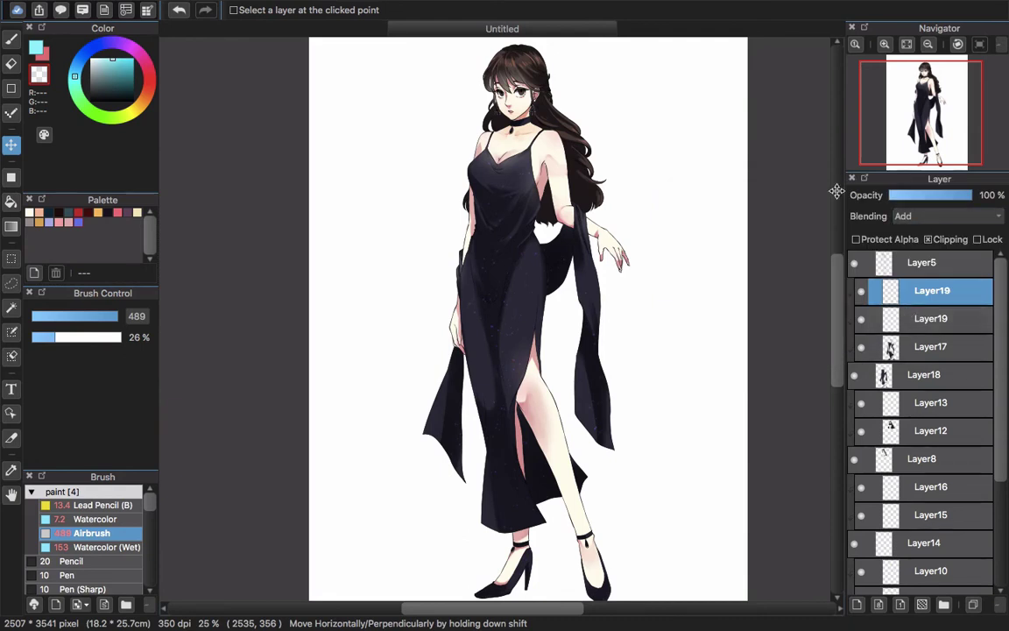
{"action": "key", "text": "super+u"}
{"action": "left_click", "coordinate": [1005, 299]}
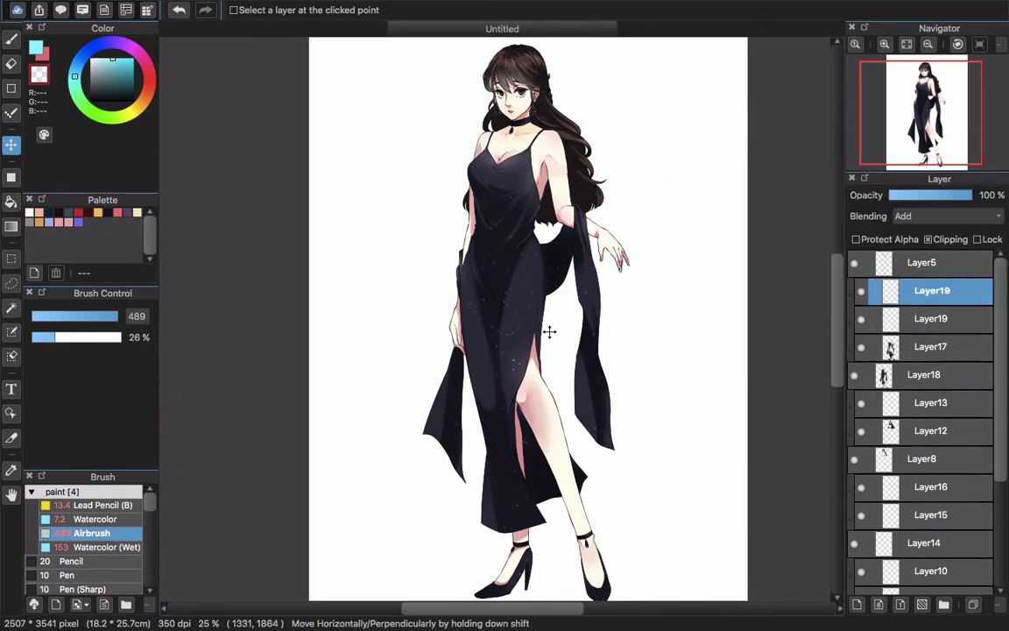
Transform the duplicated sparkle layer to reposition its sparkles across the dress
{"action": "key", "text": "super+t"}
{"action": "left_click_drag", "start_coordinate": [634, 308], "coordinate": [577, 354]}
{"action": "key", "text": "Return"}
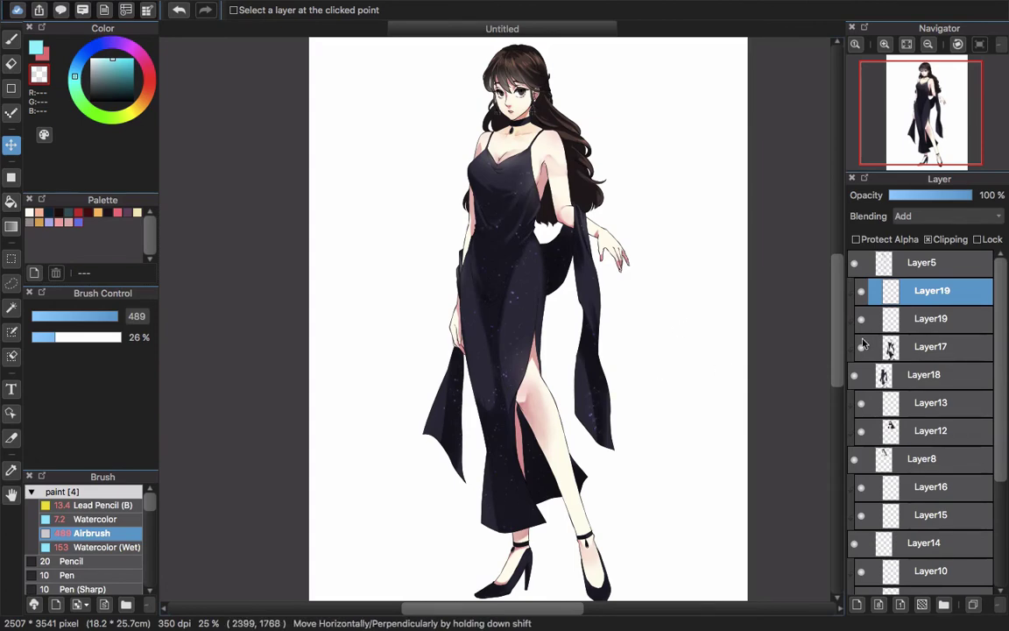
Add a new unclipped layer above the sparkle layers and set its blending to Add
{"action": "scroll", "coordinate": [548, 112], "scroll_direction": "up", "scroll_amount": 2}
{"action": "left_click", "coordinate": [856, 605]}
{"action": "left_click", "coordinate": [929, 240]}
{"action": "left_click", "coordinate": [946, 217]}
{"action": "left_click", "coordinate": [916, 243]}
{"action": "scroll", "coordinate": [517, 140], "scroll_direction": "up", "scroll_amount": 3}
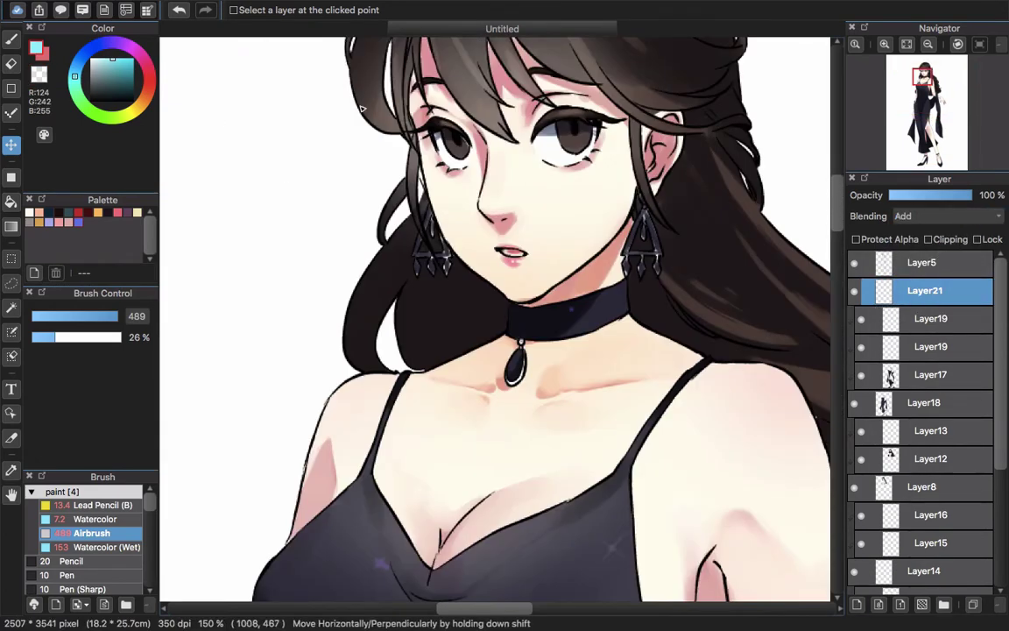
Move Layer21 above Layer5 and paint iris highlights in light peach (RGB 255, 210, 194) with a fine Watercolor brush
{"action": "key", "text": "b"}
{"action": "left_click", "coordinate": [402, 380], "text": "alt"}
{"action": "left_click", "coordinate": [96, 519]}
{"action": "scroll", "coordinate": [614, 176], "scroll_direction": "up", "scroll_amount": 1}
{"action": "left_click_drag", "start_coordinate": [912, 286], "coordinate": [912, 260]}
{"action": "left_click", "coordinate": [607, 190], "text": "alt"}
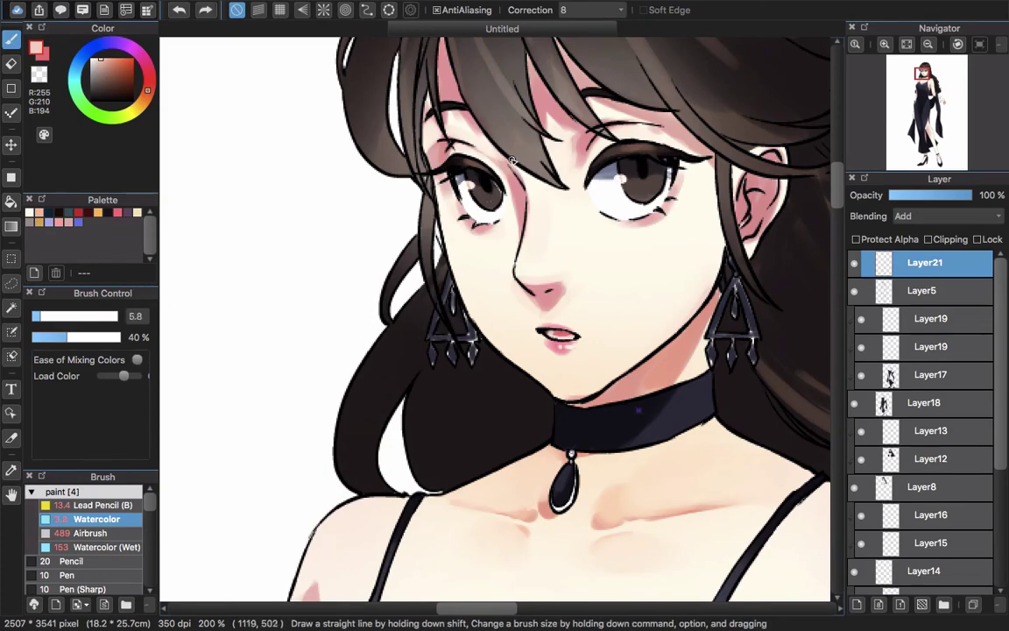
{"action": "scroll", "coordinate": [512, 161], "scroll_direction": "up", "scroll_amount": 2}
{"action": "scroll", "coordinate": [563, 175], "scroll_direction": "up", "scroll_amount": 1}
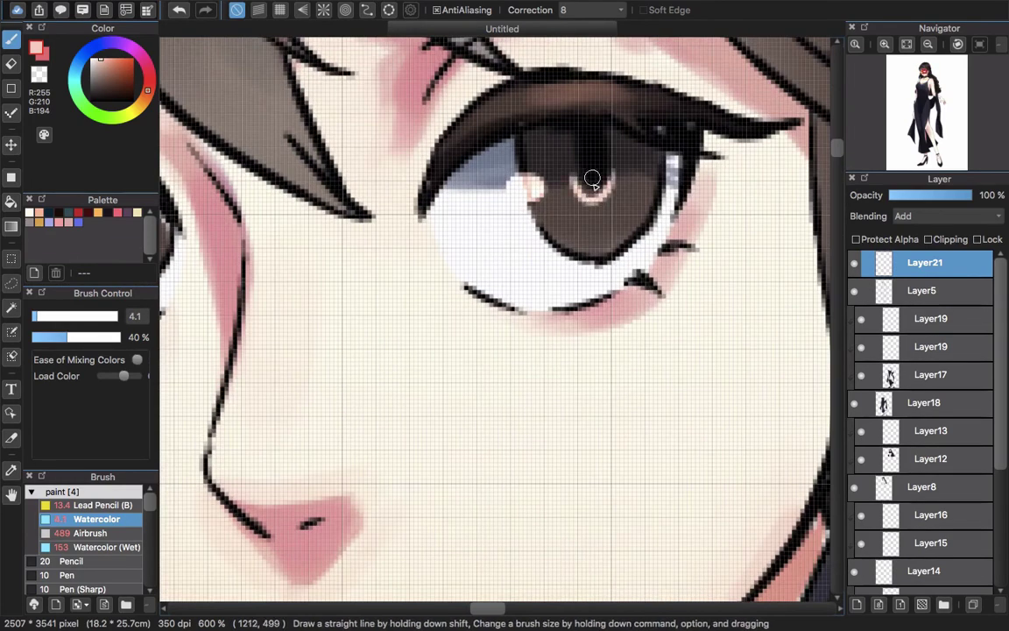
Add white highlights, glints and a soft glow to both earrings with the Airbrush at sizes 4.1 and 32, undoing misplaced dabs
{"action": "scroll", "coordinate": [643, 145], "scroll_direction": "down", "scroll_amount": 7}
{"action": "scroll", "coordinate": [644, 157], "scroll_direction": "up", "scroll_amount": 4}
{"action": "left_click", "coordinate": [91, 533]}
{"action": "mouse_move", "coordinate": [595, 252]}
{"action": "left_mouse_down"}
{"action": "mouse_move", "coordinate": [512, 271]}
{"action": "mouse_move", "coordinate": [566, 293]}
{"action": "mouse_move", "coordinate": [539, 304]}
{"action": "mouse_move", "coordinate": [520, 282]}
{"action": "left_mouse_up"}
{"action": "left_click", "coordinate": [569, 272]}
{"action": "key", "text": "super+z"}
{"action": "left_click", "coordinate": [493, 341], "text": "alt"}
{"action": "left_click", "coordinate": [527, 273]}
{"action": "key", "text": "super+z"}
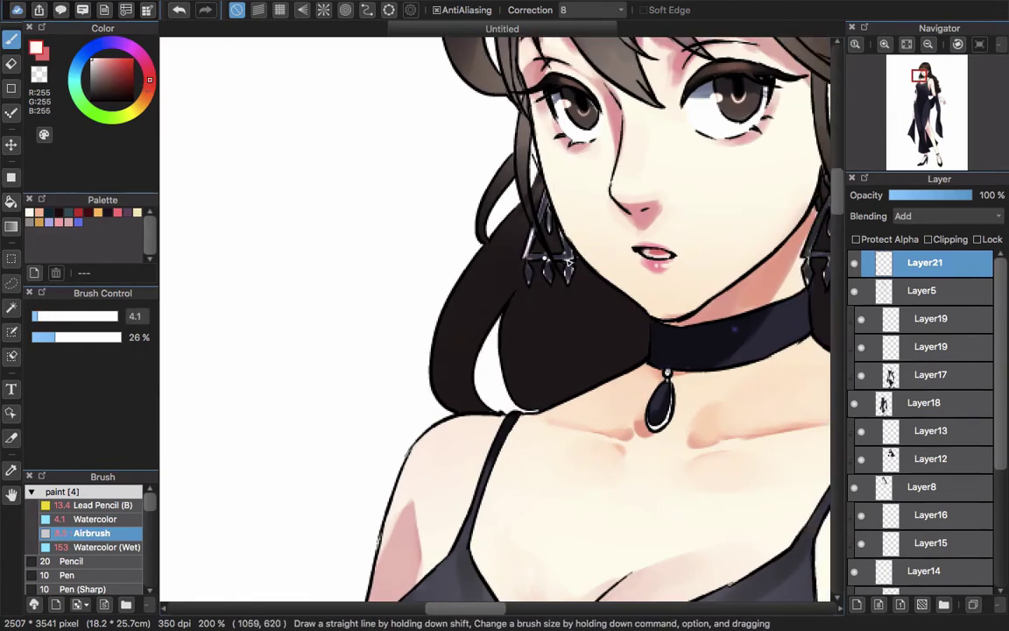
{"action": "scroll", "coordinate": [559, 233], "scroll_direction": "right", "scroll_amount": 5}
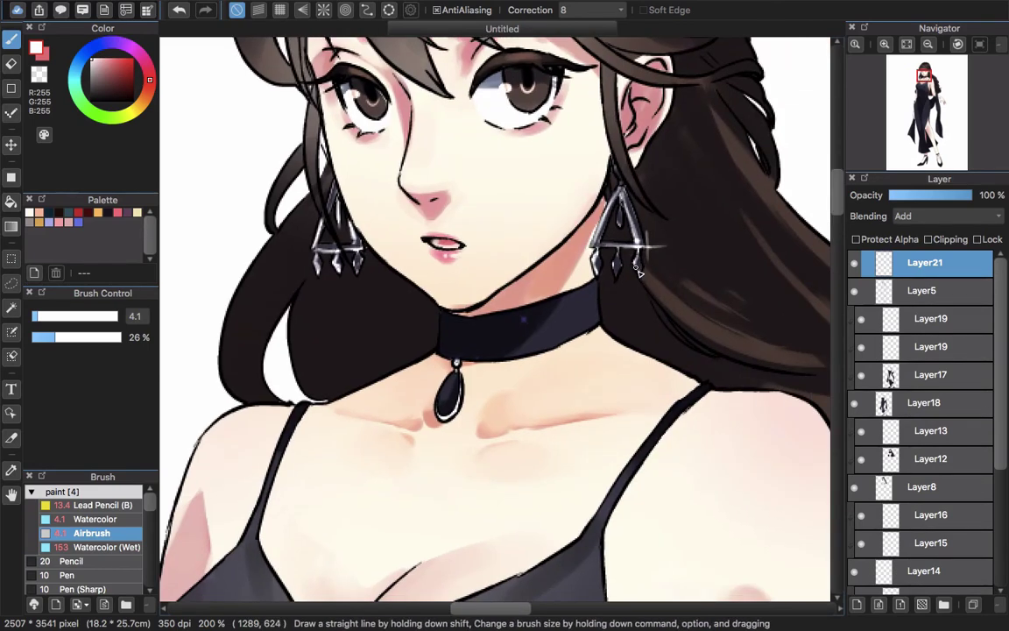
{"action": "scroll", "coordinate": [604, 263], "scroll_direction": "down", "scroll_amount": 3}
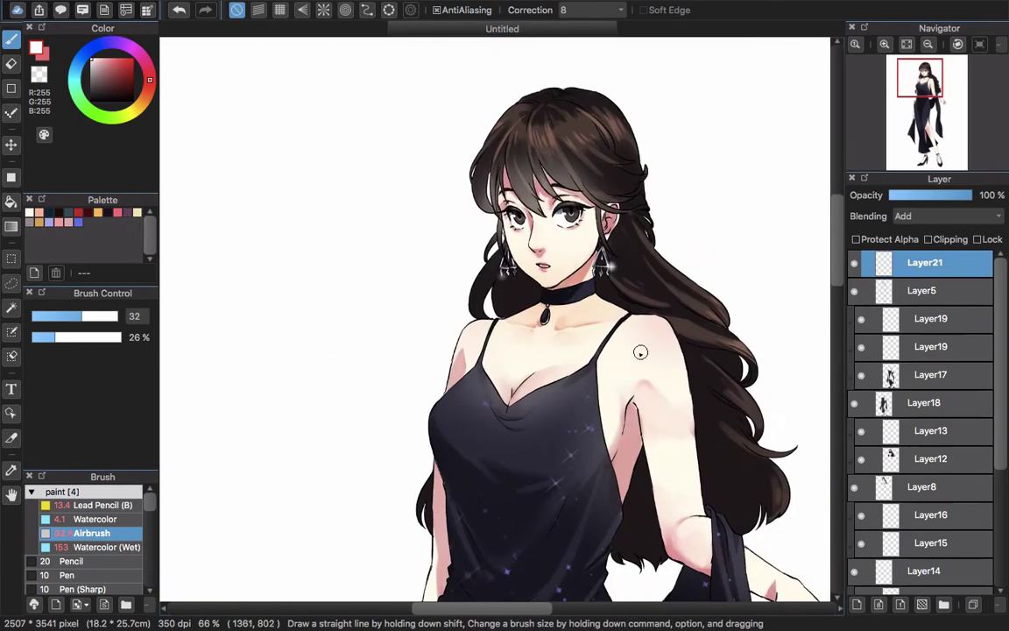
Airbrush small white highlights on the choker pendant and both anklet drops at sizes 7.8 and 5
{"action": "scroll", "coordinate": [524, 259], "scroll_direction": "up", "scroll_amount": 5}
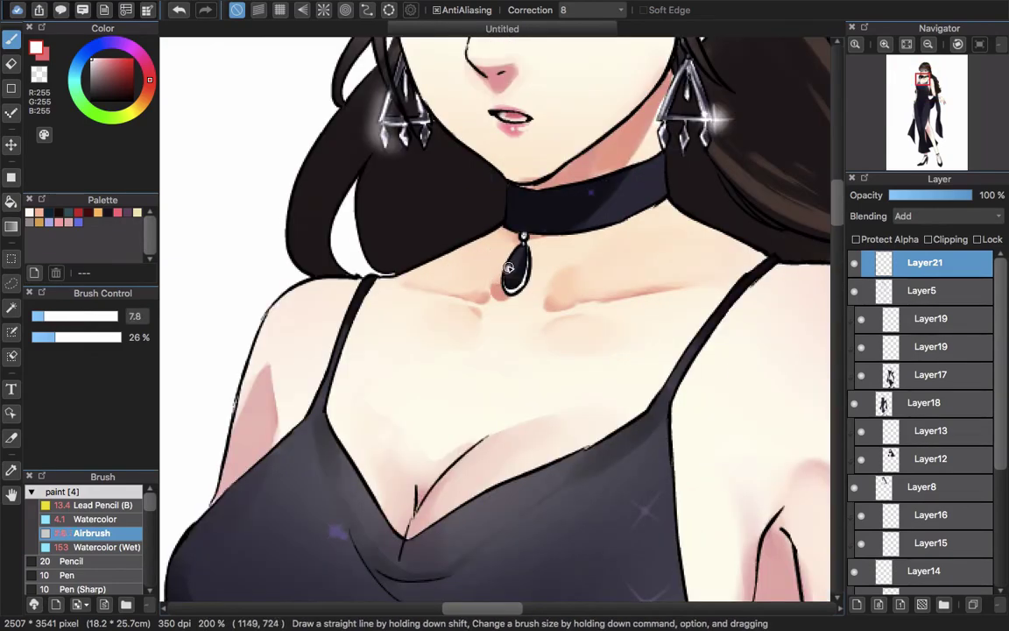
{"action": "scroll", "coordinate": [571, 347], "scroll_direction": "down", "scroll_amount": 4}
{"action": "scroll", "coordinate": [664, 343], "scroll_direction": "up", "scroll_amount": 6}
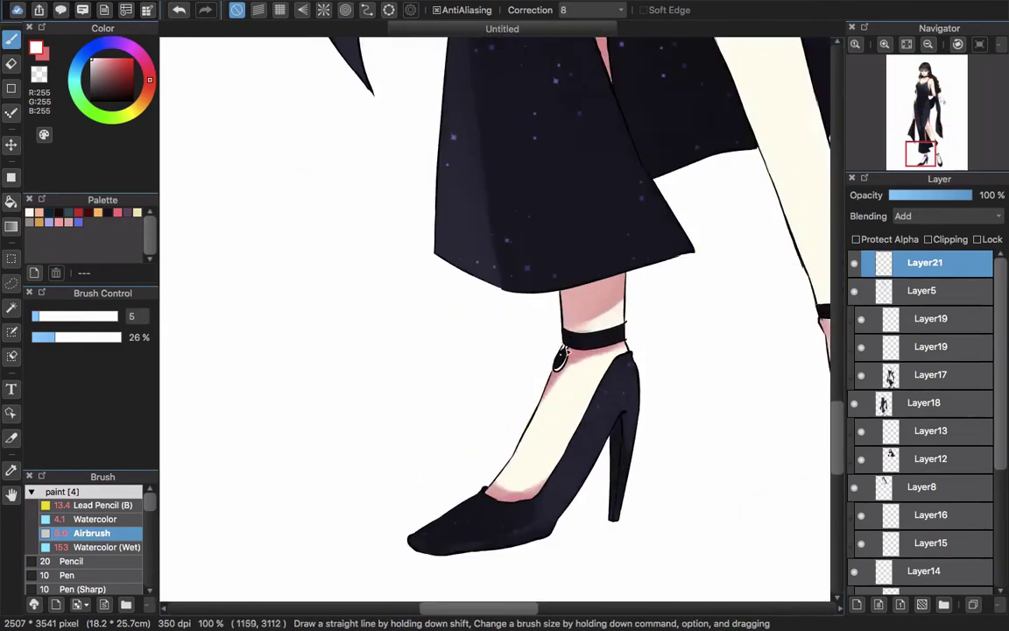
{"action": "scroll", "coordinate": [664, 343], "scroll_direction": "right", "scroll_amount": 10}
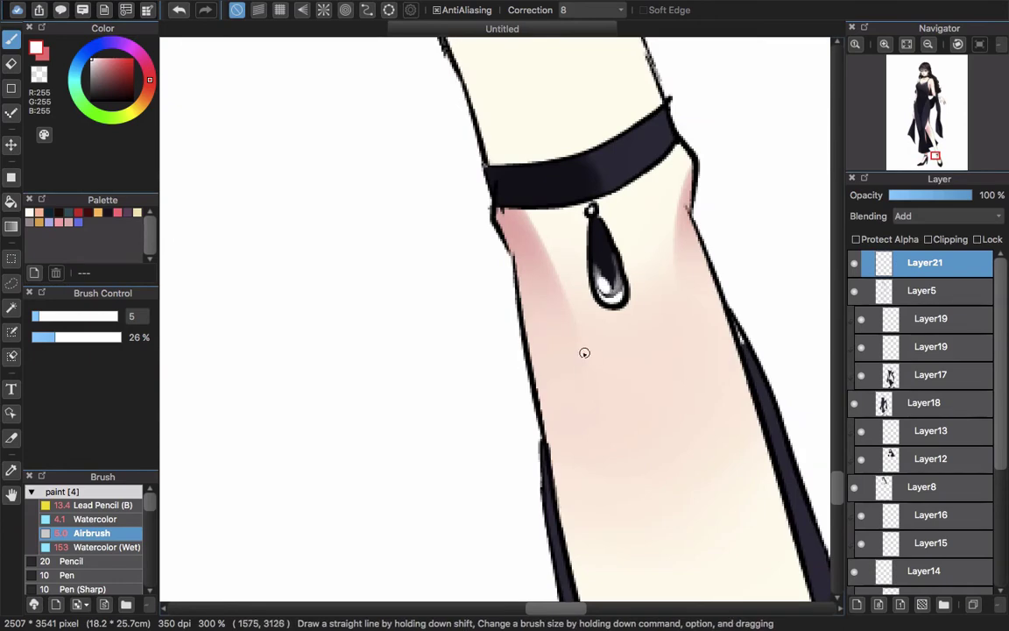
Brush a soft white highlight onto the right shoe with the Airbrush at size 21
{"action": "scroll", "coordinate": [584, 353], "scroll_direction": "down", "scroll_amount": 4}
{"action": "left_click_drag", "start_coordinate": [755, 458], "coordinate": [643, 377]}
{"action": "left_click_drag", "start_coordinate": [671, 436], "coordinate": [706, 420]}
{"action": "scroll", "coordinate": [701, 309], "scroll_direction": "down", "scroll_amount": 6}
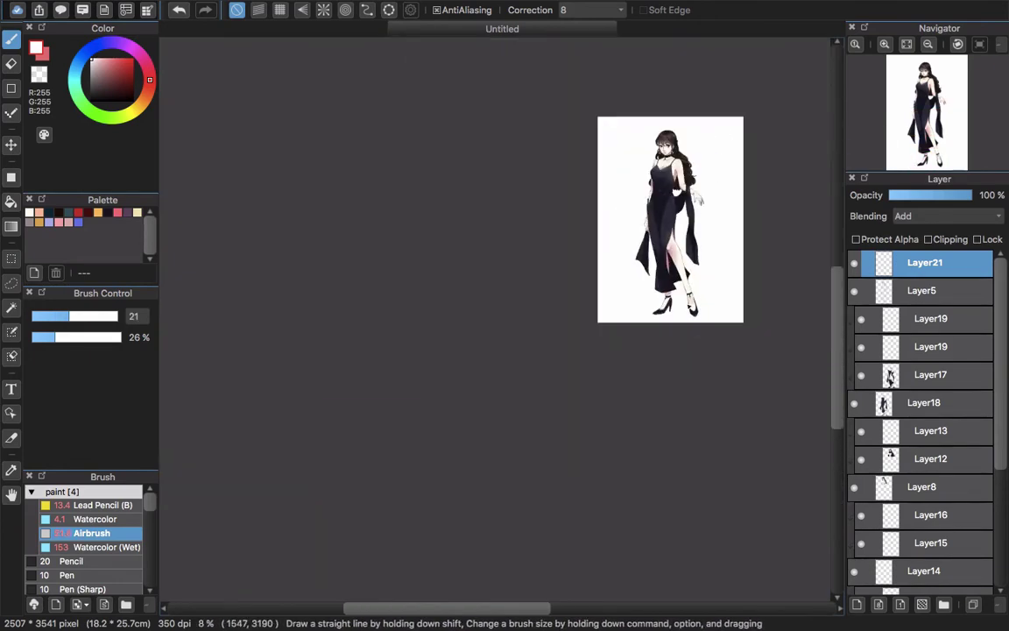
Add a new layer directly above Layer6, beneath the figure's colour layers
{"action": "scroll", "coordinate": [682, 176], "scroll_direction": "up", "scroll_amount": 2}
{"action": "left_click_drag", "start_coordinate": [745, 192], "coordinate": [642, 212]}
{"action": "left_click_drag", "start_coordinate": [1002, 335], "coordinate": [1001, 491]}
{"action": "left_click", "coordinate": [922, 496]}
{"action": "left_click", "coordinate": [857, 605]}
Select two overlapping ellipses on the floor under the feet and fill them with dark navy (RGB 45, 43, 60)
{"action": "left_click", "coordinate": [12, 259]}
{"action": "left_click", "coordinate": [263, 11]}
{"action": "left_click", "coordinate": [270, 28]}
{"action": "left_click_drag", "start_coordinate": [473, 445], "coordinate": [611, 481]}
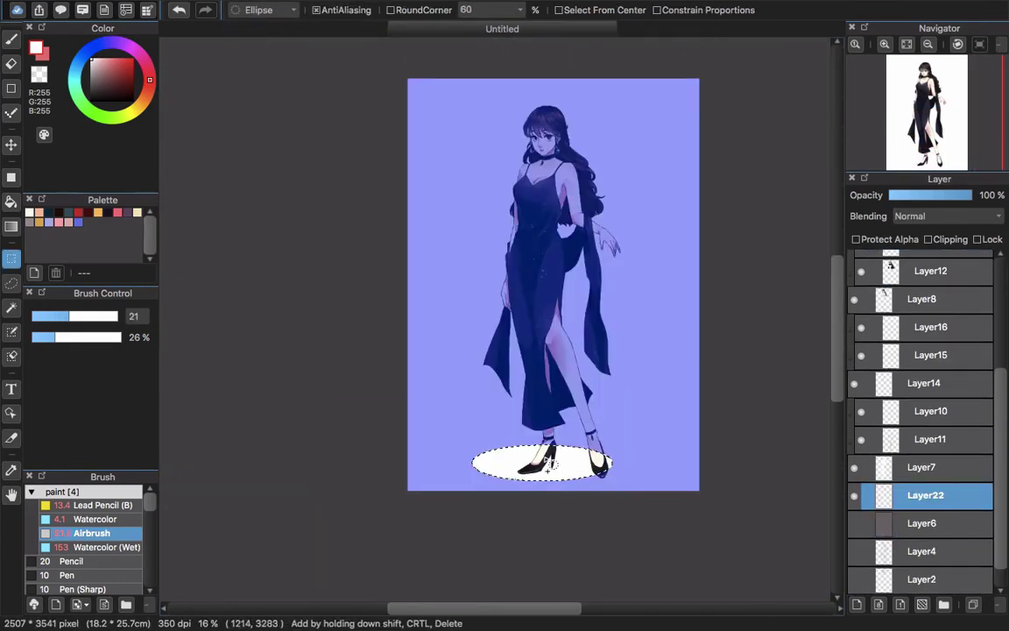
{"action": "left_click_drag", "start_coordinate": [550, 458], "coordinate": [665, 488]}
{"action": "left_click", "coordinate": [530, 418], "text": "alt"}
{"action": "left_click", "coordinate": [11, 177]}
Recolour the floor shadow to a dark reddish brown by adjusting its hue, saturation and brightness
{"action": "key", "text": "super+u"}
{"action": "left_click_drag", "start_coordinate": [869, 264], "coordinate": [914, 239]}
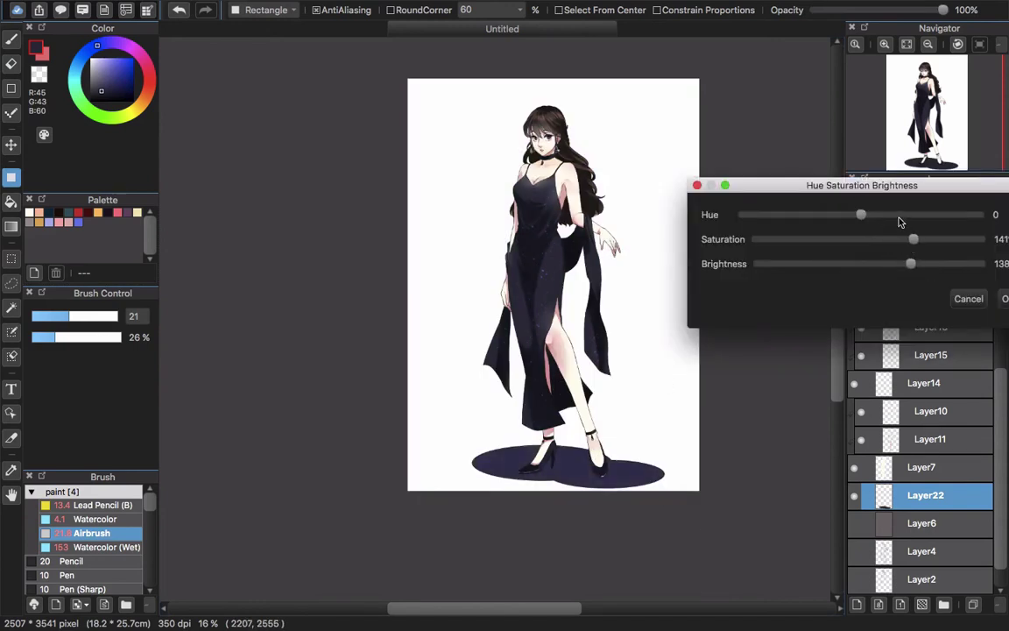
{"action": "left_click_drag", "start_coordinate": [822, 222], "coordinate": [760, 224]}
{"action": "left_click", "coordinate": [880, 243]}
{"action": "mouse_move", "coordinate": [912, 265]}
{"action": "left_mouse_down"}
{"action": "mouse_move", "coordinate": [943, 267]}
{"action": "mouse_move", "coordinate": [926, 266]}
{"action": "left_mouse_up"}
{"action": "left_click_drag", "start_coordinate": [883, 216], "coordinate": [933, 217]}
{"action": "left_click", "coordinate": [1004, 299]}
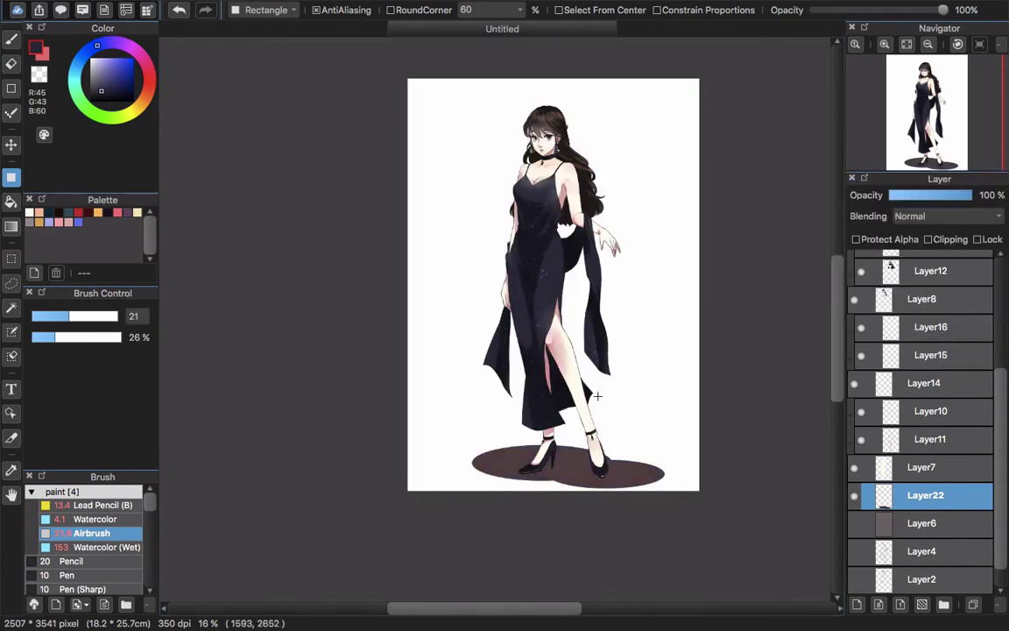
Transform the floor shadow on Layer22, nudging it slightly upward beneath the feet
{"action": "key", "text": "super+t"}
{"action": "left_click_drag", "start_coordinate": [568, 456], "coordinate": [567, 449]}
{"action": "left_click", "coordinate": [828, 599]}
Add a new layer directly above Layer5 and clip it to the line art
{"action": "scroll", "coordinate": [581, 394], "scroll_direction": "up", "scroll_amount": 1}
{"action": "left_click_drag", "start_coordinate": [642, 213], "coordinate": [667, 431]}
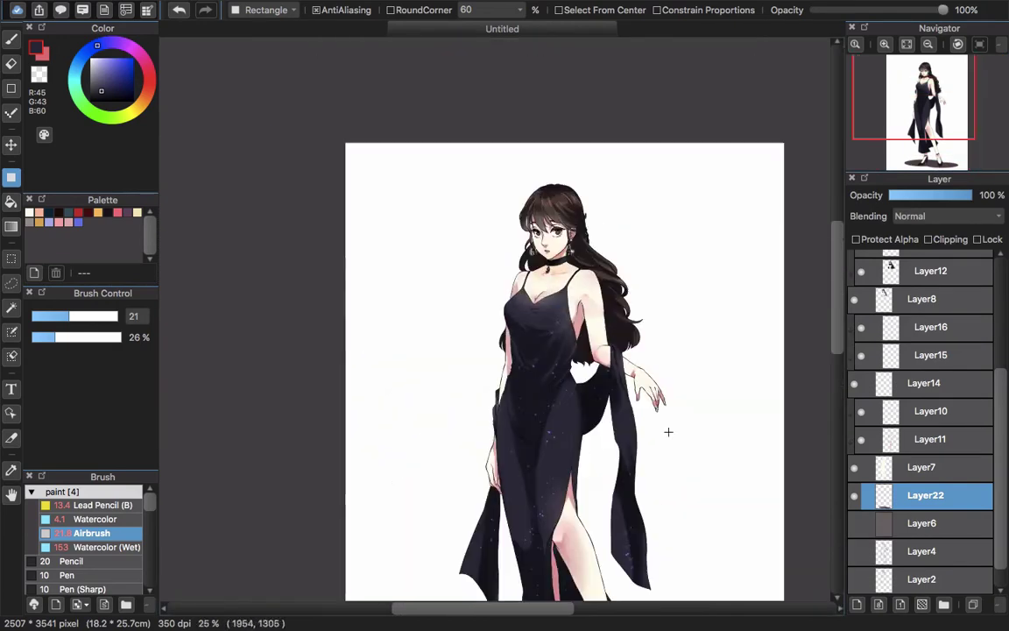
{"action": "scroll", "coordinate": [566, 295], "scroll_direction": "up", "scroll_amount": 1}
{"action": "scroll", "coordinate": [925, 302], "scroll_direction": "up", "scroll_amount": 5}
{"action": "left_click", "coordinate": [925, 292]}
{"action": "left_click", "coordinate": [857, 605]}
{"action": "left_click", "coordinate": [928, 239]}
{"action": "left_click_drag", "start_coordinate": [664, 218], "coordinate": [644, 233]}
{"action": "scroll", "coordinate": [575, 239], "scroll_direction": "up", "scroll_amount": 3}
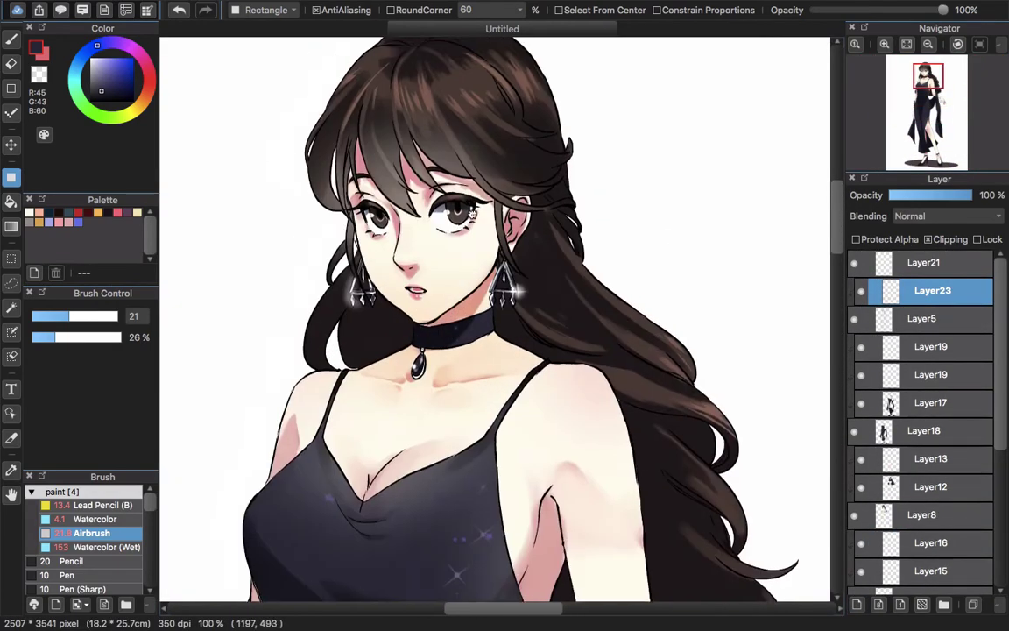
Tint the hair outlines beside the face with sampled brown (RGB 92, 78, 71) using Watercolor at size 59, undoing the last stroke
{"action": "left_click_drag", "start_coordinate": [468, 208], "coordinate": [512, 265]}
{"action": "right_click", "coordinate": [381, 363]}
{"action": "left_click", "coordinate": [96, 520]}
{"action": "right_click", "coordinate": [369, 196]}
{"action": "left_click_drag", "start_coordinate": [379, 243], "coordinate": [382, 267]}
{"action": "left_click_drag", "start_coordinate": [381, 288], "coordinate": [379, 243]}
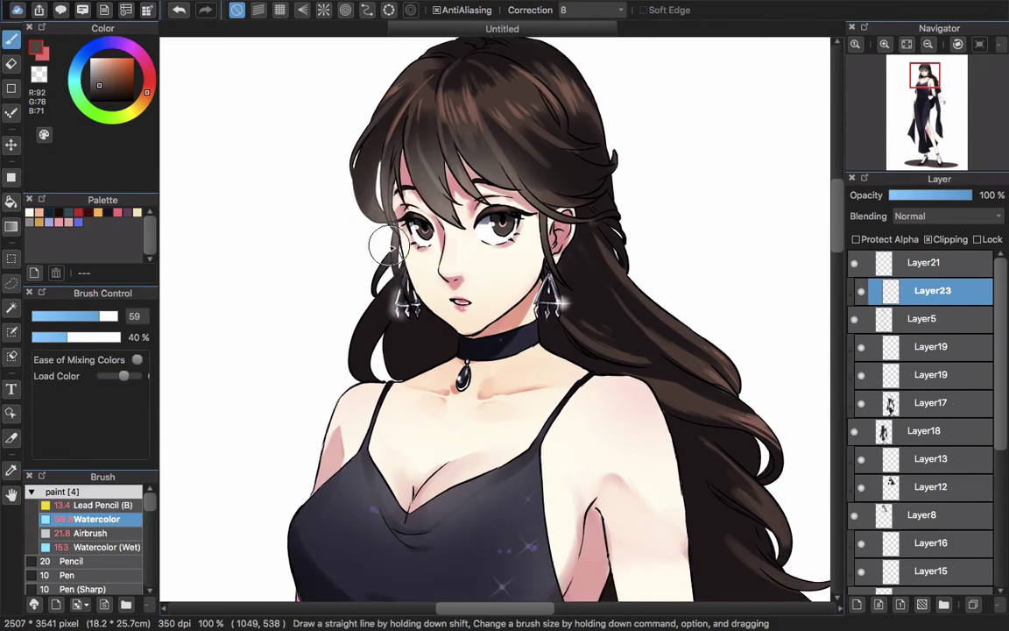
{"action": "left_click_drag", "start_coordinate": [402, 196], "coordinate": [383, 253]}
{"action": "key", "text": "super+z"}
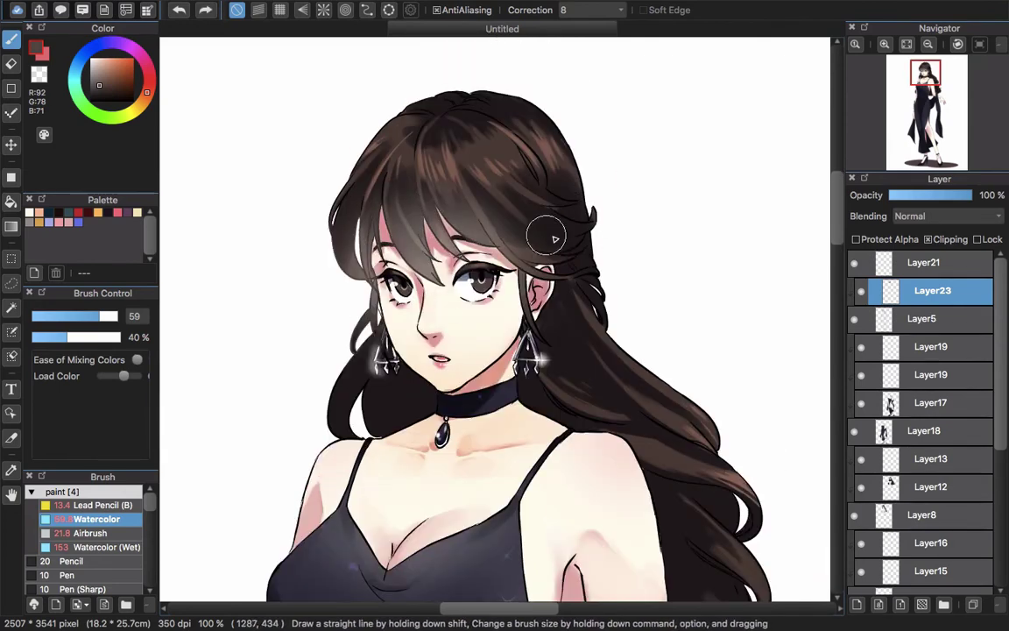
Recolour the outlines of the long hair behind the ear and shoulder with dark tones sampled from the hair
{"action": "right_click", "coordinate": [513, 221]}
{"action": "left_click_drag", "start_coordinate": [577, 254], "coordinate": [585, 268]}
{"action": "left_click_drag", "start_coordinate": [588, 384], "coordinate": [541, 297]}
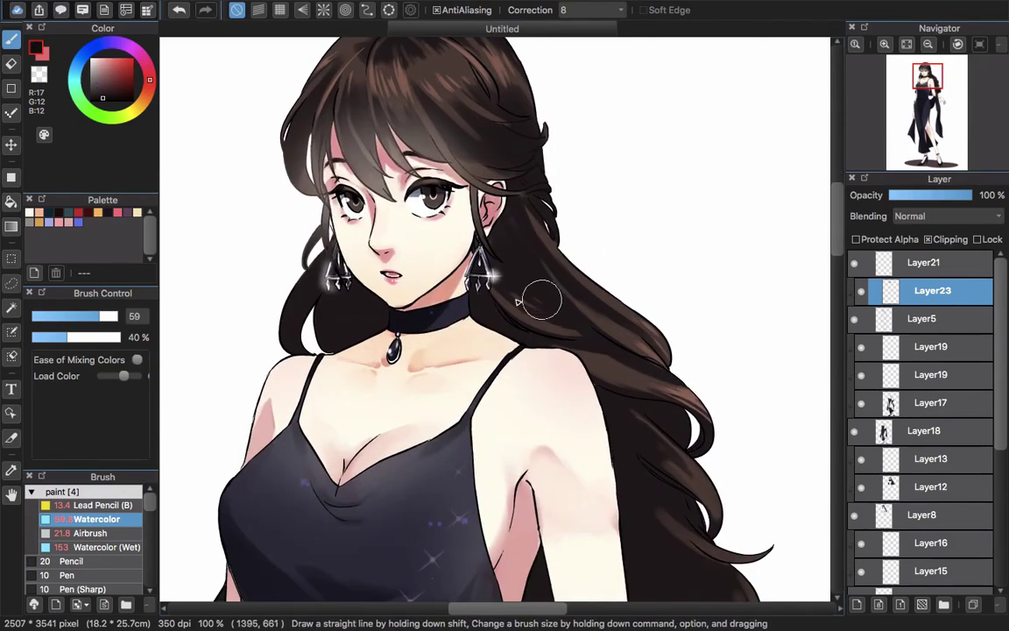
{"action": "right_click", "coordinate": [540, 299]}
{"action": "left_click_drag", "start_coordinate": [577, 262], "coordinate": [660, 375]}
{"action": "left_click_drag", "start_coordinate": [681, 422], "coordinate": [619, 339]}
{"action": "right_click", "coordinate": [528, 216]}
{"action": "scroll", "coordinate": [624, 368], "scroll_direction": "down", "scroll_amount": 3}
{"action": "left_click", "coordinate": [573, 227], "text": "alt"}
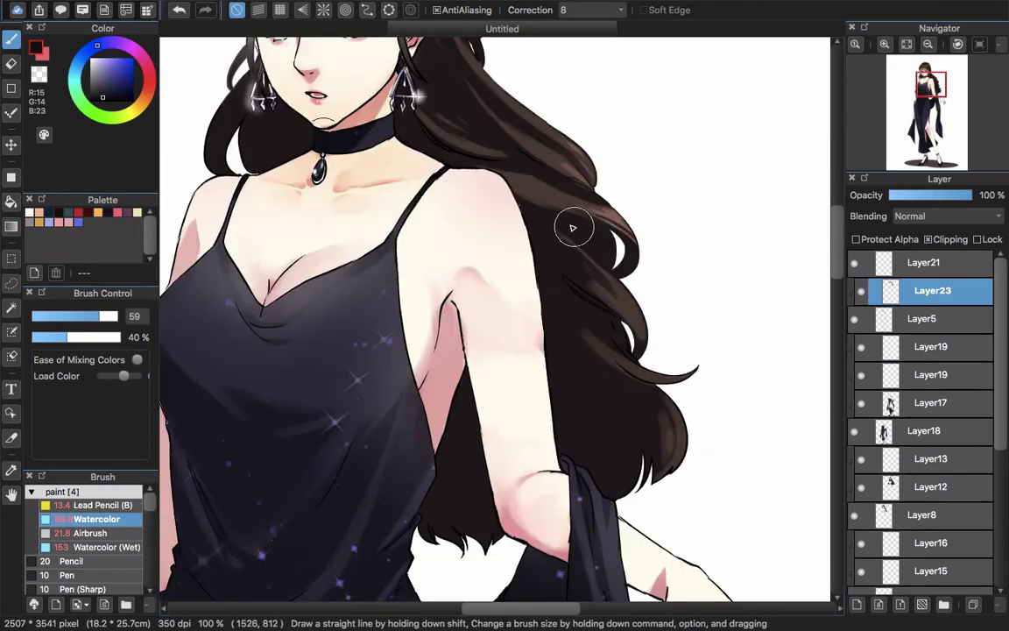
Soften the face and ear outlines with reddish brown (RGB 97, 59, 50) using Watercolor at size 34
{"action": "scroll", "coordinate": [685, 381], "scroll_direction": "up", "scroll_amount": 8}
{"action": "left_click", "coordinate": [520, 255], "text": "alt"}
{"action": "scroll", "coordinate": [521, 256], "scroll_direction": "up", "scroll_amount": 2}
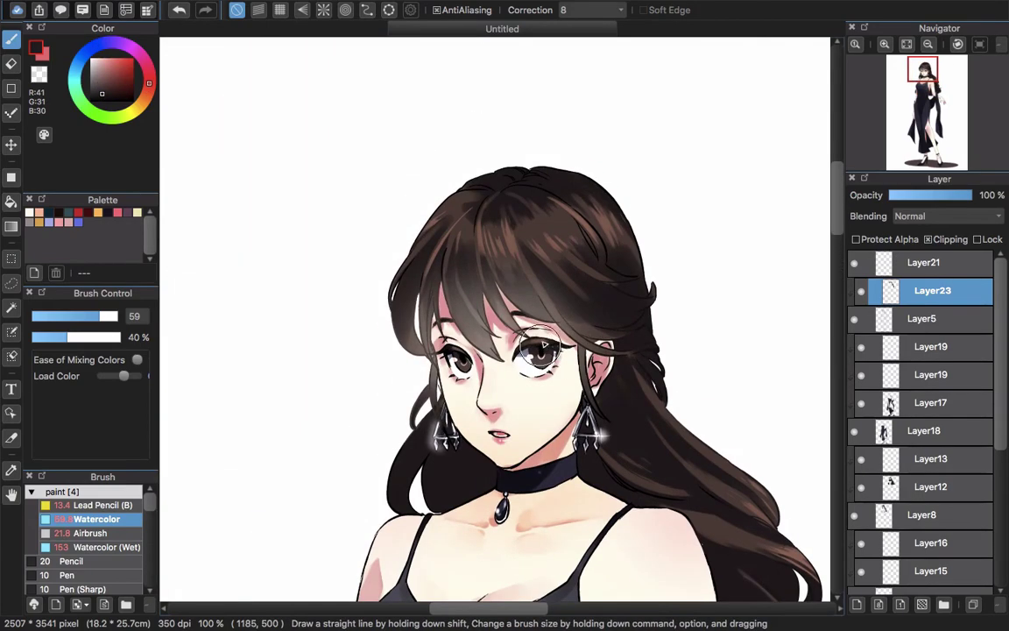
{"action": "scroll", "coordinate": [285, 231], "scroll_direction": "down", "scroll_amount": 4}
{"action": "left_click", "coordinate": [108, 85]}
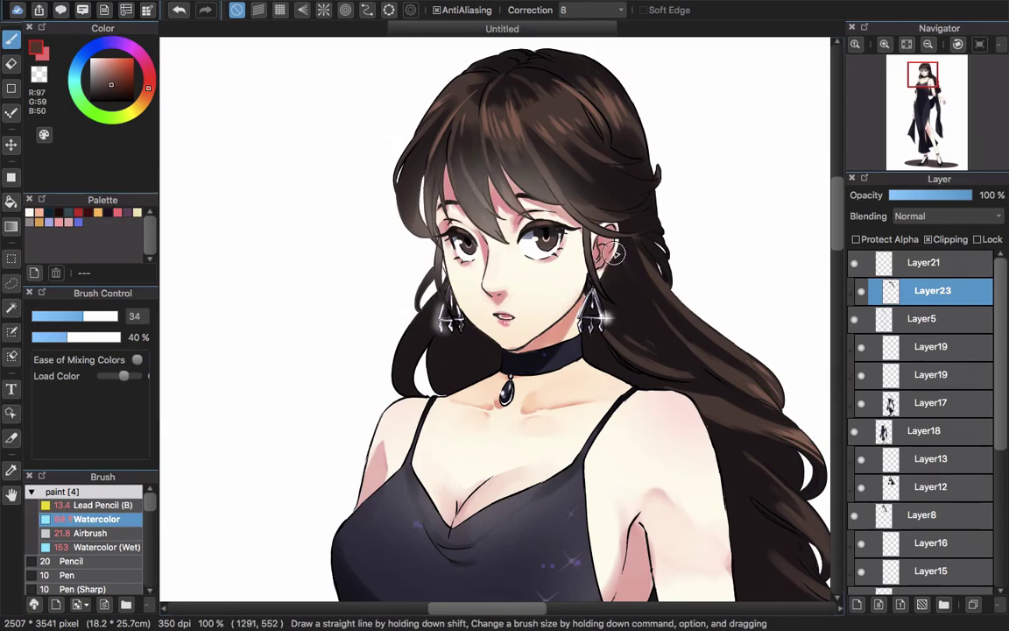
{"action": "scroll", "coordinate": [614, 253], "scroll_direction": "down", "scroll_amount": 7}
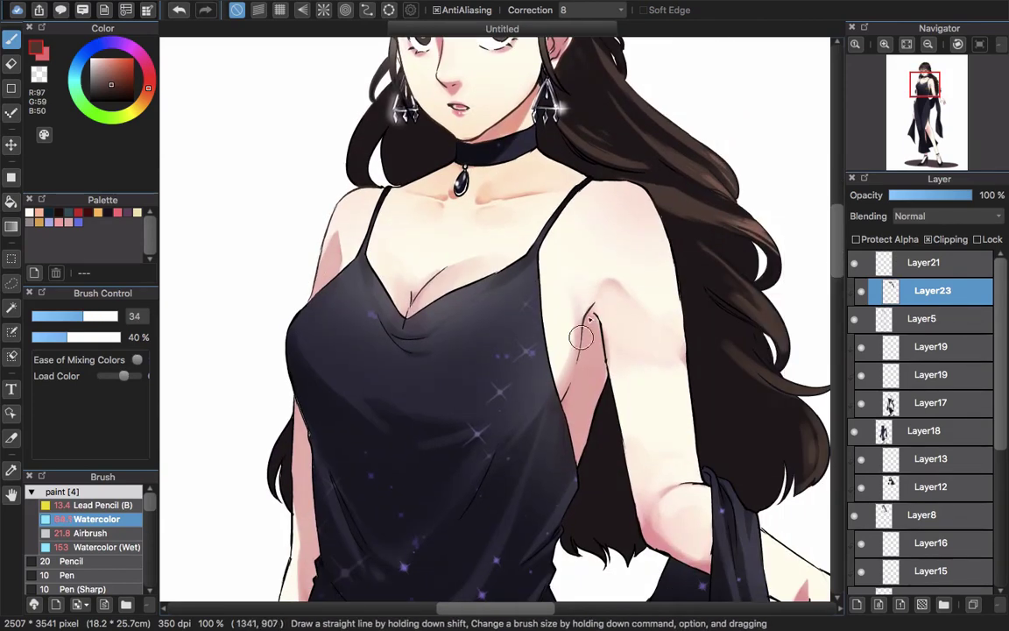
Tint the outlines of the underarm, arms and shoulder with lighter reddish brown (RGB 130, 78, 65)
{"action": "left_click_drag", "start_coordinate": [598, 300], "coordinate": [569, 388]}
{"action": "left_click_drag", "start_coordinate": [599, 419], "coordinate": [618, 339]}
{"action": "left_click_drag", "start_coordinate": [669, 181], "coordinate": [680, 276]}
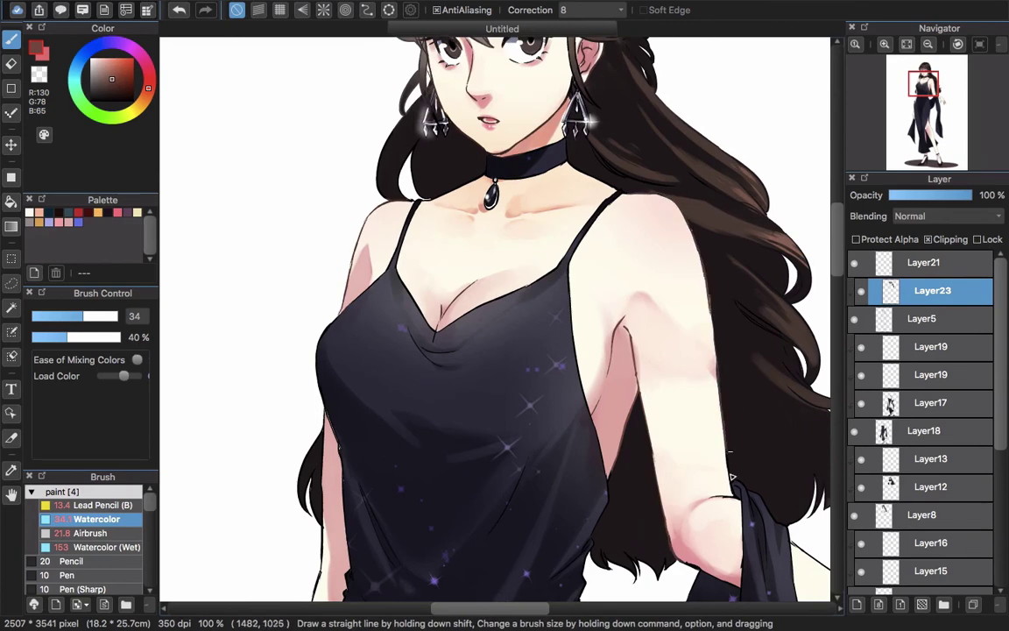
{"action": "scroll", "coordinate": [731, 475], "scroll_direction": "up", "scroll_amount": 2}
{"action": "scroll", "coordinate": [472, 282], "scroll_direction": "down", "scroll_amount": 8}
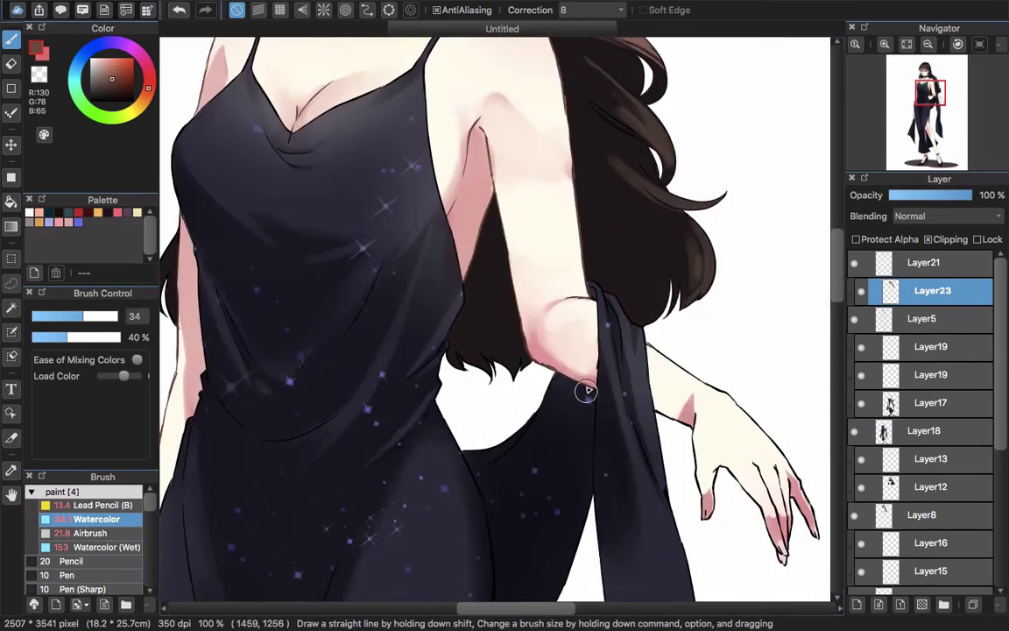
Continue the RGB 130, 78, 65 tint along the outlines of the legs and feet
{"action": "key", "text": "super+minus"}
{"action": "key", "text": "super+minus"}
{"action": "left_click_drag", "start_coordinate": [368, 561], "coordinate": [424, 201]}
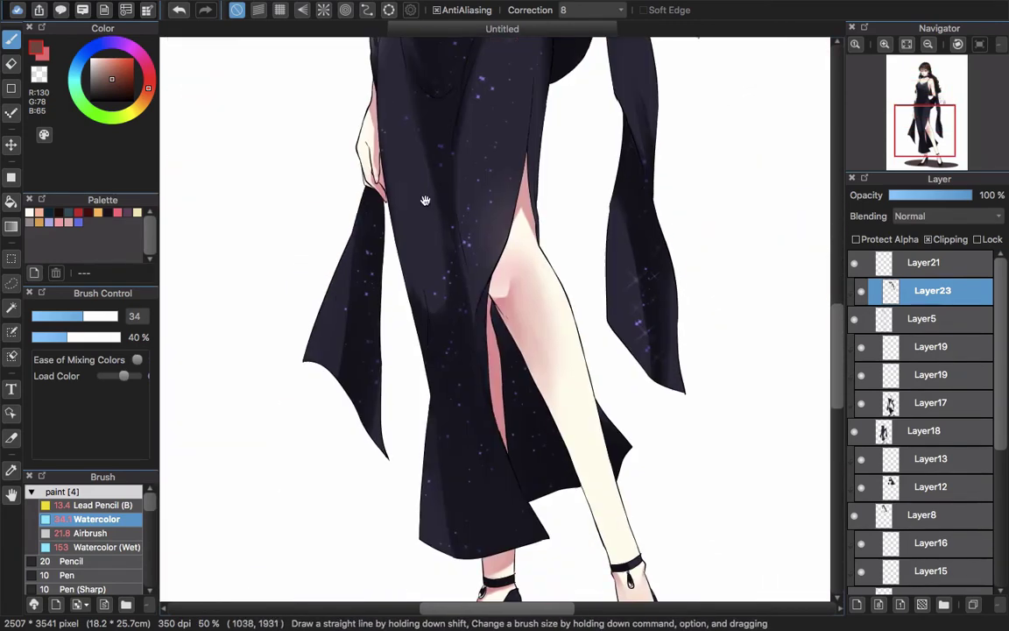
{"action": "left_click_drag", "start_coordinate": [403, 278], "coordinate": [376, 184]}
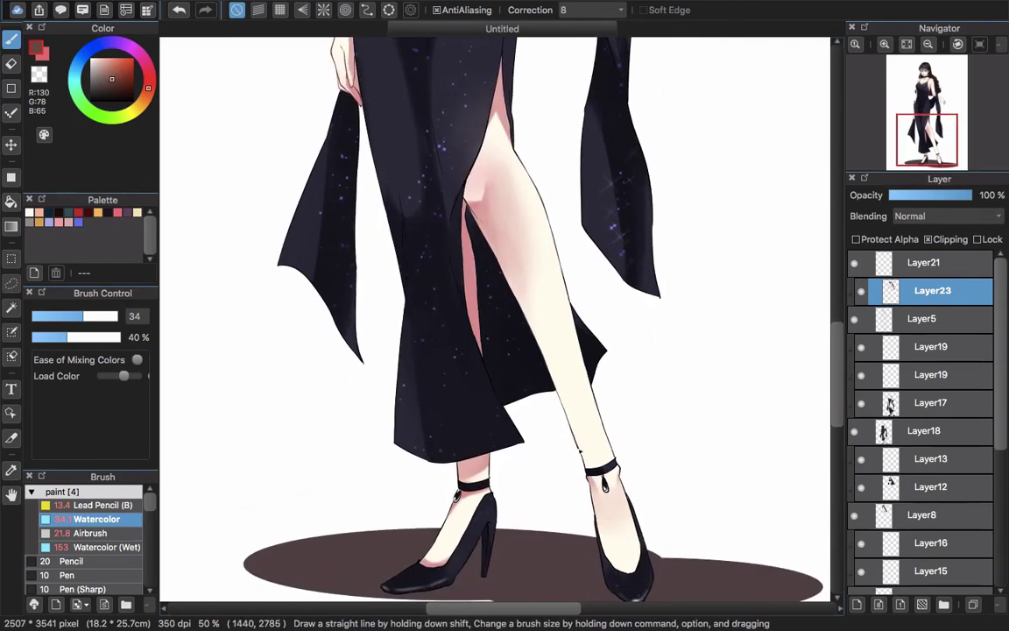
{"action": "scroll", "coordinate": [557, 254], "scroll_direction": "down", "scroll_amount": 3}
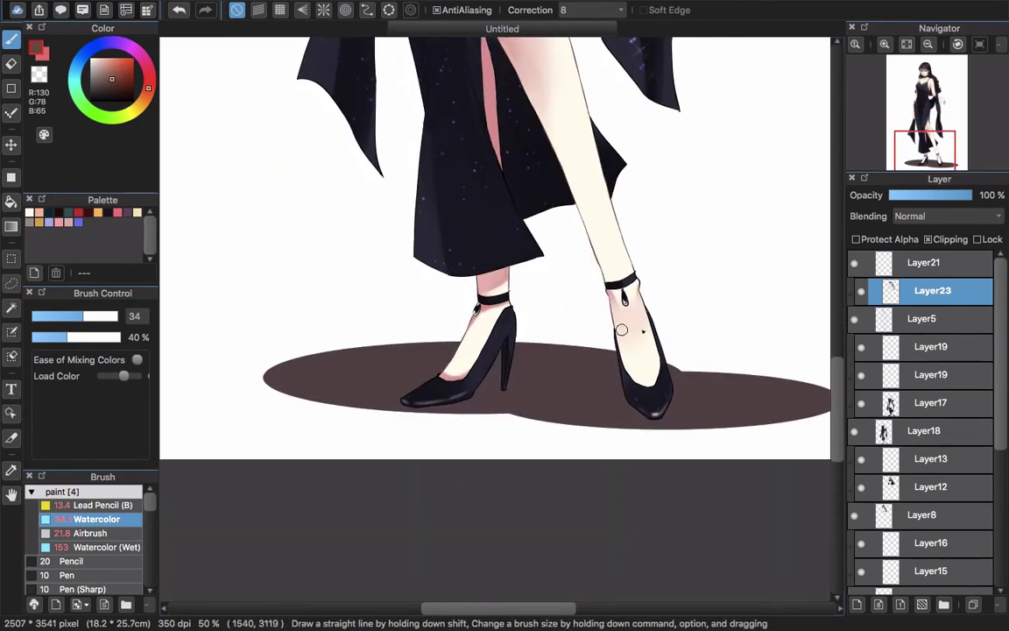
Touch up the eyes with sampled browns, finishing on Layer21 with Watercolor in RGB 128, 92, 78 at size 1.6
{"action": "scroll", "coordinate": [621, 330], "scroll_direction": "up", "scroll_amount": 10}
{"action": "scroll", "coordinate": [554, 171], "scroll_direction": "up", "scroll_amount": 4}
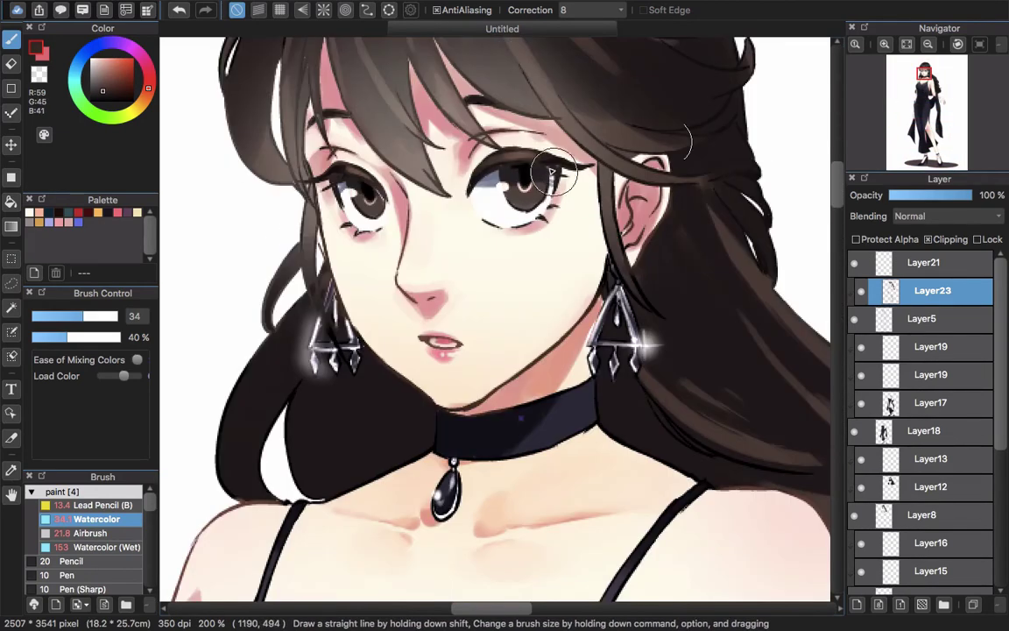
{"action": "left_click", "coordinate": [309, 156], "text": "alt"}
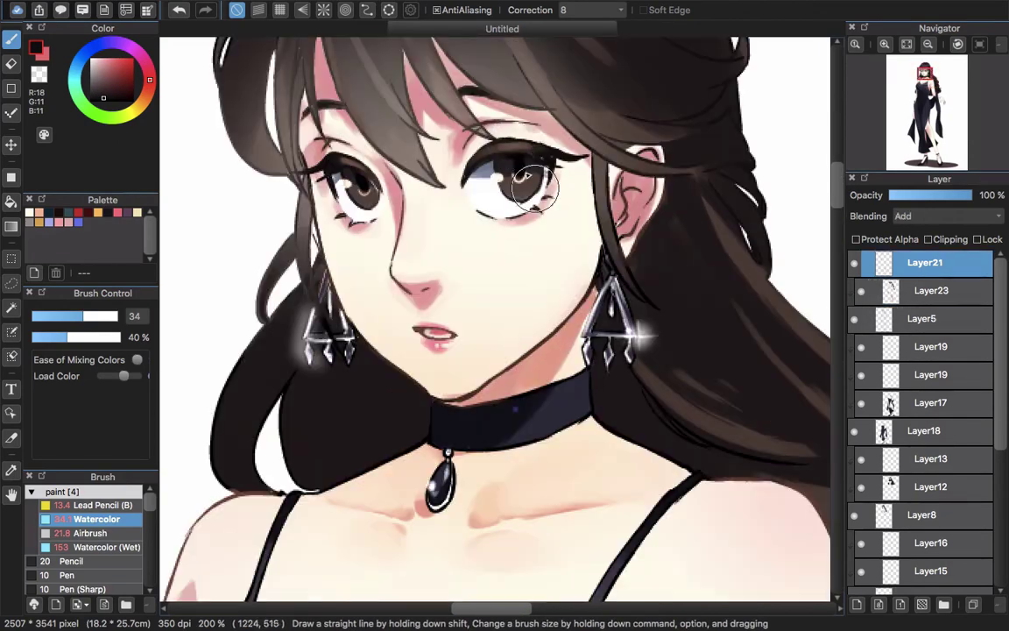
{"action": "left_click", "coordinate": [532, 155], "text": "alt"}
{"action": "scroll", "coordinate": [558, 165], "scroll_direction": "down", "scroll_amount": 5}
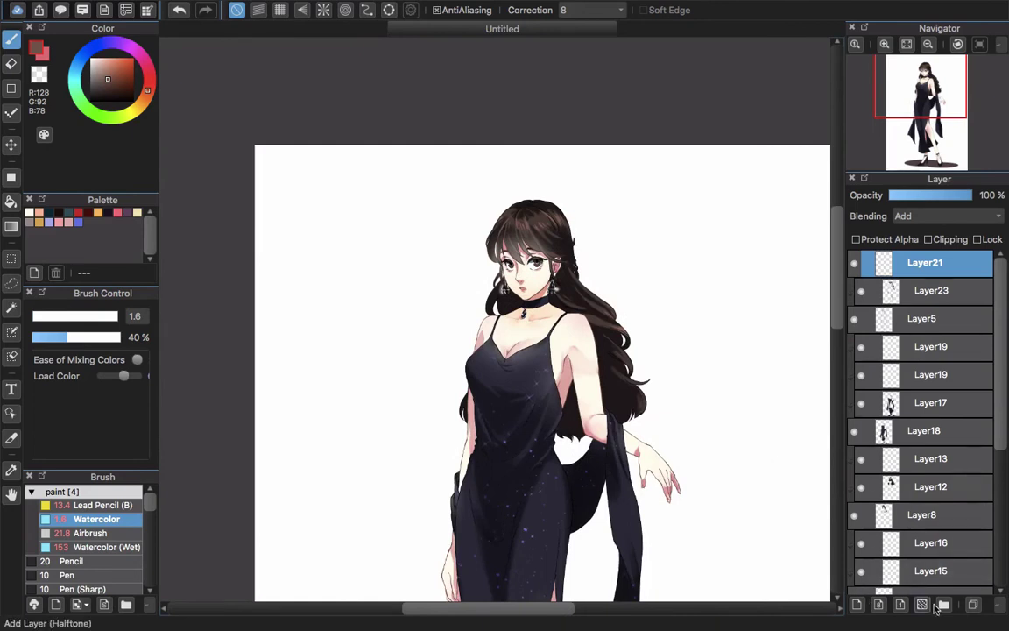
Add a new layer at the top of the stack and set its blending to Lighten
{"action": "left_click", "coordinate": [944, 605]}
{"action": "left_click", "coordinate": [177, 10]}
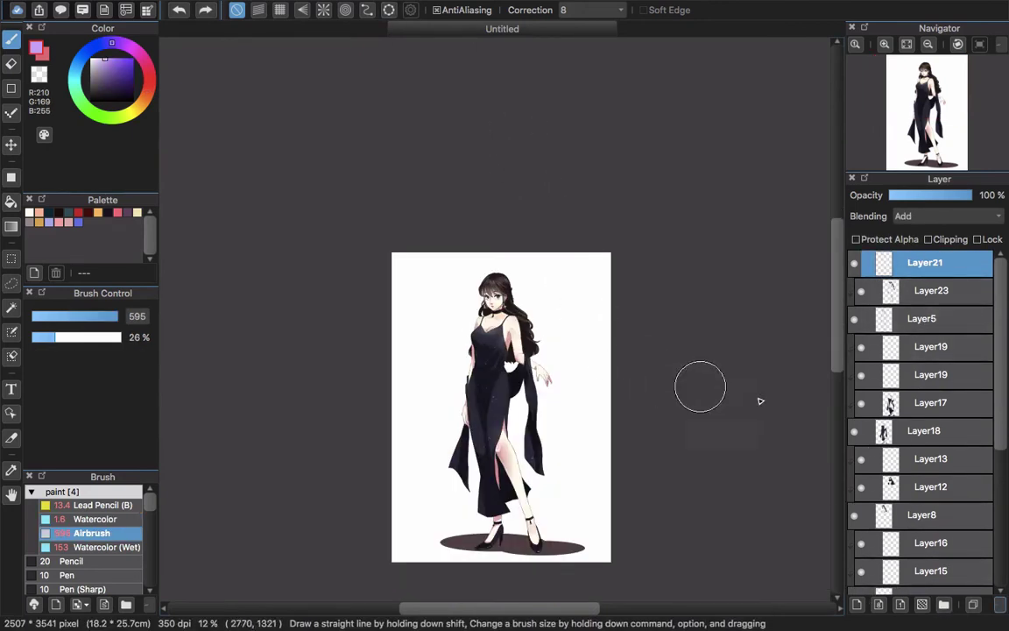
{"action": "left_click", "coordinate": [857, 605]}
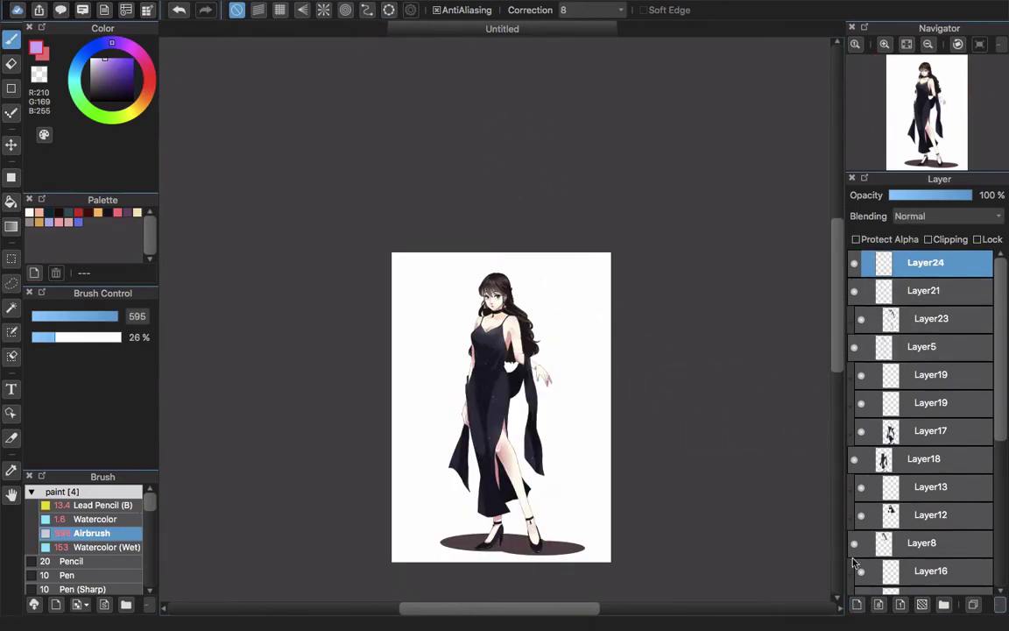
{"action": "left_click", "coordinate": [944, 217]}
{"action": "left_click", "coordinate": [952, 282]}
Airbrush a soft lavender tint (RGB 193, 169, 255) at size 595 over the figure's shoulder, dress and lower hem
{"action": "scroll", "coordinate": [541, 313], "scroll_direction": "down", "scroll_amount": 1}
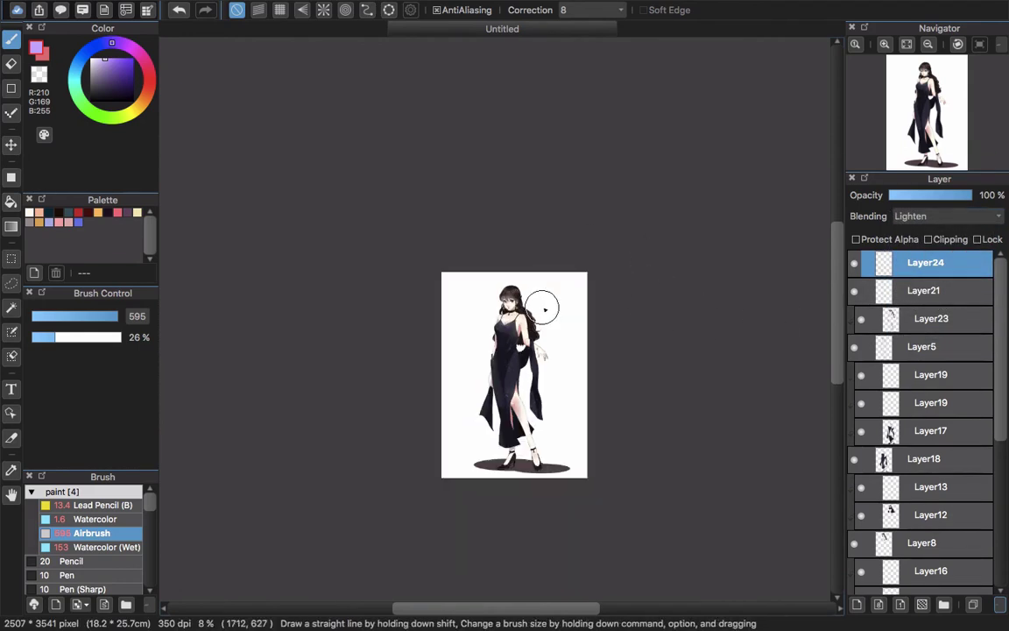
{"action": "scroll", "coordinate": [539, 320], "scroll_direction": "up", "scroll_amount": 2}
{"action": "scroll", "coordinate": [535, 359], "scroll_direction": "down", "scroll_amount": 3}
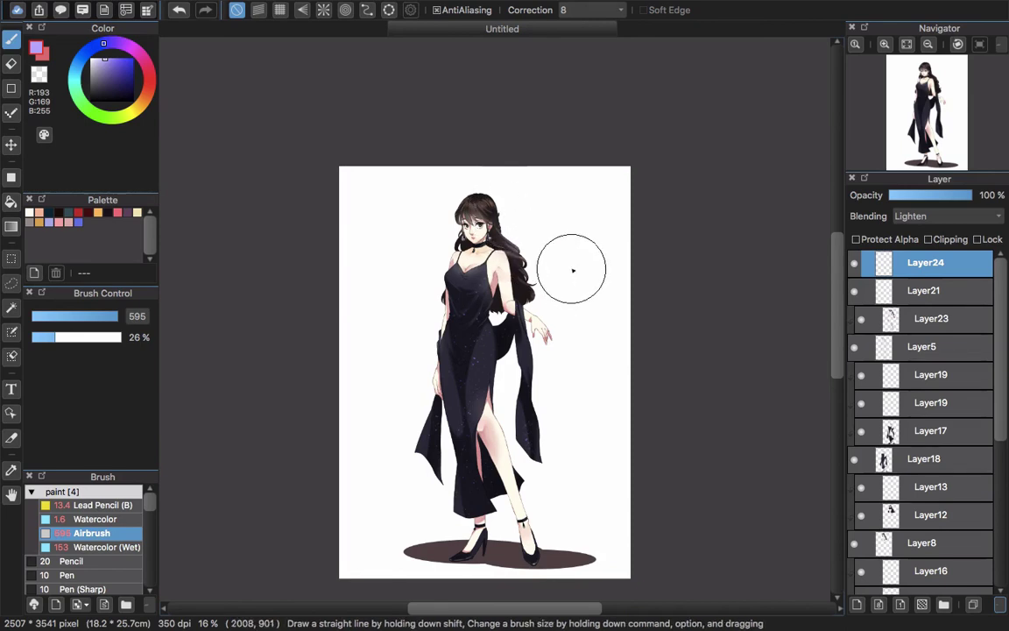
{"action": "mouse_move", "coordinate": [510, 325]}
{"action": "left_mouse_down"}
{"action": "mouse_move", "coordinate": [489, 319]}
{"action": "mouse_move", "coordinate": [520, 357]}
{"action": "mouse_move", "coordinate": [465, 351]}
{"action": "mouse_move", "coordinate": [482, 343]}
{"action": "left_mouse_up"}
{"action": "key", "text": "super+z"}
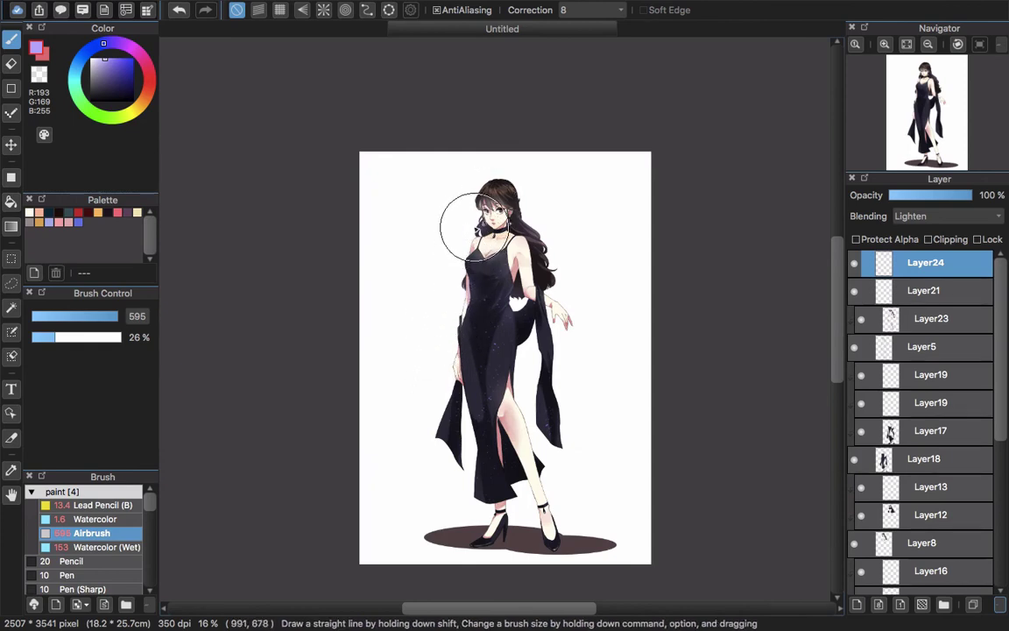
{"action": "left_click_drag", "start_coordinate": [494, 368], "coordinate": [483, 303]}
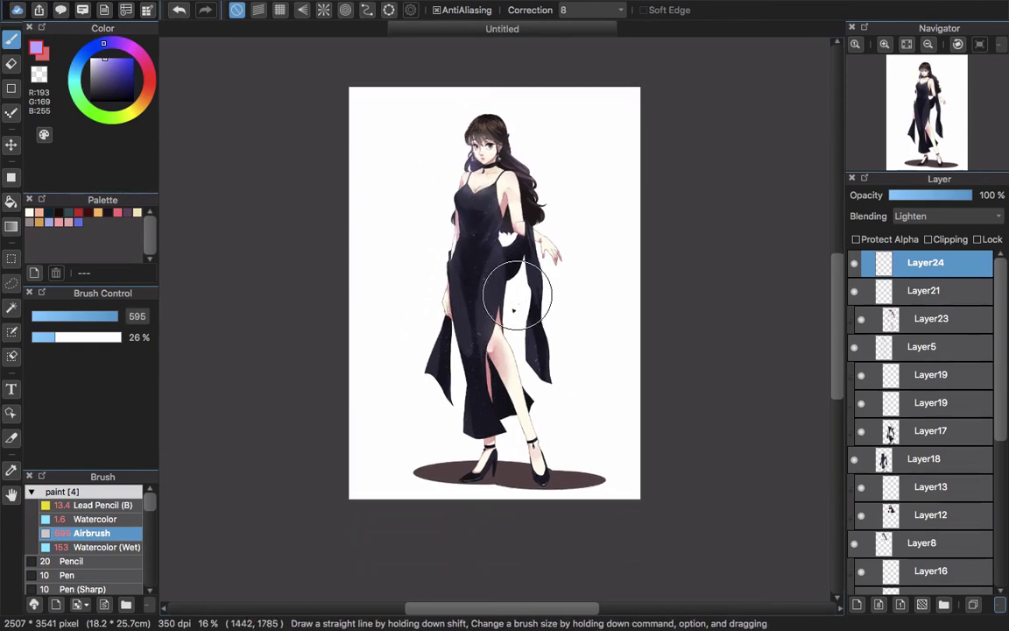
{"action": "mouse_move", "coordinate": [529, 375]}
{"action": "left_mouse_down"}
{"action": "mouse_move", "coordinate": [526, 254]}
{"action": "mouse_move", "coordinate": [513, 304]}
{"action": "mouse_move", "coordinate": [527, 311]}
{"action": "left_mouse_up"}
{"action": "left_click_drag", "start_coordinate": [458, 316], "coordinate": [469, 295]}
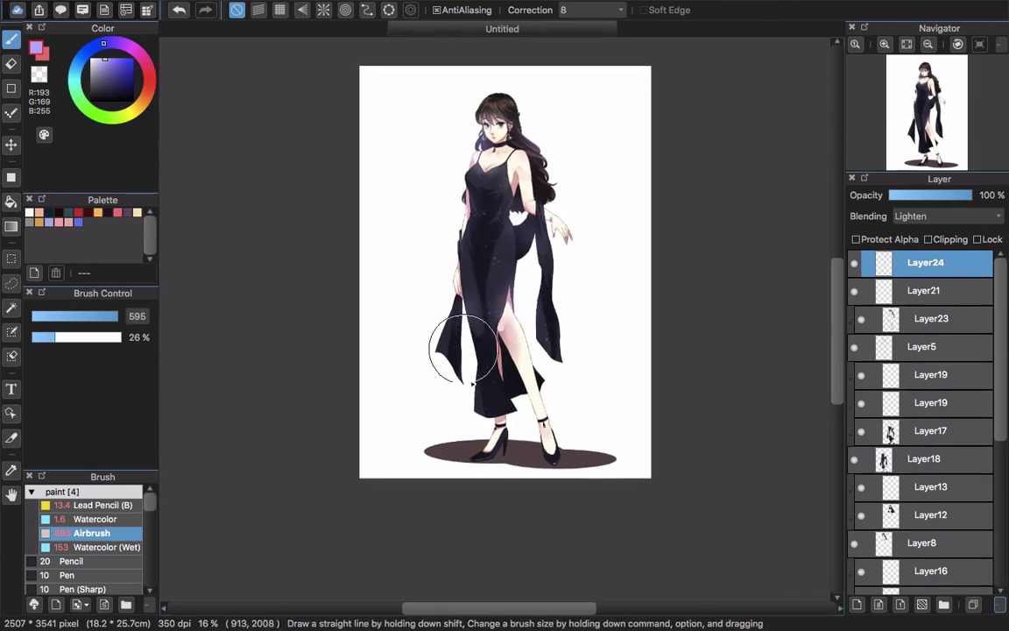
{"action": "mouse_move", "coordinate": [479, 373]}
{"action": "left_mouse_down"}
{"action": "mouse_move", "coordinate": [506, 434]}
{"action": "mouse_move", "coordinate": [525, 387]}
{"action": "mouse_move", "coordinate": [515, 456]}
{"action": "mouse_move", "coordinate": [517, 391]}
{"action": "mouse_move", "coordinate": [523, 478]}
{"action": "mouse_move", "coordinate": [548, 462]}
{"action": "mouse_move", "coordinate": [523, 396]}
{"action": "mouse_move", "coordinate": [513, 451]}
{"action": "mouse_move", "coordinate": [523, 417]}
{"action": "mouse_move", "coordinate": [510, 415]}
{"action": "left_mouse_up"}
{"action": "scroll", "coordinate": [513, 342], "scroll_direction": "up", "scroll_amount": 3}
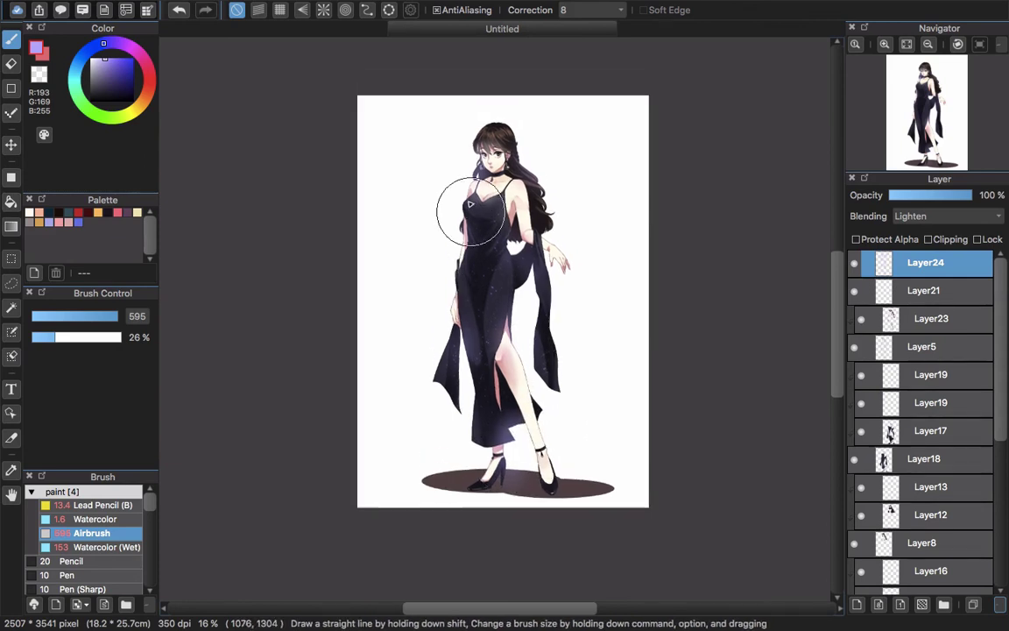
Airbrush a concentrated lavender glow around the gap between the waist and bent arm, reducing the brush to size 334
{"action": "scroll", "coordinate": [491, 159], "scroll_direction": "up", "scroll_amount": 2}
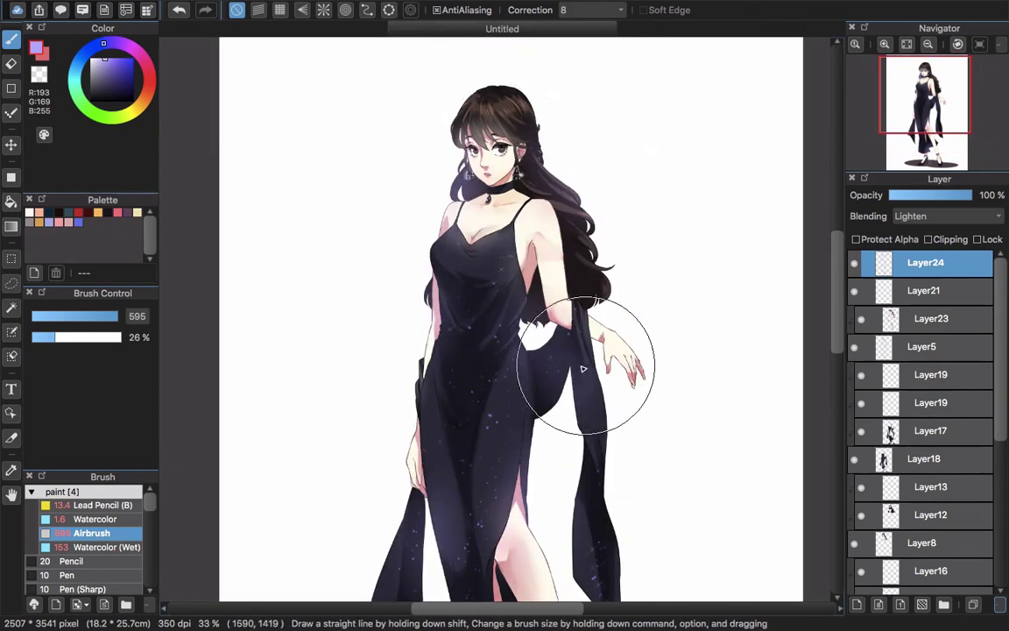
{"action": "left_click_drag", "start_coordinate": [503, 258], "coordinate": [500, 284]}
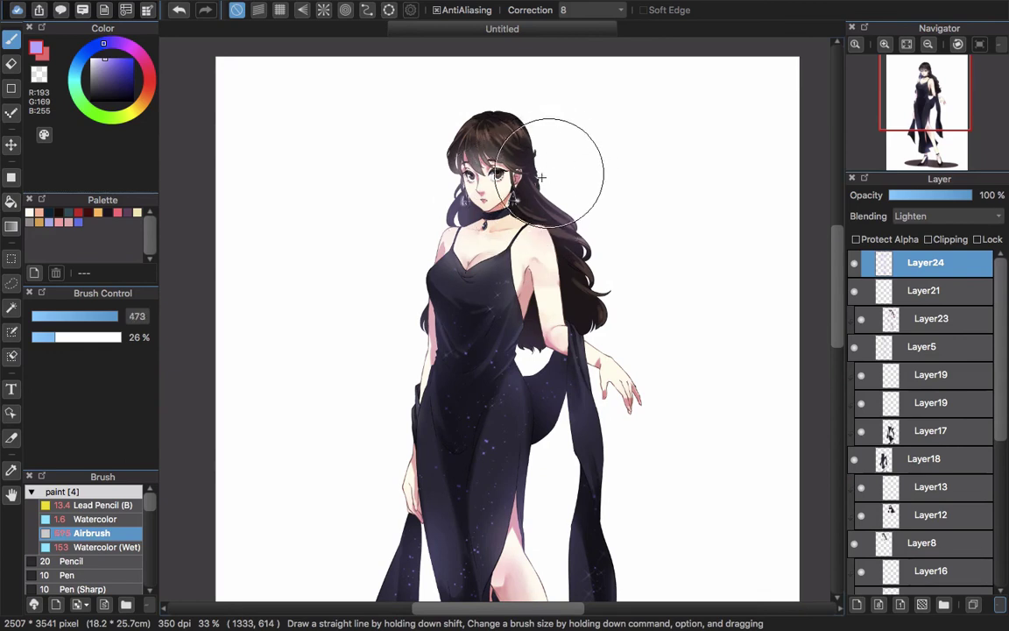
{"action": "left_click_drag", "start_coordinate": [409, 255], "coordinate": [392, 214]}
{"action": "mouse_move", "coordinate": [578, 291]}
{"action": "left_mouse_down", "text": "alt+super"}
{"action": "mouse_move", "coordinate": [509, 316]}
{"action": "mouse_move", "coordinate": [541, 284]}
{"action": "mouse_move", "coordinate": [508, 331]}
{"action": "mouse_move", "coordinate": [548, 363]}
{"action": "left_mouse_up", "text": "alt+super"}
{"action": "key", "text": "super+z"}
{"action": "left_click_drag", "start_coordinate": [548, 364], "coordinate": [562, 315], "text": "alt+super"}
{"action": "left_click", "coordinate": [39, 74]}
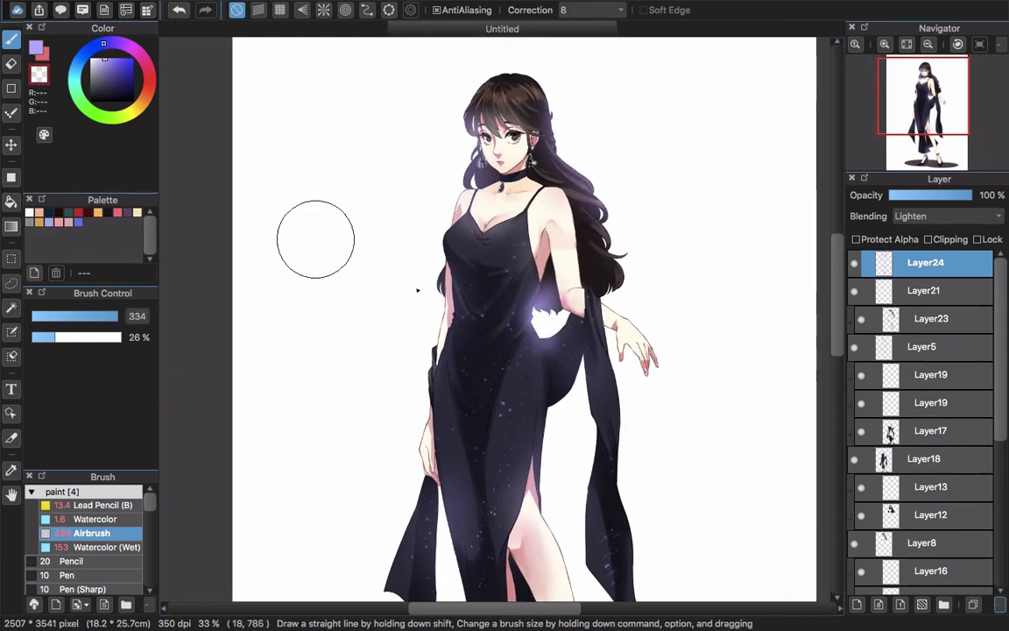
{"action": "key", "text": "super+z"}
Airbrush more lavender at size 567 over the hip, thigh slit and hanging sash
{"action": "left_click_drag", "start_coordinate": [443, 423], "coordinate": [482, 395]}
{"action": "left_click_drag", "start_coordinate": [495, 326], "coordinate": [445, 390]}
{"action": "mouse_move", "coordinate": [366, 246]}
{"action": "left_mouse_down", "text": "alt+super"}
{"action": "mouse_move", "coordinate": [526, 326]}
{"action": "mouse_move", "coordinate": [475, 291]}
{"action": "left_mouse_up", "text": "alt+super"}
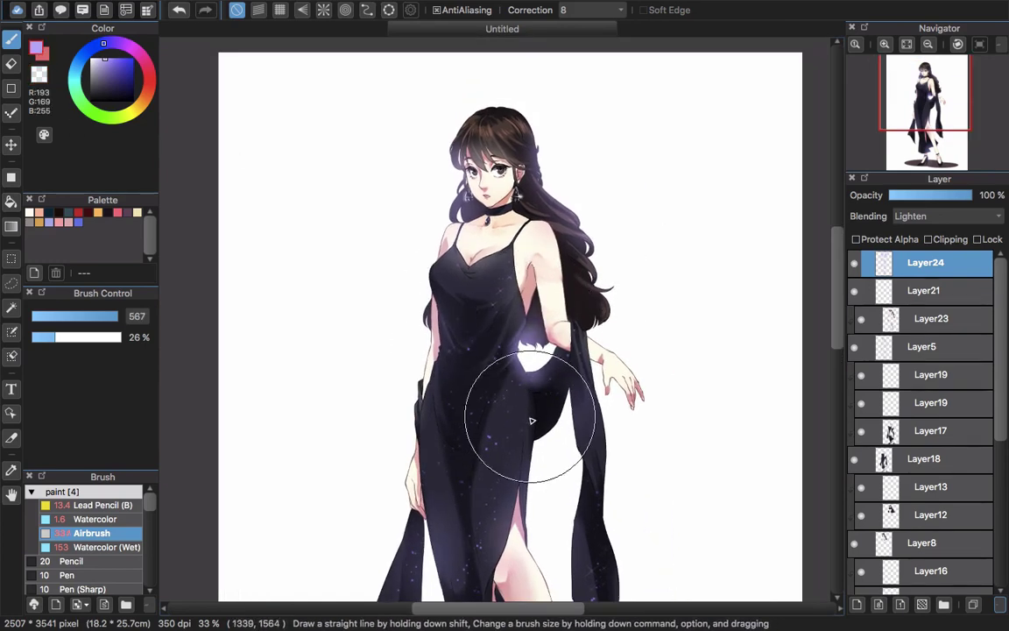
{"action": "mouse_move", "coordinate": [543, 424]}
{"action": "left_mouse_down"}
{"action": "mouse_move", "coordinate": [574, 381]}
{"action": "mouse_move", "coordinate": [522, 331]}
{"action": "left_mouse_up"}
{"action": "left_click_drag", "start_coordinate": [505, 439], "coordinate": [479, 433]}
{"action": "scroll", "coordinate": [554, 343], "scroll_direction": "up", "scroll_amount": 5}
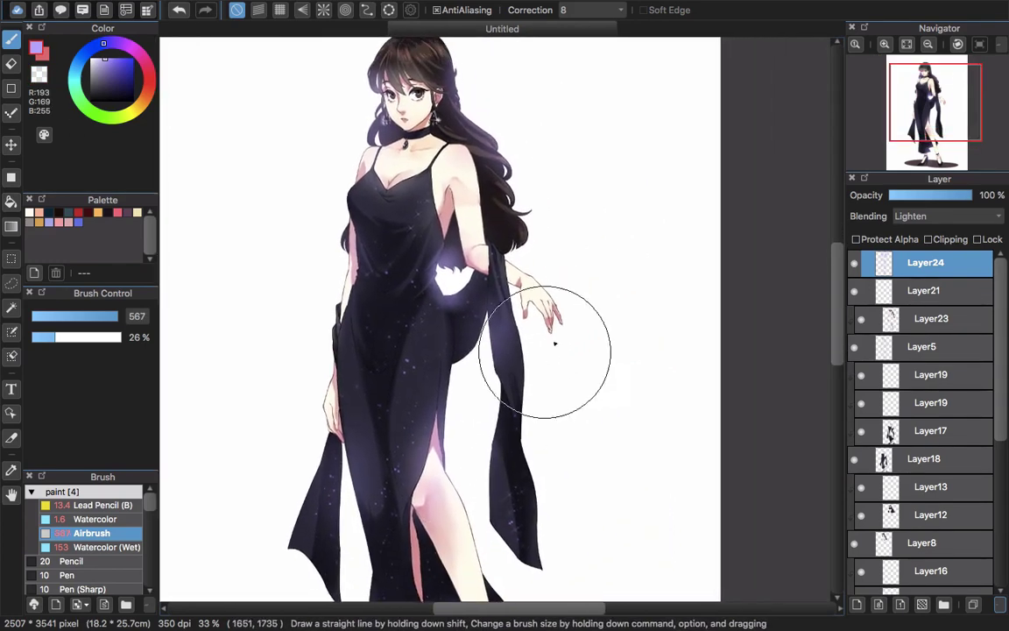
Write the artist's signature beside the hair on Layer5 in dark brown (RGB 35, 26, 26) with Watercolor at size 16
{"action": "key", "text": "["}
{"action": "key", "text": "["}
{"action": "key", "text": "["}
{"action": "key", "text": "["}
{"action": "key", "text": "["}
{"action": "key", "text": "["}
{"action": "key", "text": "["}
{"action": "key", "text": "["}
{"action": "key", "text": "["}
{"action": "key", "text": "["}
{"action": "left_click", "coordinate": [911, 290]}
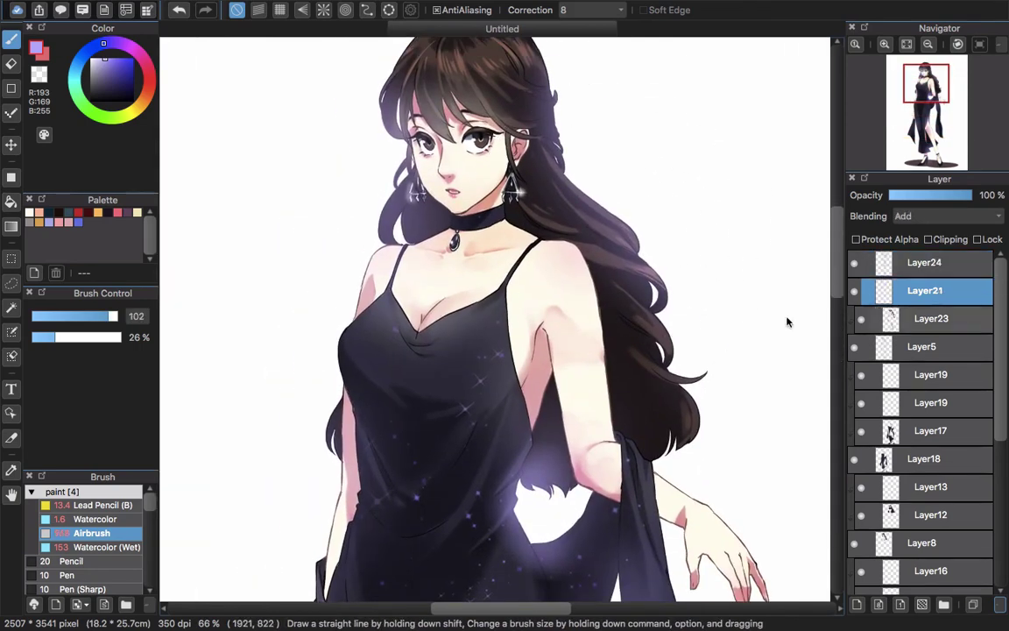
{"action": "left_click", "coordinate": [637, 392], "text": "alt"}
{"action": "mouse_move", "coordinate": [697, 351]}
{"action": "left_mouse_down"}
{"action": "mouse_move", "coordinate": [674, 324]}
{"action": "mouse_move", "coordinate": [683, 356]}
{"action": "mouse_move", "coordinate": [707, 338]}
{"action": "left_mouse_up"}
{"action": "left_click", "coordinate": [115, 522]}
{"action": "left_click", "coordinate": [908, 323]}
{"action": "left_click", "coordinate": [907, 344]}
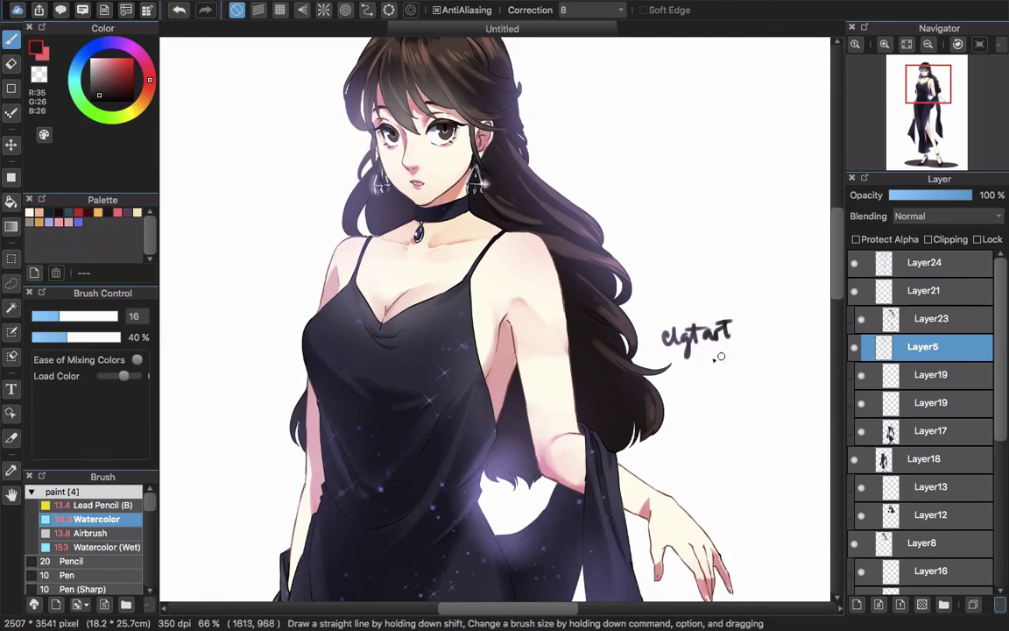